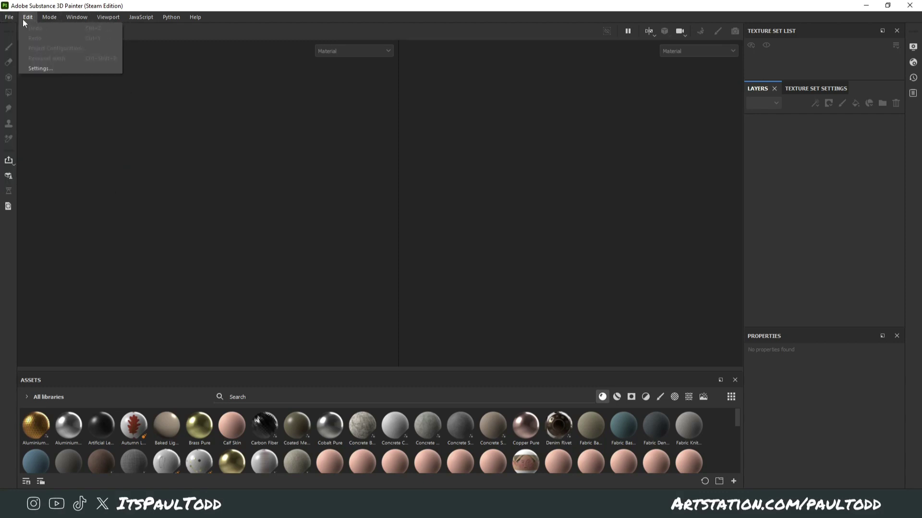
- Start a new project and choose Tyres_Bake_LP from Blender 2024/Environment/Tyres/FBX on the Elements drive as its mesh
{"action": "mouse_move", "coordinate": [11, 19]}
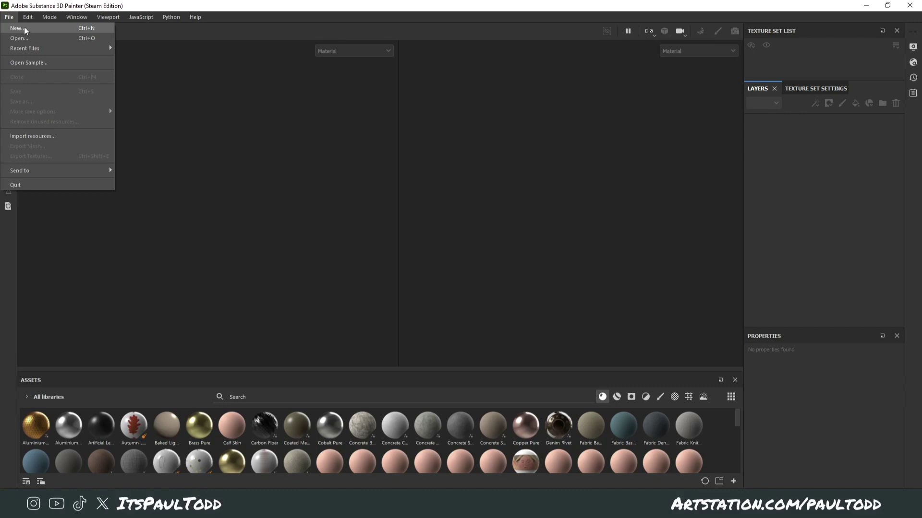
{"action": "left_click", "coordinate": [24, 31]}
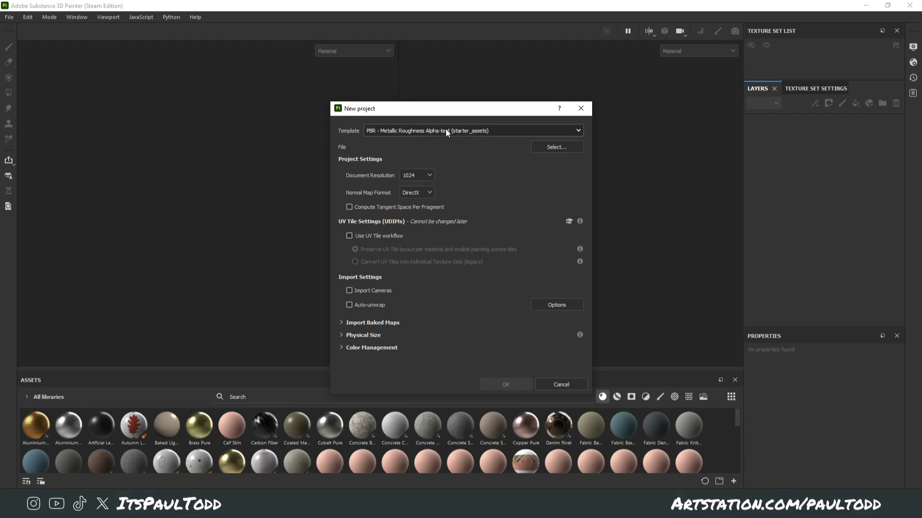
{"action": "left_click", "coordinate": [563, 148]}
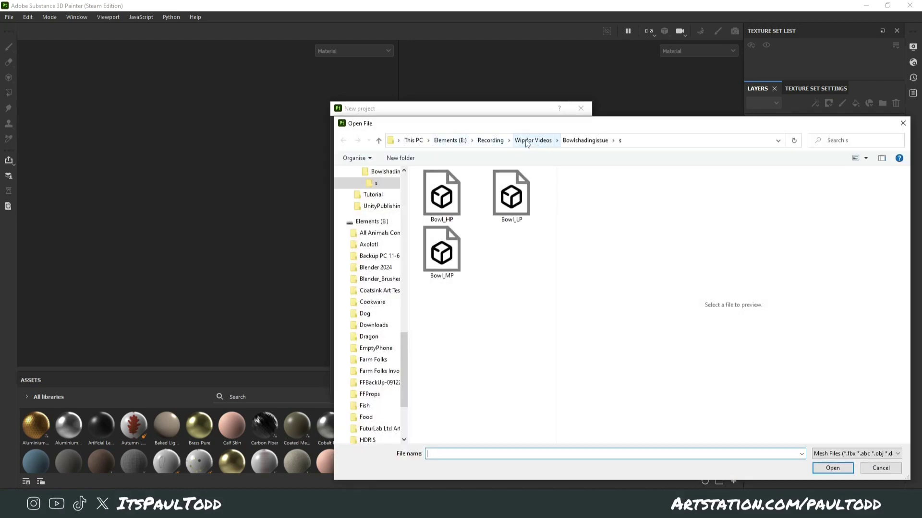
{"action": "left_click", "coordinate": [449, 140]}
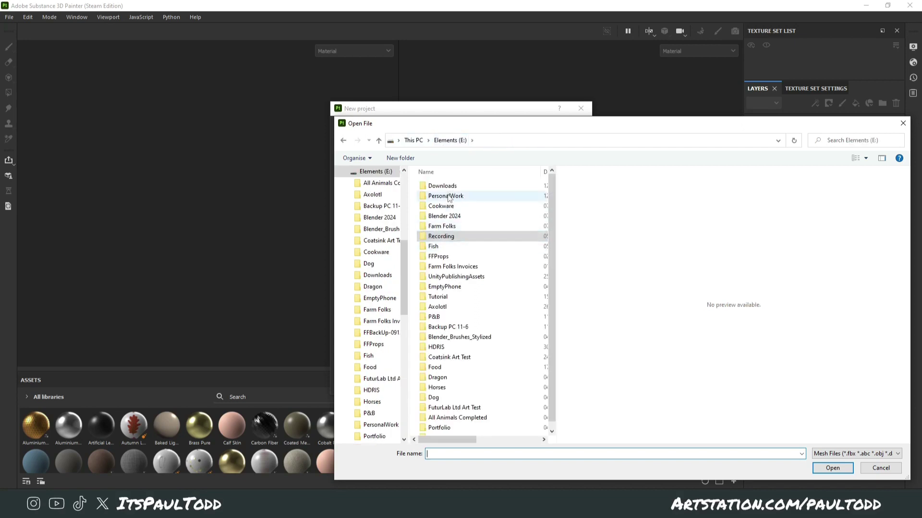
{"action": "double_click", "coordinate": [459, 216]}
{"action": "double_click", "coordinate": [453, 207]}
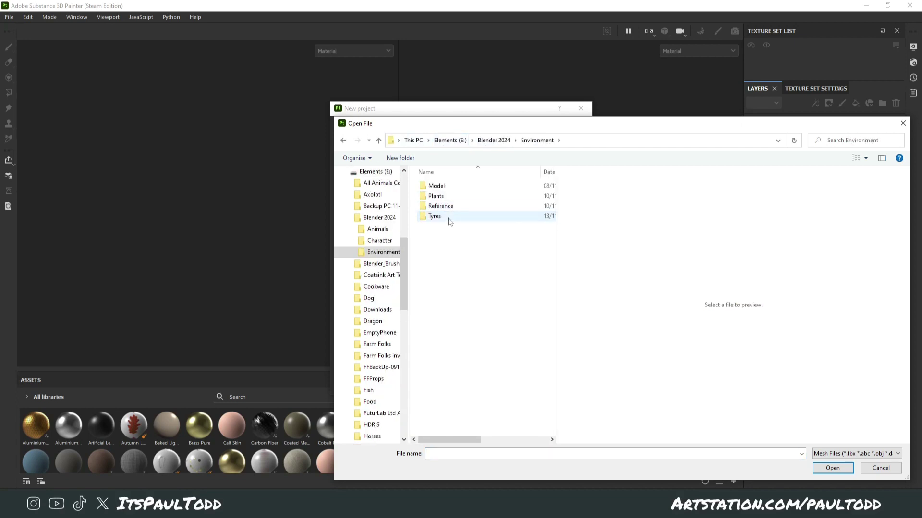
{"action": "double_click", "coordinate": [447, 216]}
{"action": "double_click", "coordinate": [443, 227]}
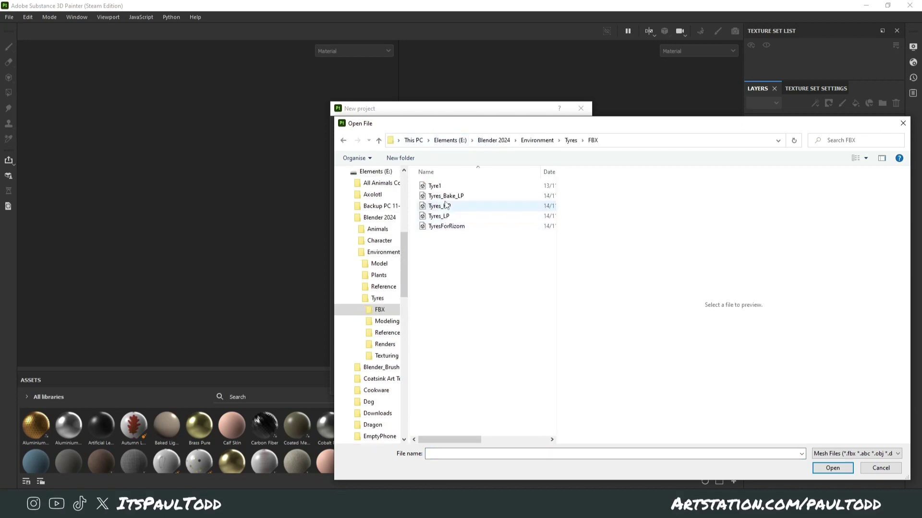
{"action": "left_click", "coordinate": [454, 198]}
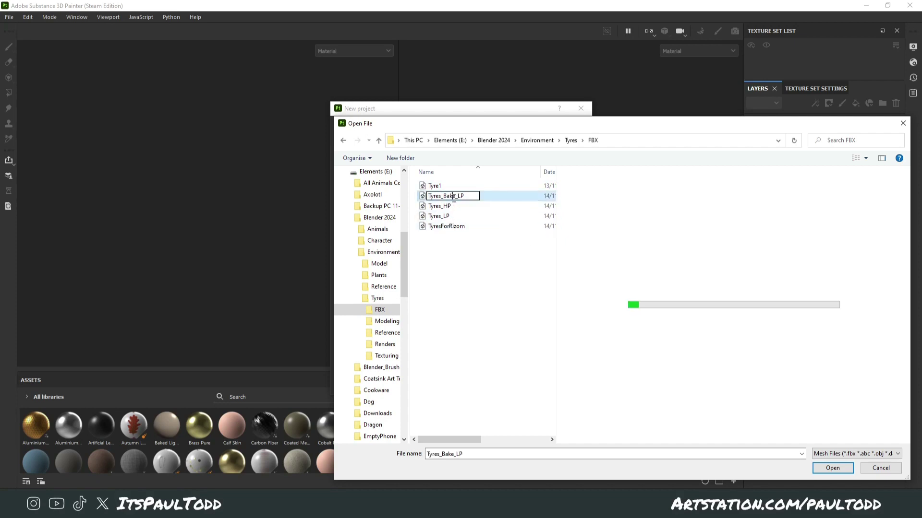
{"action": "double_click", "coordinate": [446, 196]}
- Set the document resolution to 2048 and the normal map format to OpenGL, and create the project
{"action": "left_click", "coordinate": [428, 175]}
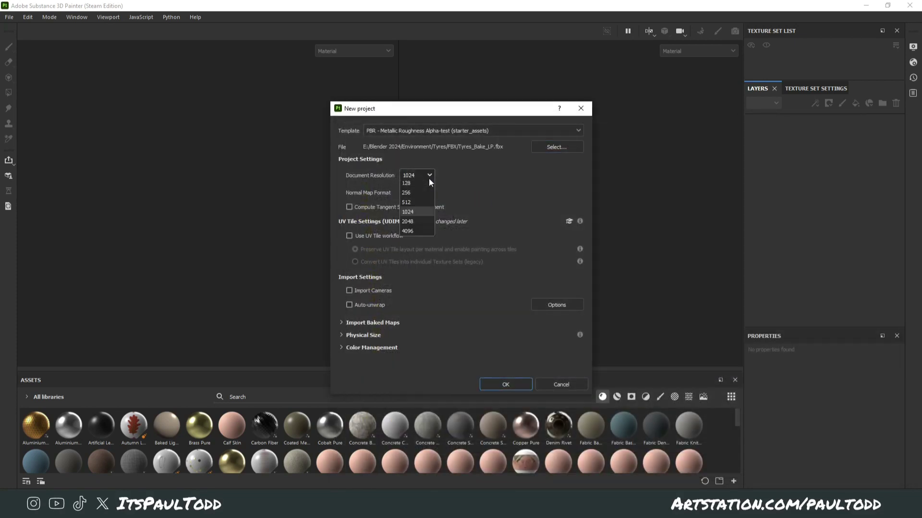
{"action": "left_click", "coordinate": [421, 226]}
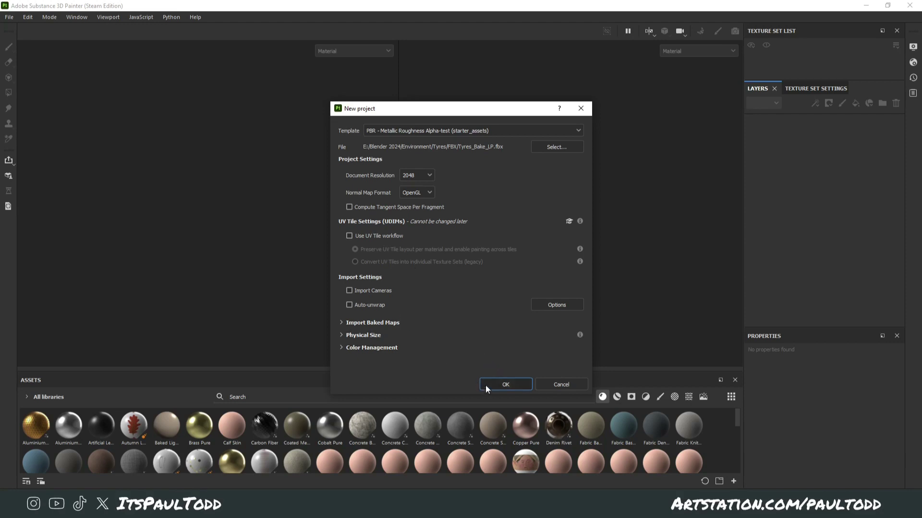
{"action": "left_click", "coordinate": [505, 384]}
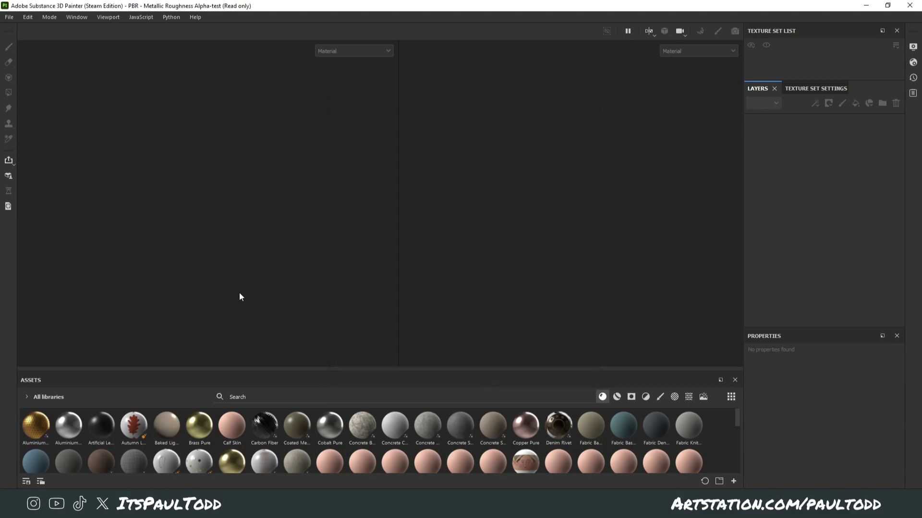
- Switch to baking mode and set the mesh map output size to 2048
{"action": "scroll", "coordinate": [244, 272], "scroll_direction": "down", "scroll_amount": 2}
{"action": "mouse_move", "coordinate": [241, 269]}
{"action": "left_mouse_down", "text": "alt"}
{"action": "mouse_move", "coordinate": [363, 234]}
{"action": "mouse_move", "coordinate": [120, 226]}
{"action": "mouse_move", "coordinate": [335, 239]}
{"action": "mouse_move", "coordinate": [200, 239]}
{"action": "mouse_move", "coordinate": [272, 256]}
{"action": "mouse_move", "coordinate": [173, 251]}
{"action": "mouse_move", "coordinate": [185, 206]}
{"action": "mouse_move", "coordinate": [257, 206]}
{"action": "left_mouse_up", "text": "alt"}
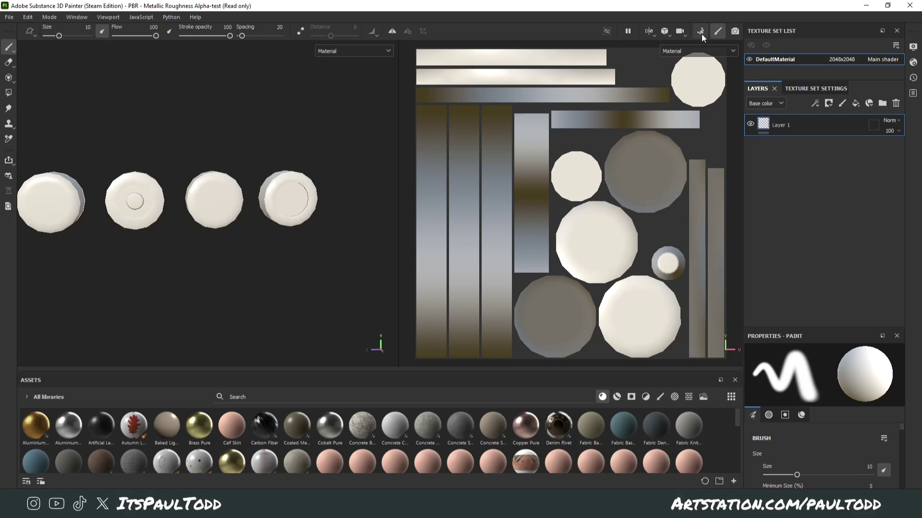
{"action": "left_click", "coordinate": [701, 31]}
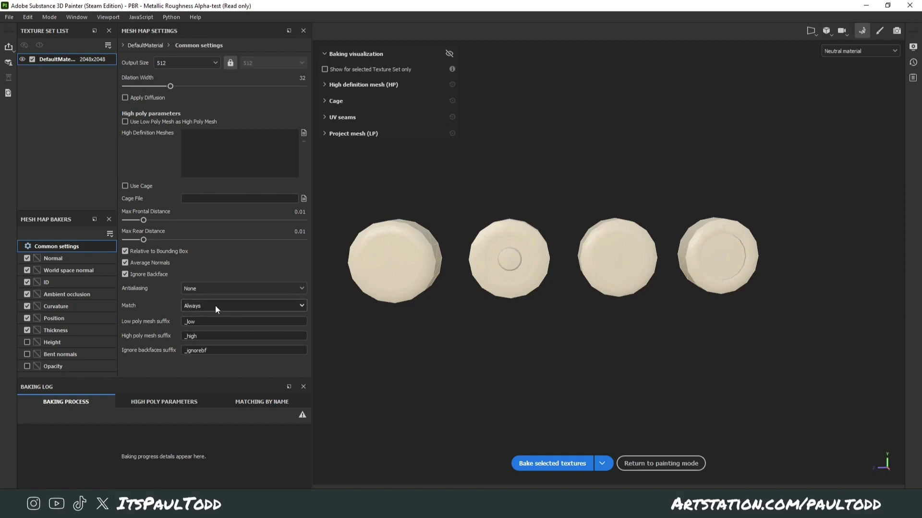
{"action": "left_click", "coordinate": [193, 65]}
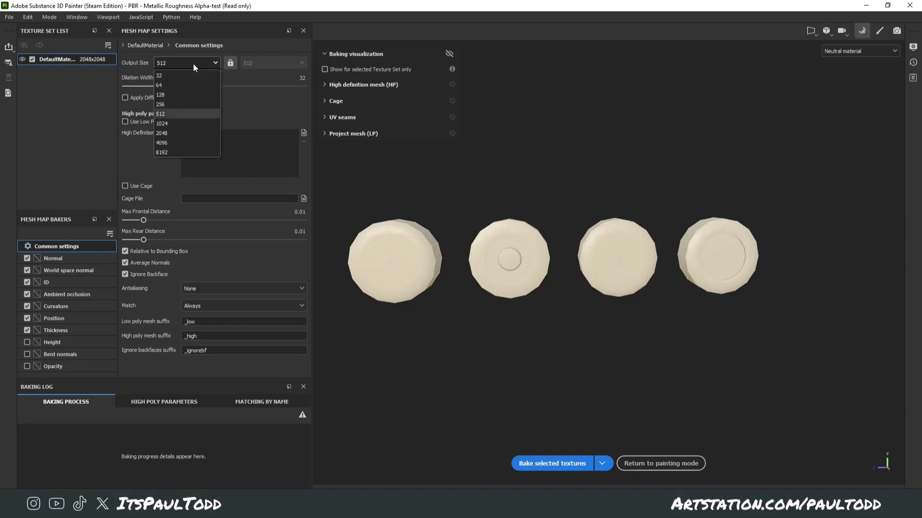
{"action": "left_click", "coordinate": [195, 134]}
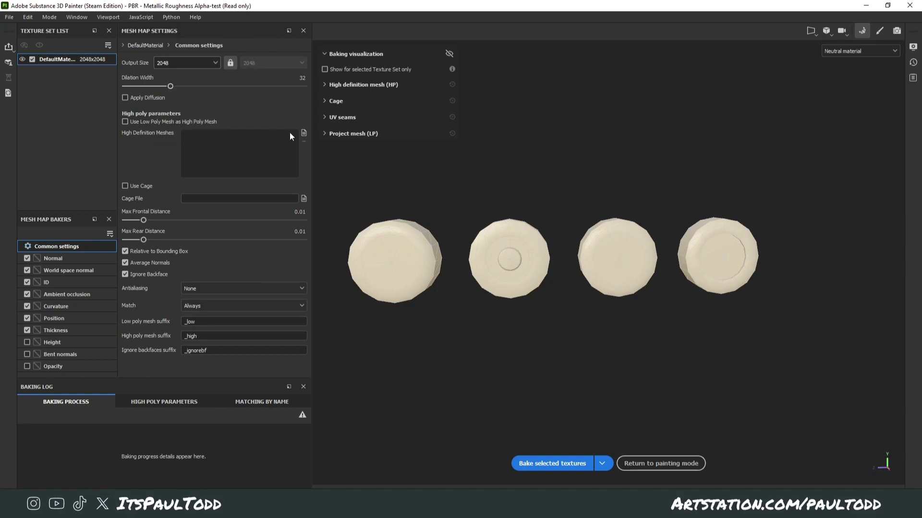
- Load Tyres_HP from the FBX folder as the high definition mesh for baking
{"action": "left_click", "coordinate": [304, 133]}
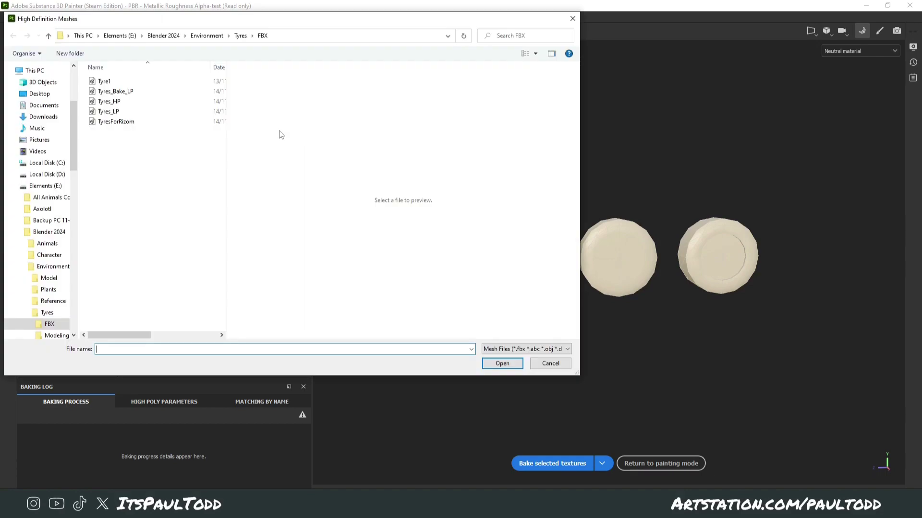
{"action": "left_click", "coordinate": [115, 101]}
{"action": "double_click", "coordinate": [131, 106]}
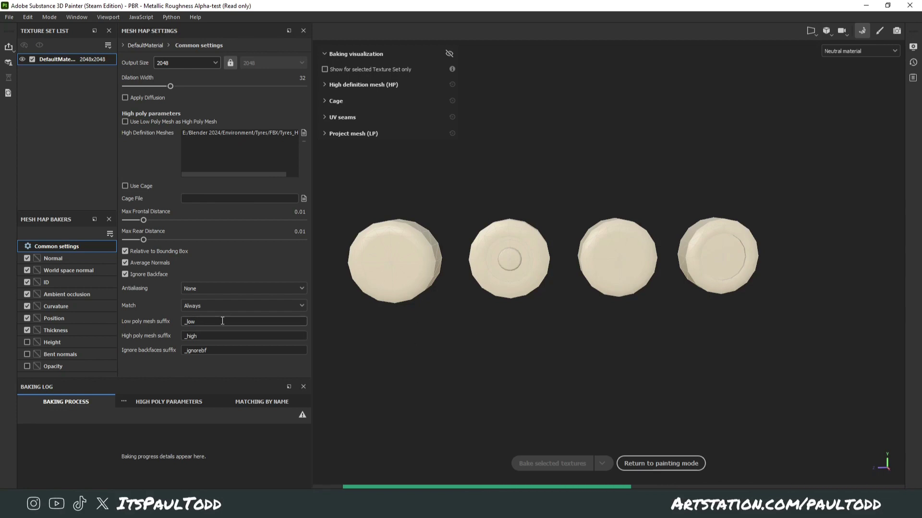
- Set mesh matching to By Mesh Name with the low poly suffix _LP and the high poly suffix _HP
{"action": "left_click", "coordinate": [229, 306]}
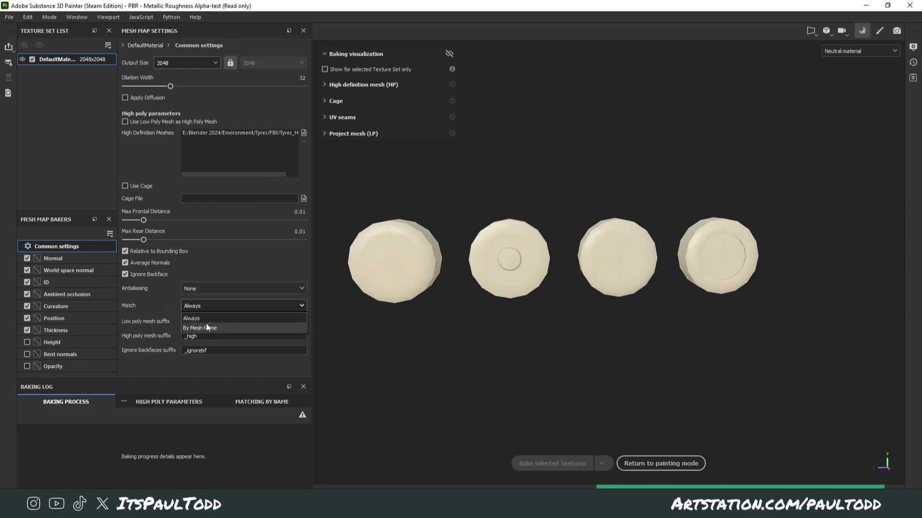
{"action": "left_click", "coordinate": [206, 323]}
{"action": "double_click", "coordinate": [187, 321]}
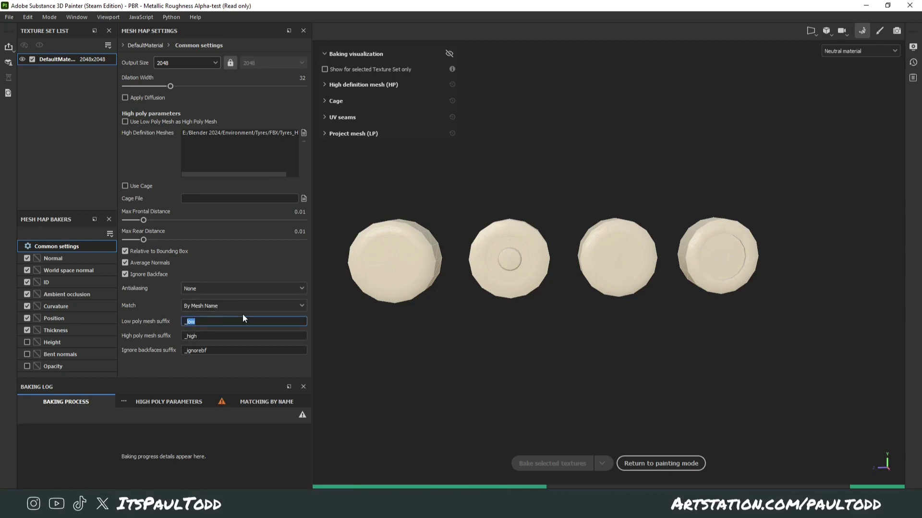
{"action": "type", "text": "_LP"}
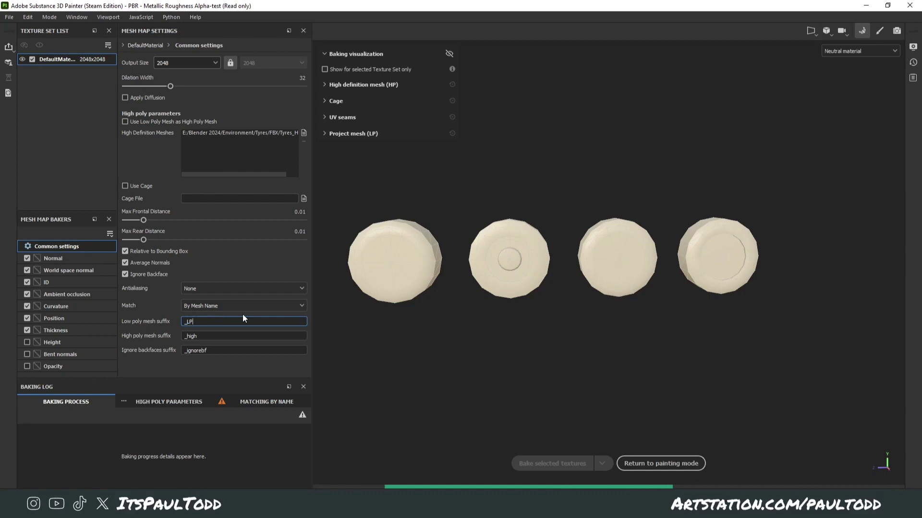
{"action": "double_click", "coordinate": [209, 335]}
{"action": "type", "text": "_HP"}
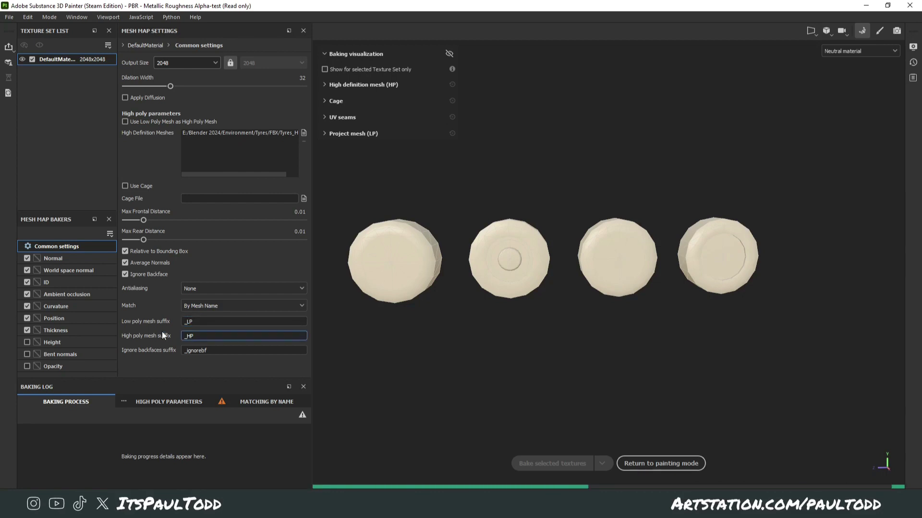
{"action": "key", "text": "Return"}
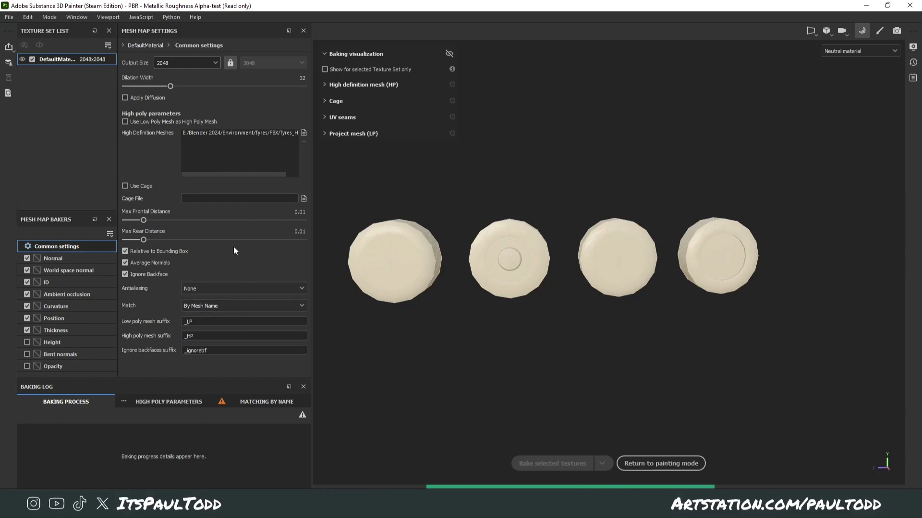
- Set the Ambient occlusion baker's Self Occlusion to Only Same Mesh Name
{"action": "left_click", "coordinate": [76, 268]}
{"action": "left_click", "coordinate": [71, 283]}
{"action": "left_click", "coordinate": [77, 302]}
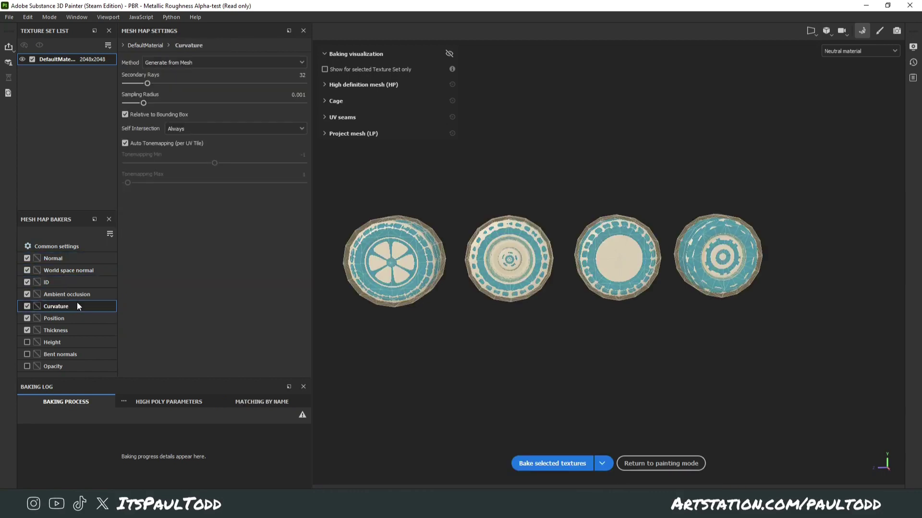
{"action": "left_click", "coordinate": [77, 297]}
{"action": "left_click", "coordinate": [215, 188]}
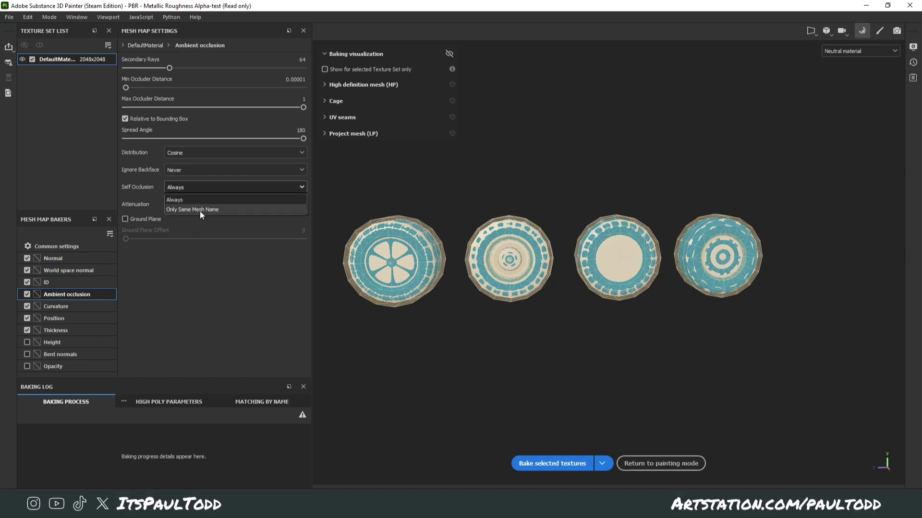
{"action": "left_click", "coordinate": [200, 211]}
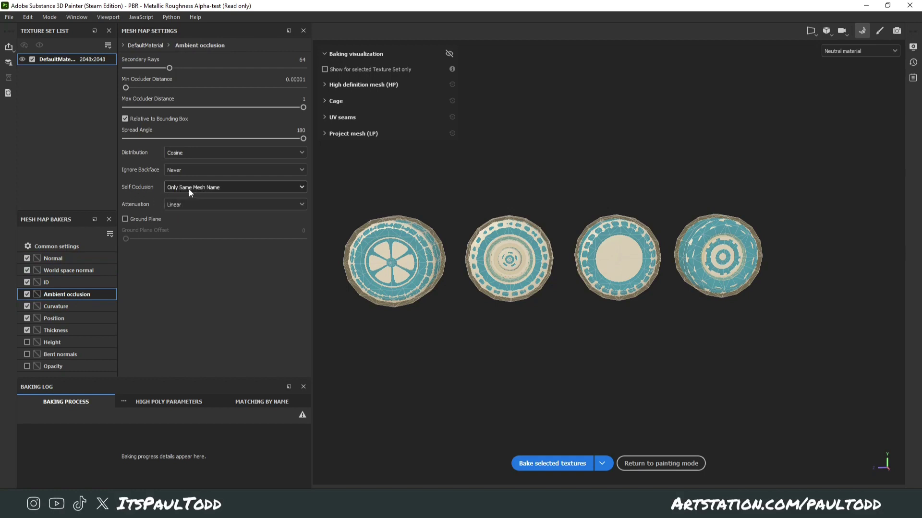
- Set the Curvature baker's Self Intersection to Only Same Mesh Name
{"action": "left_click", "coordinate": [67, 307]}
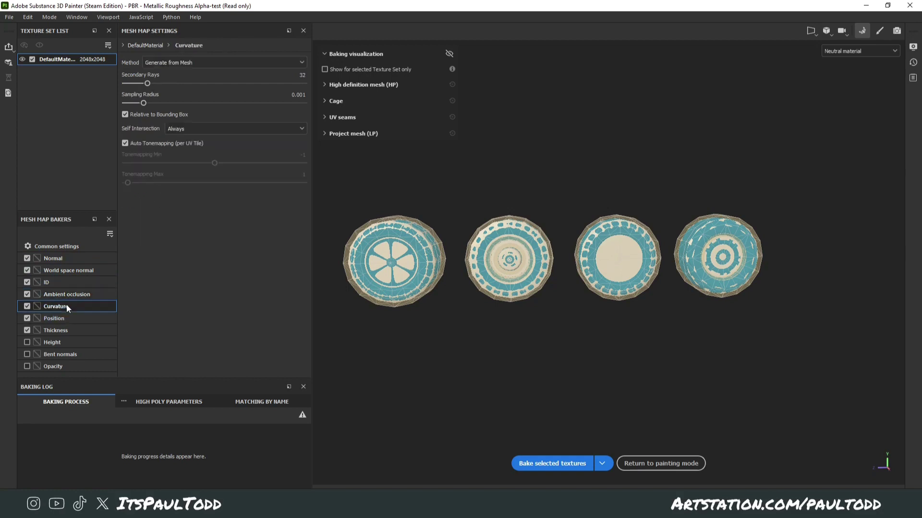
{"action": "left_click", "coordinate": [183, 127]}
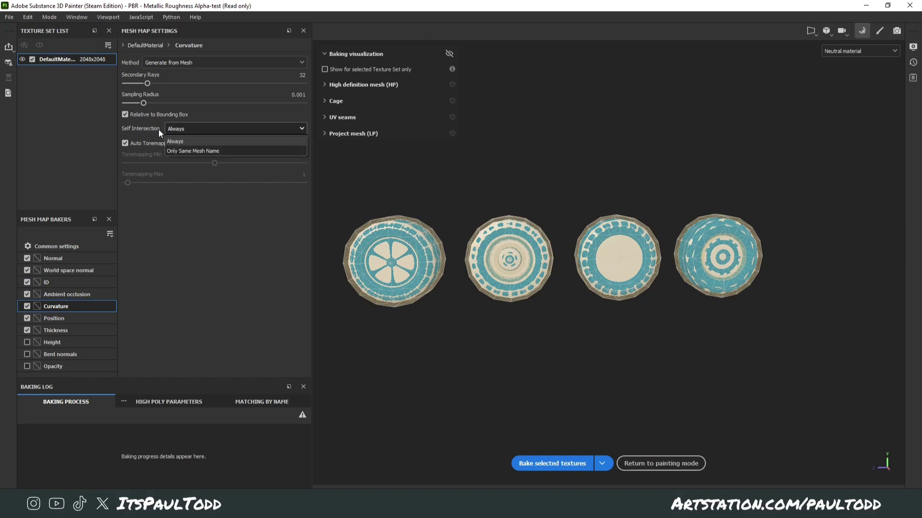
{"action": "left_click", "coordinate": [191, 151]}
- Set the Thickness baker's Self Occlusion to Only Same Mesh Name
{"action": "left_click", "coordinate": [62, 332]}
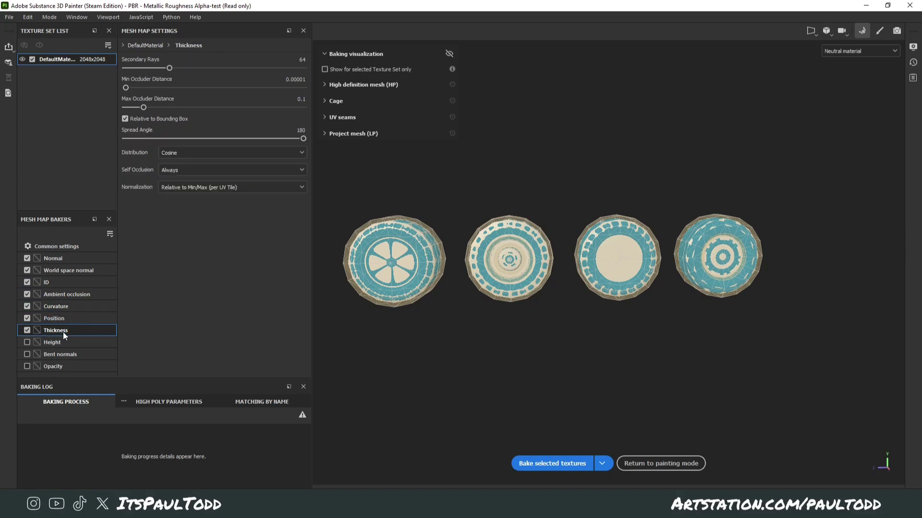
{"action": "left_click", "coordinate": [227, 170]}
{"action": "left_click", "coordinate": [209, 192]}
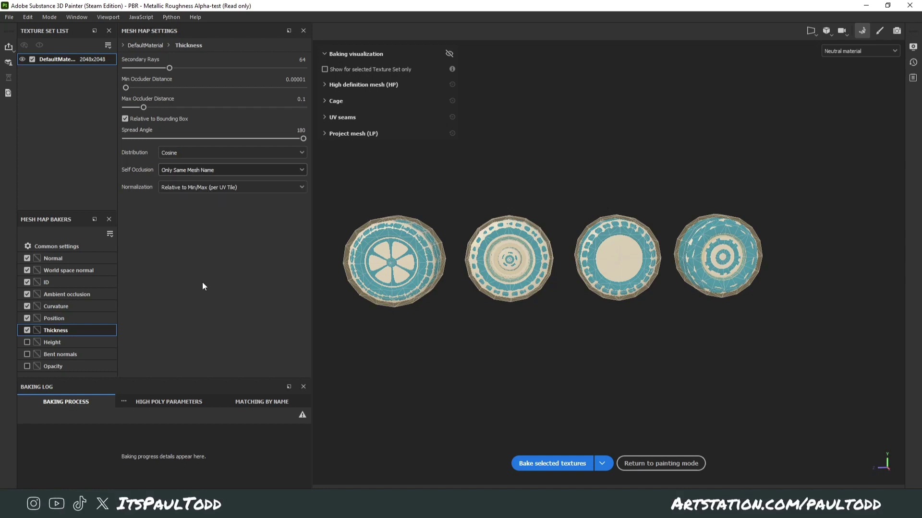
- Check the cage around the tyres and reduce the Max Frontal Distance to 0.0035 in the common settings
{"action": "left_click", "coordinate": [56, 246]}
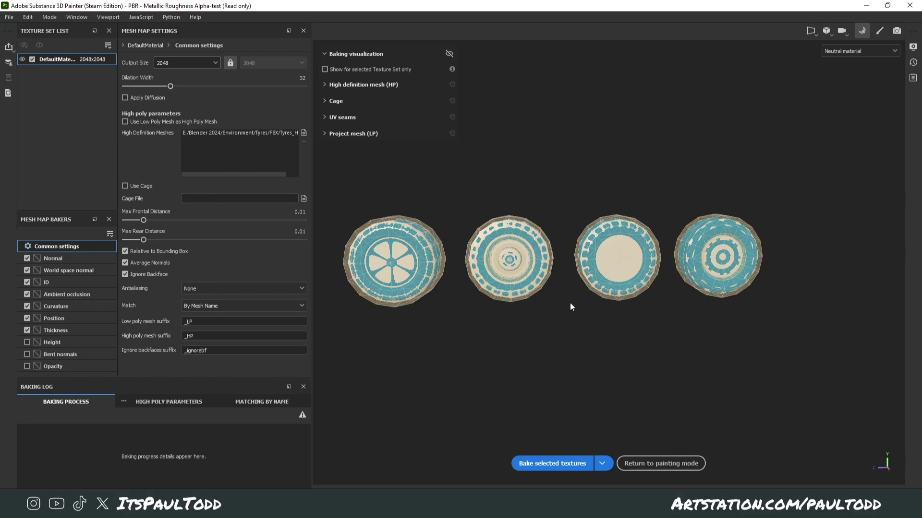
{"action": "left_click_drag", "start_coordinate": [570, 307], "coordinate": [502, 321], "text": "alt"}
{"action": "scroll", "coordinate": [611, 311], "scroll_direction": "up", "scroll_amount": 3}
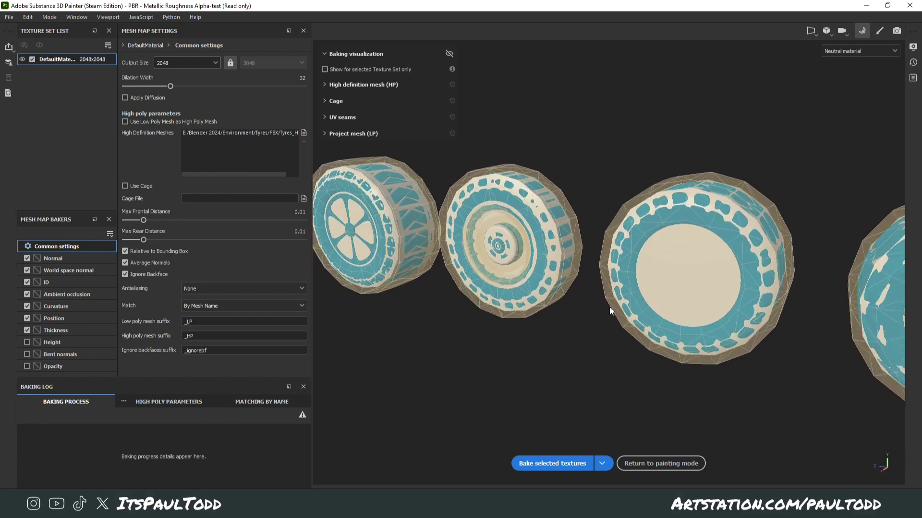
{"action": "left_click_drag", "start_coordinate": [610, 311], "coordinate": [714, 328], "text": "alt"}
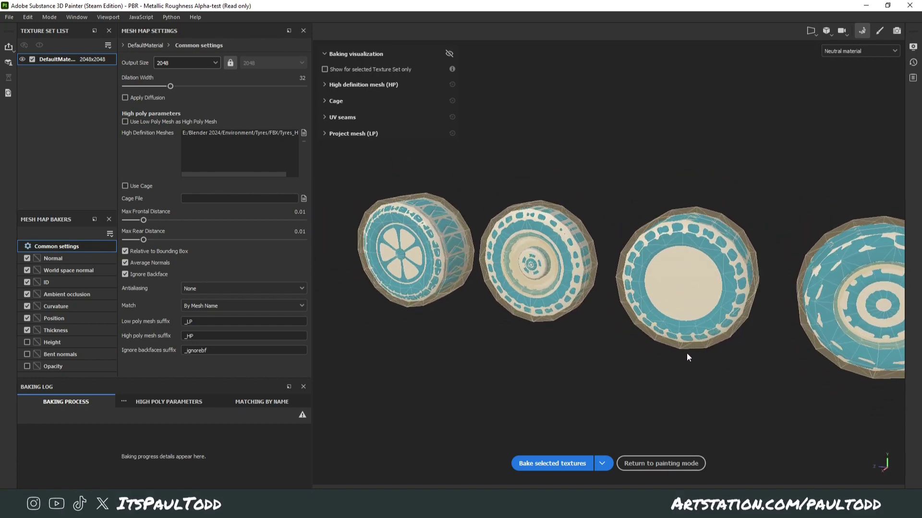
{"action": "left_click_drag", "start_coordinate": [693, 385], "coordinate": [521, 382], "text": "alt"}
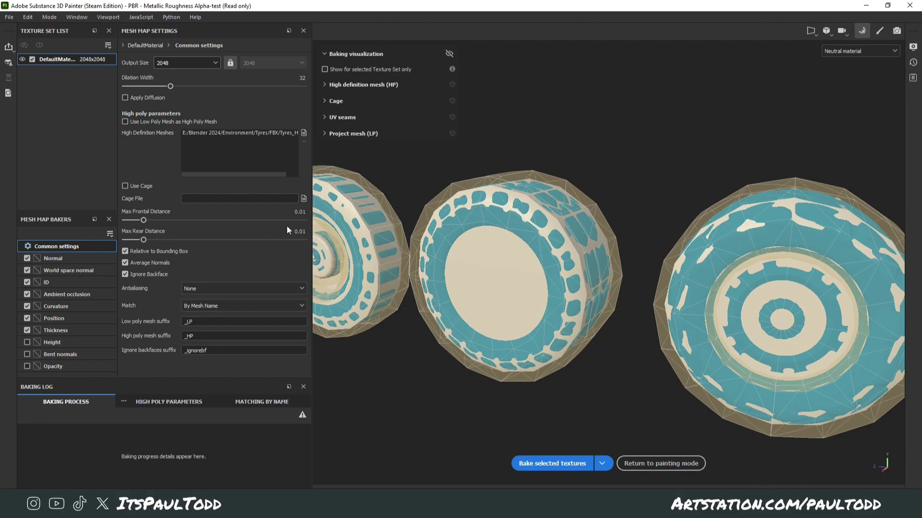
{"action": "mouse_move", "coordinate": [140, 221]}
{"action": "left_mouse_down"}
{"action": "mouse_move", "coordinate": [123, 222]}
{"action": "mouse_move", "coordinate": [148, 223]}
{"action": "mouse_move", "coordinate": [137, 223]}
{"action": "left_mouse_up"}
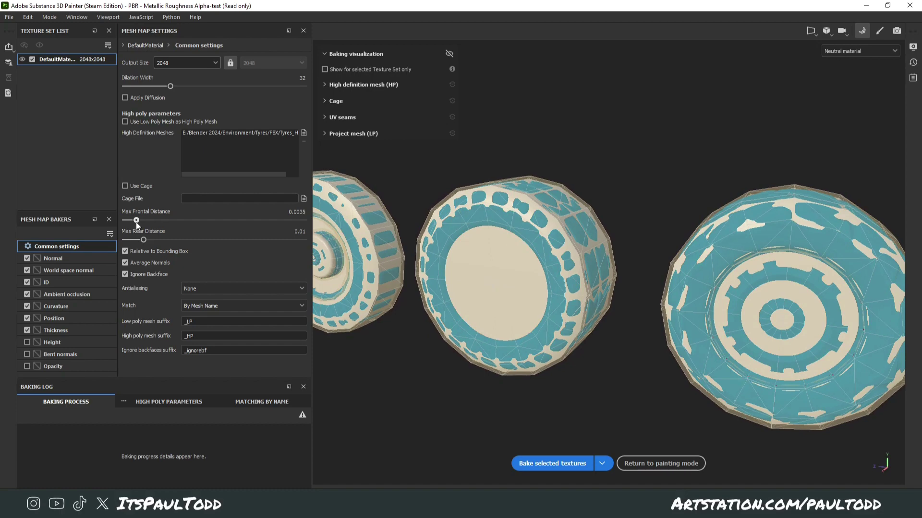
- Check the tightened cage on all four tyres and bake the selected mesh maps
{"action": "scroll", "coordinate": [434, 283], "scroll_direction": "down", "scroll_amount": 3}
{"action": "middle_click_drag", "start_coordinate": [434, 283], "coordinate": [547, 294], "text": "alt"}
{"action": "left_click_drag", "start_coordinate": [384, 285], "coordinate": [490, 183], "text": "alt"}
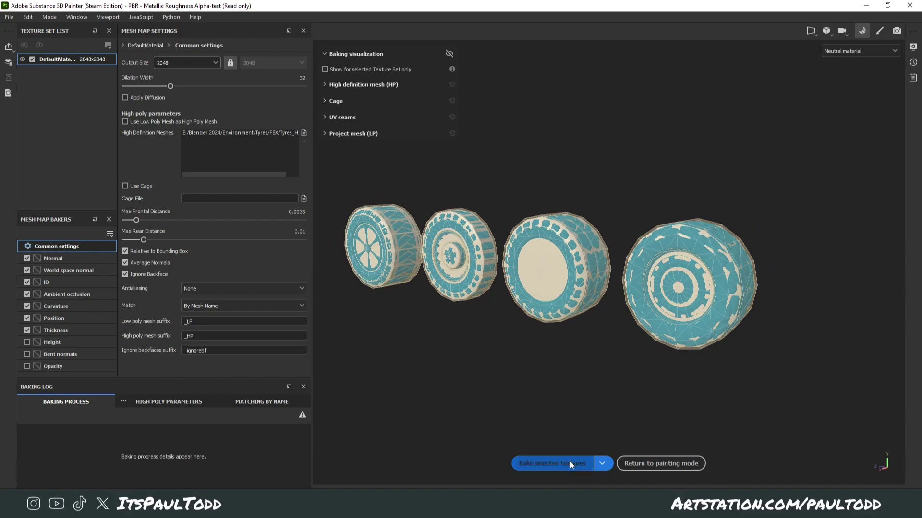
{"action": "left_click", "coordinate": [569, 462]}
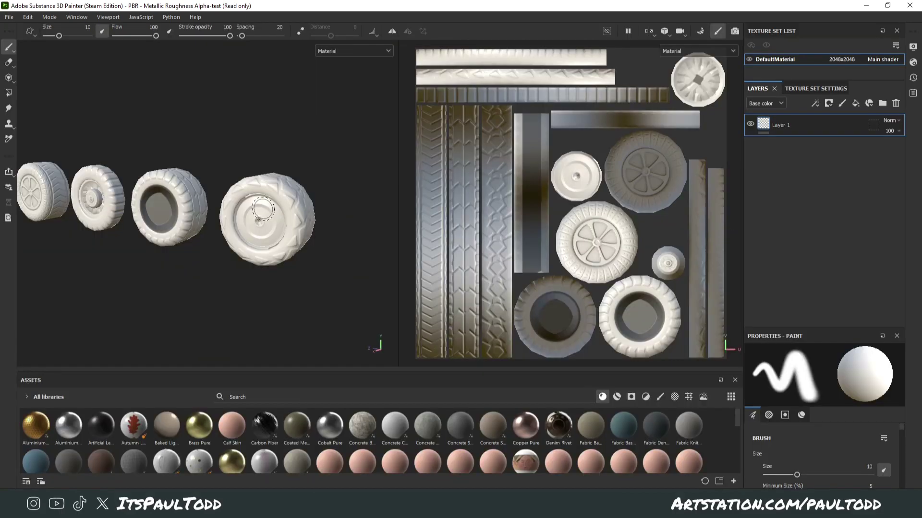
- Inspect the baked tyres up close, including the edges of the spoked rim on the chevron-tread tyre
{"action": "scroll", "coordinate": [187, 219], "scroll_direction": "up", "scroll_amount": 5}
{"action": "scroll", "coordinate": [187, 218], "scroll_direction": "up", "scroll_amount": 3}
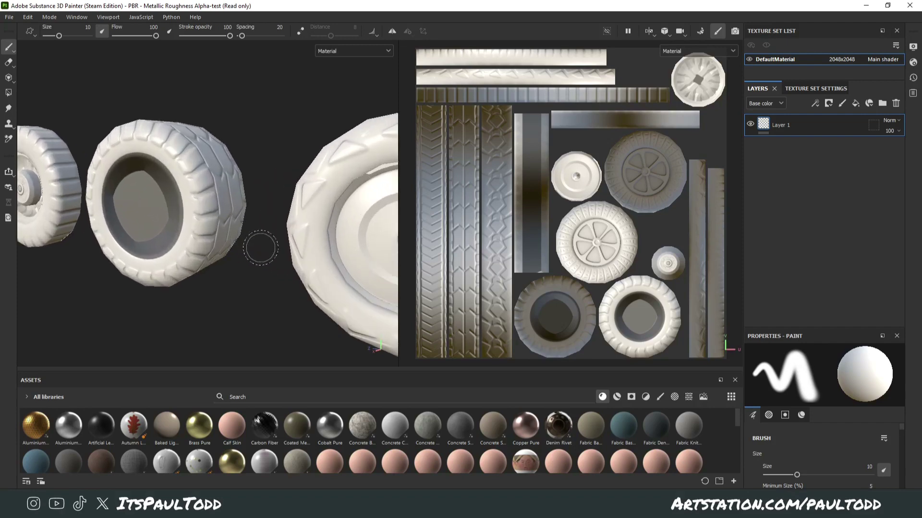
{"action": "mouse_move", "coordinate": [260, 228]}
{"action": "left_mouse_down", "text": "alt"}
{"action": "mouse_move", "coordinate": [150, 238]}
{"action": "mouse_move", "coordinate": [295, 292]}
{"action": "mouse_move", "coordinate": [243, 247]}
{"action": "mouse_move", "coordinate": [254, 235]}
{"action": "mouse_move", "coordinate": [158, 226]}
{"action": "mouse_move", "coordinate": [181, 189]}
{"action": "mouse_move", "coordinate": [148, 211]}
{"action": "mouse_move", "coordinate": [366, 243]}
{"action": "mouse_move", "coordinate": [227, 191]}
{"action": "mouse_move", "coordinate": [303, 107]}
{"action": "mouse_move", "coordinate": [304, 182]}
{"action": "left_mouse_up", "text": "alt"}
{"action": "scroll", "coordinate": [264, 226], "scroll_direction": "up", "scroll_amount": 4}
{"action": "middle_click_drag", "start_coordinate": [285, 207], "coordinate": [259, 192], "text": "alt"}
{"action": "left_click_drag", "start_coordinate": [260, 192], "coordinate": [198, 174], "text": "alt"}
{"action": "scroll", "coordinate": [221, 132], "scroll_direction": "up", "scroll_amount": 5}
{"action": "left_click_drag", "start_coordinate": [220, 132], "coordinate": [269, 139], "text": "alt"}
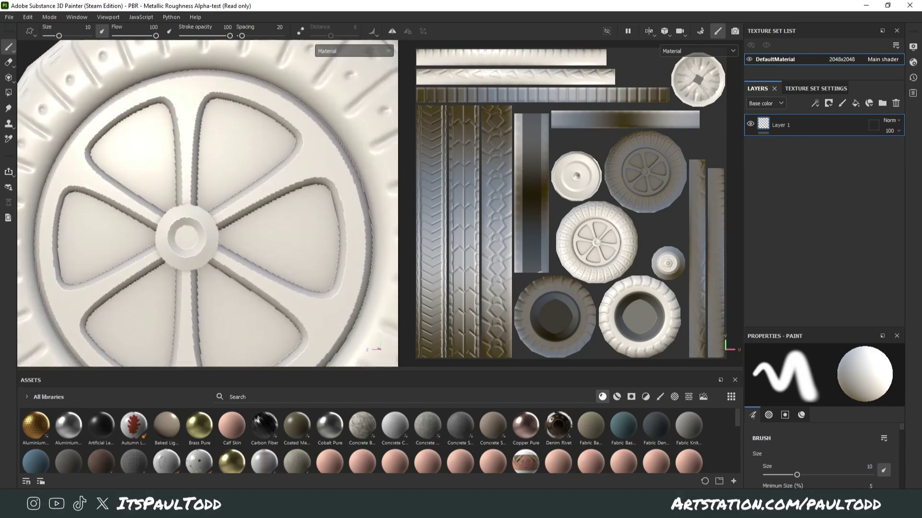
- Open PureRef and examine the pale steel wheel reference on the Tyres board
{"action": "key", "text": "super"}
{"action": "type", "text": "pure"}
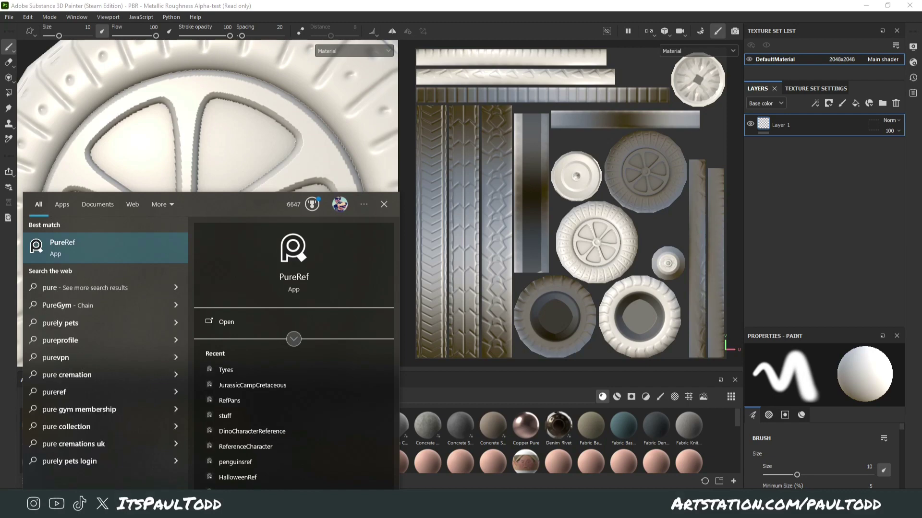
{"action": "key", "text": "Return"}
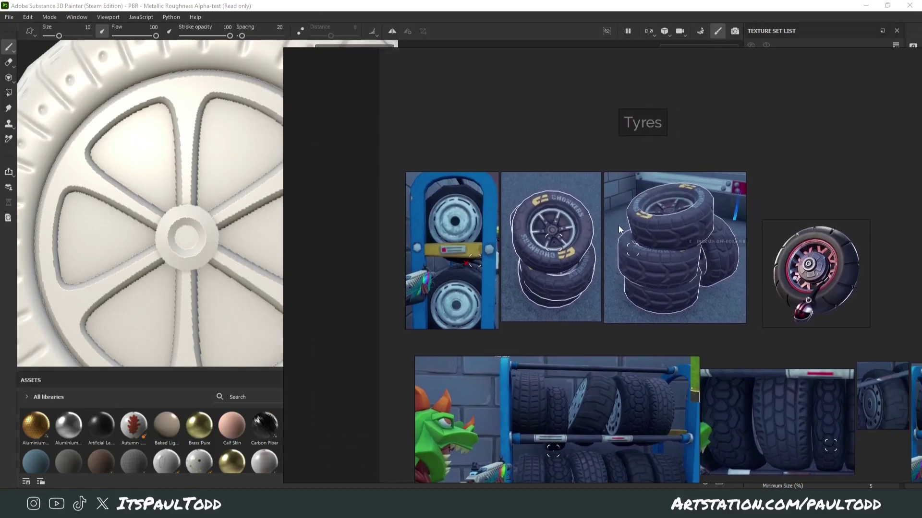
{"action": "scroll", "coordinate": [459, 229], "scroll_direction": "up", "scroll_amount": 5}
{"action": "middle_click_drag", "start_coordinate": [461, 222], "coordinate": [503, 242]}
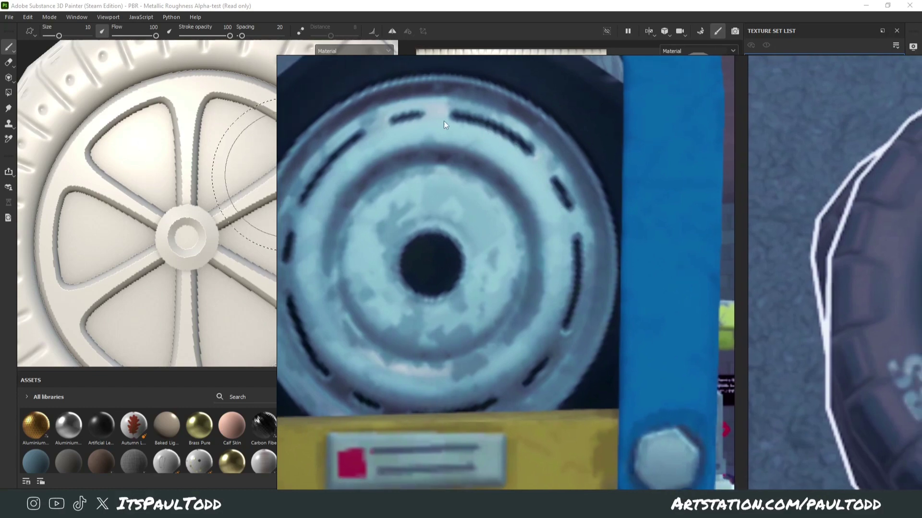
- Examine the six-spoke Chonkers wheel reference, focusing on its rim and sidewall lettering
{"action": "scroll", "coordinate": [556, 274], "scroll_direction": "down", "scroll_amount": 5}
{"action": "middle_click_drag", "start_coordinate": [603, 304], "coordinate": [512, 152]}
{"action": "middle_click_drag", "start_coordinate": [636, 285], "coordinate": [522, 311]}
{"action": "scroll", "coordinate": [535, 293], "scroll_direction": "up", "scroll_amount": 5}
{"action": "middle_click_drag", "start_coordinate": [552, 271], "coordinate": [537, 353]}
{"action": "middle_click_drag", "start_coordinate": [561, 255], "coordinate": [540, 335]}
{"action": "scroll", "coordinate": [541, 328], "scroll_direction": "up", "scroll_amount": 1}
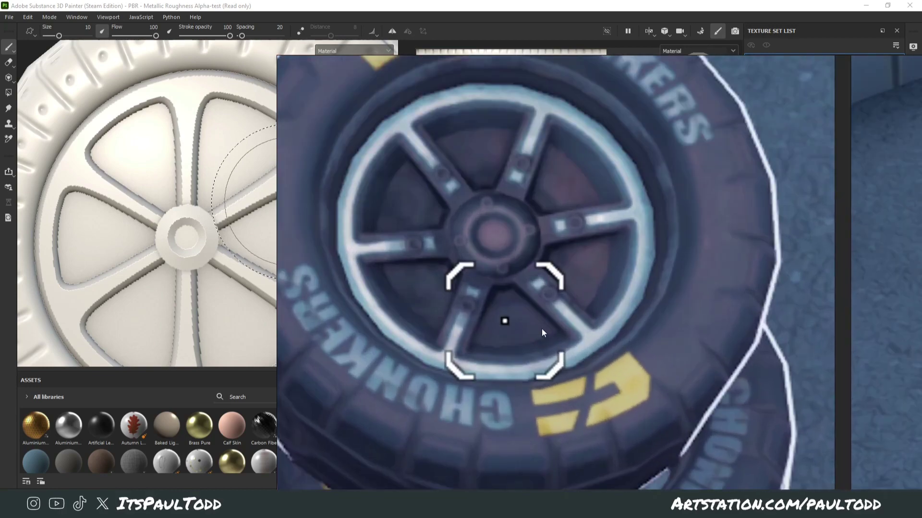
- Examine the tread patterns and wheel trims in the tyre rack reference image
{"action": "scroll", "coordinate": [701, 386], "scroll_direction": "down", "scroll_amount": 3}
{"action": "scroll", "coordinate": [594, 274], "scroll_direction": "down", "scroll_amount": 4}
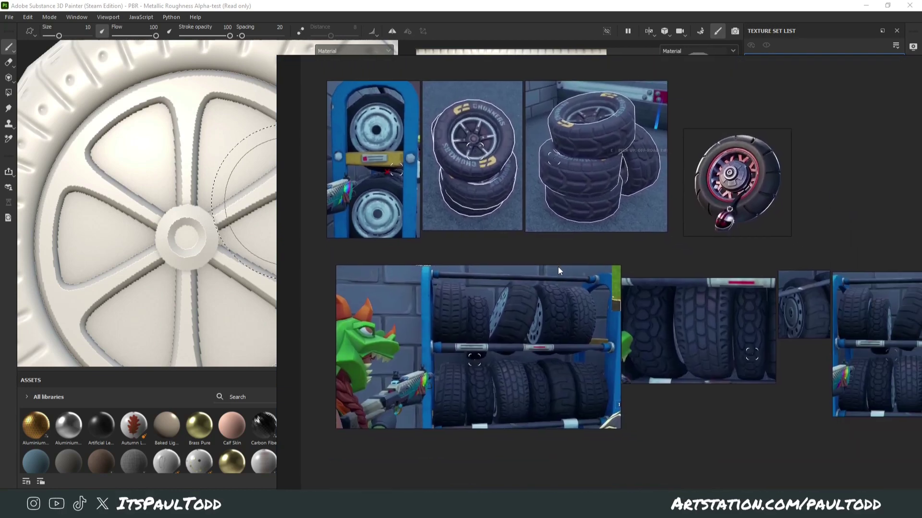
{"action": "scroll", "coordinate": [557, 266], "scroll_direction": "up", "scroll_amount": 4}
{"action": "middle_click_drag", "start_coordinate": [470, 297], "coordinate": [640, 306]}
{"action": "scroll", "coordinate": [641, 306], "scroll_direction": "up", "scroll_amount": 4}
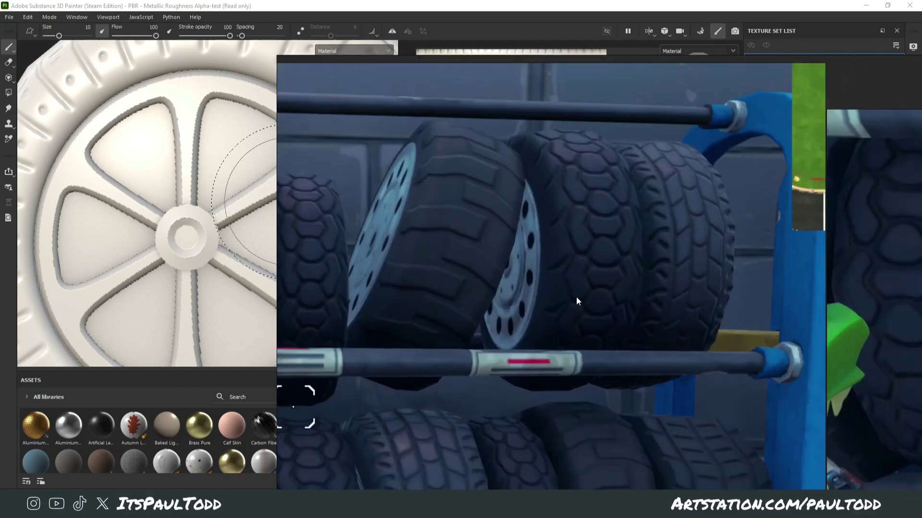
{"action": "middle_click_drag", "start_coordinate": [457, 245], "coordinate": [582, 278]}
{"action": "scroll", "coordinate": [582, 278], "scroll_direction": "up", "scroll_amount": 2}
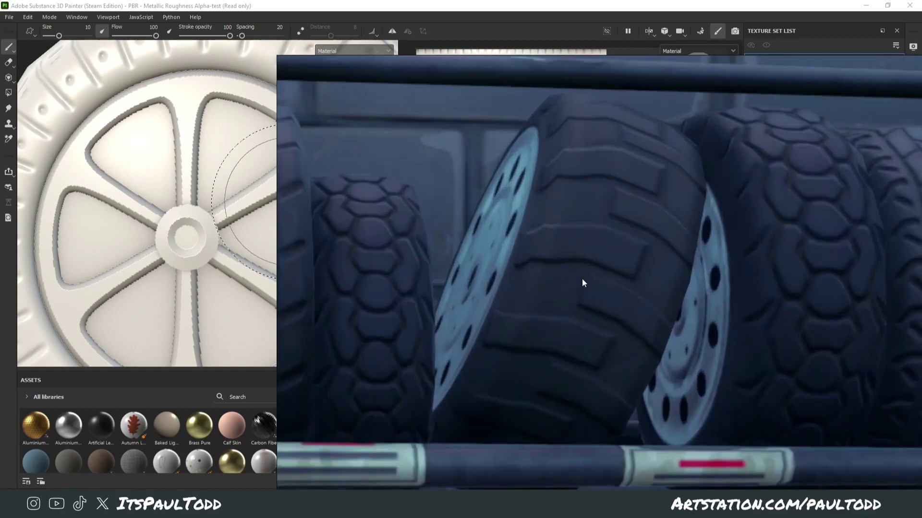
- Return to Substance 3D Painter and inspect the baked disc trim and hub of the end tyre from several angles
{"action": "key", "text": "alt+Tab"}
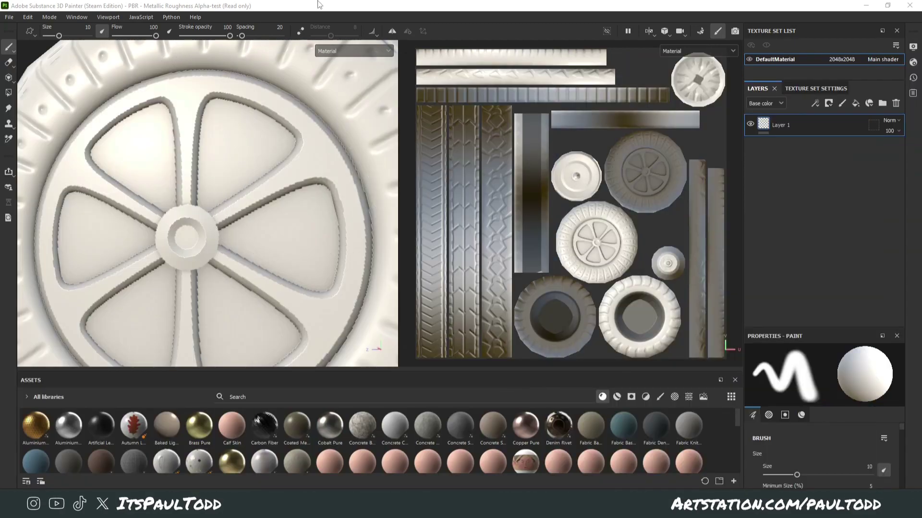
{"action": "scroll", "coordinate": [344, 171], "scroll_direction": "down", "scroll_amount": 7}
{"action": "left_click_drag", "start_coordinate": [325, 202], "coordinate": [212, 215], "text": "alt"}
{"action": "scroll", "coordinate": [259, 214], "scroll_direction": "down", "scroll_amount": 2}
{"action": "middle_click_drag", "start_coordinate": [269, 214], "coordinate": [90, 215], "text": "alt"}
{"action": "middle_click_drag", "start_coordinate": [218, 231], "coordinate": [78, 232], "text": "alt"}
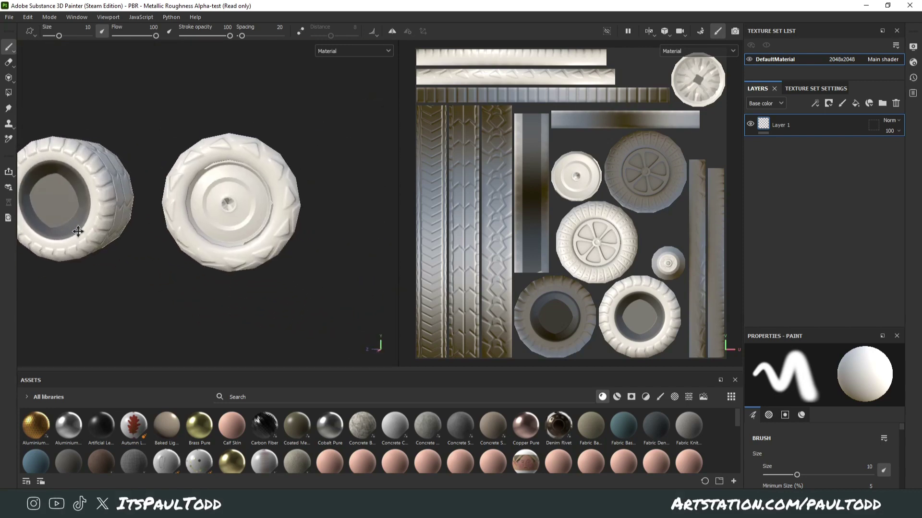
{"action": "scroll", "coordinate": [226, 211], "scroll_direction": "up", "scroll_amount": 4}
{"action": "middle_click_drag", "start_coordinate": [225, 211], "coordinate": [221, 226], "text": "alt"}
{"action": "scroll", "coordinate": [225, 221], "scroll_direction": "up", "scroll_amount": 2}
{"action": "mouse_move", "coordinate": [239, 215]}
{"action": "left_mouse_down", "text": "alt"}
{"action": "mouse_move", "coordinate": [239, 189]}
{"action": "mouse_move", "coordinate": [209, 190]}
{"action": "mouse_move", "coordinate": [245, 208]}
{"action": "left_mouse_up", "text": "alt"}
{"action": "scroll", "coordinate": [274, 179], "scroll_direction": "up", "scroll_amount": 4}
{"action": "left_click_drag", "start_coordinate": [292, 178], "coordinate": [254, 142], "text": "alt"}
{"action": "middle_click_drag", "start_coordinate": [174, 302], "coordinate": [165, 295], "text": "alt"}
{"action": "scroll", "coordinate": [93, 183], "scroll_direction": "down", "scroll_amount": 5}
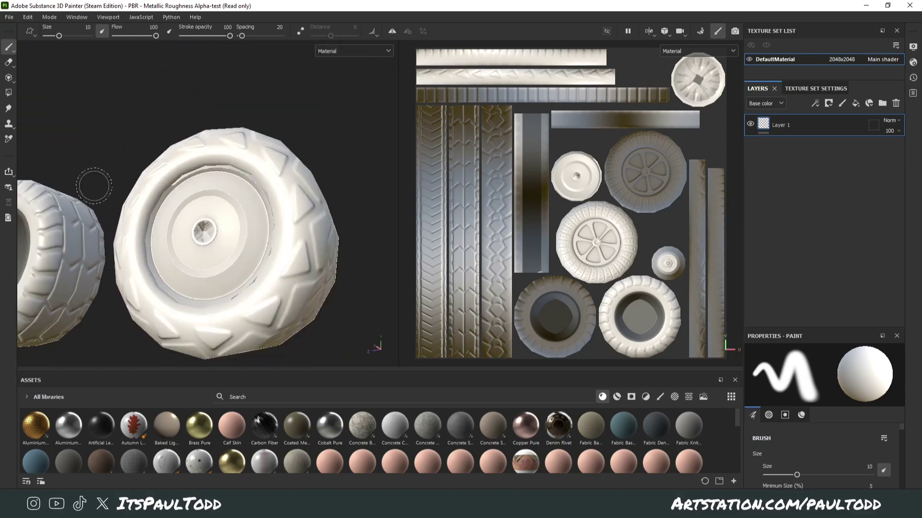
- Inspect the open-centred tyre and switch the viewport display to the Normal mesh map
{"action": "middle_click_drag", "start_coordinate": [92, 185], "coordinate": [259, 187], "text": "alt"}
{"action": "left_click_drag", "start_coordinate": [240, 259], "coordinate": [275, 298], "text": "alt"}
{"action": "middle_click_drag", "start_coordinate": [275, 298], "coordinate": [218, 252], "text": "alt"}
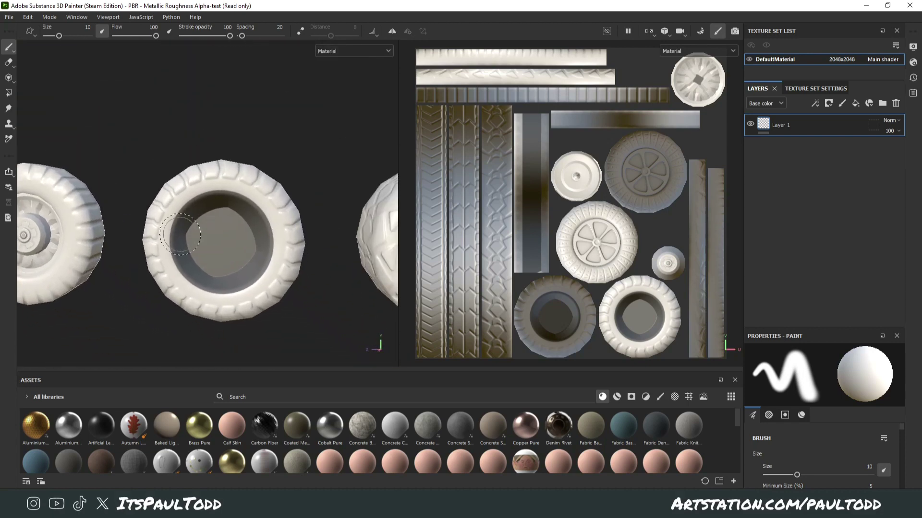
{"action": "left_click_drag", "start_coordinate": [180, 235], "coordinate": [155, 250], "text": "alt"}
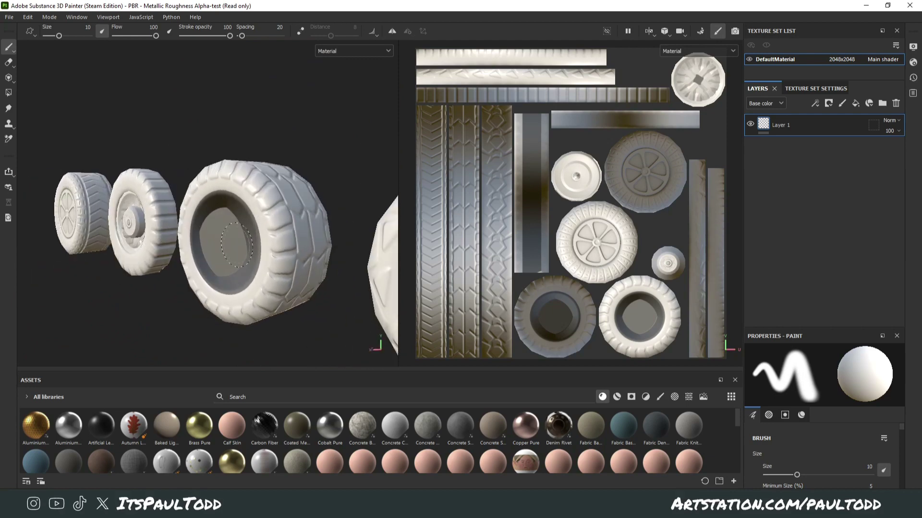
{"action": "left_click_drag", "start_coordinate": [285, 235], "coordinate": [319, 228], "text": "alt"}
{"action": "left_click", "coordinate": [353, 48]}
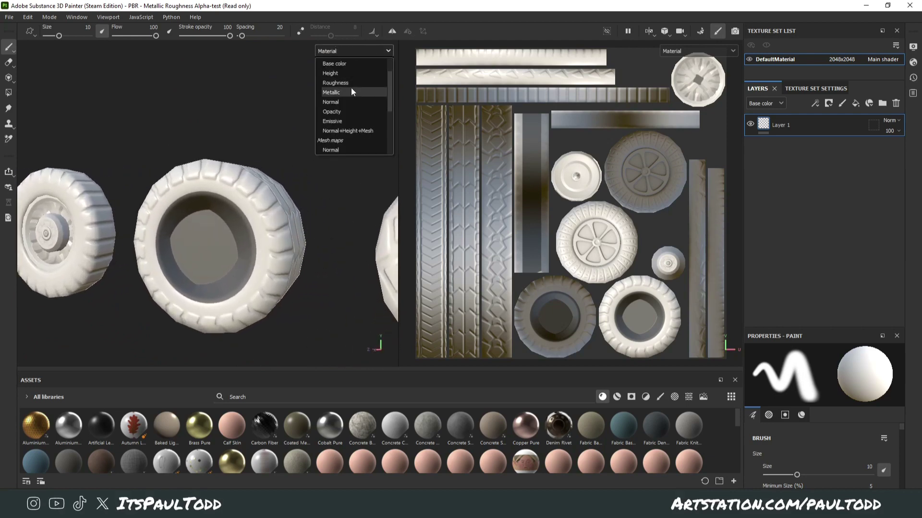
{"action": "left_click", "coordinate": [338, 150]}
- Examine the baked normal map on the tyre treads and sidewalls
{"action": "left_click_drag", "start_coordinate": [269, 212], "coordinate": [112, 218], "text": "alt"}
{"action": "right_click_drag", "start_coordinate": [112, 218], "coordinate": [226, 208], "text": "alt"}
{"action": "left_click_drag", "start_coordinate": [226, 208], "coordinate": [234, 231], "text": "alt"}
{"action": "middle_click_drag", "start_coordinate": [227, 235], "coordinate": [363, 267], "text": "alt"}
{"action": "right_click_drag", "start_coordinate": [363, 267], "coordinate": [255, 223], "text": "alt"}
{"action": "left_click_drag", "start_coordinate": [255, 222], "coordinate": [178, 234], "text": "alt"}
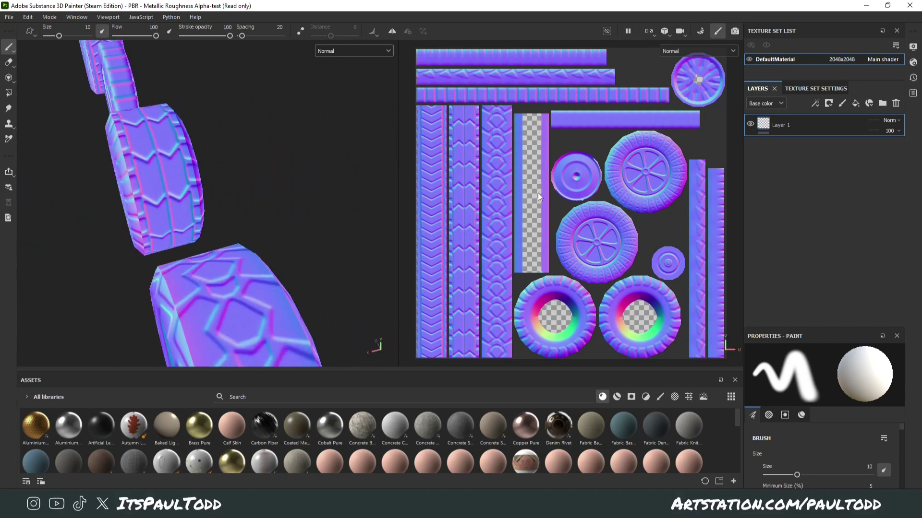
{"action": "left_click_drag", "start_coordinate": [288, 305], "coordinate": [249, 208], "text": "alt"}
{"action": "scroll", "coordinate": [233, 287], "scroll_direction": "down", "scroll_amount": 3}
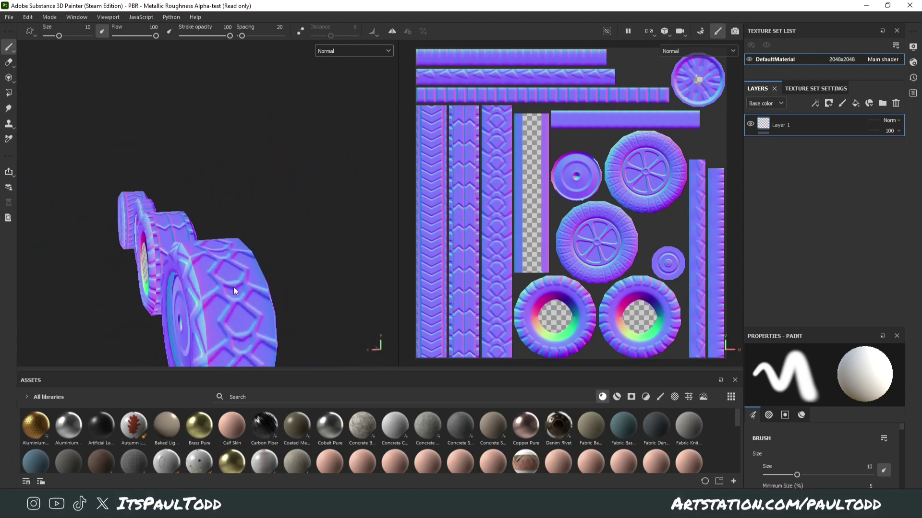
- Compare the normal map on the wheel centres of all four tyres with their UV islands
{"action": "scroll", "coordinate": [536, 136], "scroll_direction": "up", "scroll_amount": 1}
{"action": "scroll", "coordinate": [206, 303], "scroll_direction": "down", "scroll_amount": 1}
{"action": "left_click_drag", "start_coordinate": [205, 300], "coordinate": [259, 276], "text": "alt"}
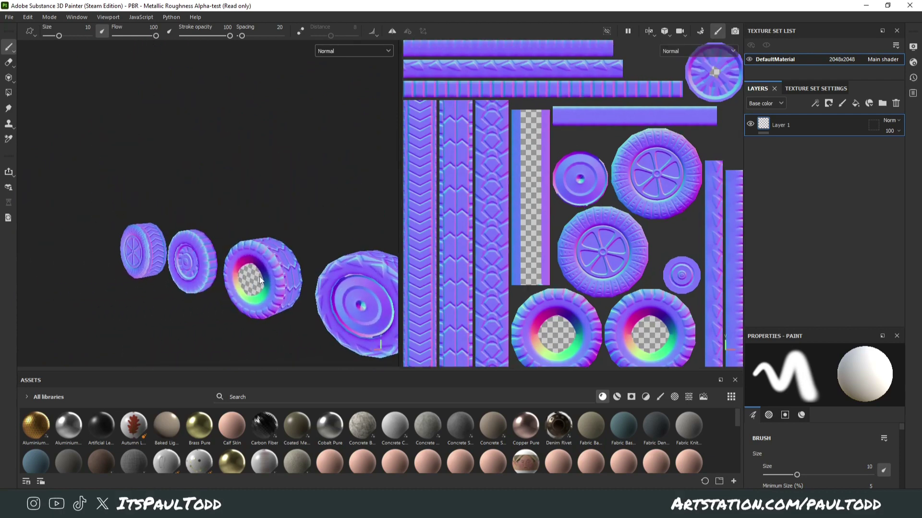
{"action": "scroll", "coordinate": [275, 287], "scroll_direction": "up", "scroll_amount": 3}
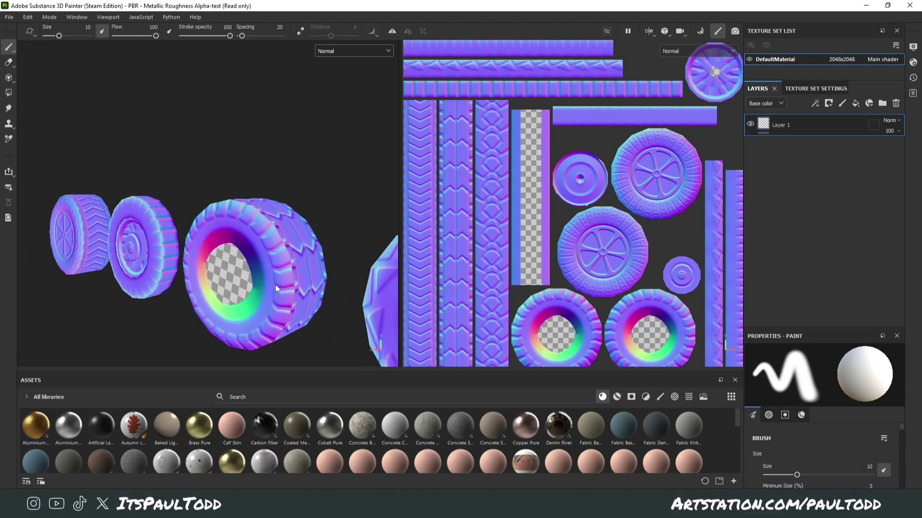
{"action": "left_click_drag", "start_coordinate": [215, 301], "coordinate": [353, 167], "text": "alt"}
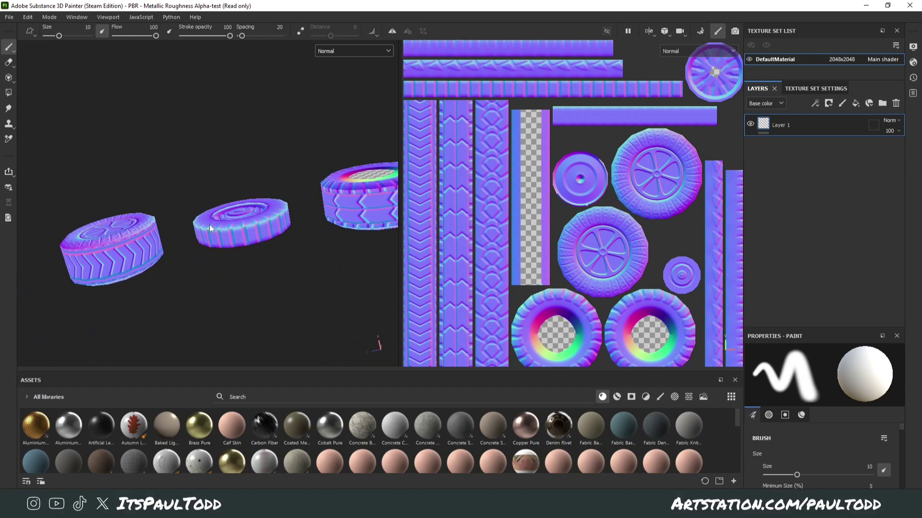
{"action": "left_click_drag", "start_coordinate": [209, 224], "coordinate": [510, 153], "text": "alt"}
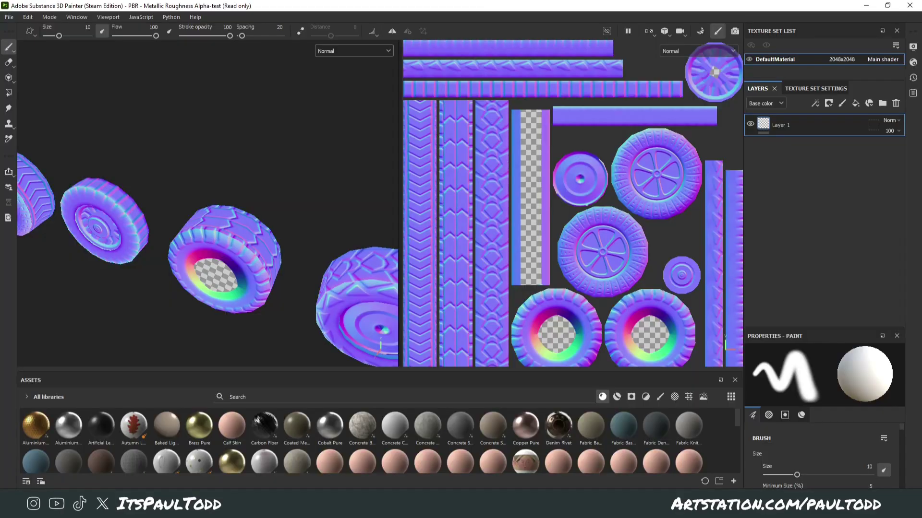
{"action": "left_click_drag", "start_coordinate": [206, 216], "coordinate": [284, 179], "text": "alt"}
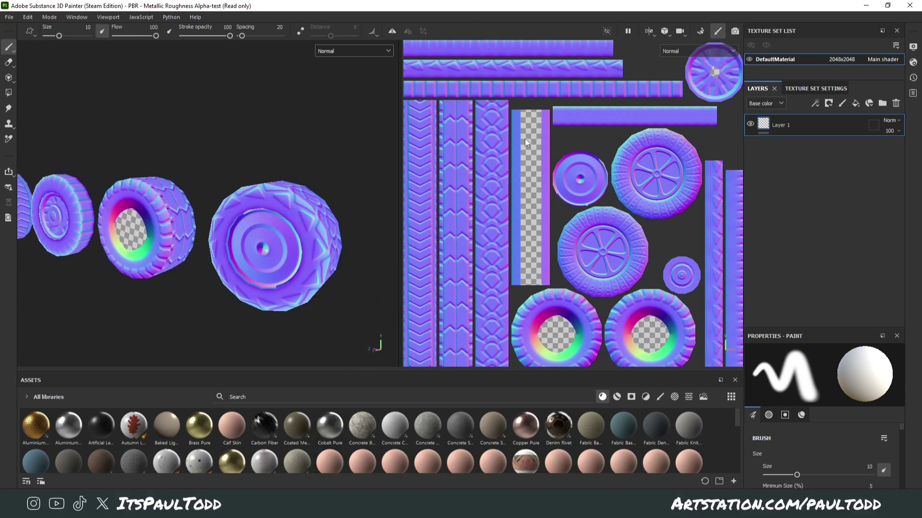
{"action": "left_click_drag", "start_coordinate": [365, 144], "coordinate": [248, 261], "text": "alt"}
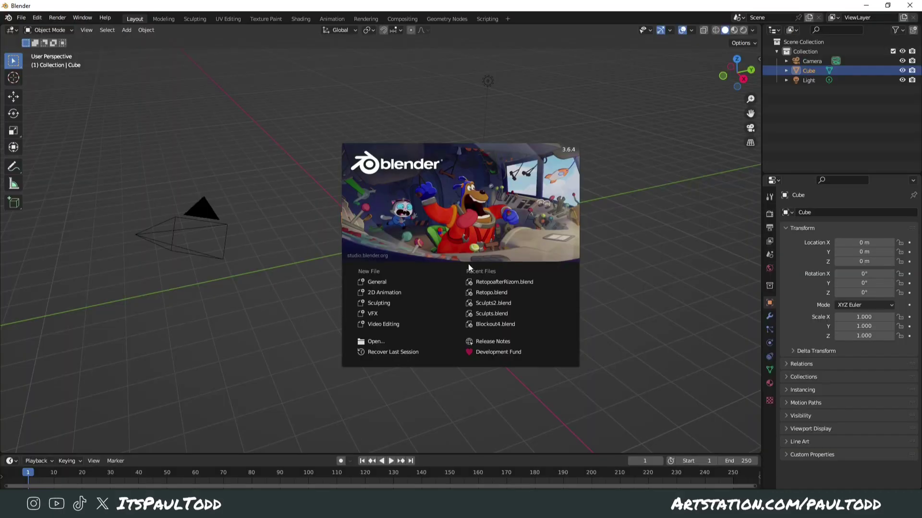
- Open RetopoafterRizom.blend in Blender and recheck the open-centred tyre's normal map in Substance 3D Painter
{"action": "left_click", "coordinate": [504, 282]}
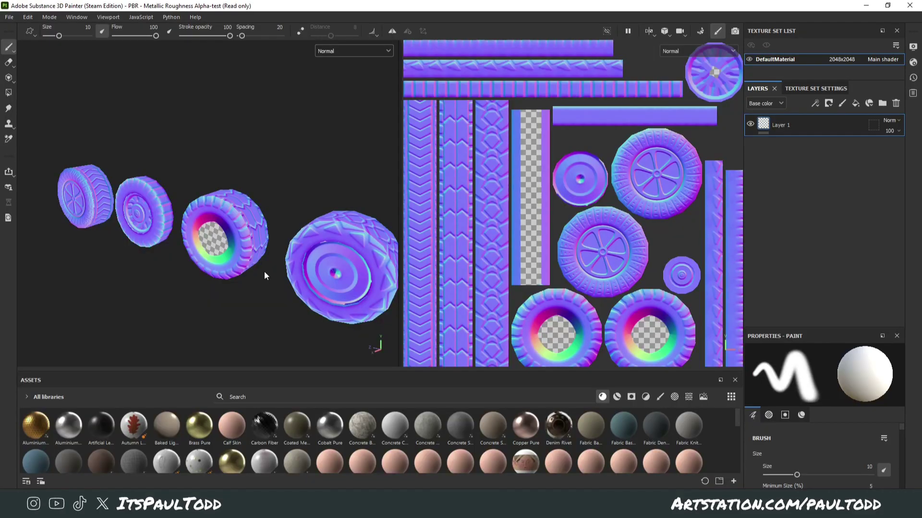
{"action": "mouse_move", "coordinate": [264, 273]}
{"action": "left_mouse_down", "text": "alt"}
{"action": "mouse_move", "coordinate": [291, 245]}
{"action": "mouse_move", "coordinate": [242, 255]}
{"action": "left_mouse_up", "text": "alt"}
{"action": "scroll", "coordinate": [236, 240], "scroll_direction": "up", "scroll_amount": 3}
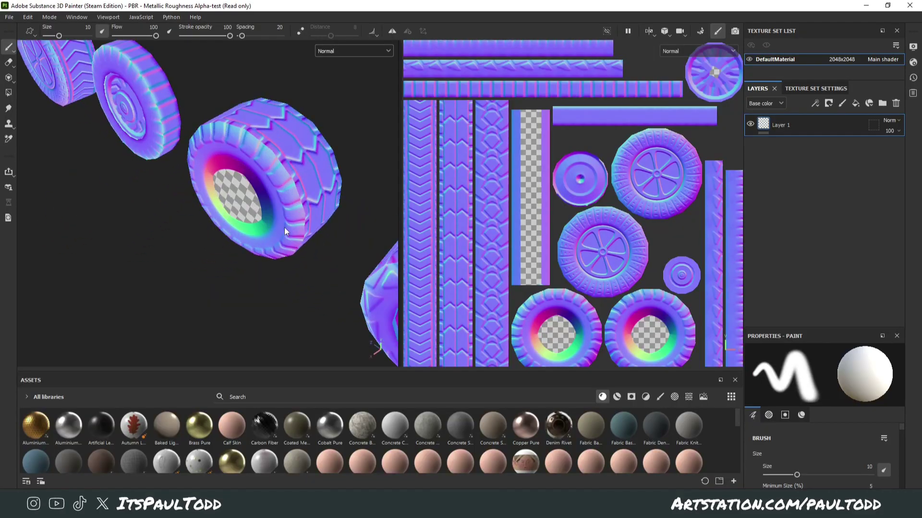
{"action": "left_click_drag", "start_coordinate": [285, 228], "coordinate": [238, 211], "text": "alt"}
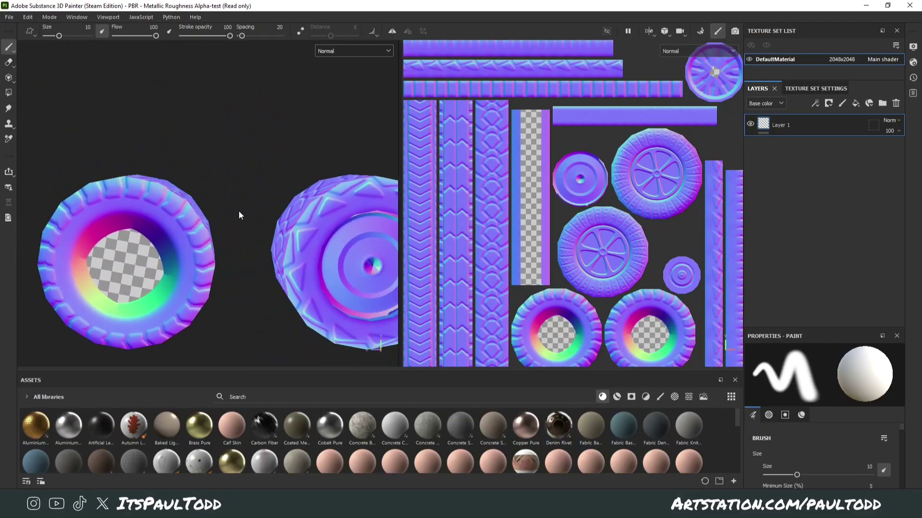
{"action": "middle_click_drag", "start_coordinate": [239, 212], "coordinate": [319, 194], "text": "alt"}
{"action": "left_click_drag", "start_coordinate": [225, 274], "coordinate": [128, 267], "text": "alt"}
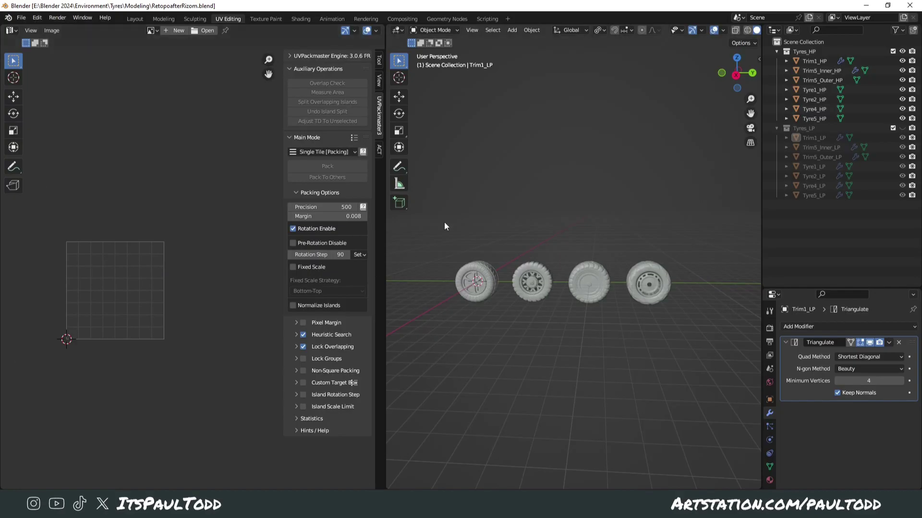
- In Blender, hide the Tyres_HP collection and show the Tyres_LP collection
{"action": "left_click_drag", "start_coordinate": [444, 226], "coordinate": [682, 356]}
{"action": "left_click", "coordinate": [902, 51]}
{"action": "left_click", "coordinate": [902, 128]}
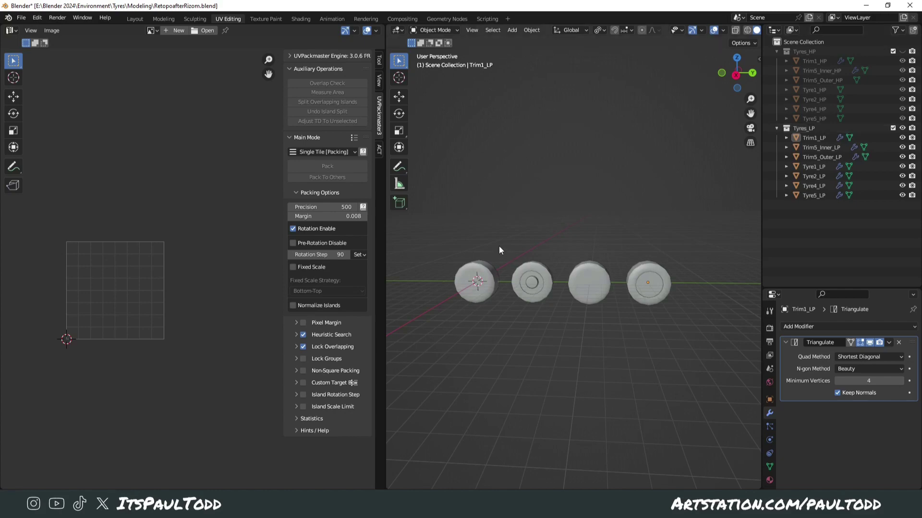
- Edit all low poly tyre meshes together, select the wide vertical strip UV island and locate its faces on the model
{"action": "left_click_drag", "start_coordinate": [447, 234], "coordinate": [696, 352]}
{"action": "key", "text": "Tab"}
{"action": "scroll", "coordinate": [96, 283], "scroll_direction": "up", "scroll_amount": 4}
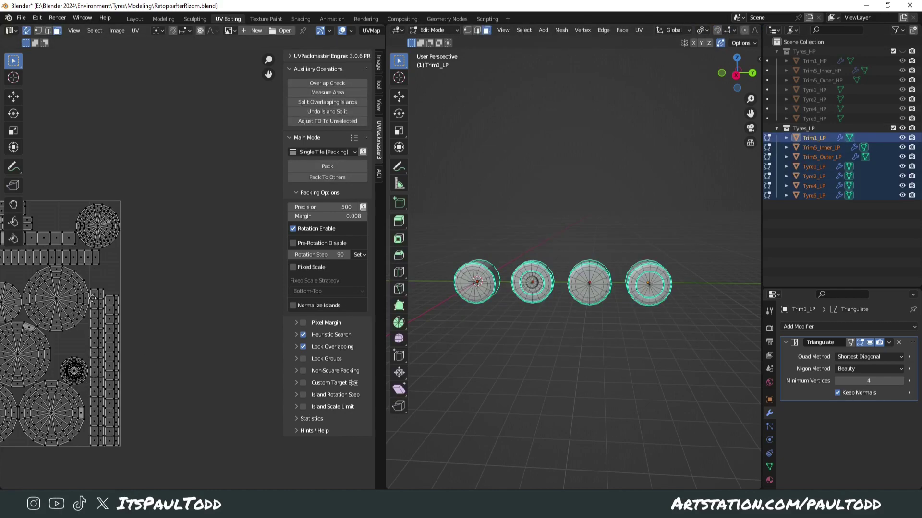
{"action": "key", "text": "l"}
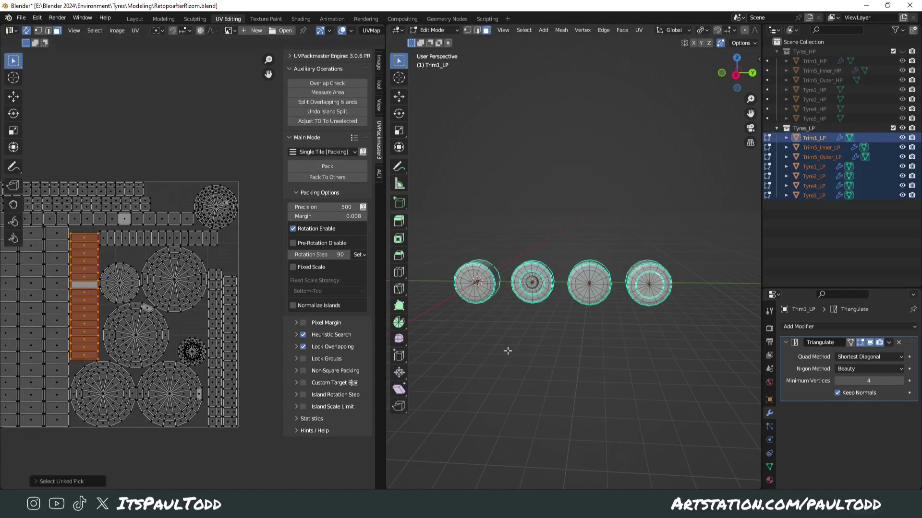
{"action": "key", "text": "KP_Decimal"}
{"action": "middle_click_drag", "start_coordinate": [508, 351], "coordinate": [519, 301]}
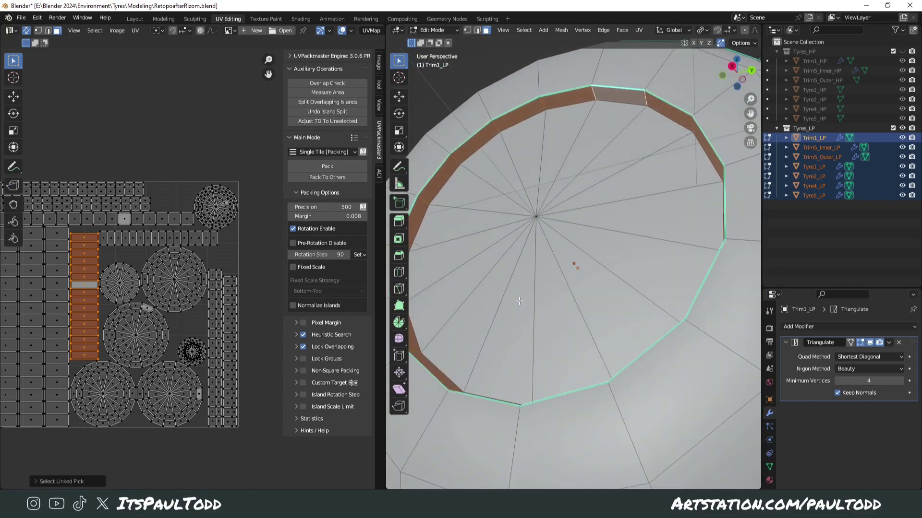
{"action": "scroll", "coordinate": [540, 187], "scroll_direction": "down", "scroll_amount": 1}
{"action": "middle_click_drag", "start_coordinate": [538, 231], "coordinate": [647, 247]}
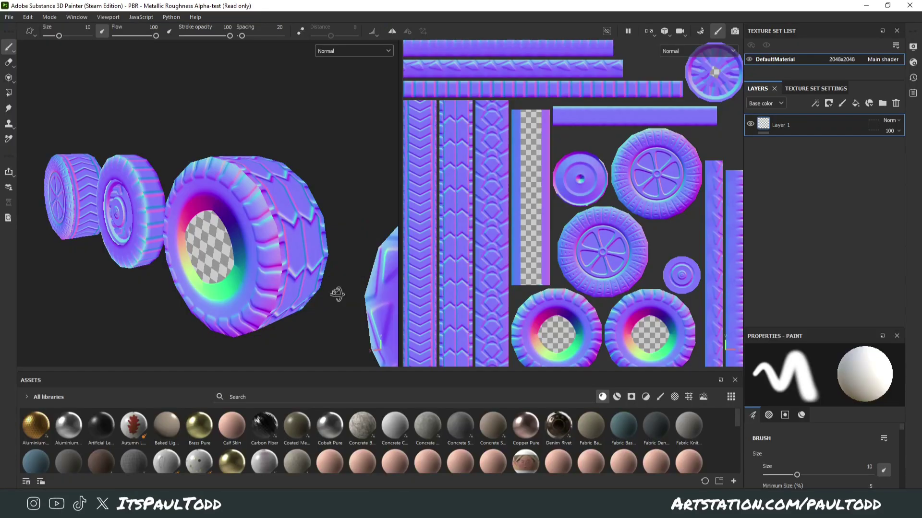
- Return to Substance 3D Painter's baking mode and leave only the Opacity mesh map selected for baking
{"action": "left_click_drag", "start_coordinate": [337, 294], "coordinate": [128, 271], "text": "alt"}
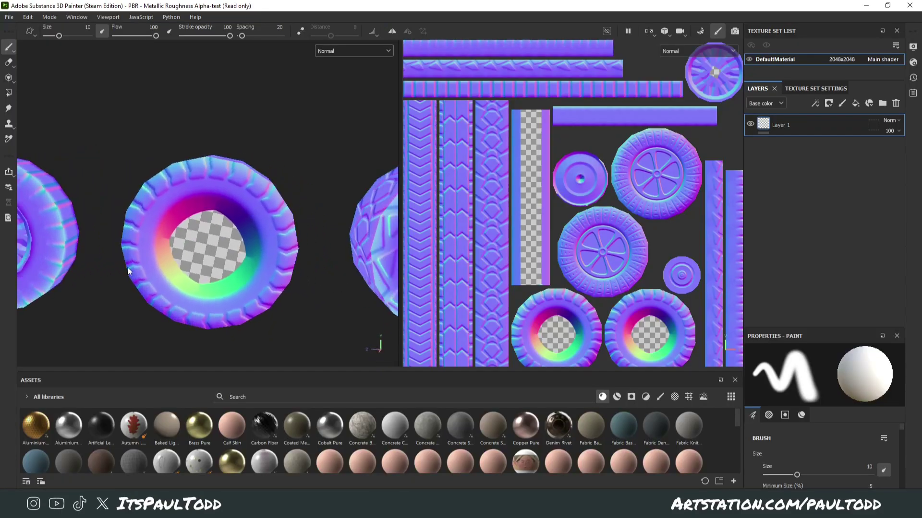
{"action": "middle_click_drag", "start_coordinate": [384, 236], "coordinate": [277, 230], "text": "alt"}
{"action": "right_click_drag", "start_coordinate": [278, 230], "coordinate": [305, 230], "text": "alt"}
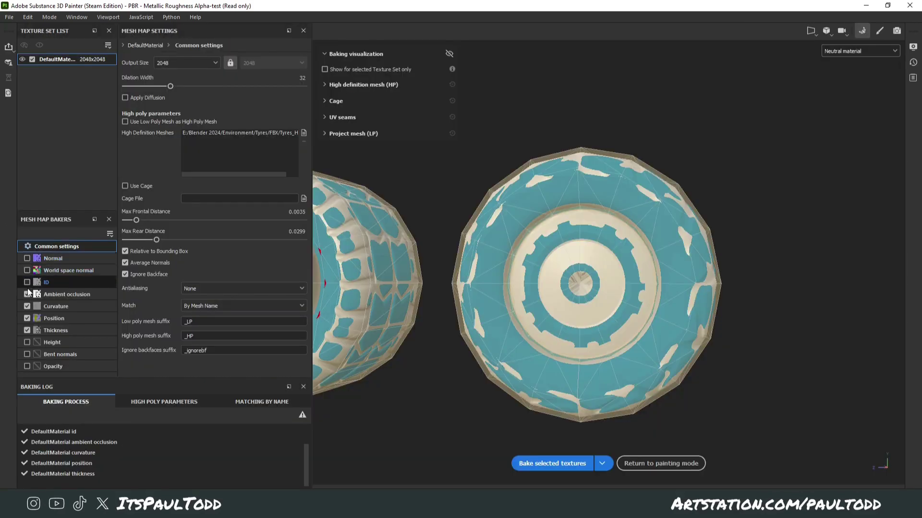
{"action": "left_click", "coordinate": [27, 366]}
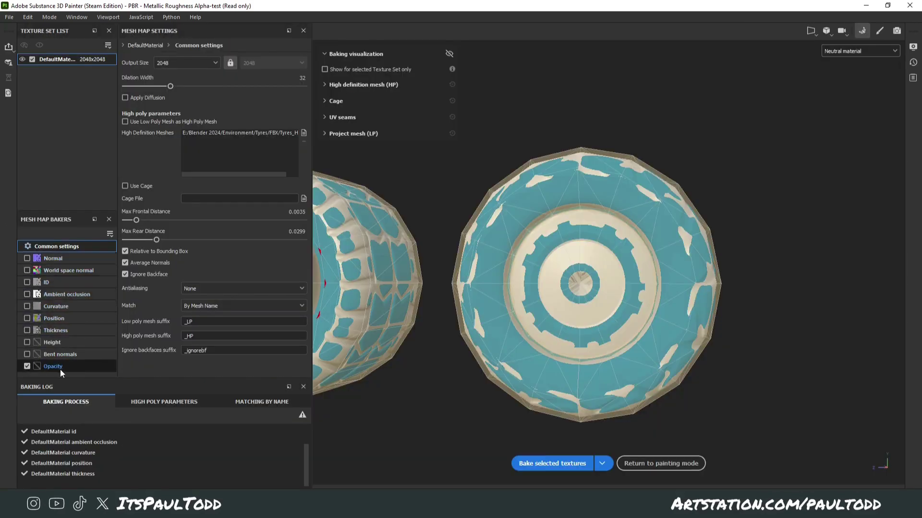
- Set the dilation width to 0, enable Apply Diffusion and bake the opacity map at 2048
{"action": "left_click", "coordinate": [59, 368]}
{"action": "left_click", "coordinate": [61, 246]}
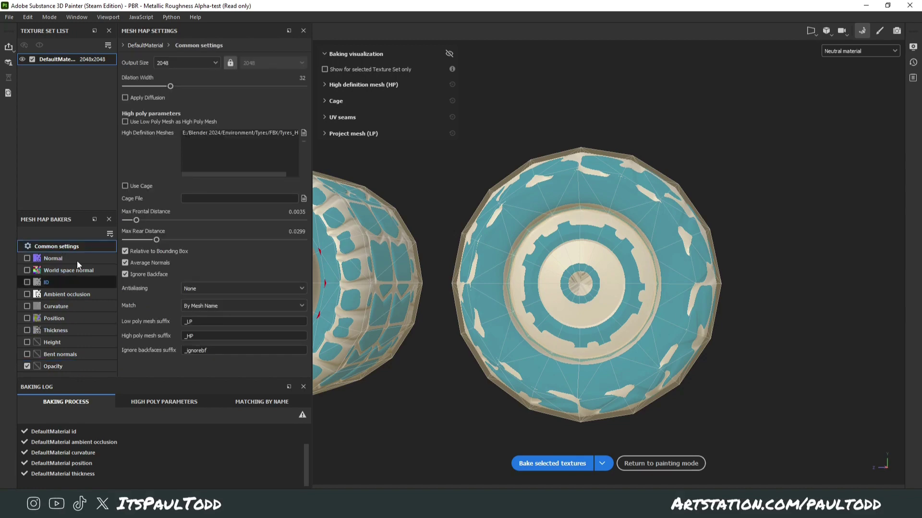
{"action": "left_click", "coordinate": [91, 366]}
{"action": "left_click", "coordinate": [30, 245]}
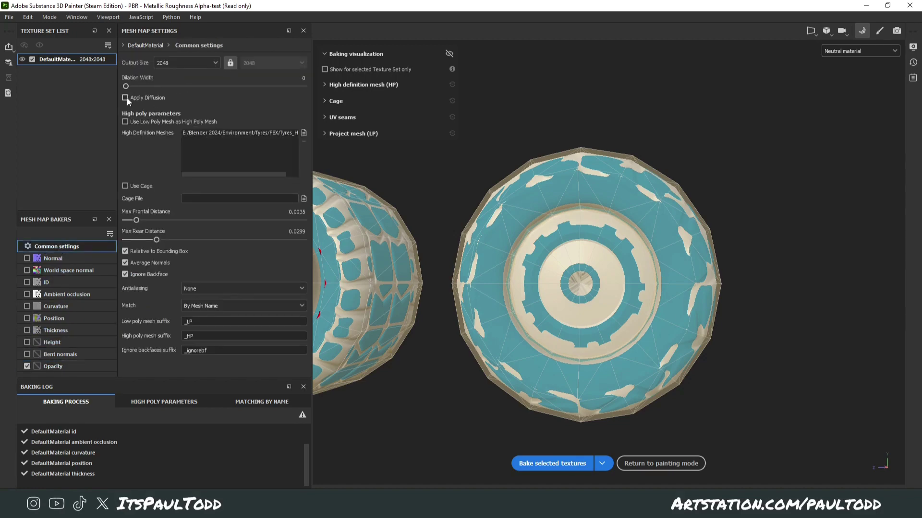
{"action": "left_click", "coordinate": [544, 465]}
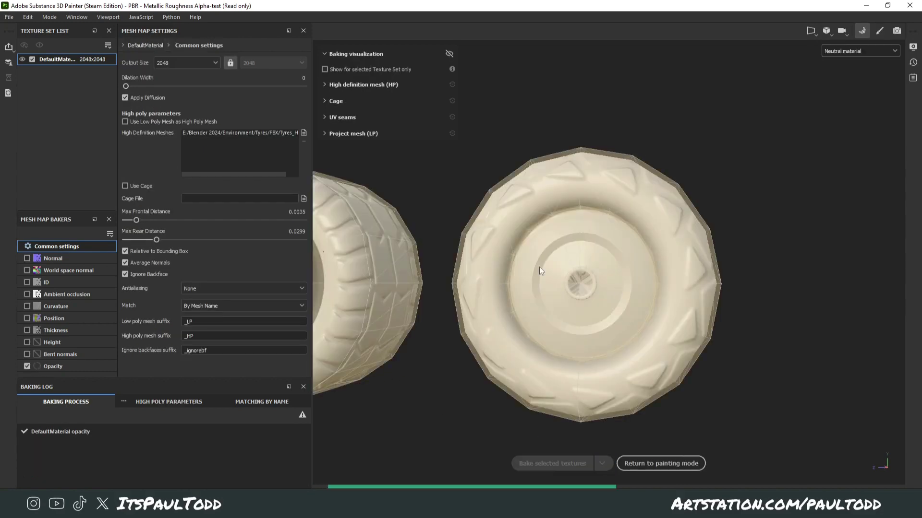
{"action": "middle_click_drag", "start_coordinate": [434, 370], "coordinate": [514, 381], "text": "alt"}
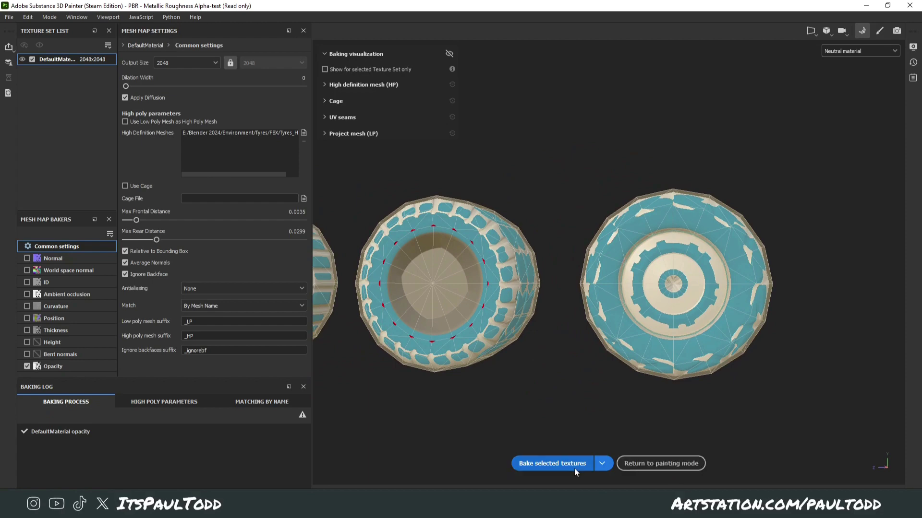
{"action": "left_click", "coordinate": [574, 468]}
- Return to painting mode and replace Layer 1 with a new fill layer
{"action": "middle_click_drag", "start_coordinate": [626, 347], "coordinate": [592, 350], "text": "alt"}
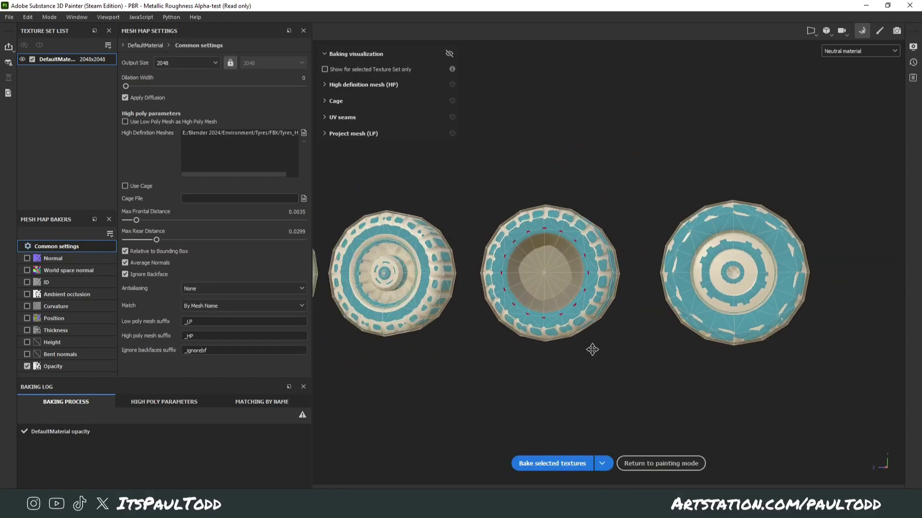
{"action": "left_click", "coordinate": [673, 462]}
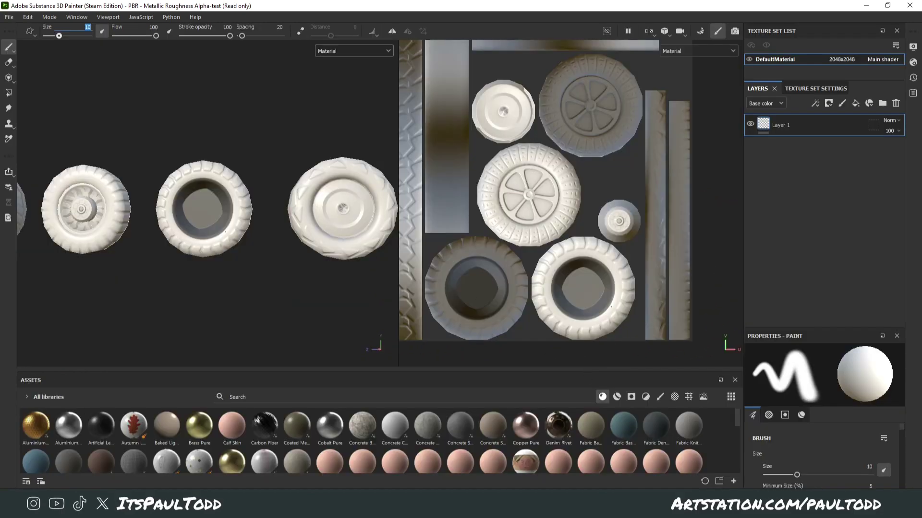
{"action": "scroll", "coordinate": [238, 268], "scroll_direction": "up", "scroll_amount": 3}
{"action": "middle_click_drag", "start_coordinate": [310, 247], "coordinate": [188, 313], "text": "alt"}
{"action": "scroll", "coordinate": [188, 313], "scroll_direction": "up", "scroll_amount": 3}
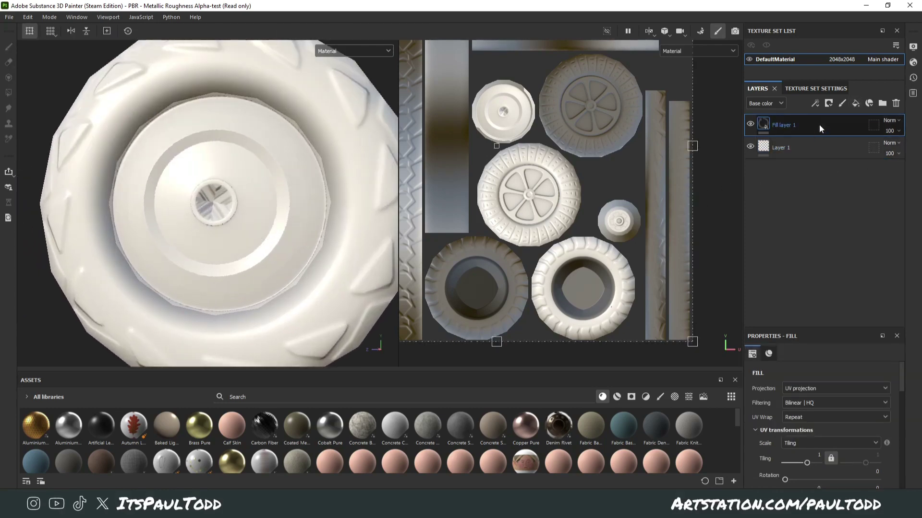
{"action": "left_click", "coordinate": [816, 152]}
{"action": "left_click", "coordinate": [896, 103]}
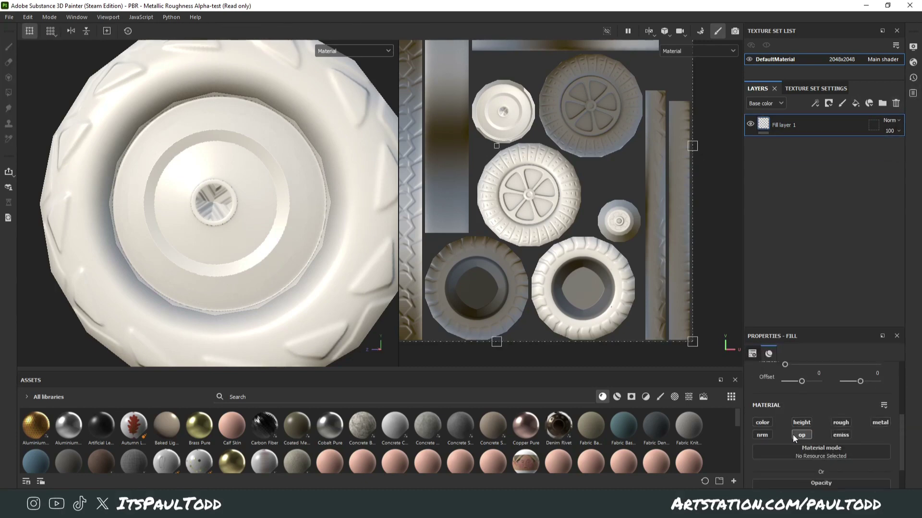
- Limit the fill layer to the opacity channel and assign the baked Opacity Mask from Mesh DefaultMaterial to it
{"action": "left_click", "coordinate": [794, 433]}
{"action": "scroll", "coordinate": [808, 422], "scroll_direction": "down", "scroll_amount": 1}
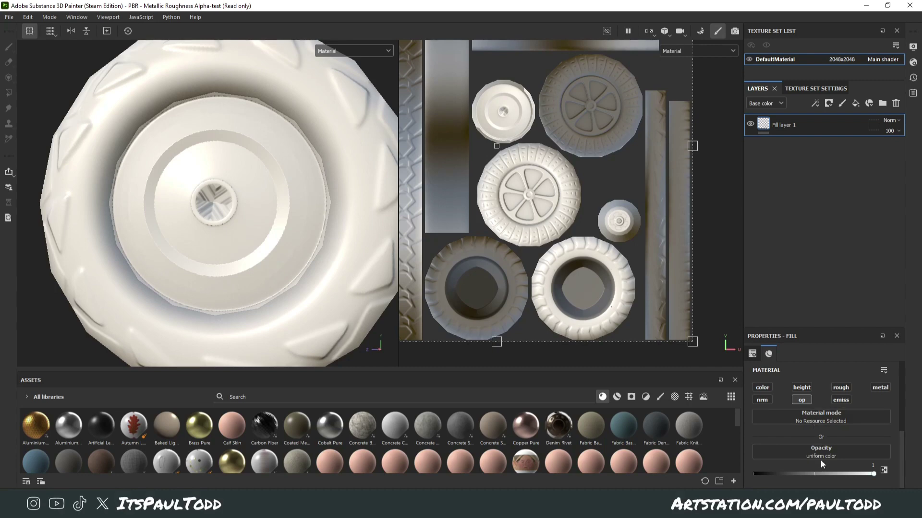
{"action": "left_click", "coordinate": [822, 447]}
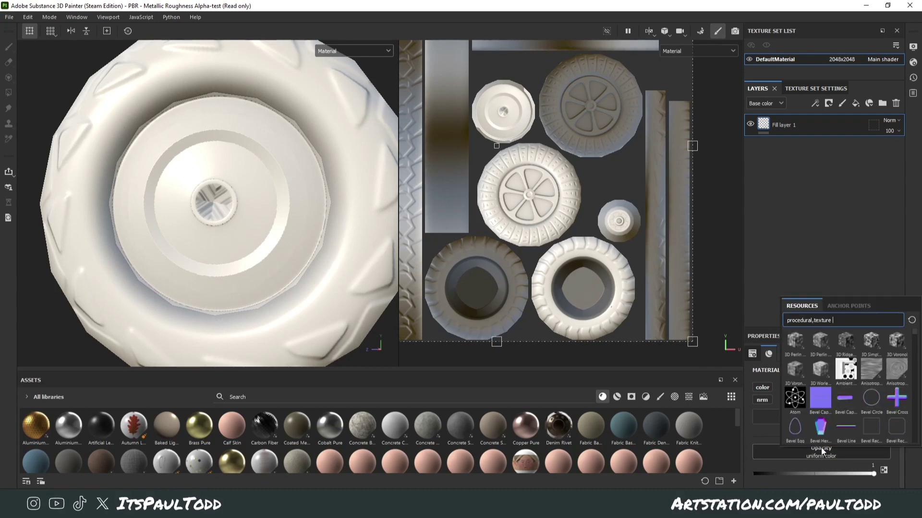
{"action": "type", "text": "opa"}
{"action": "left_click", "coordinate": [844, 343]}
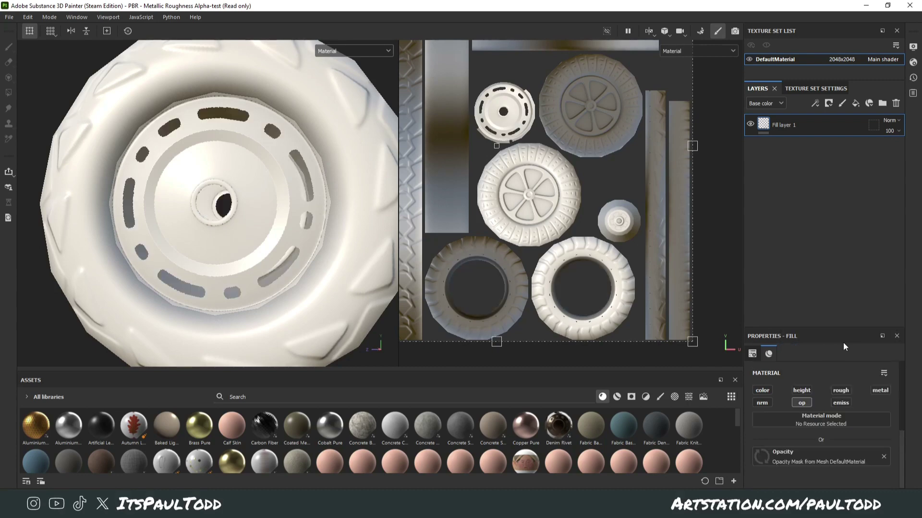
- Inspect the opacity cut-outs on the slotted disc wheel and across the row of tyres
{"action": "scroll", "coordinate": [142, 252], "scroll_direction": "down", "scroll_amount": 3}
{"action": "left_click_drag", "start_coordinate": [141, 253], "coordinate": [186, 272], "text": "alt"}
{"action": "scroll", "coordinate": [182, 246], "scroll_direction": "up", "scroll_amount": 3}
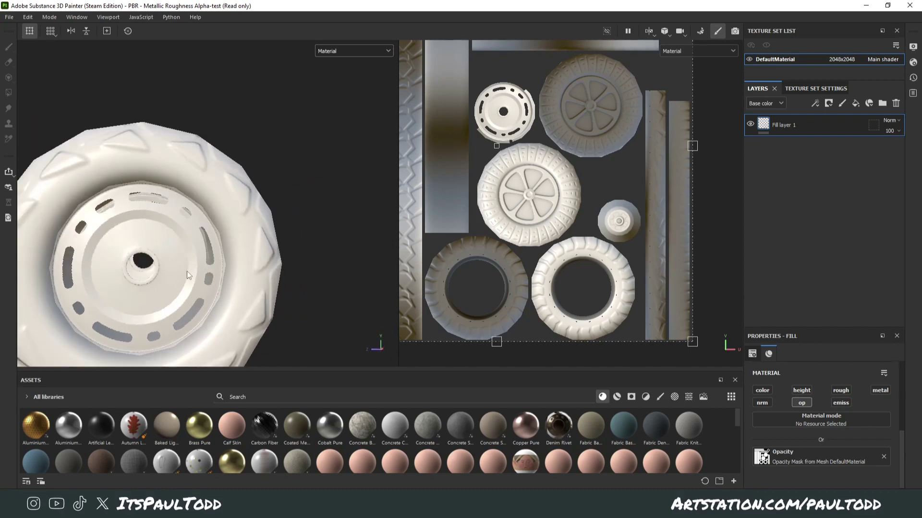
{"action": "scroll", "coordinate": [188, 276], "scroll_direction": "down", "scroll_amount": 2}
{"action": "scroll", "coordinate": [191, 297], "scroll_direction": "down", "scroll_amount": 3}
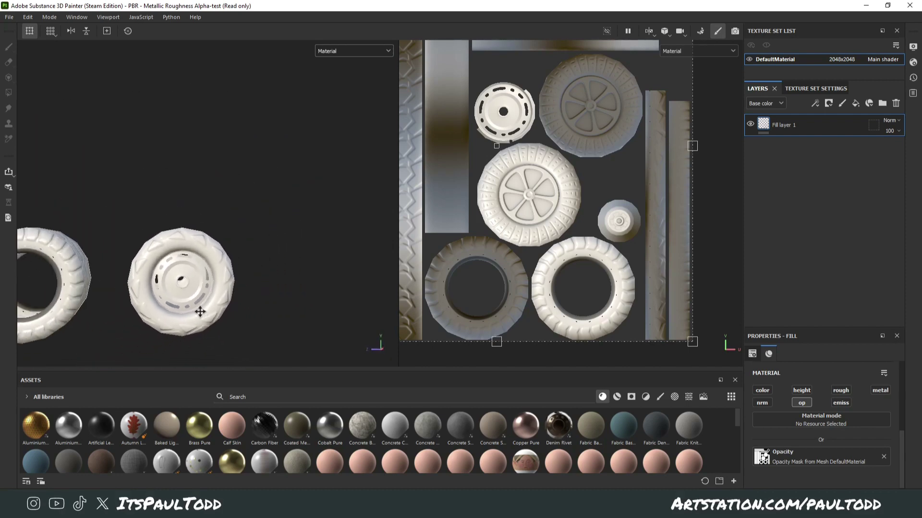
{"action": "middle_click_drag", "start_coordinate": [199, 312], "coordinate": [279, 278], "text": "alt"}
{"action": "left_click_drag", "start_coordinate": [279, 278], "coordinate": [210, 238], "text": "alt"}
{"action": "scroll", "coordinate": [342, 226], "scroll_direction": "up", "scroll_amount": 4}
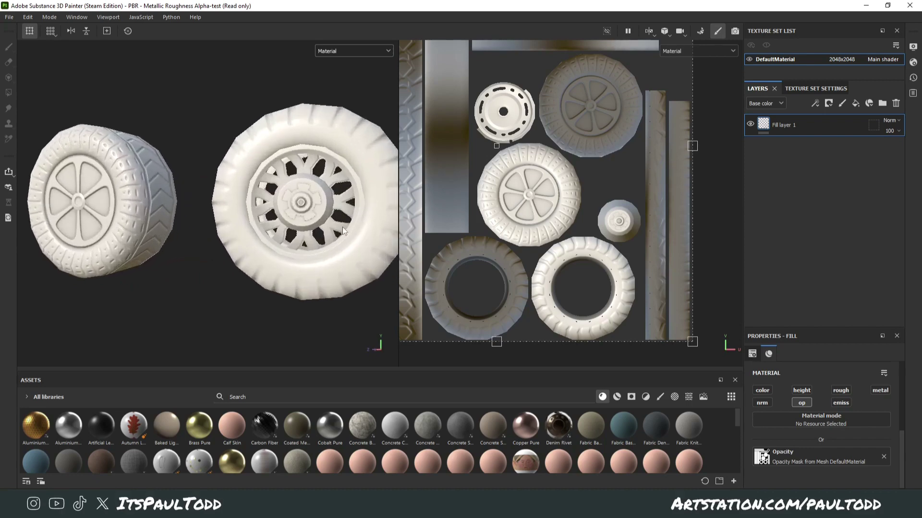
- Examine the spoked rim's openings and cut-out edges up close from several angles
{"action": "middle_click_drag", "start_coordinate": [342, 227], "coordinate": [274, 238], "text": "alt"}
{"action": "left_click_drag", "start_coordinate": [275, 238], "coordinate": [243, 249], "text": "alt"}
{"action": "scroll", "coordinate": [284, 205], "scroll_direction": "up", "scroll_amount": 3}
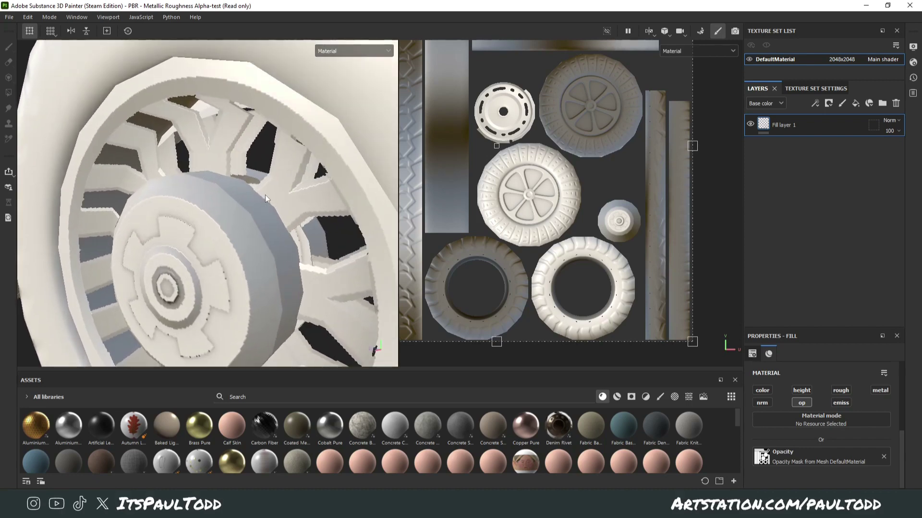
{"action": "left_click_drag", "start_coordinate": [265, 198], "coordinate": [352, 210], "text": "alt"}
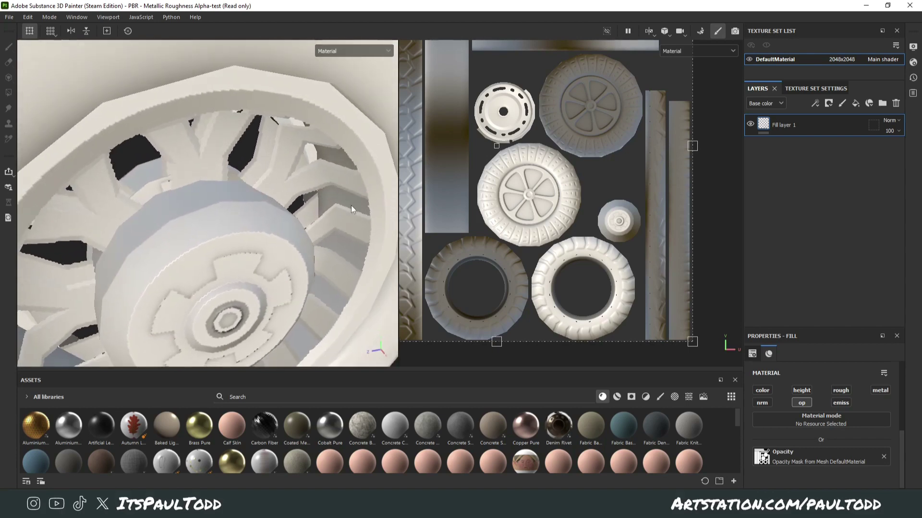
{"action": "left_click_drag", "start_coordinate": [150, 184], "coordinate": [202, 184], "text": "alt"}
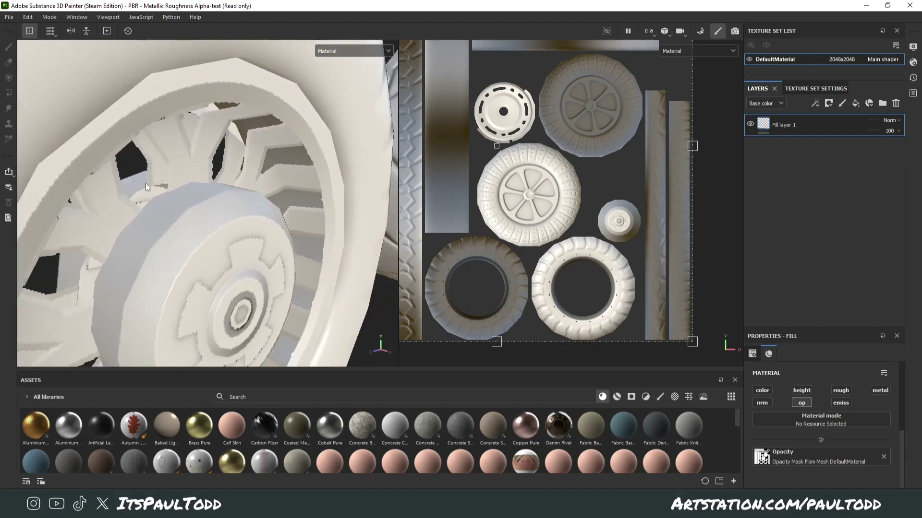
{"action": "left_click_drag", "start_coordinate": [146, 187], "coordinate": [231, 185], "text": "alt"}
{"action": "scroll", "coordinate": [242, 228], "scroll_direction": "up", "scroll_amount": 2}
{"action": "left_click_drag", "start_coordinate": [312, 188], "coordinate": [214, 203], "text": "alt"}
{"action": "scroll", "coordinate": [187, 229], "scroll_direction": "up", "scroll_amount": 4}
- Go back to baking mode, set antialiasing to Supersampling 4x and rebake the opacity map
{"action": "left_click", "coordinate": [700, 34]}
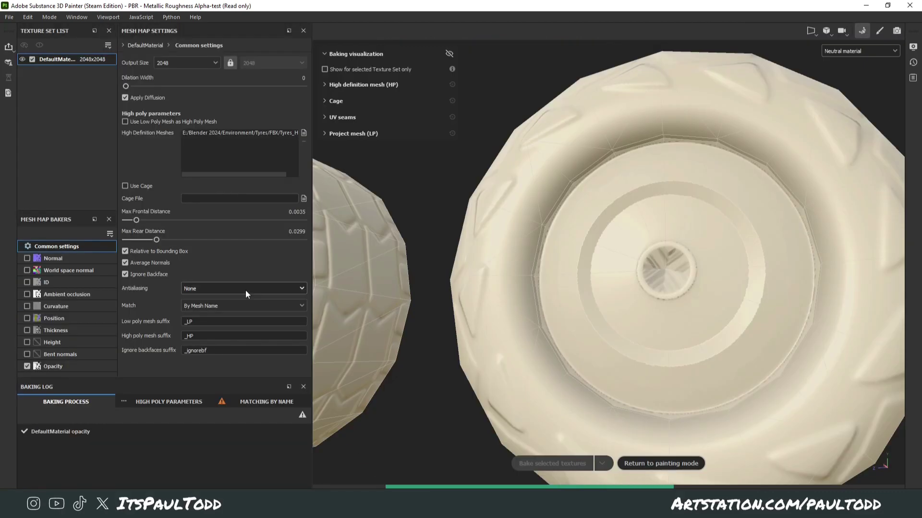
{"action": "left_click", "coordinate": [222, 295]}
{"action": "left_click", "coordinate": [222, 308]}
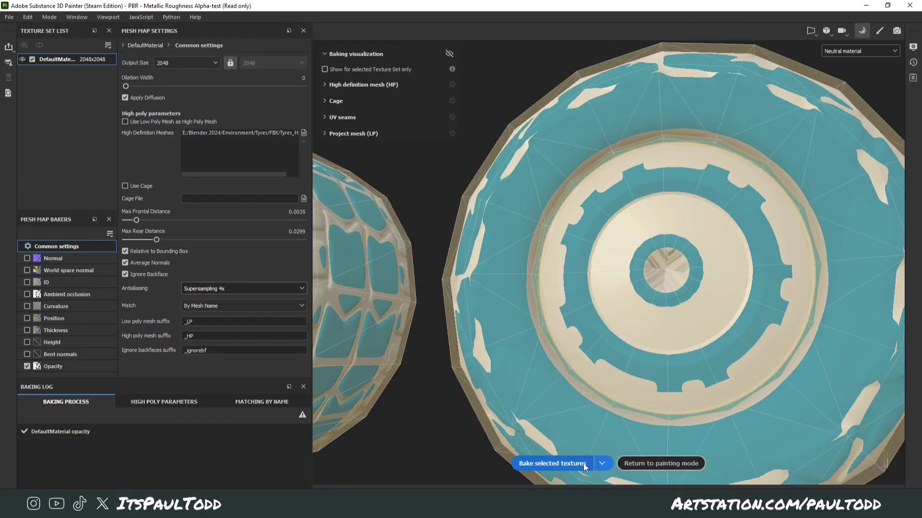
{"action": "left_click", "coordinate": [552, 464]}
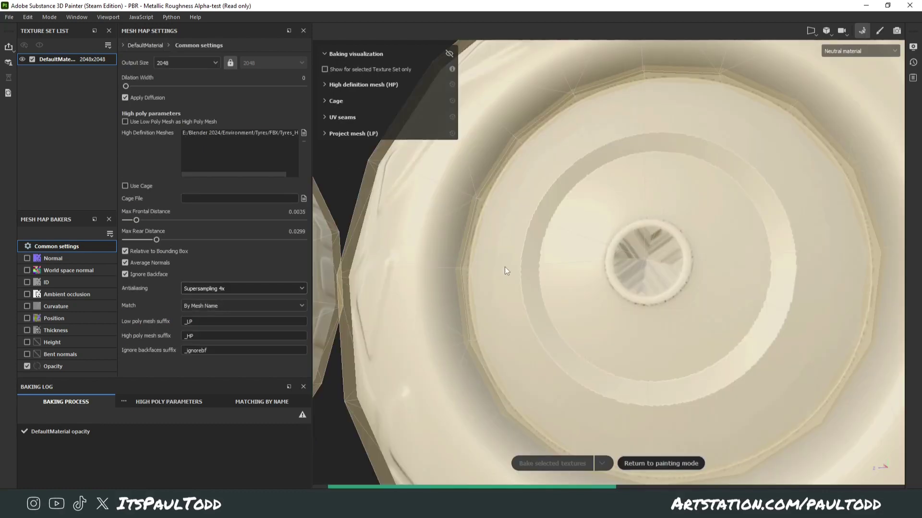
- Return to painting mode and check the rebaked opacity on the slotted disc wheel and the open-centred tyre
{"action": "left_click", "coordinate": [667, 463]}
{"action": "scroll", "coordinate": [186, 226], "scroll_direction": "up", "scroll_amount": 5}
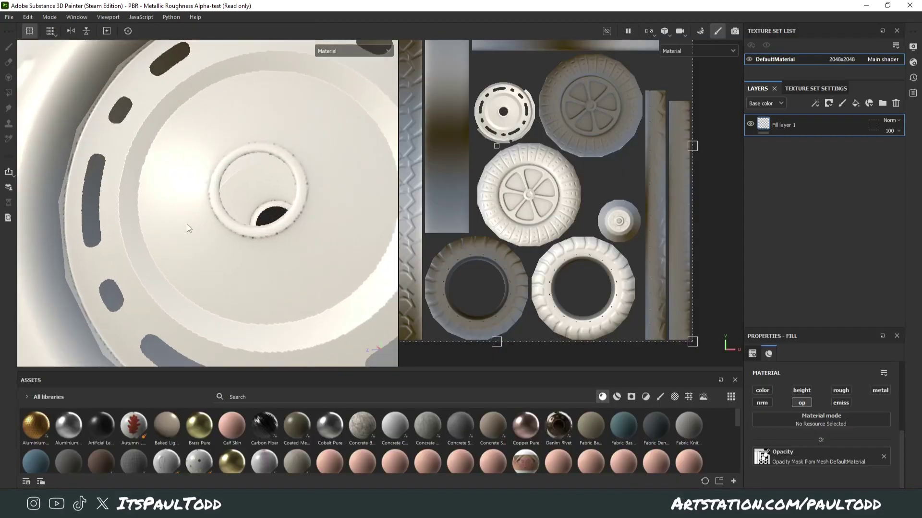
{"action": "scroll", "coordinate": [242, 195], "scroll_direction": "down", "scroll_amount": 6}
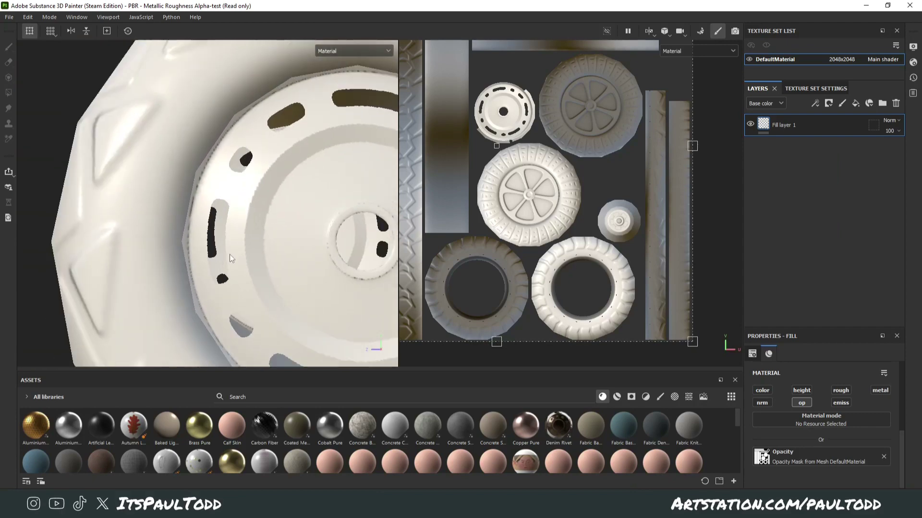
{"action": "middle_click_drag", "start_coordinate": [103, 259], "coordinate": [296, 264], "text": "alt"}
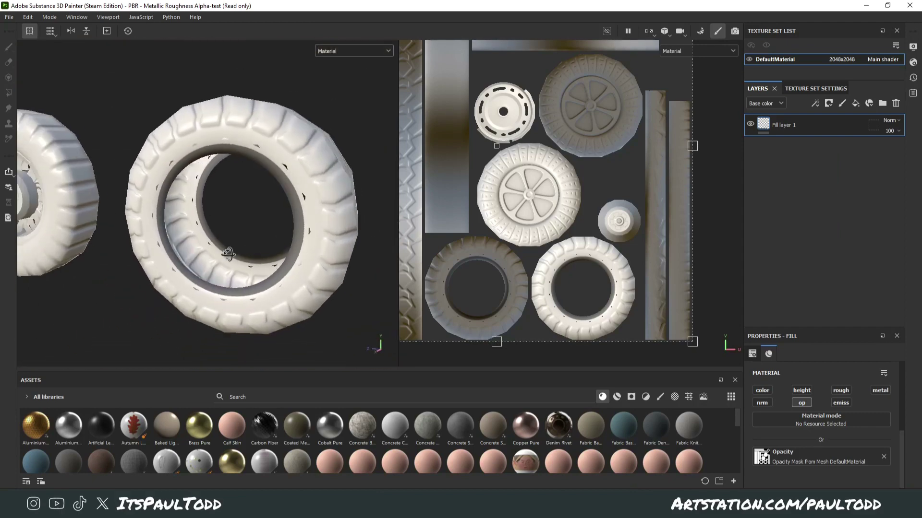
{"action": "left_click_drag", "start_coordinate": [208, 261], "coordinate": [262, 237], "text": "alt"}
{"action": "left_click_drag", "start_coordinate": [280, 278], "coordinate": [212, 247], "text": "alt"}
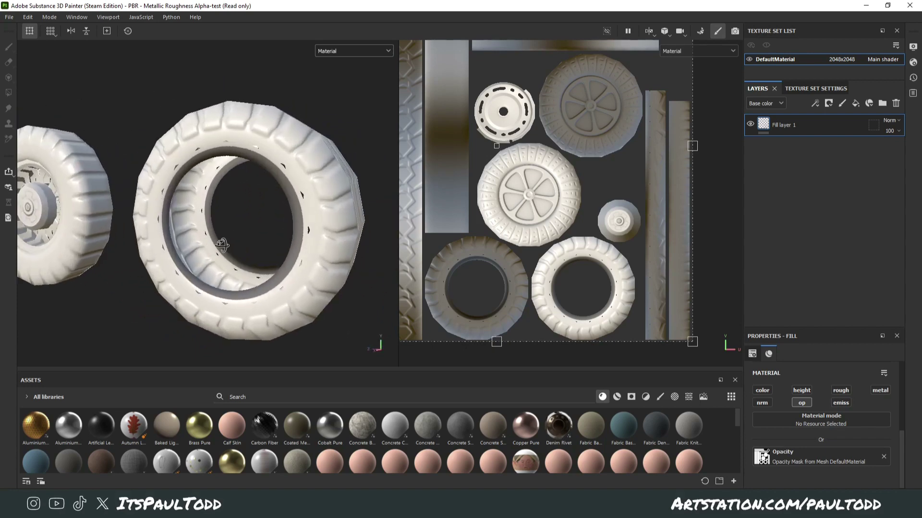
{"action": "left_click_drag", "start_coordinate": [222, 245], "coordinate": [265, 250], "text": "alt"}
{"action": "scroll", "coordinate": [223, 257], "scroll_direction": "down", "scroll_amount": 3}
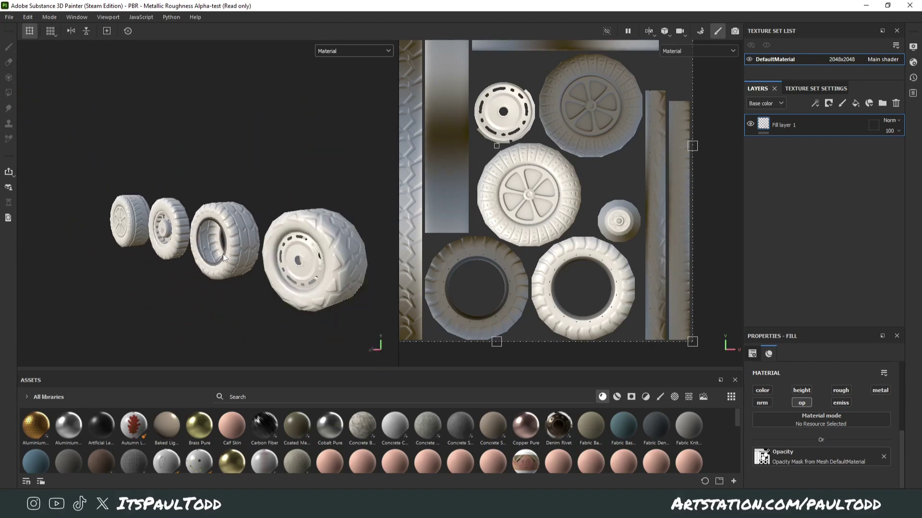
- Check the rebaked opacity on the spoked wheel from the front and from an angle
{"action": "middle_click_drag", "start_coordinate": [279, 248], "coordinate": [294, 247], "text": "alt"}
{"action": "scroll", "coordinate": [294, 247], "scroll_direction": "up", "scroll_amount": 3}
{"action": "middle_click_drag", "start_coordinate": [170, 247], "coordinate": [290, 246], "text": "alt"}
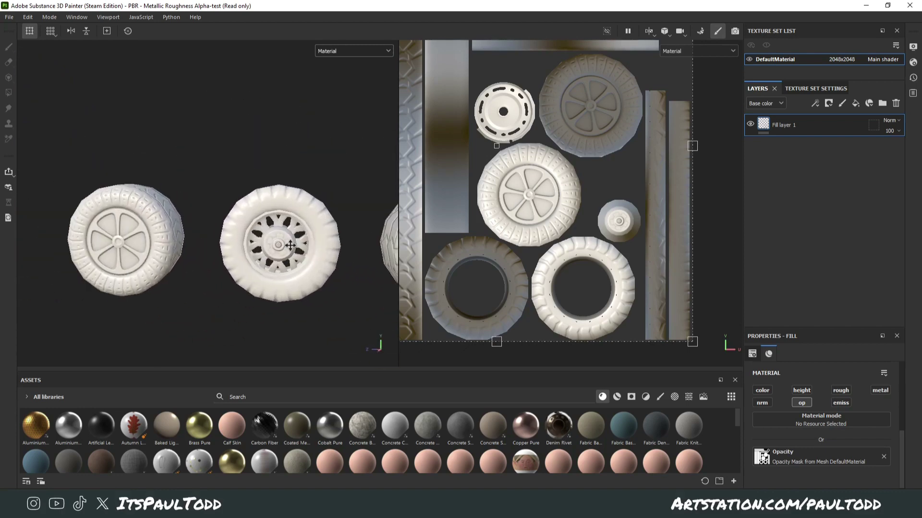
{"action": "scroll", "coordinate": [288, 250], "scroll_direction": "up", "scroll_amount": 6}
{"action": "left_click_drag", "start_coordinate": [288, 250], "coordinate": [185, 254], "text": "alt"}
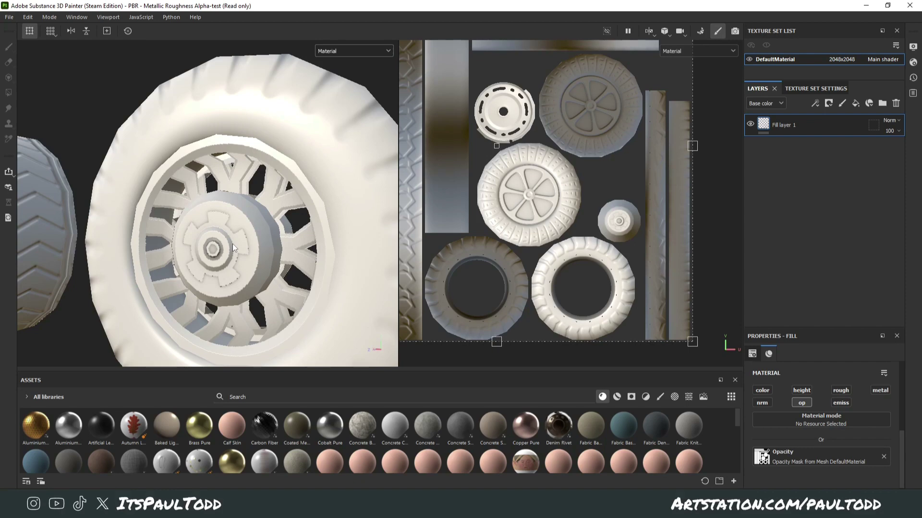
{"action": "scroll", "coordinate": [233, 246], "scroll_direction": "down", "scroll_amount": 8}
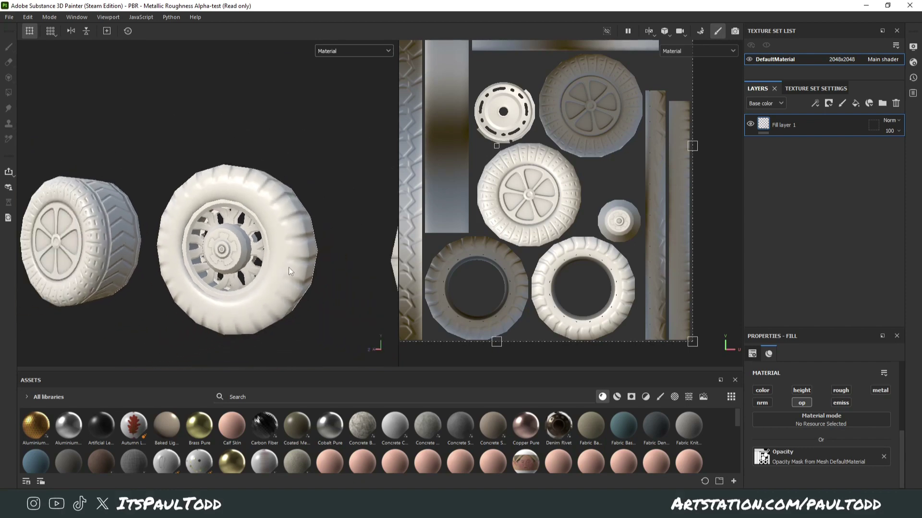
{"action": "left_click_drag", "start_coordinate": [204, 251], "coordinate": [272, 269], "text": "alt"}
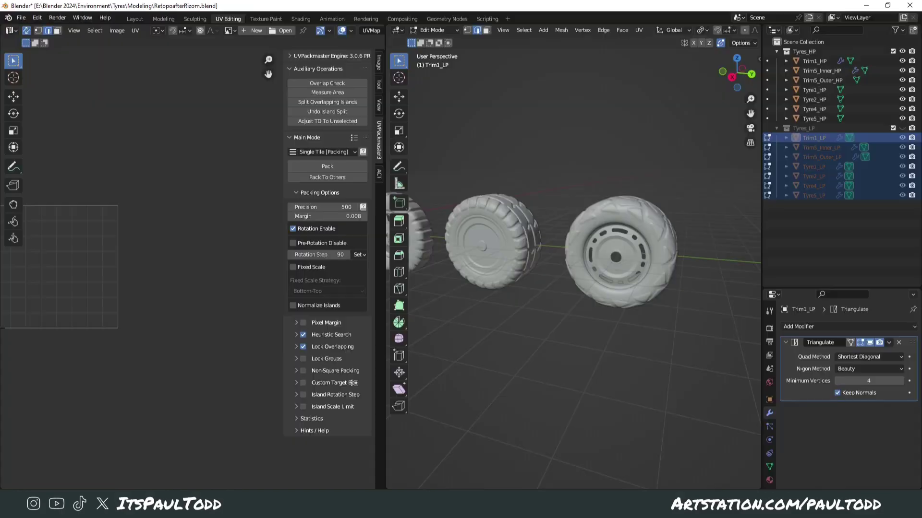
- Switch to Blender, isolate Tyre2_HP and turn on the Face Orientation overlay
{"action": "scroll", "coordinate": [662, 350], "scroll_direction": "up", "scroll_amount": 3}
{"action": "left_click", "coordinate": [572, 281]}
{"action": "key", "text": "KP_Divide"}
{"action": "key", "text": "Tab"}
{"action": "mouse_move", "coordinate": [564, 263]}
{"action": "middle_mouse_down"}
{"action": "mouse_move", "coordinate": [578, 268]}
{"action": "mouse_move", "coordinate": [504, 297]}
{"action": "mouse_move", "coordinate": [550, 246]}
{"action": "mouse_move", "coordinate": [612, 253]}
{"action": "middle_mouse_up"}
{"action": "key", "text": "Tab"}
{"action": "scroll", "coordinate": [697, 30], "scroll_direction": "down", "scroll_amount": 3}
{"action": "left_click", "coordinate": [752, 30]}
{"action": "left_click", "coordinate": [787, 136]}
- Flip the normals of the linked disc faces in the centre of Tyre2_HP and leave local view
{"action": "key", "text": "Tab"}
{"action": "key", "text": "ctrl+l"}
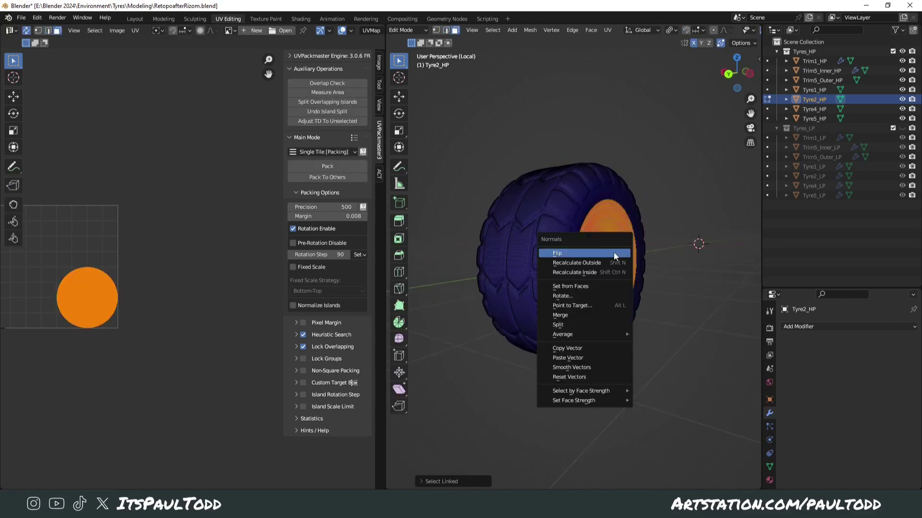
{"action": "left_click", "coordinate": [614, 252]}
{"action": "key", "text": "Tab"}
{"action": "key", "text": "KP_Divide"}
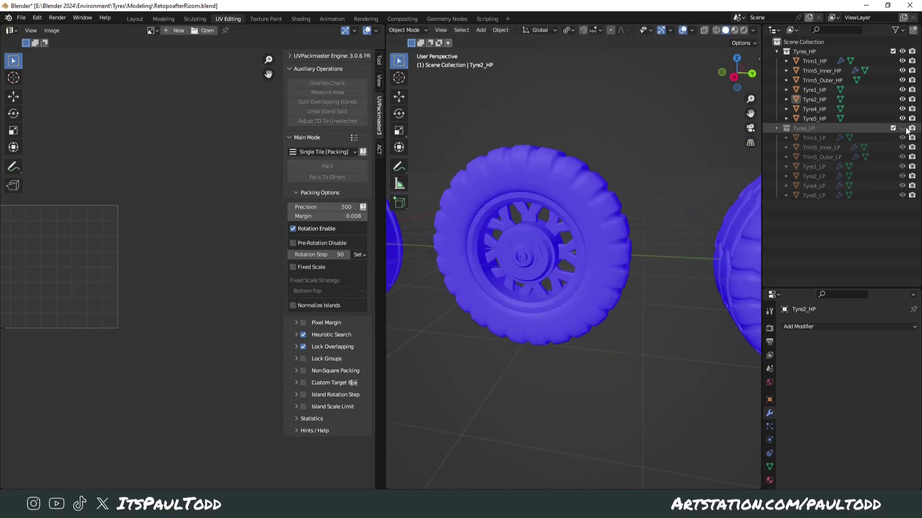
- Show Tyres_LP instead of Tyres_HP and delete the linked half of Trim5_Outer_LP whose UVs lie outside the UV square
{"action": "left_click", "coordinate": [568, 240]}
{"action": "middle_click_drag", "start_coordinate": [569, 240], "coordinate": [432, 252]}
{"action": "key", "text": "Tab"}
{"action": "left_click", "coordinate": [577, 252]}
{"action": "key", "text": "ctrl+l"}
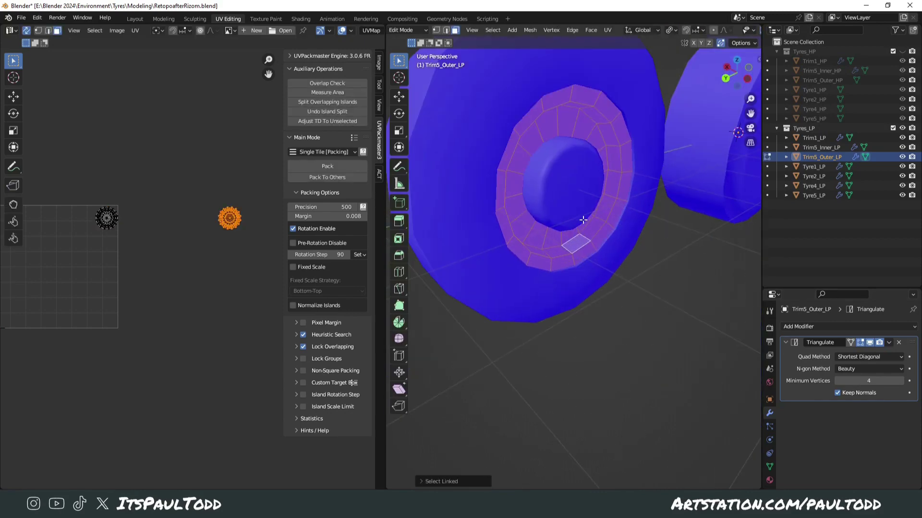
{"action": "middle_click_drag", "start_coordinate": [582, 220], "coordinate": [613, 226]}
{"action": "key", "text": "x"}
{"action": "left_click", "coordinate": [612, 226]}
- Isolate Trim5_Outer_LP, examine its remaining half from above and at an angle, and leave Edit Mode
{"action": "key", "text": "KP_Divide"}
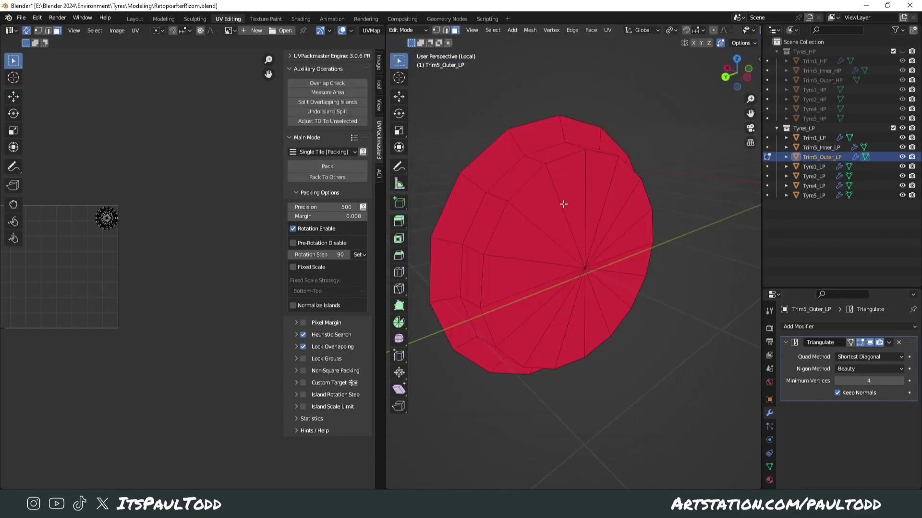
{"action": "middle_click_drag", "start_coordinate": [561, 204], "coordinate": [666, 275]}
{"action": "left_click", "coordinate": [595, 259]}
{"action": "key", "text": "KP_7"}
{"action": "key", "text": "KP_Divide"}
{"action": "key", "text": "KP_Divide"}
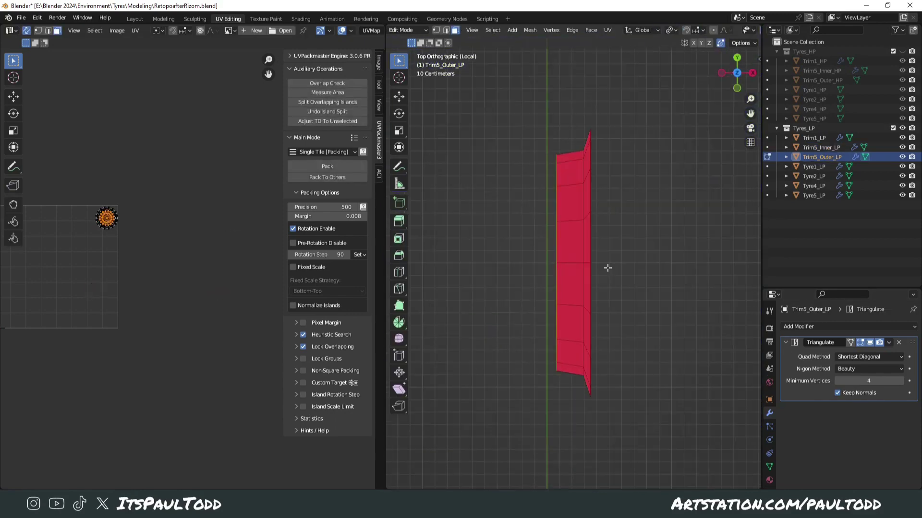
{"action": "left_click", "coordinate": [595, 341]}
{"action": "middle_click_drag", "start_coordinate": [677, 307], "coordinate": [622, 332]}
{"action": "key", "text": "Tab"}
{"action": "left_click", "coordinate": [621, 332]}
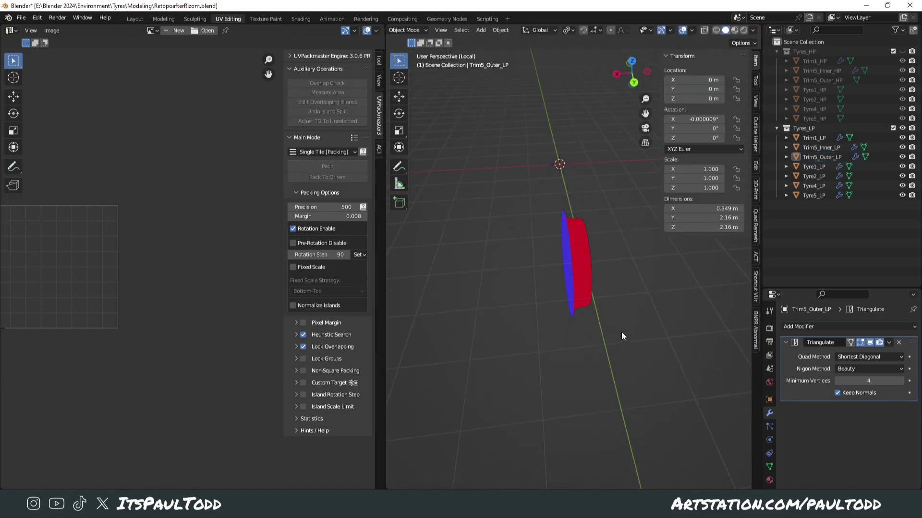
- Isolate Trim5_Inner_LP, select its open edge loop and check it from above, before returning to the full scene
{"action": "key", "text": "KP_Divide"}
{"action": "left_click", "coordinate": [549, 240]}
{"action": "middle_click_drag", "start_coordinate": [549, 240], "coordinate": [446, 278]}
{"action": "key", "text": "KP_Divide"}
{"action": "key", "text": "Tab"}
{"action": "key", "text": "2"}
{"action": "left_click", "coordinate": [629, 201], "text": "alt"}
{"action": "key", "text": "KP_7"}
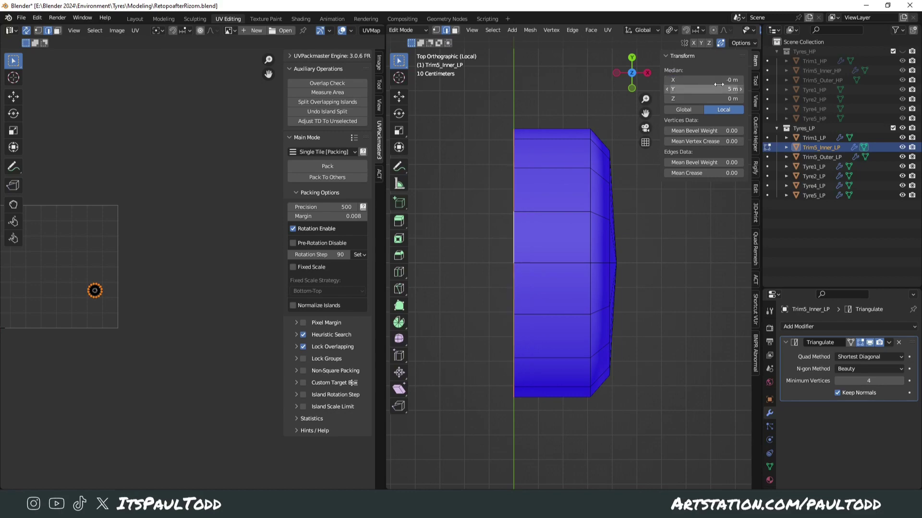
{"action": "key", "text": "Tab"}
{"action": "left_click", "coordinate": [497, 284]}
{"action": "middle_click_drag", "start_coordinate": [595, 332], "coordinate": [636, 309]}
{"action": "key", "text": "KP_Divide"}
- Show Tyres_HP instead of Tyres_LP, examine the high poly wheel trim, and switch back to Tyres_LP
{"action": "left_click", "coordinate": [553, 242]}
{"action": "left_click", "coordinate": [902, 51]}
{"action": "left_click", "coordinate": [902, 128]}
{"action": "scroll", "coordinate": [617, 224], "scroll_direction": "up", "scroll_amount": 6}
{"action": "left_click", "coordinate": [565, 157]}
{"action": "left_click", "coordinate": [583, 211]}
{"action": "scroll", "coordinate": [596, 288], "scroll_direction": "down", "scroll_amount": 5}
{"action": "left_click", "coordinate": [605, 416]}
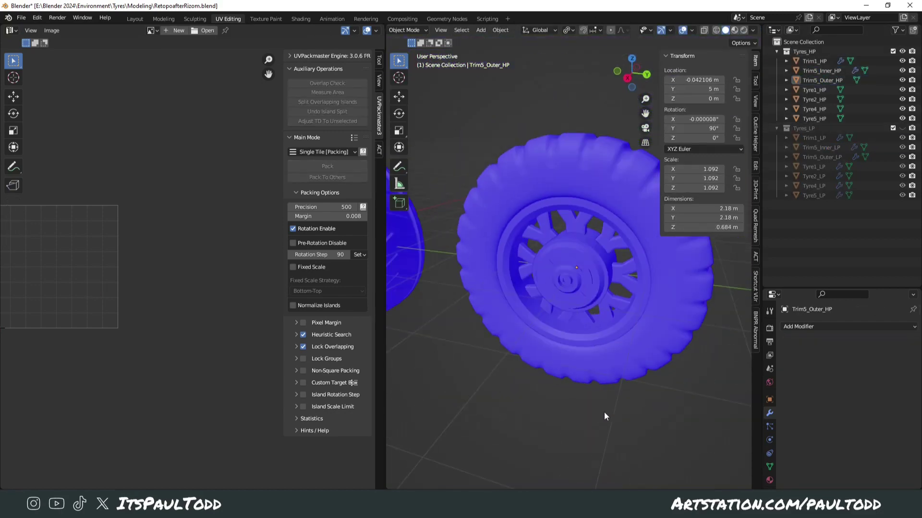
{"action": "left_click", "coordinate": [902, 129]}
{"action": "left_click", "coordinate": [902, 51]}
- Try a Mirror modifier on the X axis on Trim5_Inner_LP
{"action": "left_click", "coordinate": [582, 262]}
{"action": "middle_click_drag", "start_coordinate": [607, 261], "coordinate": [530, 264]}
{"action": "left_click", "coordinate": [836, 326]}
{"action": "left_click", "coordinate": [722, 210]}
{"action": "middle_click_drag", "start_coordinate": [658, 288], "coordinate": [586, 290]}
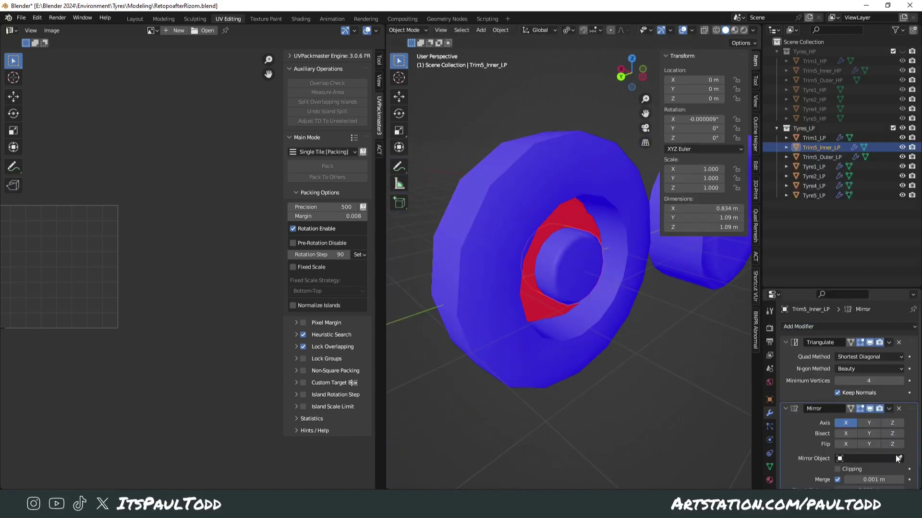
{"action": "middle_click_drag", "start_coordinate": [587, 225], "coordinate": [645, 231]}
{"action": "left_click", "coordinate": [898, 409]}
- Try a Mirror modifier on Trim5_Outer_LP without changing its origin
{"action": "middle_click_drag", "start_coordinate": [672, 307], "coordinate": [581, 293]}
{"action": "left_click", "coordinate": [533, 283]}
{"action": "left_click", "coordinate": [816, 329]}
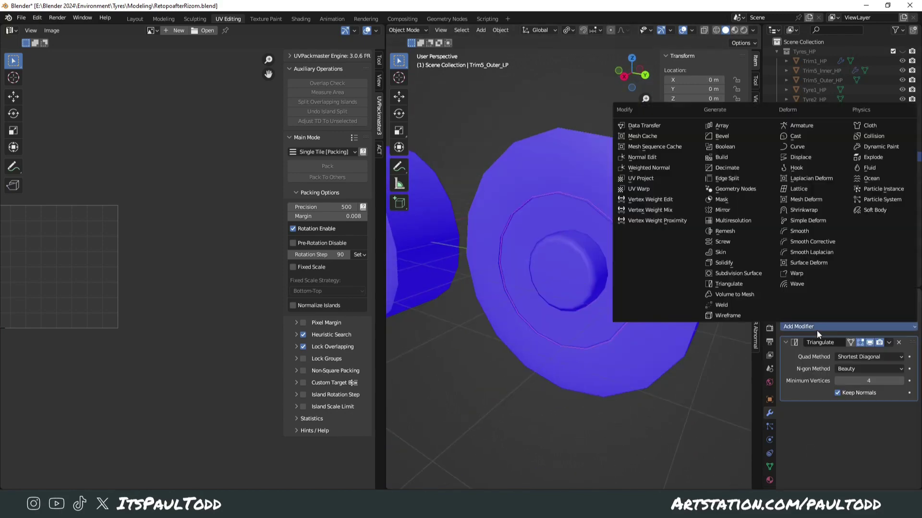
{"action": "left_click", "coordinate": [722, 210]}
{"action": "middle_click_drag", "start_coordinate": [597, 360], "coordinate": [635, 373]}
{"action": "mouse_move", "coordinate": [598, 260]}
{"action": "middle_mouse_down"}
{"action": "mouse_move", "coordinate": [540, 259]}
{"action": "mouse_move", "coordinate": [641, 269]}
{"action": "mouse_move", "coordinate": [600, 271]}
{"action": "middle_mouse_up"}
{"action": "left_click", "coordinate": [898, 409]}
- Isolate Trim5_Outer_LP and turn off the Face Orientation overlay
{"action": "left_click", "coordinate": [706, 346]}
{"action": "middle_click_drag", "start_coordinate": [691, 307], "coordinate": [484, 160]}
{"action": "left_click", "coordinate": [607, 283]}
{"action": "key", "text": "slash"}
{"action": "key", "text": "Tab"}
{"action": "scroll", "coordinate": [657, 301], "scroll_direction": "down", "scroll_amount": 4}
{"action": "key", "text": "Tab"}
{"action": "left_click", "coordinate": [692, 30]}
{"action": "left_click", "coordinate": [638, 214]}
- Set the origin of Trim5_Outer_LP to its central vertex
{"action": "key", "text": "Tab"}
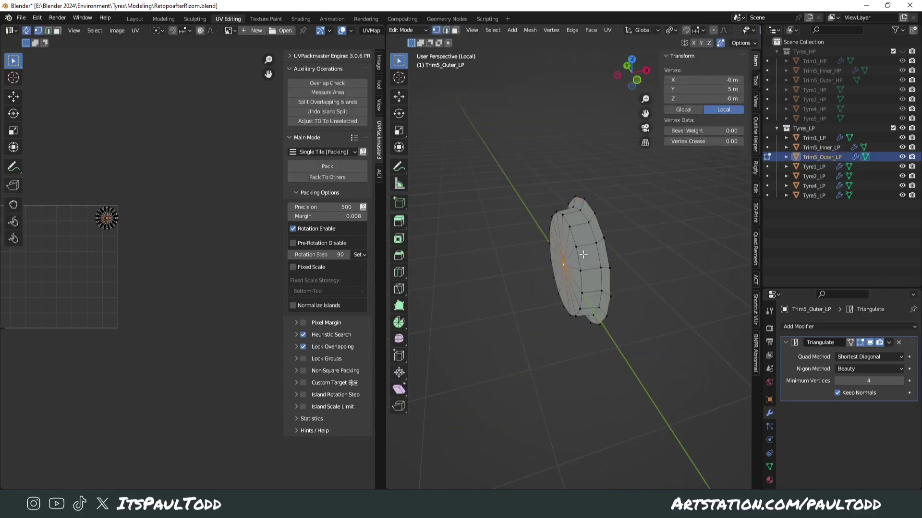
{"action": "key", "text": "Tab"}
{"action": "right_click", "coordinate": [568, 316]}
{"action": "left_click", "coordinate": [633, 332]}
{"action": "left_click", "coordinate": [654, 307]}
- Try an X-axis Mirror modifier on Trim5_Outer_LP, placed above its Triangulate modifier
{"action": "left_click", "coordinate": [594, 284]}
{"action": "left_click", "coordinate": [811, 327]}
{"action": "left_click", "coordinate": [734, 212]}
{"action": "middle_click_drag", "start_coordinate": [628, 320], "coordinate": [673, 294]}
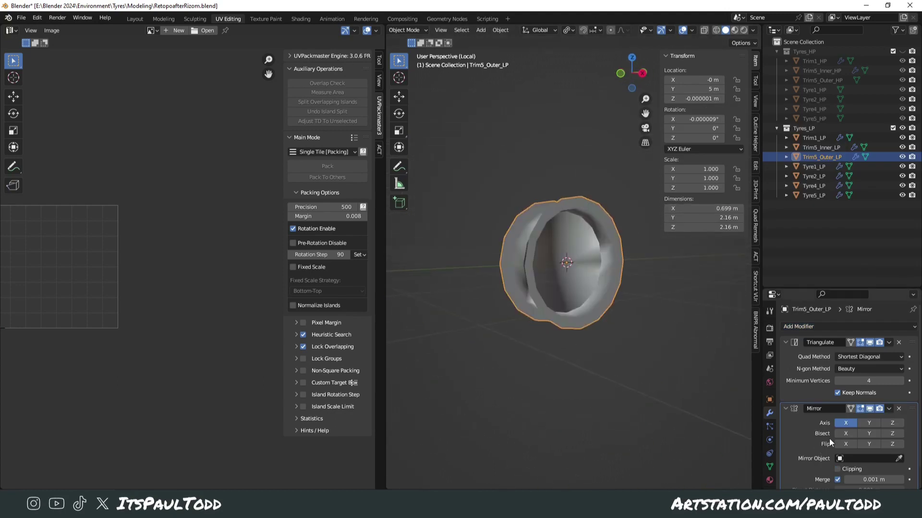
{"action": "middle_click_drag", "start_coordinate": [691, 331], "coordinate": [552, 297]}
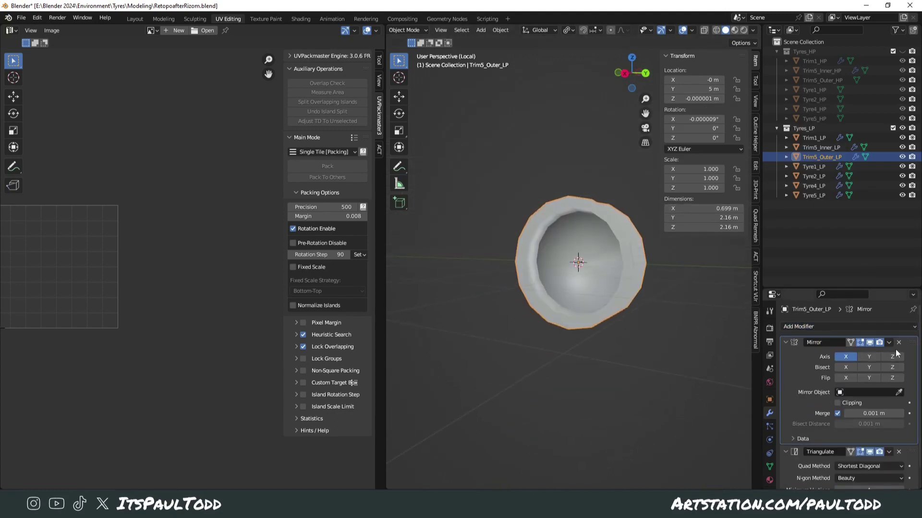
{"action": "left_click", "coordinate": [899, 343]}
- Set the normals from faces on the inner ring and on the central disc faces of Trim5_Outer_LP
{"action": "key", "text": "Tab"}
{"action": "scroll", "coordinate": [491, 192], "scroll_direction": "up", "scroll_amount": 3}
{"action": "right_click", "coordinate": [525, 231]}
{"action": "left_click", "coordinate": [488, 274]}
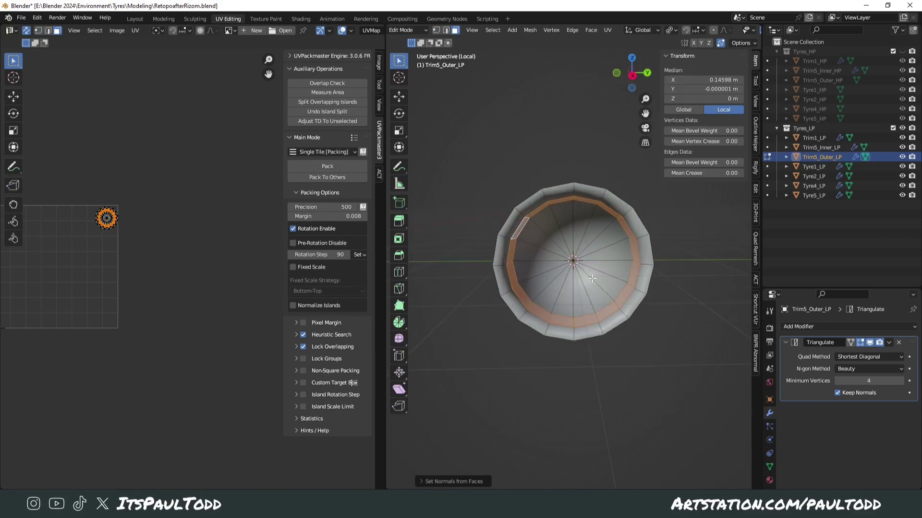
{"action": "key", "text": "alt+a"}
{"action": "left_click_drag", "start_coordinate": [570, 244], "coordinate": [593, 278]}
{"action": "right_click", "coordinate": [595, 281]}
{"action": "left_click", "coordinate": [588, 291]}
{"action": "key", "text": "Tab"}
{"action": "key", "text": "Tab"}
{"action": "middle_click_drag", "start_coordinate": [589, 264], "coordinate": [606, 280]}
{"action": "key", "text": "a"}
{"action": "key", "text": "Tab"}
- Try mirroring Trim5_Outer_LP on the X axis with an applied Mirror modifier and inspect the resulting mesh
{"action": "middle_click_drag", "start_coordinate": [660, 312], "coordinate": [710, 314]}
{"action": "left_click", "coordinate": [814, 327]}
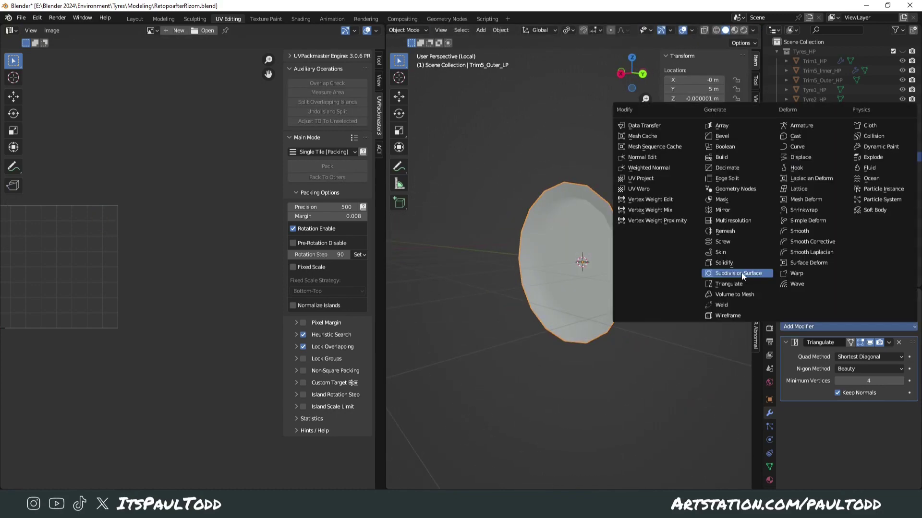
{"action": "left_click", "coordinate": [724, 210]}
{"action": "middle_click_drag", "start_coordinate": [567, 306], "coordinate": [723, 320]}
{"action": "key", "text": "ctrl+a"}
{"action": "middle_click_drag", "start_coordinate": [663, 380], "coordinate": [531, 306]}
{"action": "key", "text": "Tab"}
{"action": "key", "text": "Tab"}
{"action": "key", "text": "Tab"}
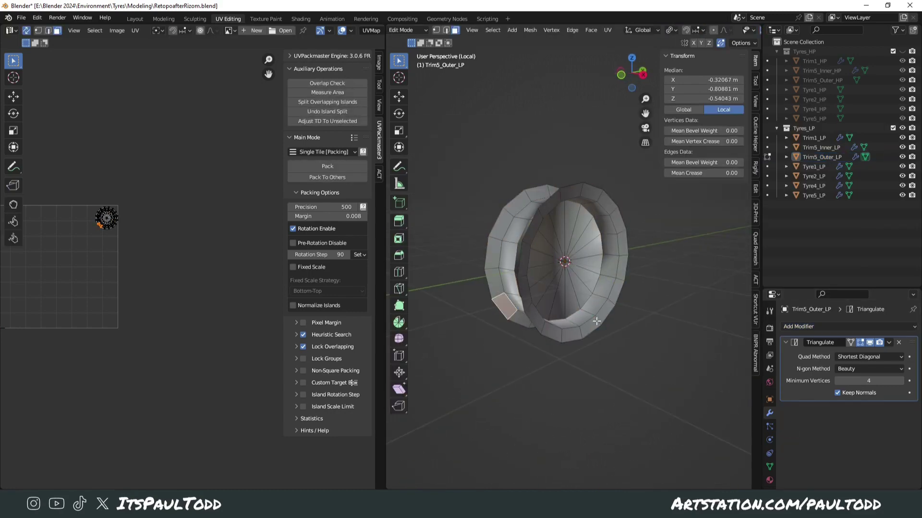
{"action": "key", "text": "Tab"}
{"action": "middle_click_drag", "start_coordinate": [596, 321], "coordinate": [639, 334]}
- Leave local view and split the overlapping UV islands of all the low poly meshes
{"action": "key", "text": "KP_Divide"}
{"action": "middle_click_drag", "start_coordinate": [553, 310], "coordinate": [564, 348]}
{"action": "scroll", "coordinate": [557, 345], "scroll_direction": "down", "scroll_amount": 2}
{"action": "key", "text": "a"}
{"action": "key", "text": "Tab"}
{"action": "left_click", "coordinate": [338, 103]}
- Export the low poly tyre meshes as FBX
{"action": "left_click", "coordinate": [22, 17]}
{"action": "mouse_move", "coordinate": [80, 161]}
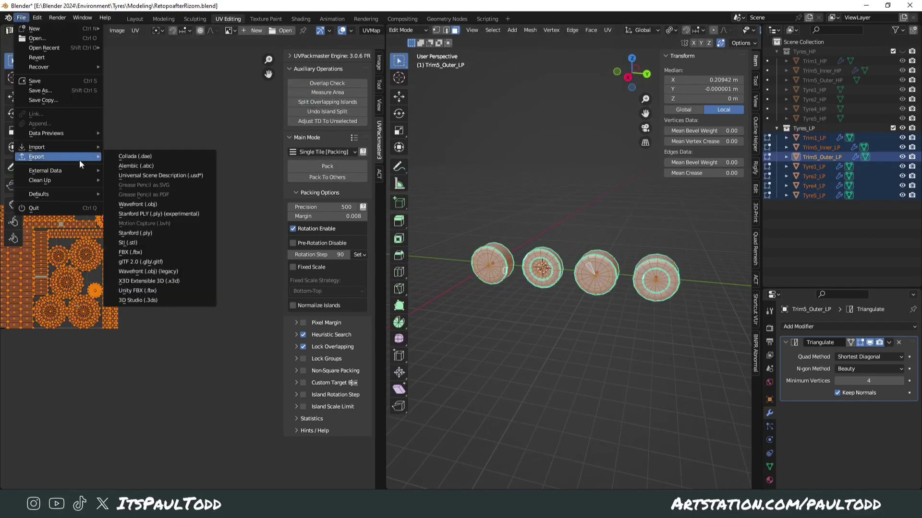
{"action": "left_click", "coordinate": [131, 252]}
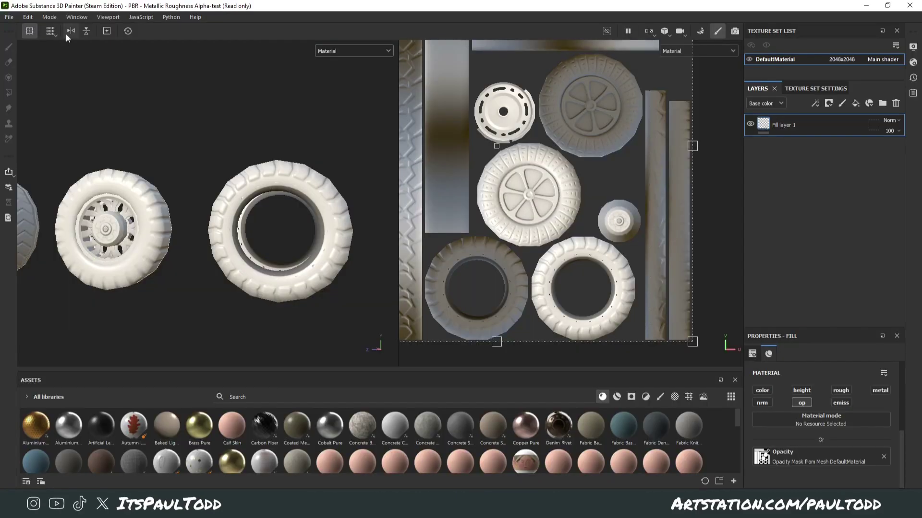
- Switch to Substance 3D Painter and rebake the Opacity map
{"action": "left_click_drag", "start_coordinate": [158, 120], "coordinate": [250, 126], "text": "alt"}
{"action": "left_click", "coordinate": [700, 31]}
{"action": "left_click", "coordinate": [552, 464]}
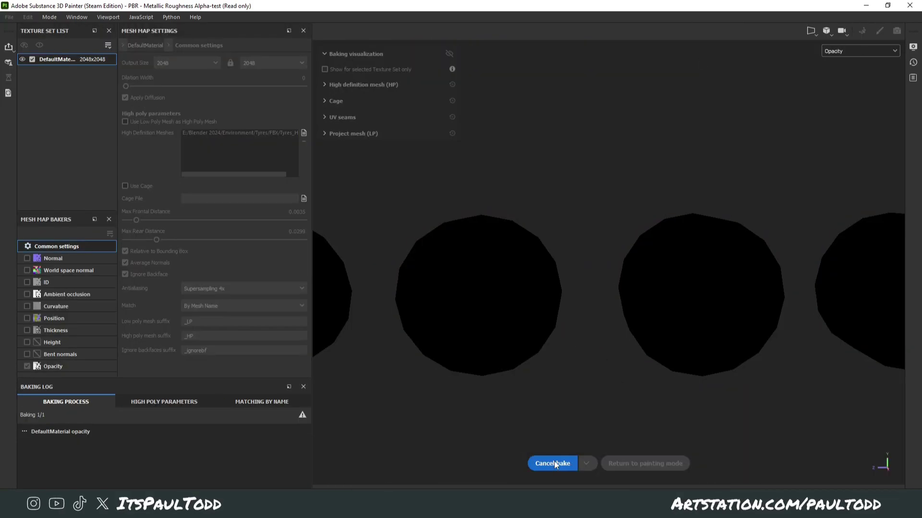
- Set the dilation width to 32, disable Apply Diffusion, and bake the seven maps from Normal to Thickness without Opacity
{"action": "left_click", "coordinate": [303, 78]}
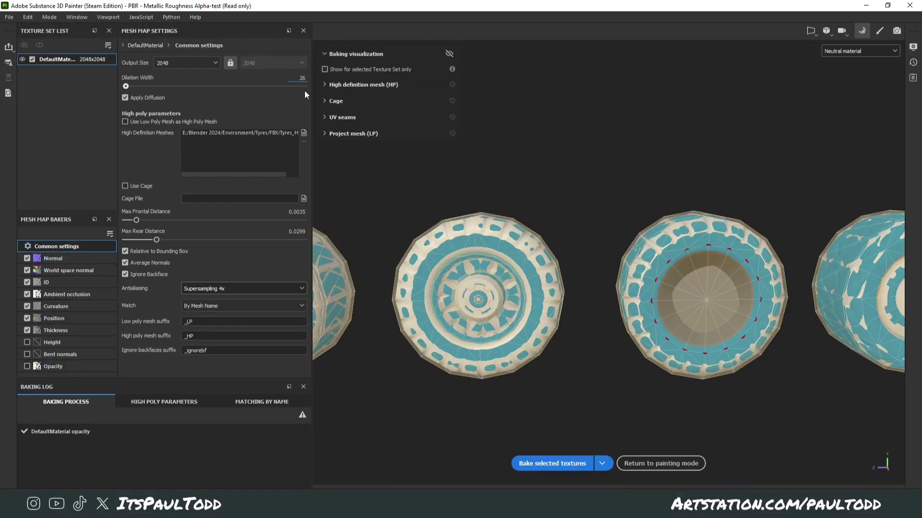
{"action": "type", "text": "32"}
{"action": "key", "text": "Return"}
{"action": "left_click", "coordinate": [126, 97]}
{"action": "left_click", "coordinate": [552, 464]}
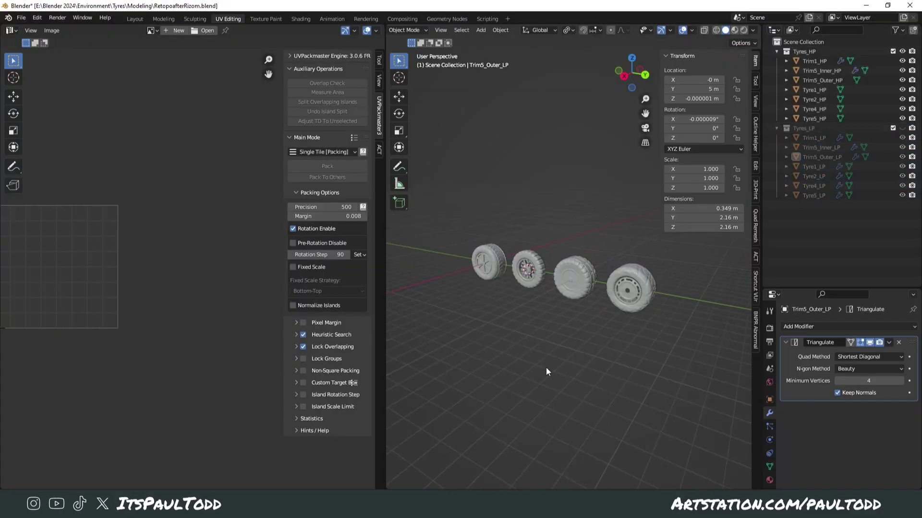
- Switch to Blender and export all the high poly tyre meshes as FBX
{"action": "key", "text": "a"}
{"action": "left_click", "coordinate": [21, 18]}
{"action": "mouse_move", "coordinate": [43, 157]}
{"action": "left_click", "coordinate": [137, 241]}
{"action": "left_click", "coordinate": [426, 192]}
{"action": "left_click", "coordinate": [690, 392]}
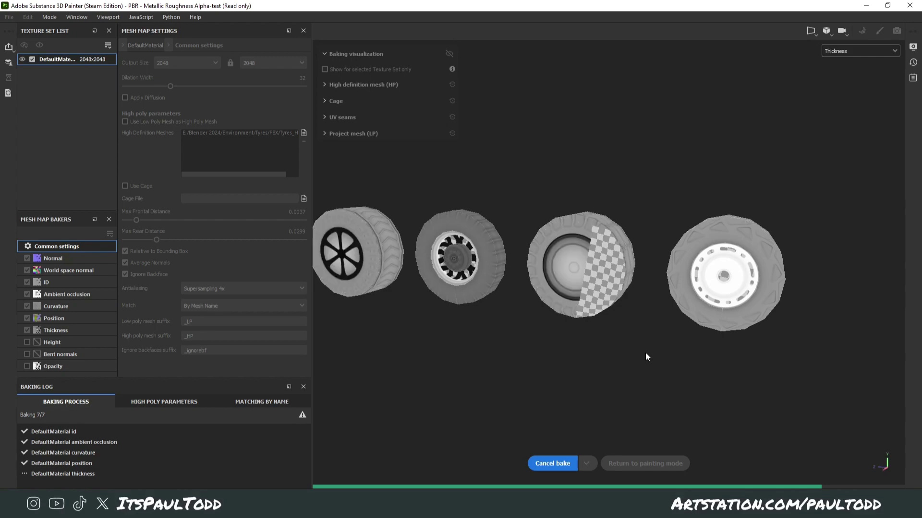
- Switch to Substance 3D Painter, return to painting mode and clear the opacity texture from Fill layer 1
{"action": "left_click", "coordinate": [645, 463]}
{"action": "left_click_drag", "start_coordinate": [199, 234], "coordinate": [234, 233], "text": "alt"}
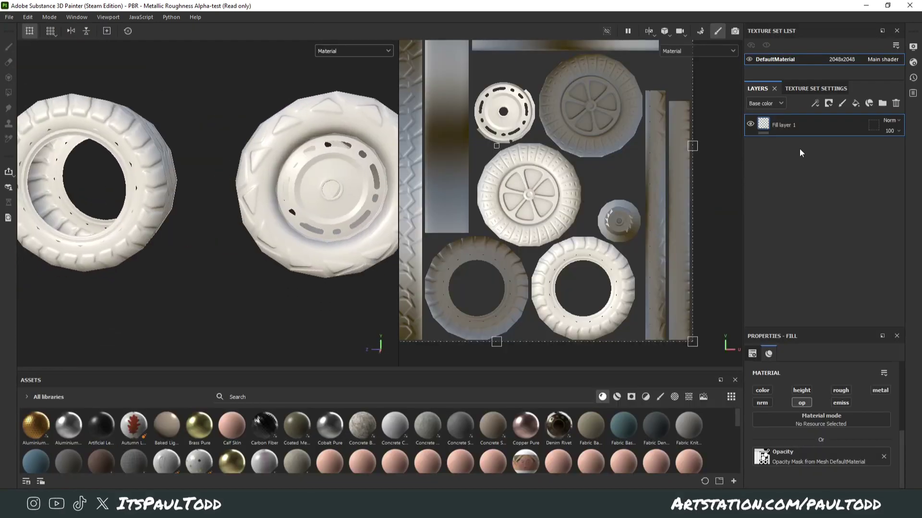
{"action": "left_click", "coordinate": [883, 457]}
- Bake only the Opacity map with a dilation width of 0 and Apply Diffusion on
{"action": "left_click", "coordinate": [700, 31]}
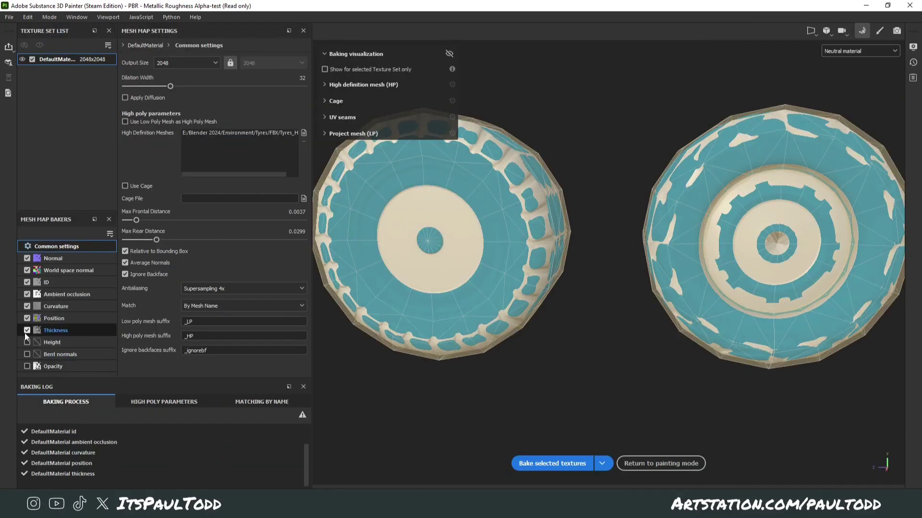
{"action": "left_click", "coordinate": [27, 367]}
{"action": "left_click", "coordinate": [28, 366]}
{"action": "left_click", "coordinate": [72, 247]}
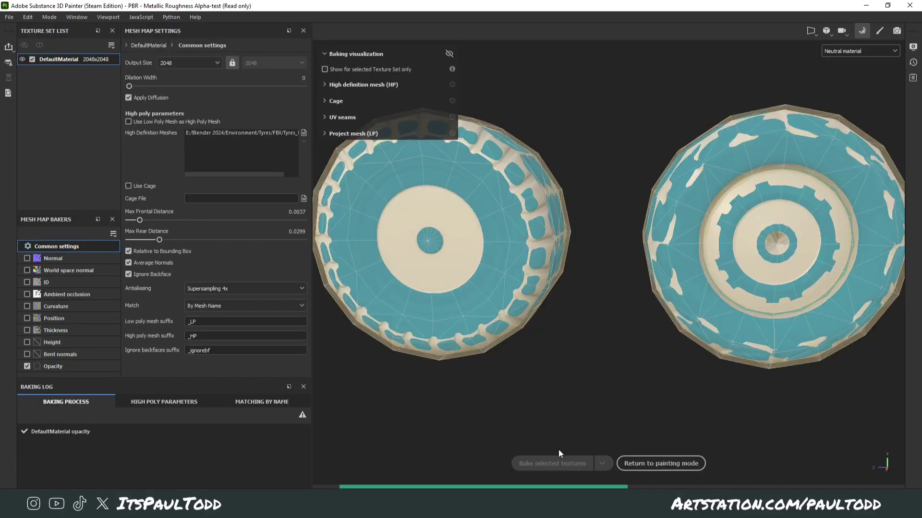
- Return to painting mode and assign the baked Opacity mask to the opacity channel of Fill layer 1
{"action": "left_click", "coordinate": [661, 463]}
{"action": "left_click", "coordinate": [837, 453]}
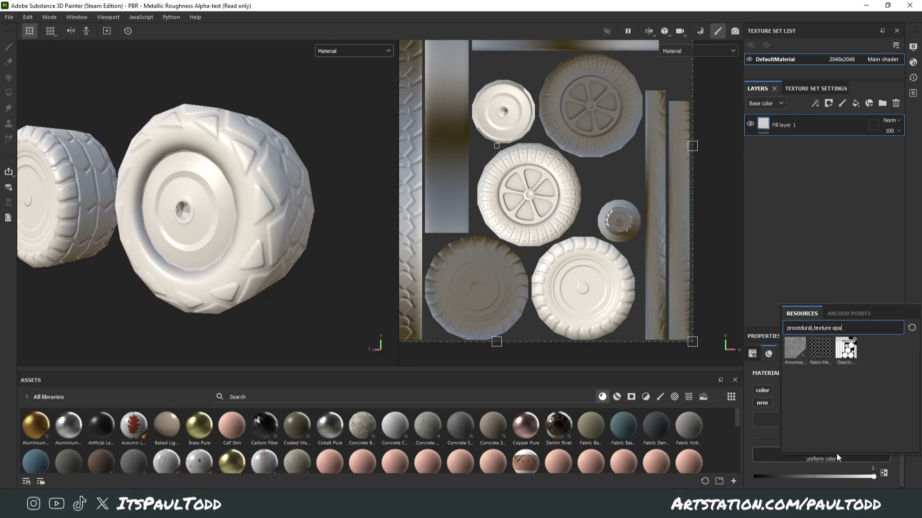
{"action": "left_click", "coordinate": [845, 350]}
- Examine the baked details and opacity on the row of tyres, including the six-spoke wheel, from several angles
{"action": "left_click_drag", "start_coordinate": [250, 269], "coordinate": [312, 277], "text": "alt"}
{"action": "middle_click_drag", "start_coordinate": [312, 278], "coordinate": [276, 266], "text": "alt"}
{"action": "scroll", "coordinate": [276, 266], "scroll_direction": "up", "scroll_amount": 5}
{"action": "left_click_drag", "start_coordinate": [275, 266], "coordinate": [324, 266], "text": "alt"}
{"action": "scroll", "coordinate": [240, 273], "scroll_direction": "down", "scroll_amount": 5}
{"action": "middle_click_drag", "start_coordinate": [158, 260], "coordinate": [275, 250], "text": "alt"}
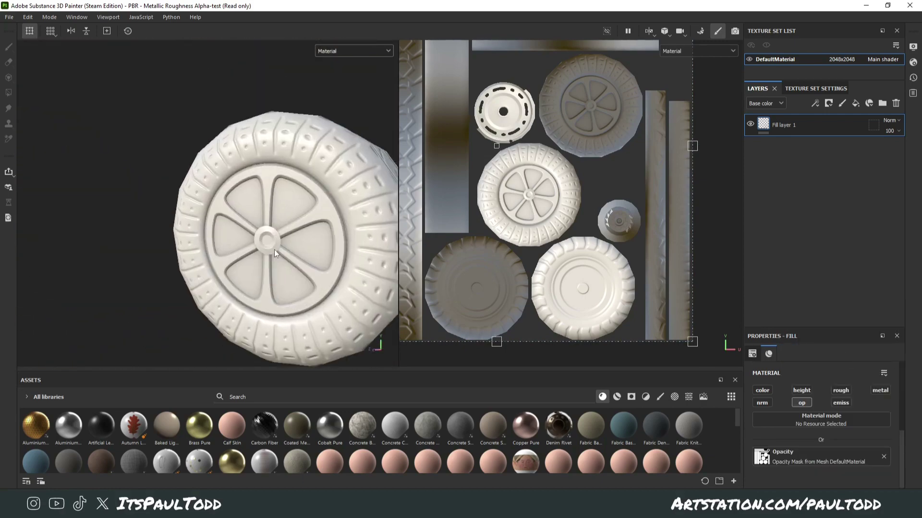
{"action": "scroll", "coordinate": [278, 248], "scroll_direction": "up", "scroll_amount": 5}
{"action": "scroll", "coordinate": [282, 247], "scroll_direction": "down", "scroll_amount": 5}
{"action": "left_click_drag", "start_coordinate": [281, 247], "coordinate": [333, 226], "text": "alt"}
{"action": "middle_click_drag", "start_coordinate": [333, 226], "coordinate": [254, 214], "text": "alt"}
- Examine the protruding centre hub and surrounding cut-outs of the trimmed wheel up close from several angles
{"action": "left_click_drag", "start_coordinate": [254, 214], "coordinate": [277, 180], "text": "alt"}
{"action": "middle_click_drag", "start_coordinate": [369, 216], "coordinate": [281, 232], "text": "alt"}
{"action": "left_click_drag", "start_coordinate": [282, 232], "coordinate": [254, 182], "text": "alt"}
{"action": "right_click_drag", "start_coordinate": [254, 182], "coordinate": [144, 216], "text": "alt"}
{"action": "middle_click_drag", "start_coordinate": [106, 230], "coordinate": [188, 245], "text": "alt"}
{"action": "left_click_drag", "start_coordinate": [188, 245], "coordinate": [230, 231], "text": "alt"}
{"action": "right_click_drag", "start_coordinate": [230, 230], "coordinate": [324, 215], "text": "alt"}
{"action": "left_click_drag", "start_coordinate": [323, 215], "coordinate": [230, 211], "text": "alt"}
{"action": "right_click_drag", "start_coordinate": [231, 212], "coordinate": [254, 216], "text": "alt"}
{"action": "middle_click_drag", "start_coordinate": [254, 216], "coordinate": [226, 254], "text": "alt"}
{"action": "left_click_drag", "start_coordinate": [226, 255], "coordinate": [264, 261], "text": "alt"}
- Compare the centre hub in the baking view, on the high poly model in Blender, and in painting mode
{"action": "left_click", "coordinate": [702, 36]}
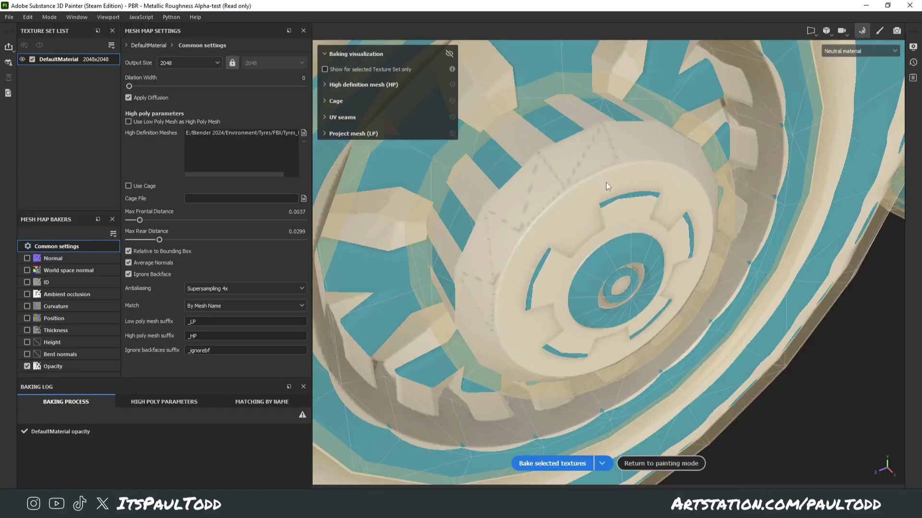
{"action": "left_click_drag", "start_coordinate": [606, 185], "coordinate": [541, 128], "text": "alt"}
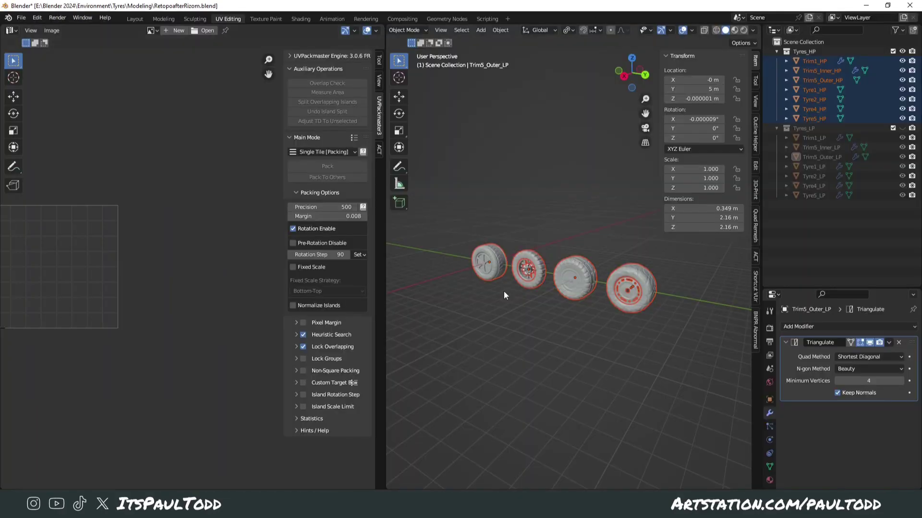
{"action": "scroll", "coordinate": [504, 288], "scroll_direction": "up", "scroll_amount": 6}
{"action": "mouse_move", "coordinate": [528, 279]}
{"action": "middle_mouse_down"}
{"action": "mouse_move", "coordinate": [586, 274]}
{"action": "mouse_move", "coordinate": [567, 271]}
{"action": "middle_mouse_up"}
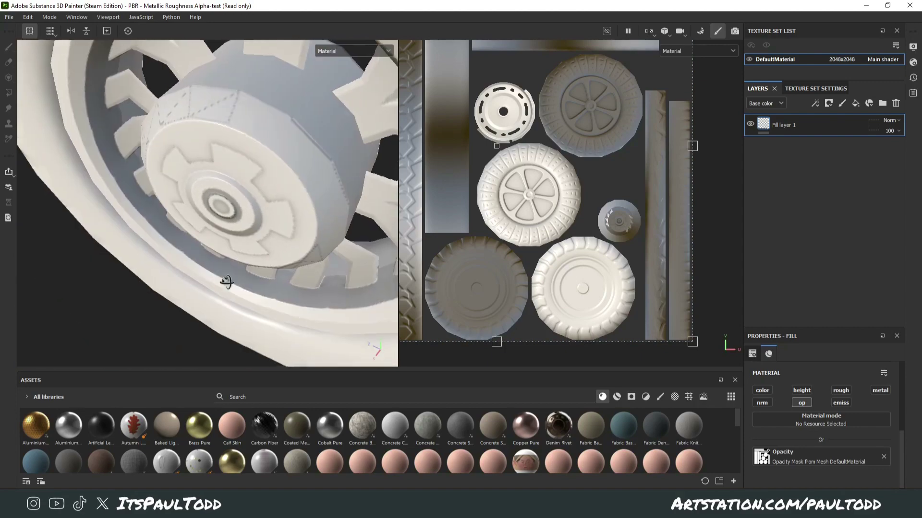
{"action": "left_click_drag", "start_coordinate": [226, 282], "coordinate": [229, 208], "text": "alt"}
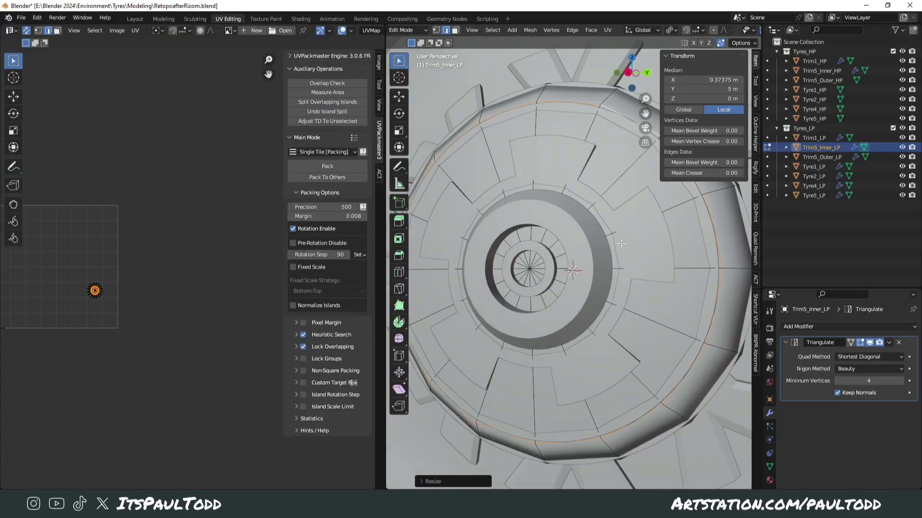
- Move the centre vertex of Trim5_Inner_LP's hub about 0.046 m outward along the global X axis
{"action": "scroll", "coordinate": [547, 267], "scroll_direction": "down", "scroll_amount": 2}
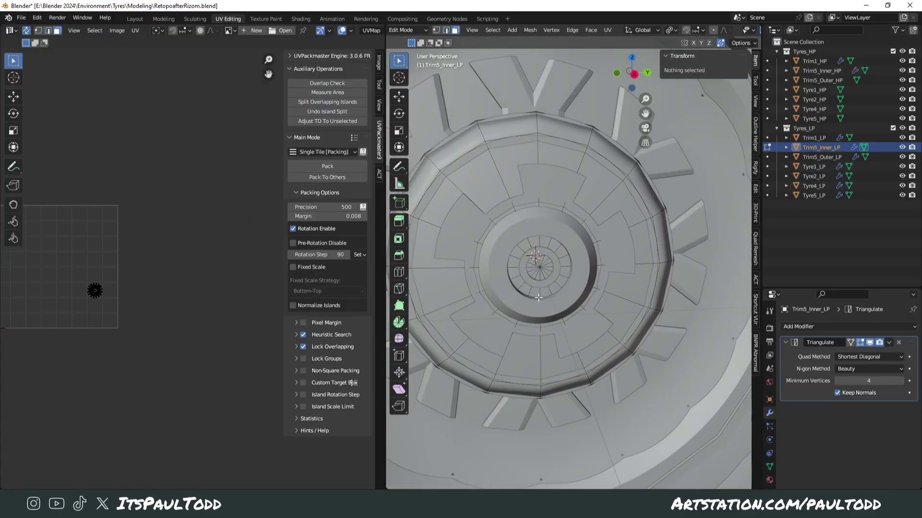
{"action": "middle_click_drag", "start_coordinate": [547, 268], "coordinate": [500, 178]}
{"action": "key", "text": "KP_Divide"}
{"action": "key", "text": "KP_Divide"}
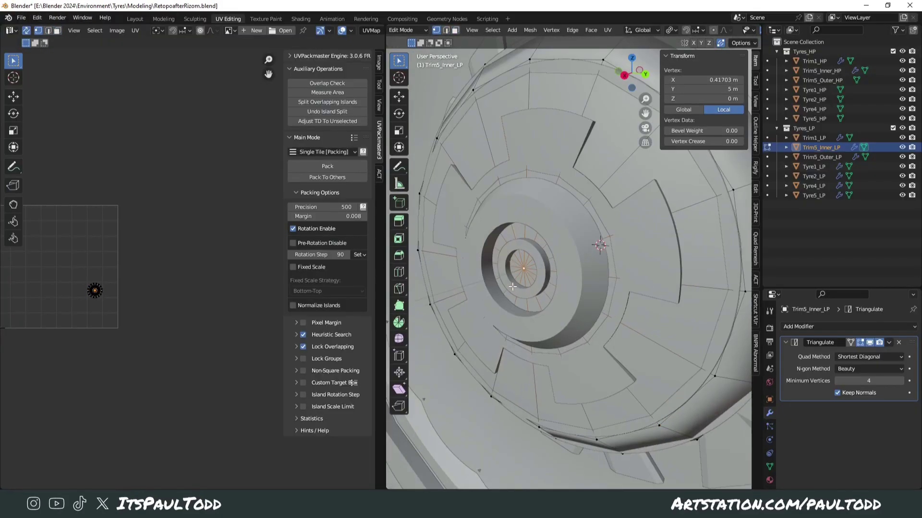
{"action": "key", "text": "g"}
{"action": "key", "text": "y"}
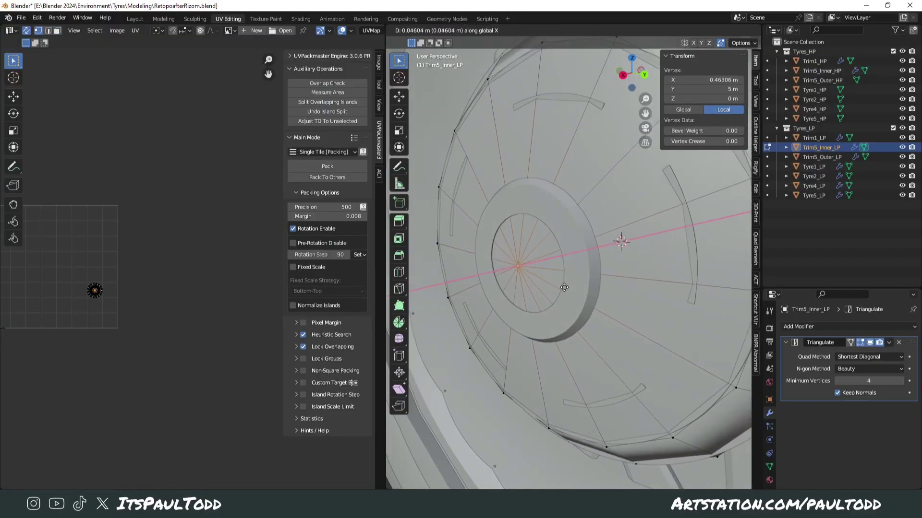
{"action": "left_click", "coordinate": [564, 287]}
{"action": "scroll", "coordinate": [564, 287], "scroll_direction": "down", "scroll_amount": 5}
{"action": "middle_click_drag", "start_coordinate": [564, 287], "coordinate": [679, 282]}
{"action": "key", "text": "KP_Decimal"}
{"action": "key", "text": "ctrl+l"}
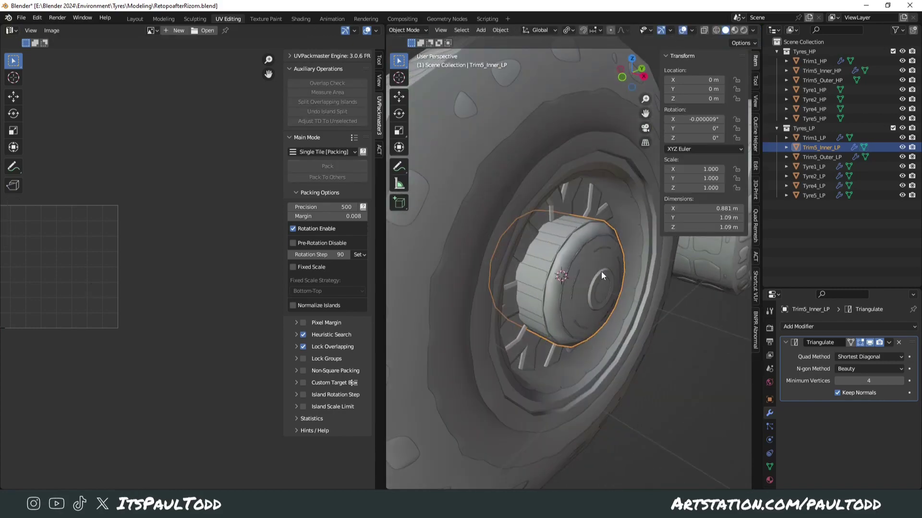
- Isolate Trim5_Inner_LP, remove the stray geometry behind the hub and exit the isolated view
{"action": "key", "text": "KP_Divide"}
{"action": "key", "text": "alt+a"}
{"action": "middle_click_drag", "start_coordinate": [519, 154], "coordinate": [492, 207]}
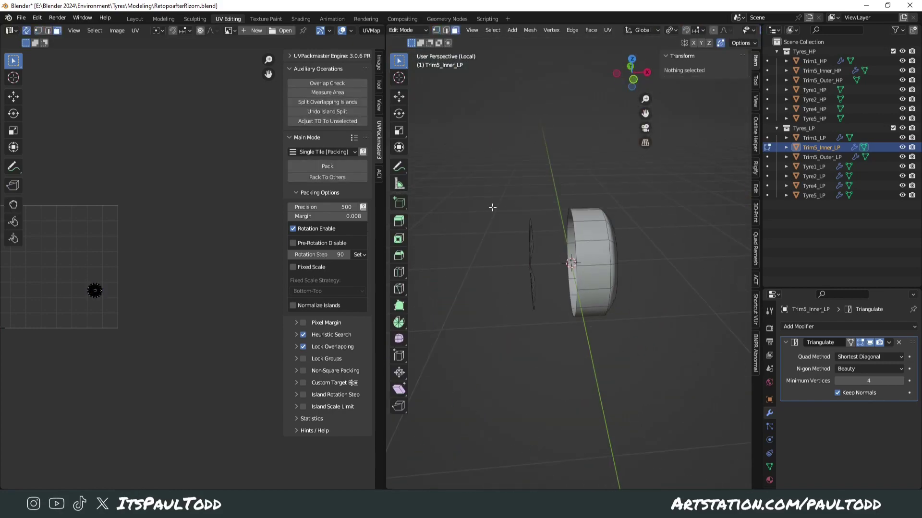
{"action": "key", "text": "a"}
{"action": "middle_click_drag", "start_coordinate": [508, 309], "coordinate": [564, 322]}
{"action": "key", "text": "KP_Divide"}
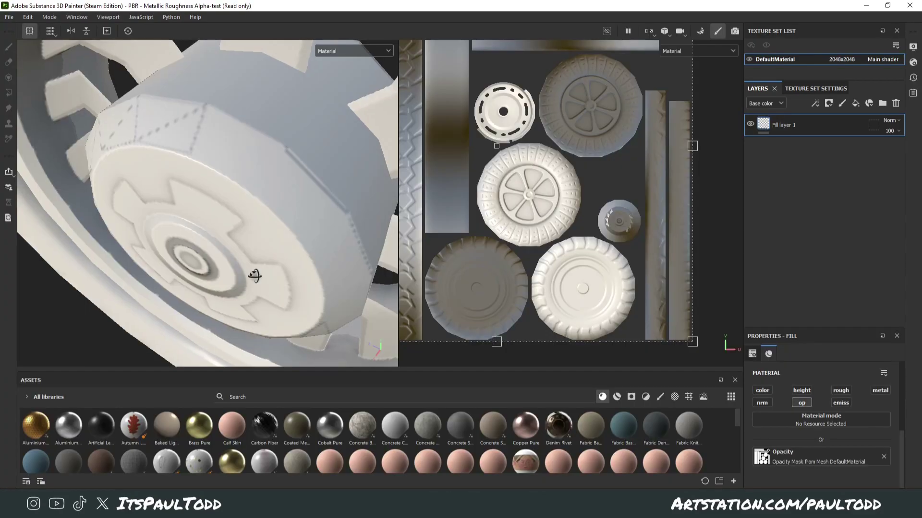
- Examine the wheel with oblong cut-outs in Substance Painter, comparing its Normal display with the Material display
{"action": "scroll", "coordinate": [341, 277], "scroll_direction": "down", "scroll_amount": 5}
{"action": "middle_click_drag", "start_coordinate": [341, 277], "coordinate": [159, 283], "text": "alt"}
{"action": "scroll", "coordinate": [278, 294], "scroll_direction": "up", "scroll_amount": 8}
{"action": "left_click_drag", "start_coordinate": [279, 260], "coordinate": [331, 230], "text": "alt"}
{"action": "left_click", "coordinate": [354, 51]}
{"action": "left_click", "coordinate": [346, 108]}
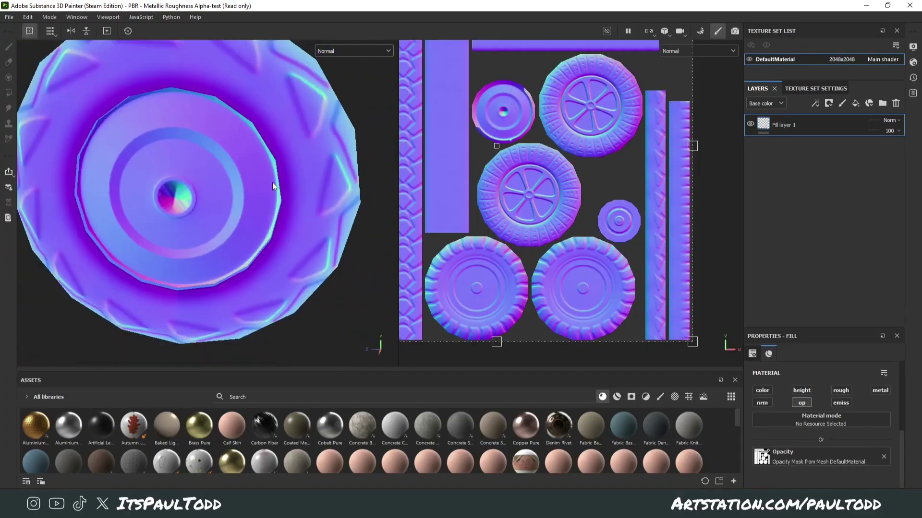
{"action": "scroll", "coordinate": [347, 183], "scroll_direction": "up", "scroll_amount": 2}
{"action": "left_click", "coordinate": [353, 50]}
{"action": "left_click", "coordinate": [333, 90]}
{"action": "left_click_drag", "start_coordinate": [334, 90], "coordinate": [257, 227], "text": "alt"}
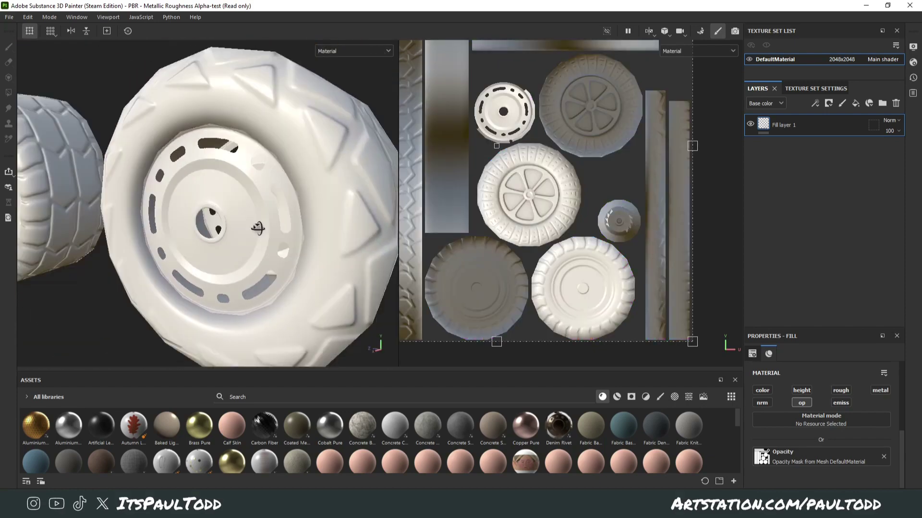
{"action": "scroll", "coordinate": [281, 259], "scroll_direction": "down", "scroll_amount": 4}
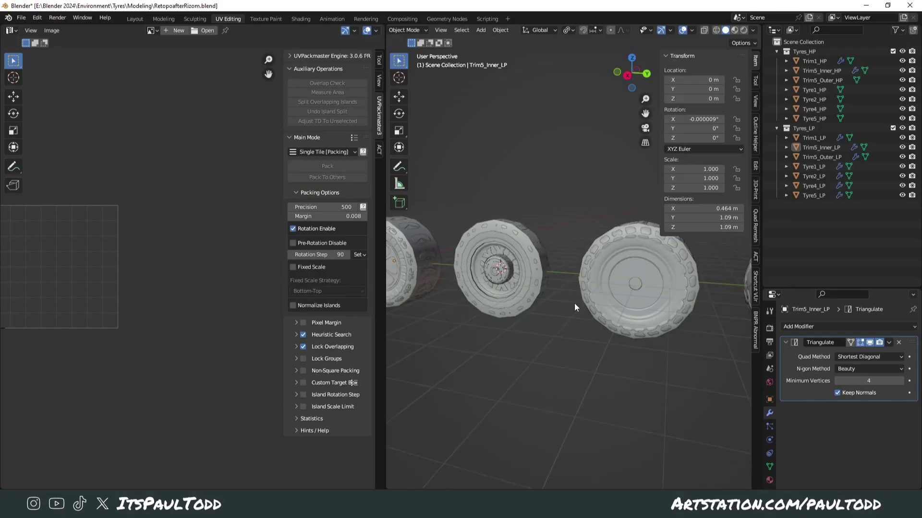
- Inspect how the Trim1_LP mesh sits inside its tyre in Blender and compare it with the Painter preview
{"action": "scroll", "coordinate": [574, 304], "scroll_direction": "up", "scroll_amount": 5}
{"action": "left_click", "coordinate": [550, 278]}
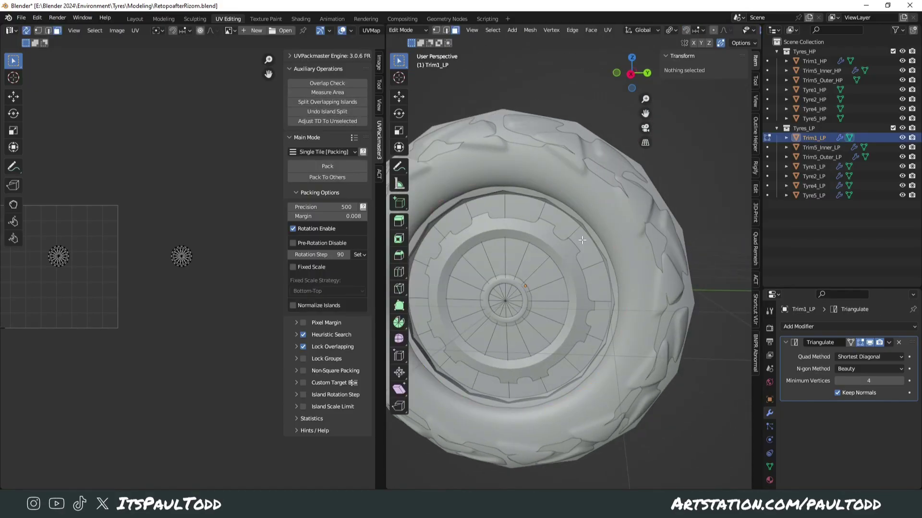
{"action": "left_click", "coordinate": [624, 233]}
{"action": "key", "text": "KP_Divide"}
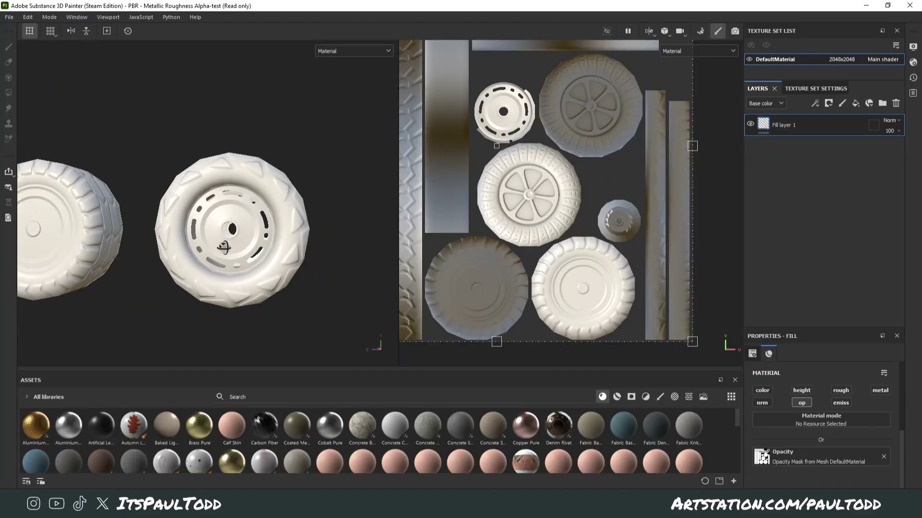
{"action": "scroll", "coordinate": [232, 249], "scroll_direction": "up", "scroll_amount": 5}
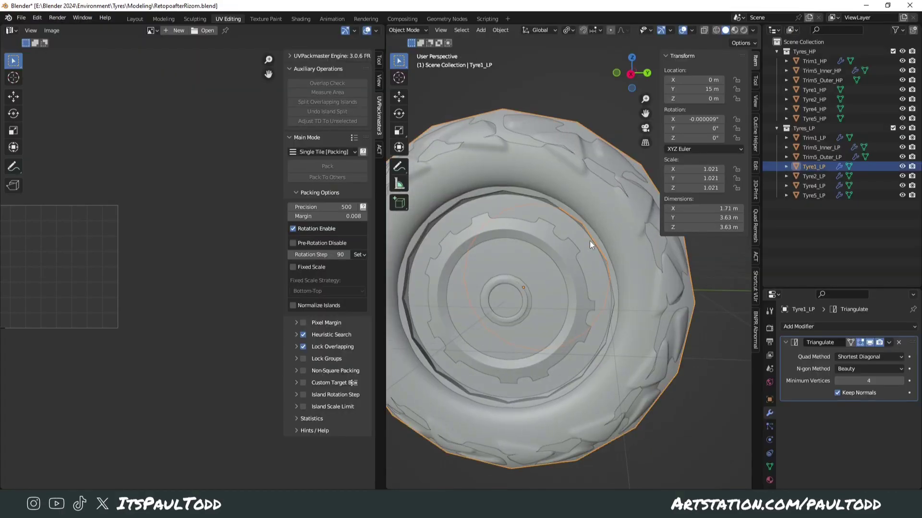
- Scale Trim1_LP up slightly in the right orthographic view and check how its rim meets the tyre
{"action": "key", "text": "KP_3"}
{"action": "scroll", "coordinate": [686, 263], "scroll_direction": "up", "scroll_amount": 5}
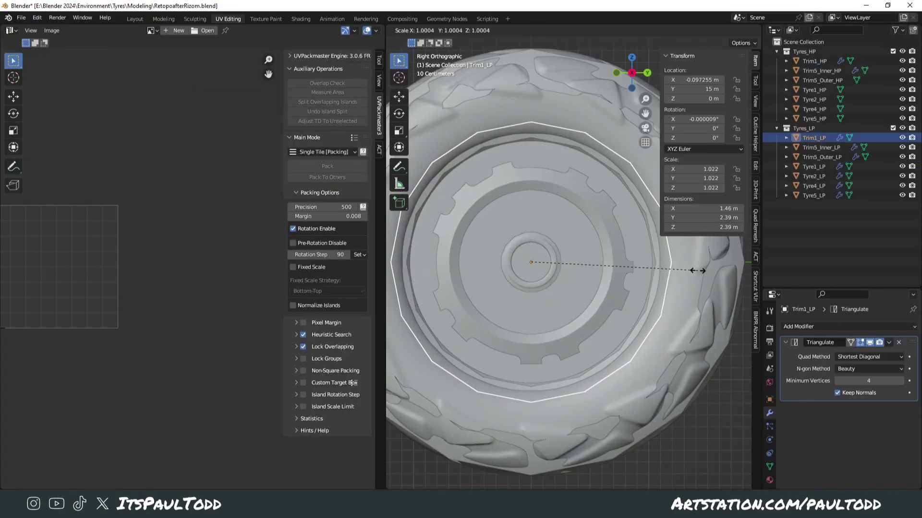
{"action": "left_click", "coordinate": [697, 271]}
{"action": "scroll", "coordinate": [696, 272], "scroll_direction": "down", "scroll_amount": 6}
{"action": "middle_click_drag", "start_coordinate": [693, 273], "coordinate": [659, 311]}
{"action": "scroll", "coordinate": [618, 290], "scroll_direction": "up", "scroll_amount": 4}
{"action": "key", "text": "Tab"}
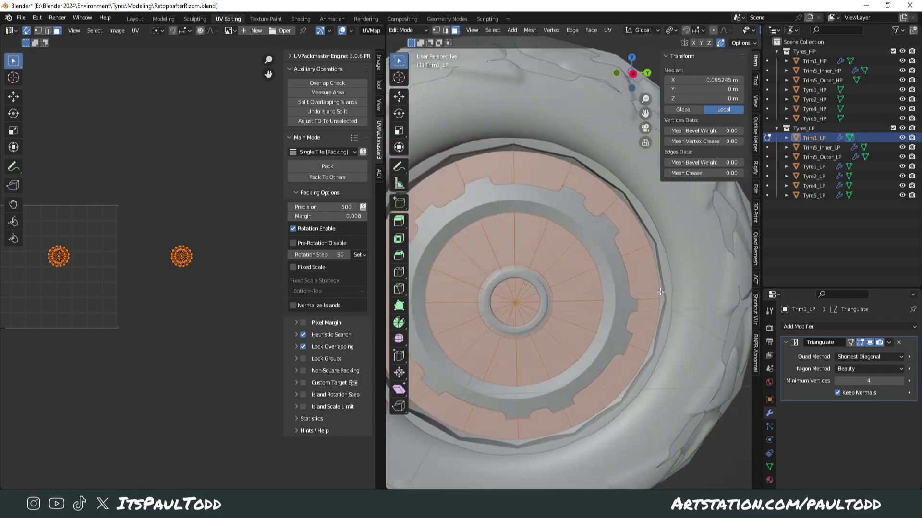
- Return the low poly tyre and trim meshes to Object Mode and export them
{"action": "scroll", "coordinate": [638, 317], "scroll_direction": "down", "scroll_amount": 5}
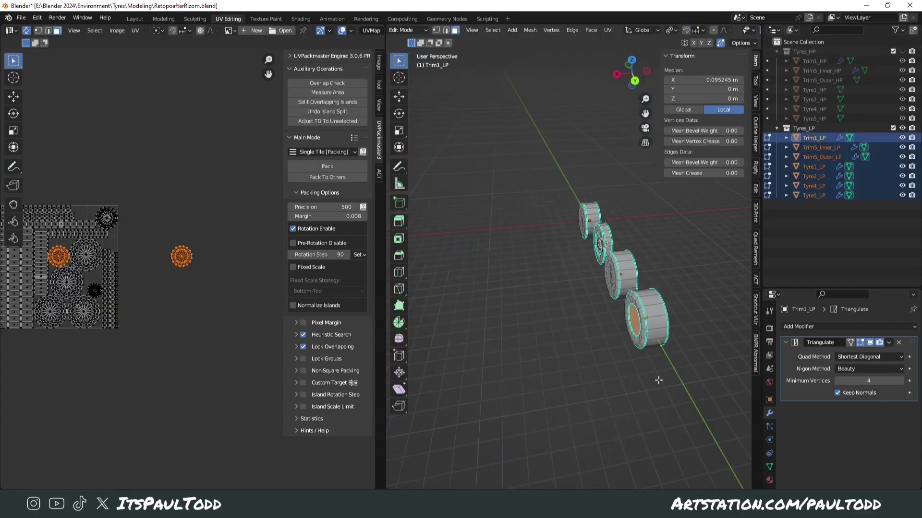
{"action": "key", "text": "Tab"}
{"action": "left_click", "coordinate": [21, 18]}
{"action": "left_click", "coordinate": [139, 164]}
{"action": "left_click", "coordinate": [662, 391]}
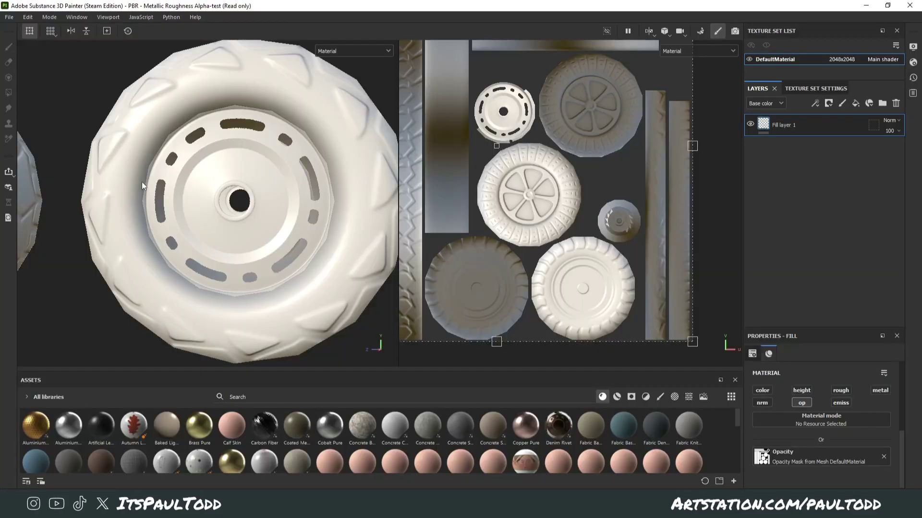
- Set Max Rear Distance to 0.01 and Antialiasing to None in Substance Painter, and bake the selected textures
{"action": "scroll", "coordinate": [213, 164], "scroll_direction": "down", "scroll_amount": 5}
{"action": "scroll", "coordinate": [312, 246], "scroll_direction": "up", "scroll_amount": 8}
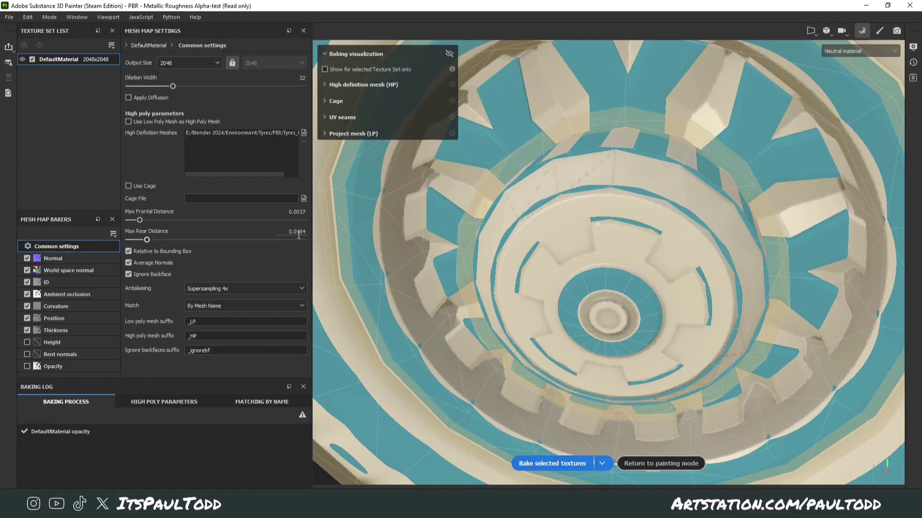
{"action": "left_click", "coordinate": [552, 463]}
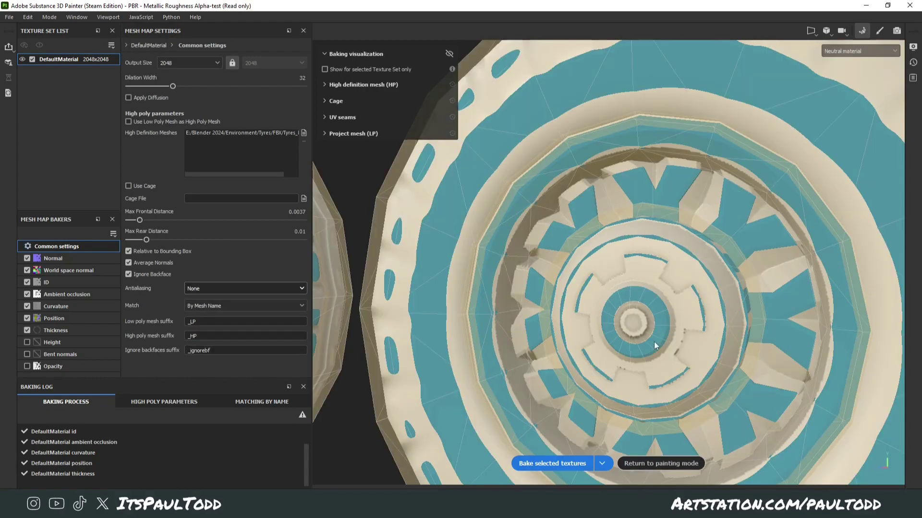
- Set Max Frontal Distance to 0.004 and rebake the selected textures
{"action": "key", "text": "Return"}
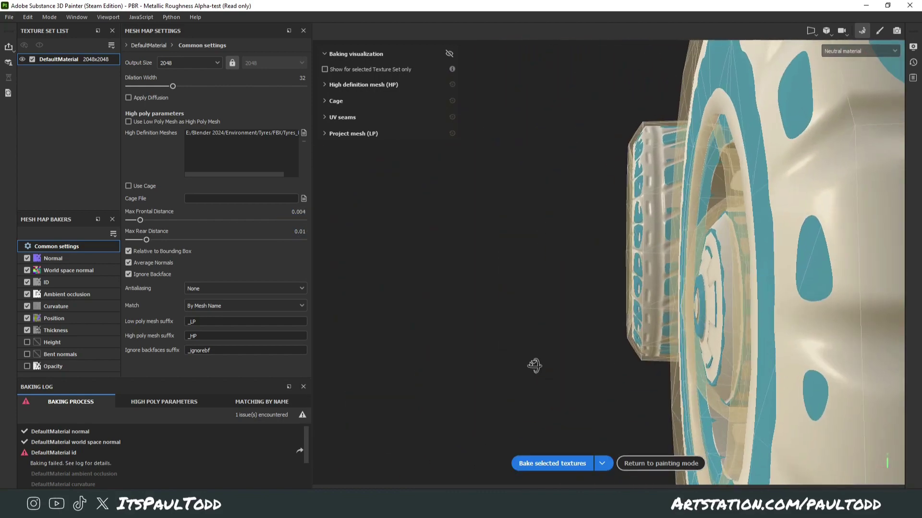
{"action": "left_click", "coordinate": [571, 463]}
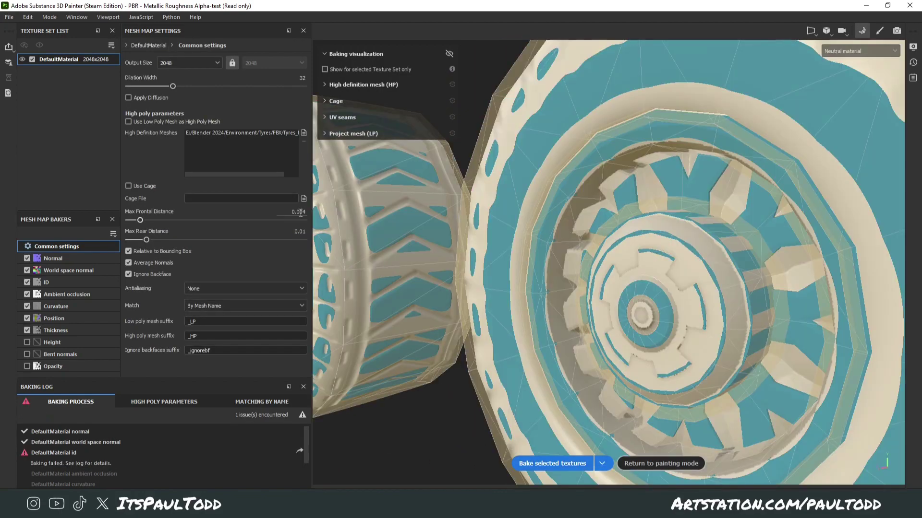
{"action": "left_click", "coordinate": [552, 464]}
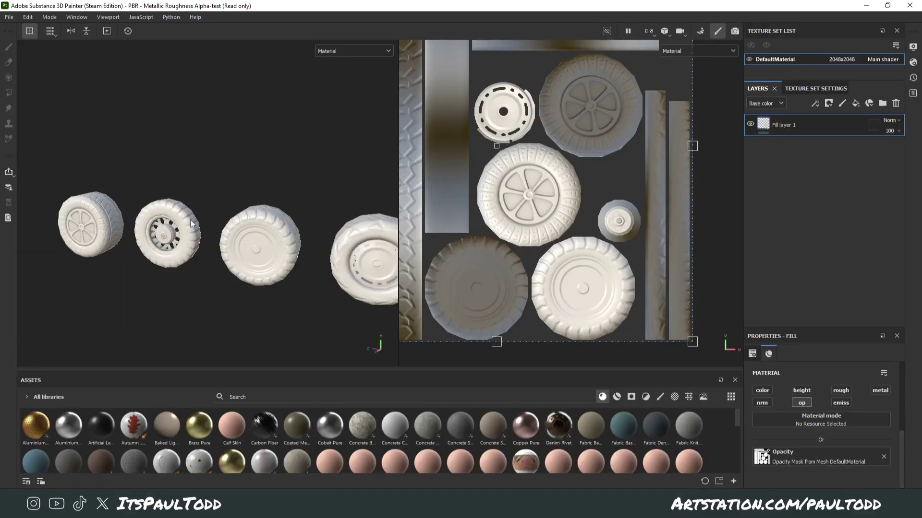
- Examine the rebaked hub, open spokes and chevron tread up close in painting mode
{"action": "left_click_drag", "start_coordinate": [190, 224], "coordinate": [309, 232], "text": "alt"}
{"action": "scroll", "coordinate": [309, 233], "scroll_direction": "up", "scroll_amount": 3}
{"action": "middle_click_drag", "start_coordinate": [181, 299], "coordinate": [332, 269], "text": "alt"}
{"action": "scroll", "coordinate": [269, 254], "scroll_direction": "up", "scroll_amount": 4}
{"action": "mouse_move", "coordinate": [216, 250]}
{"action": "left_mouse_down", "text": "alt"}
{"action": "mouse_move", "coordinate": [327, 262]}
{"action": "mouse_move", "coordinate": [154, 216]}
{"action": "mouse_move", "coordinate": [354, 218]}
{"action": "mouse_move", "coordinate": [284, 264]}
{"action": "mouse_move", "coordinate": [220, 248]}
{"action": "left_mouse_up", "text": "alt"}
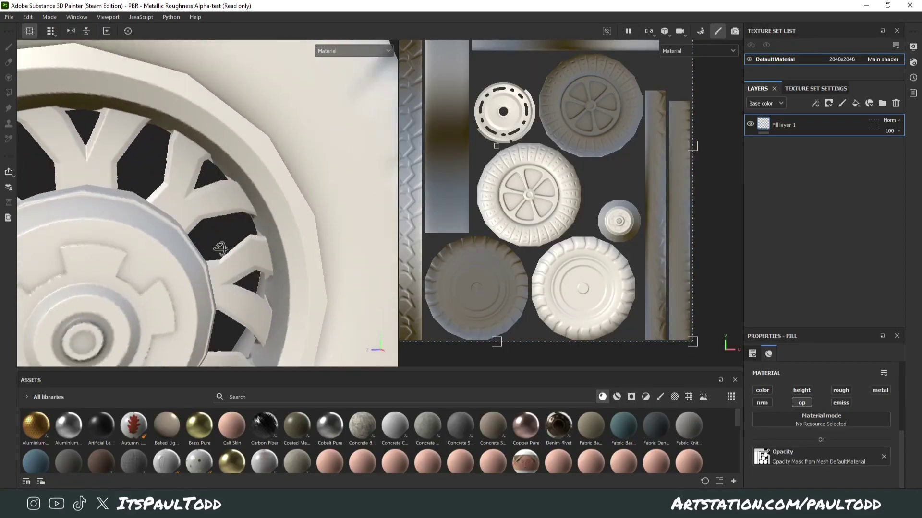
{"action": "scroll", "coordinate": [240, 255], "scroll_direction": "down", "scroll_amount": 6}
{"action": "middle_click_drag", "start_coordinate": [192, 256], "coordinate": [269, 247], "text": "alt"}
{"action": "left_click_drag", "start_coordinate": [250, 247], "coordinate": [114, 253], "text": "alt"}
{"action": "scroll", "coordinate": [308, 237], "scroll_direction": "up", "scroll_amount": 3}
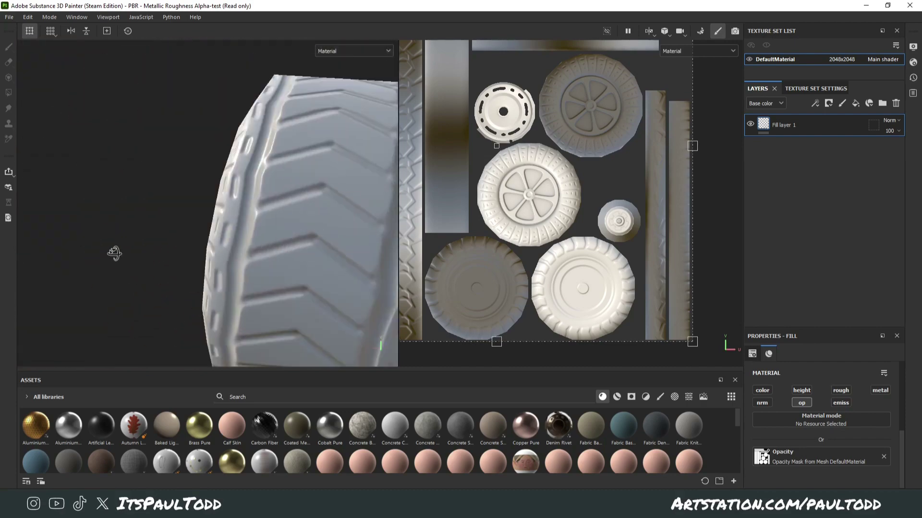
- Frame the whole row of tyres and examine the baked sidewalls and rims
{"action": "scroll", "coordinate": [240, 268], "scroll_direction": "down", "scroll_amount": 6}
{"action": "middle_click_drag", "start_coordinate": [303, 304], "coordinate": [268, 230], "text": "alt"}
{"action": "left_click_drag", "start_coordinate": [269, 230], "coordinate": [272, 197], "text": "alt"}
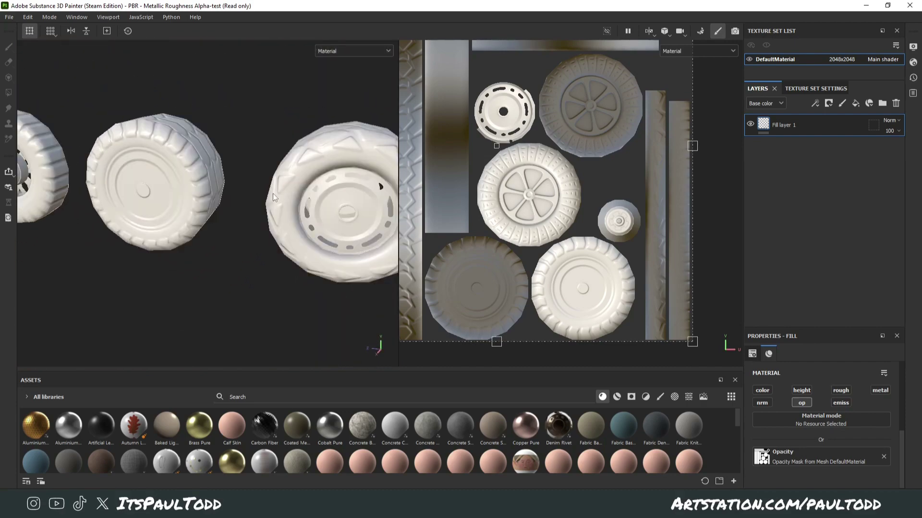
{"action": "key", "text": "f"}
{"action": "scroll", "coordinate": [144, 192], "scroll_direction": "down", "scroll_amount": 2}
{"action": "middle_click_drag", "start_coordinate": [130, 192], "coordinate": [310, 195], "text": "alt"}
{"action": "left_click_drag", "start_coordinate": [310, 194], "coordinate": [308, 165], "text": "alt"}
{"action": "middle_click_drag", "start_coordinate": [308, 165], "coordinate": [139, 171], "text": "alt"}
{"action": "left_click_drag", "start_coordinate": [139, 171], "coordinate": [126, 176], "text": "alt"}
- Display the Normal channel, inspect it across the tyres, and return to the Material display
{"action": "left_click", "coordinate": [342, 51]}
{"action": "left_click", "coordinate": [332, 149]}
{"action": "left_click_drag", "start_coordinate": [284, 178], "coordinate": [264, 180], "text": "alt"}
{"action": "middle_click_drag", "start_coordinate": [264, 180], "coordinate": [307, 177], "text": "alt"}
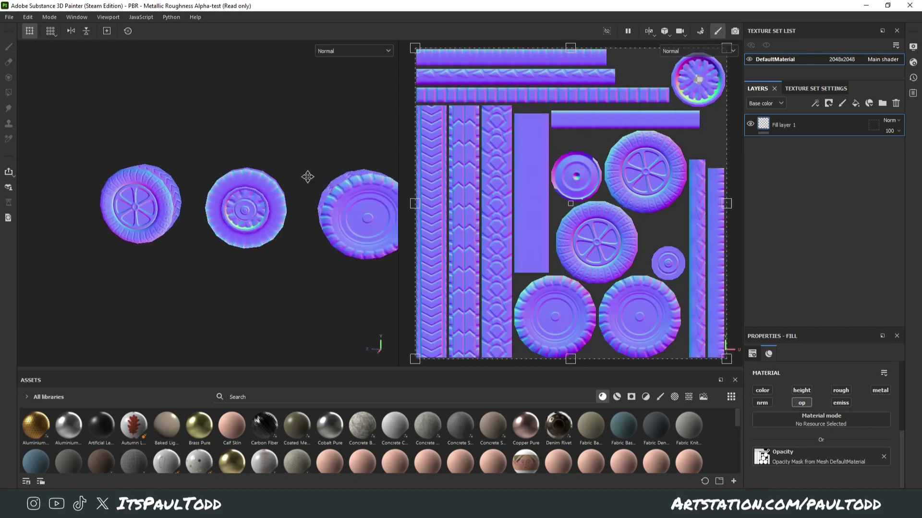
{"action": "left_click_drag", "start_coordinate": [308, 176], "coordinate": [279, 250], "text": "alt"}
{"action": "left_click", "coordinate": [371, 49]}
{"action": "left_click", "coordinate": [342, 72]}
- Examine the tyre with the oblong cut-out trim and the treads in the Material display
{"action": "middle_click_drag", "start_coordinate": [288, 173], "coordinate": [218, 266], "text": "alt"}
{"action": "left_click_drag", "start_coordinate": [218, 266], "coordinate": [307, 169], "text": "alt"}
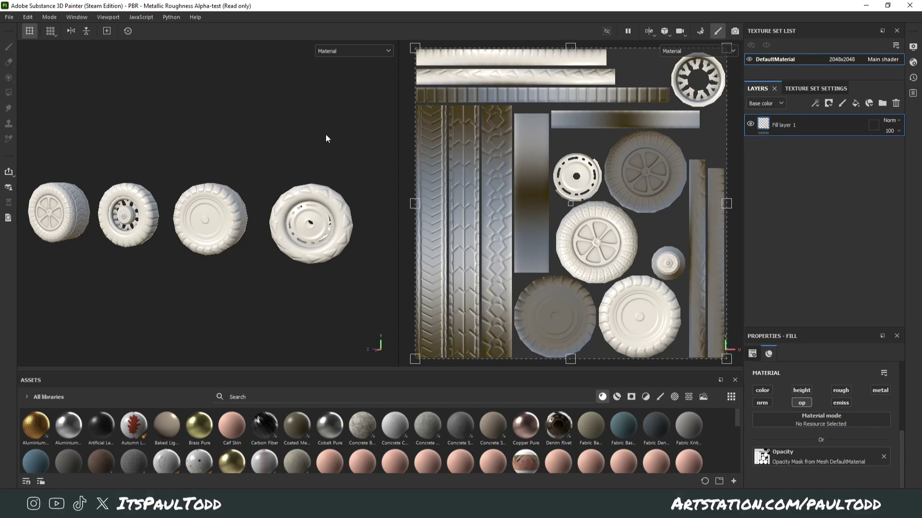
{"action": "mouse_move", "coordinate": [342, 178]}
{"action": "left_mouse_down", "text": "alt"}
{"action": "mouse_move", "coordinate": [301, 207]}
{"action": "mouse_move", "coordinate": [298, 230]}
{"action": "mouse_move", "coordinate": [358, 229]}
{"action": "mouse_move", "coordinate": [231, 237]}
{"action": "mouse_move", "coordinate": [319, 230]}
{"action": "mouse_move", "coordinate": [218, 251]}
{"action": "mouse_move", "coordinate": [303, 258]}
{"action": "mouse_move", "coordinate": [211, 216]}
{"action": "mouse_move", "coordinate": [226, 226]}
{"action": "mouse_move", "coordinate": [163, 219]}
{"action": "mouse_move", "coordinate": [160, 281]}
{"action": "mouse_move", "coordinate": [251, 221]}
{"action": "mouse_move", "coordinate": [200, 176]}
{"action": "mouse_move", "coordinate": [286, 204]}
{"action": "mouse_move", "coordinate": [236, 267]}
{"action": "mouse_move", "coordinate": [340, 183]}
{"action": "left_mouse_up", "text": "alt"}
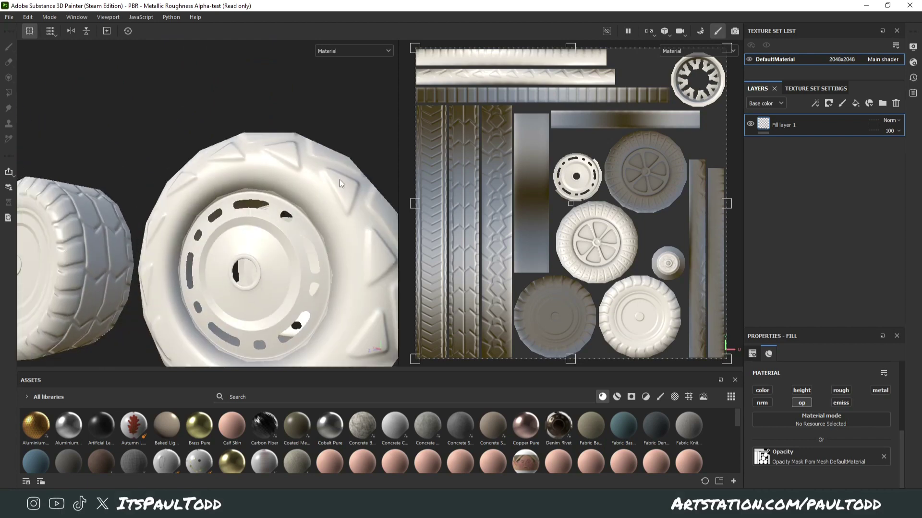
{"action": "left_click_drag", "start_coordinate": [211, 237], "coordinate": [337, 306], "text": "alt"}
{"action": "middle_click_drag", "start_coordinate": [337, 307], "coordinate": [281, 180], "text": "alt"}
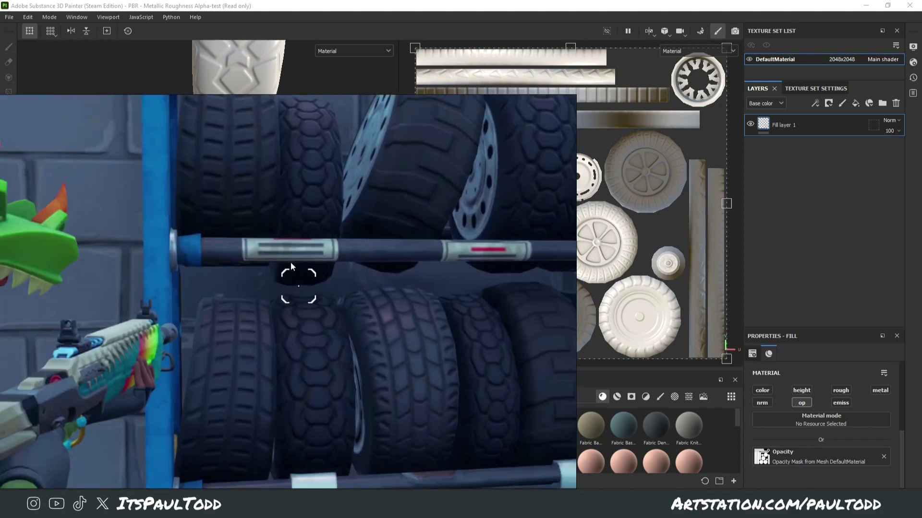
- Compare the baked tyre treads with the reference image of tyres stacked on shelves
{"action": "scroll", "coordinate": [181, 152], "scroll_direction": "down", "scroll_amount": 5}
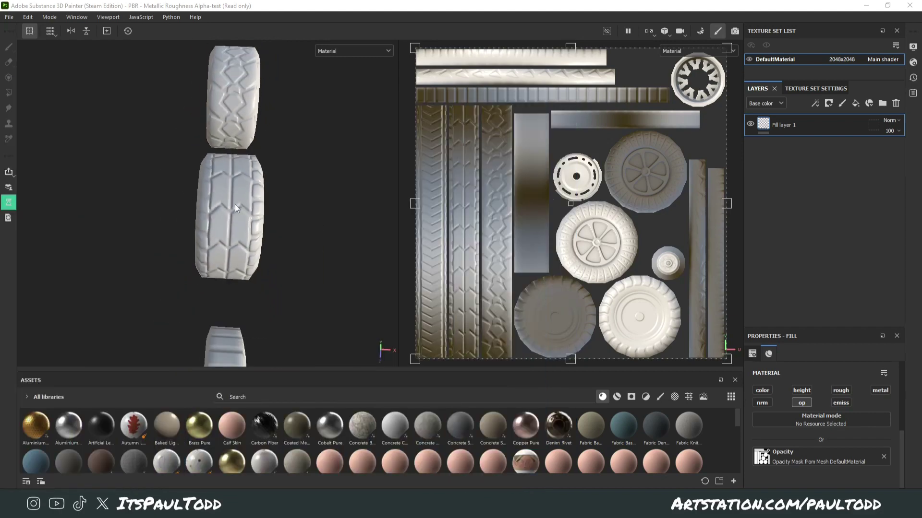
{"action": "left_click_drag", "start_coordinate": [192, 158], "coordinate": [294, 225], "text": "alt"}
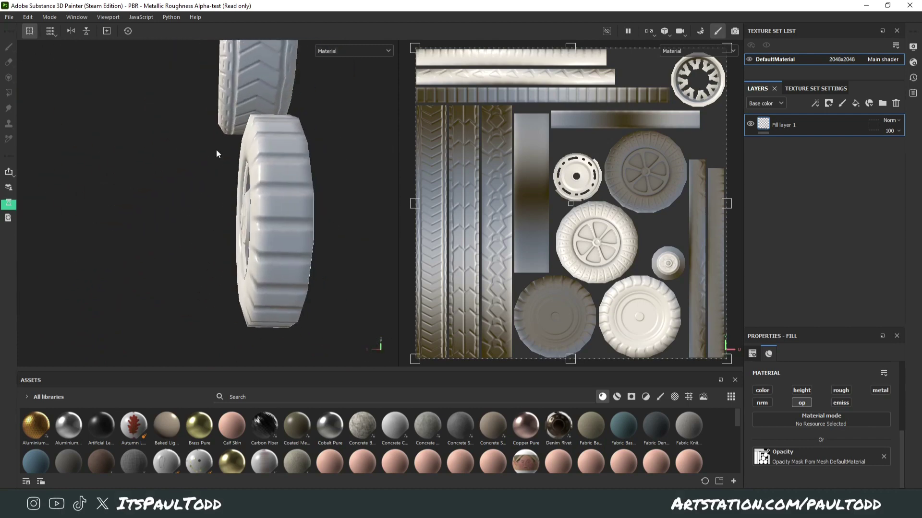
{"action": "middle_click_drag", "start_coordinate": [216, 154], "coordinate": [214, 366], "text": "alt"}
{"action": "scroll", "coordinate": [253, 177], "scroll_direction": "up", "scroll_amount": 4}
{"action": "scroll", "coordinate": [272, 206], "scroll_direction": "down", "scroll_amount": 3}
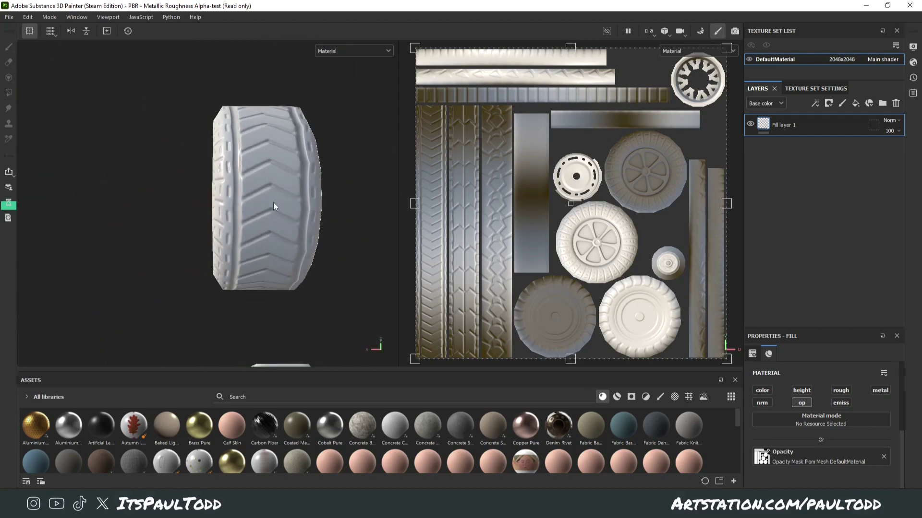
{"action": "left_click_drag", "start_coordinate": [274, 207], "coordinate": [303, 195], "text": "alt"}
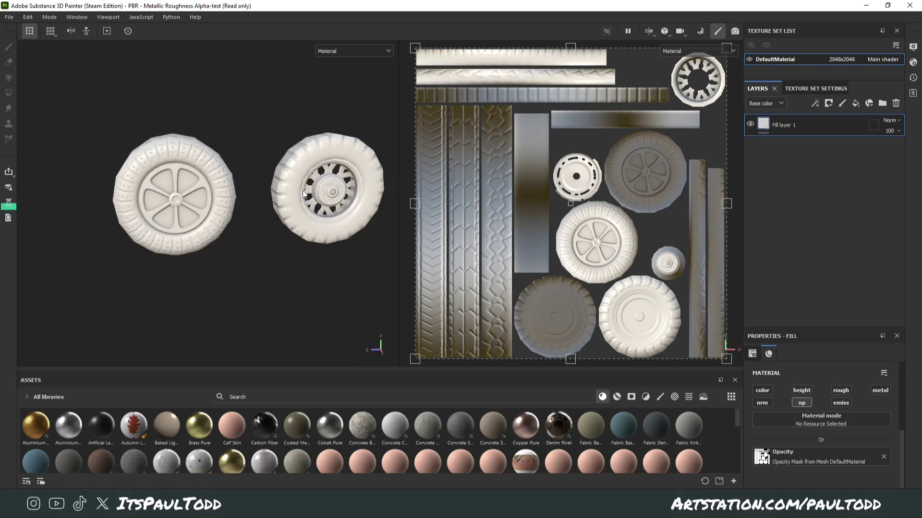
- Review the finished bake across the row of tyres, inspecting the open-spoked wheel up close
{"action": "middle_click_drag", "start_coordinate": [304, 194], "coordinate": [233, 225], "text": "alt"}
{"action": "scroll", "coordinate": [233, 226], "scroll_direction": "down", "scroll_amount": 4}
{"action": "left_click_drag", "start_coordinate": [269, 214], "coordinate": [196, 238], "text": "alt"}
{"action": "middle_click_drag", "start_coordinate": [196, 237], "coordinate": [308, 256], "text": "alt"}
{"action": "scroll", "coordinate": [247, 264], "scroll_direction": "up", "scroll_amount": 4}
{"action": "scroll", "coordinate": [307, 256], "scroll_direction": "up", "scroll_amount": 4}
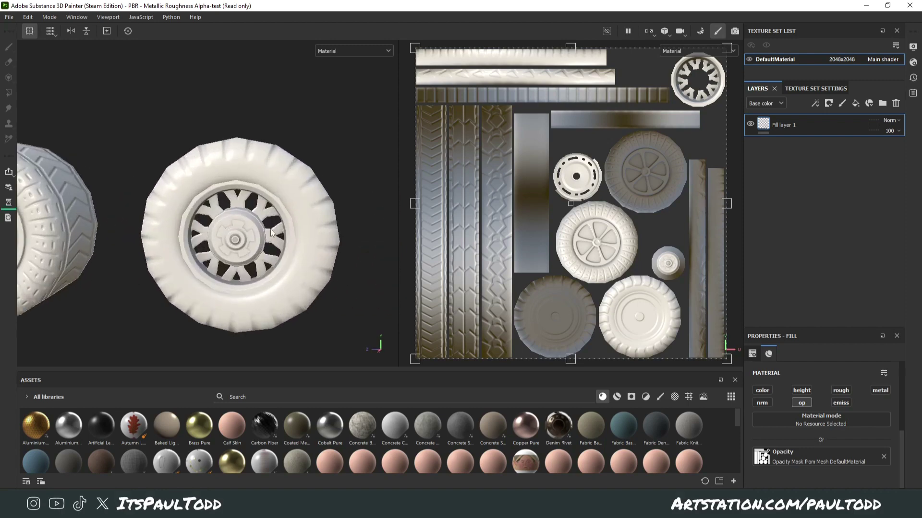
{"action": "scroll", "coordinate": [271, 233], "scroll_direction": "up", "scroll_amount": 2}
{"action": "scroll", "coordinate": [254, 231], "scroll_direction": "down", "scroll_amount": 6}
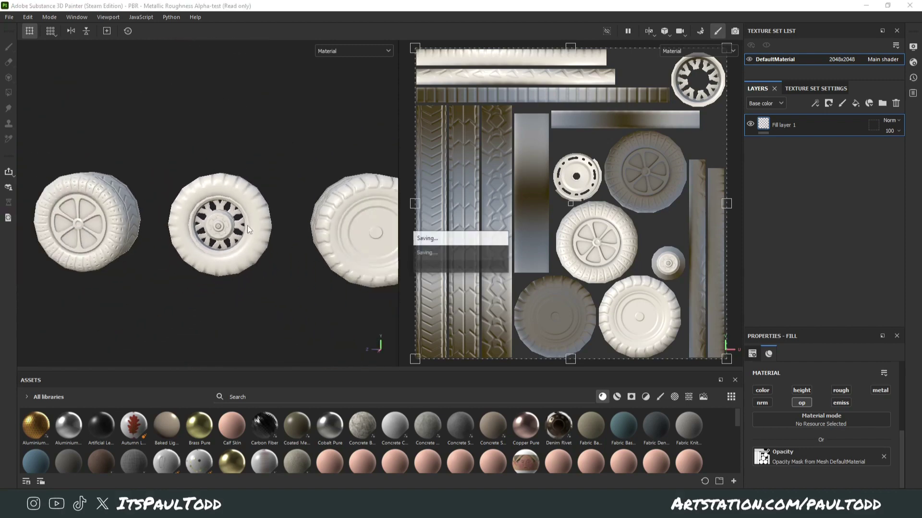
{"action": "middle_click_drag", "start_coordinate": [336, 232], "coordinate": [220, 220], "text": "alt"}
{"action": "scroll", "coordinate": [221, 221], "scroll_direction": "down", "scroll_amount": 2}
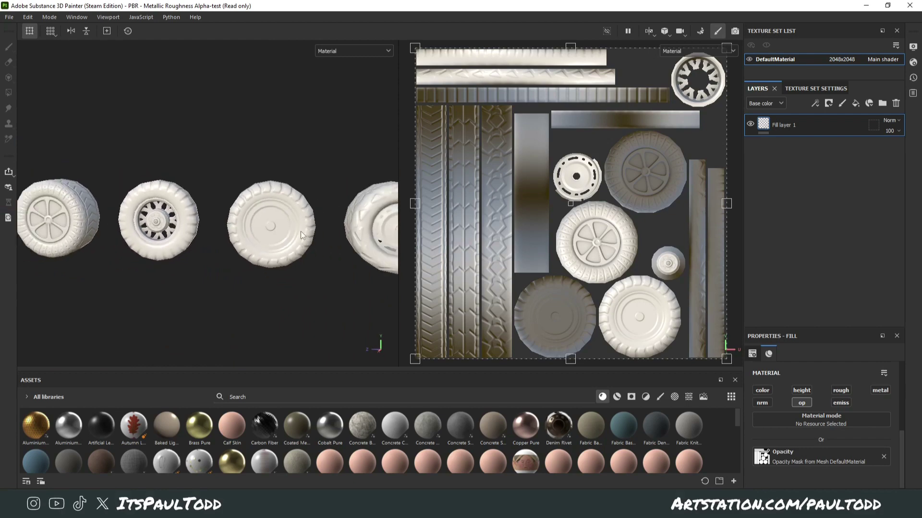
- Examine the baked tyre with the oblong cut-out trim up close and from several angles
{"action": "middle_click_drag", "start_coordinate": [296, 229], "coordinate": [256, 234], "text": "alt"}
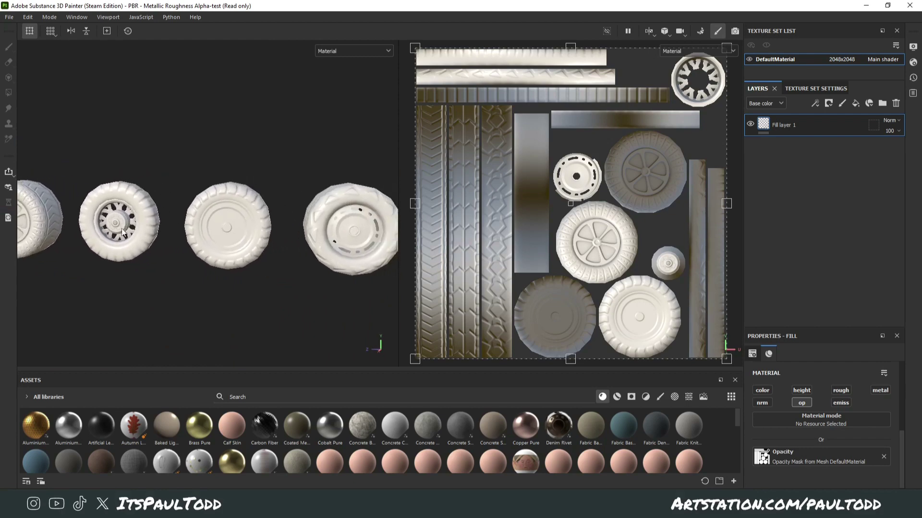
{"action": "mouse_move", "coordinate": [362, 249]}
{"action": "middle_mouse_down", "text": "alt"}
{"action": "mouse_move", "coordinate": [224, 239]}
{"action": "mouse_move", "coordinate": [275, 257]}
{"action": "mouse_move", "coordinate": [359, 243]}
{"action": "middle_mouse_up", "text": "alt"}
{"action": "scroll", "coordinate": [224, 239], "scroll_direction": "up", "scroll_amount": 2}
{"action": "scroll", "coordinate": [225, 230], "scroll_direction": "up", "scroll_amount": 4}
{"action": "scroll", "coordinate": [293, 253], "scroll_direction": "up", "scroll_amount": 4}
{"action": "left_click_drag", "start_coordinate": [359, 243], "coordinate": [306, 168], "text": "alt"}
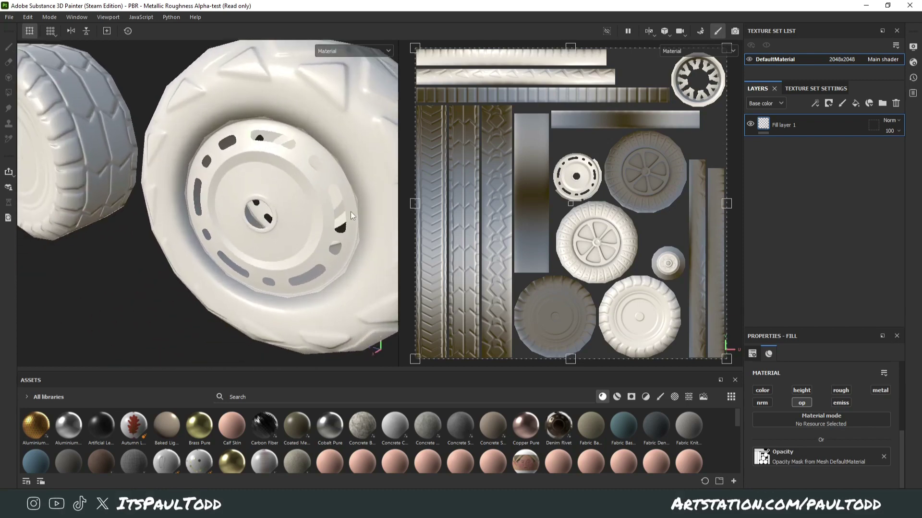
{"action": "scroll", "coordinate": [305, 166], "scroll_direction": "up", "scroll_amount": 2}
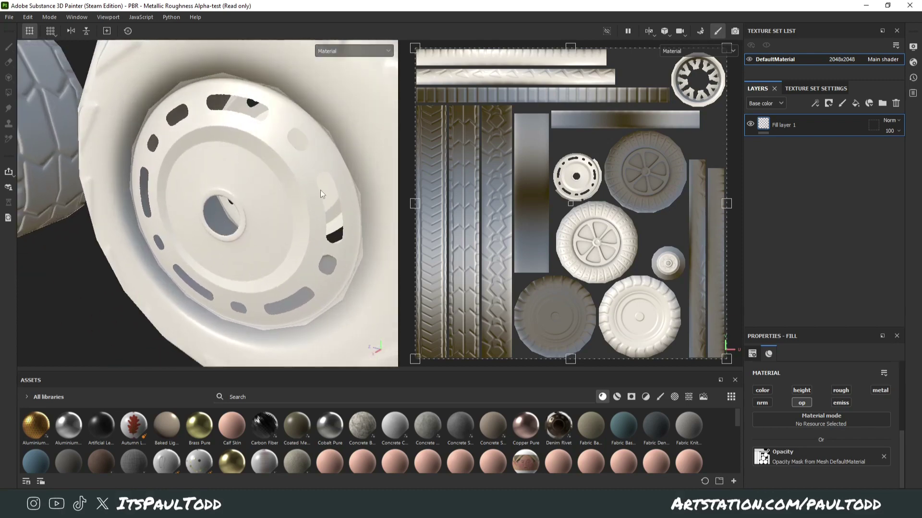
{"action": "scroll", "coordinate": [321, 190], "scroll_direction": "up", "scroll_amount": 6}
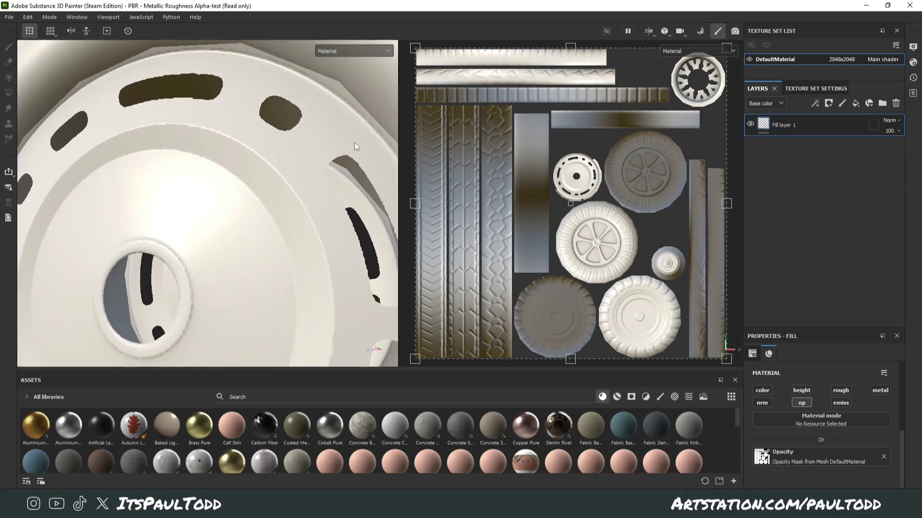
{"action": "left_click_drag", "start_coordinate": [354, 143], "coordinate": [207, 140], "text": "alt"}
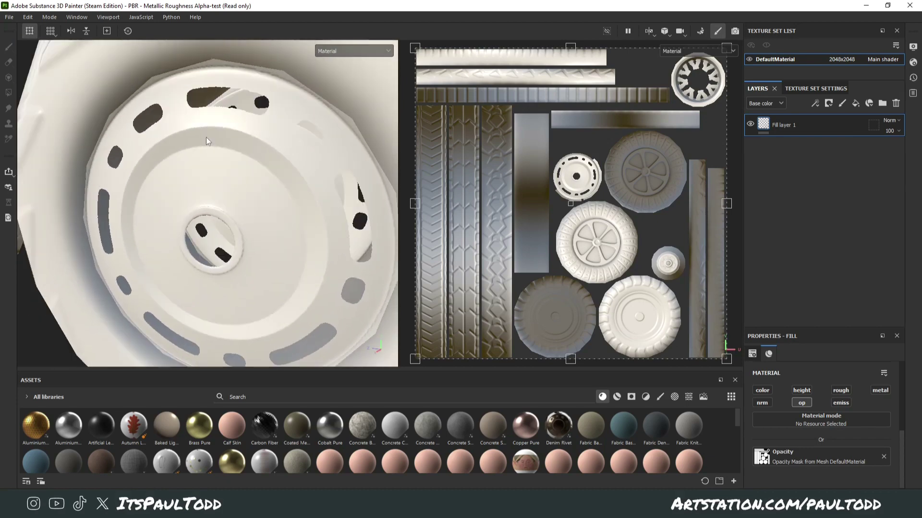
{"action": "left_click_drag", "start_coordinate": [210, 190], "coordinate": [281, 200], "text": "alt"}
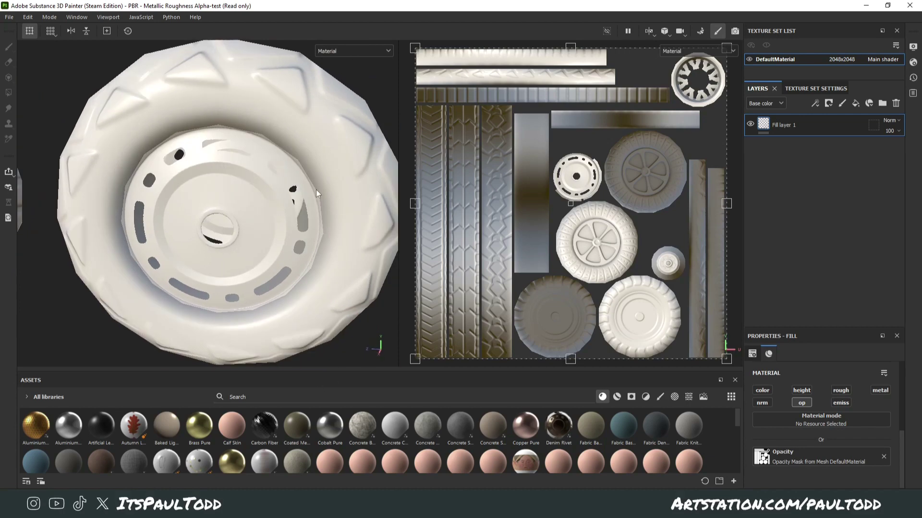
{"action": "scroll", "coordinate": [216, 273], "scroll_direction": "down", "scroll_amount": 3}
{"action": "left_click_drag", "start_coordinate": [217, 275], "coordinate": [249, 225], "text": "alt"}
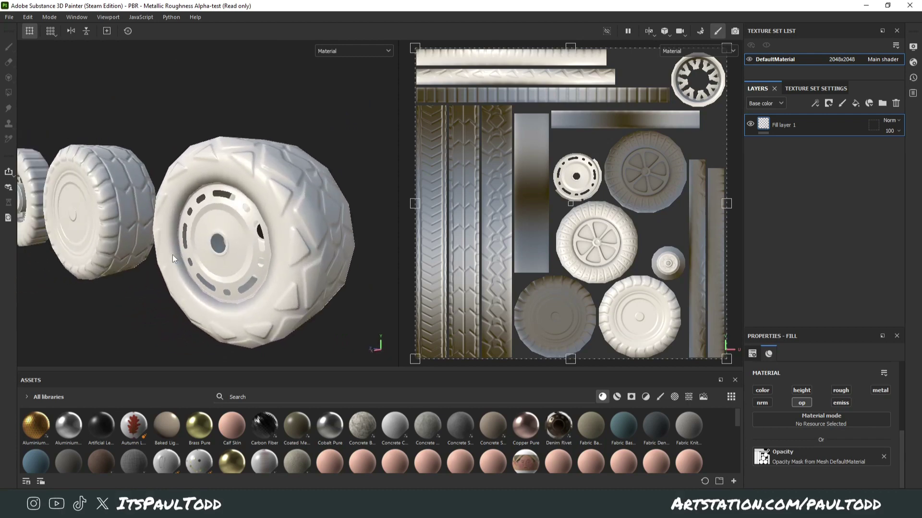
{"action": "scroll", "coordinate": [235, 210], "scroll_direction": "up", "scroll_amount": 3}
{"action": "scroll", "coordinate": [221, 294], "scroll_direction": "down", "scroll_amount": 5}
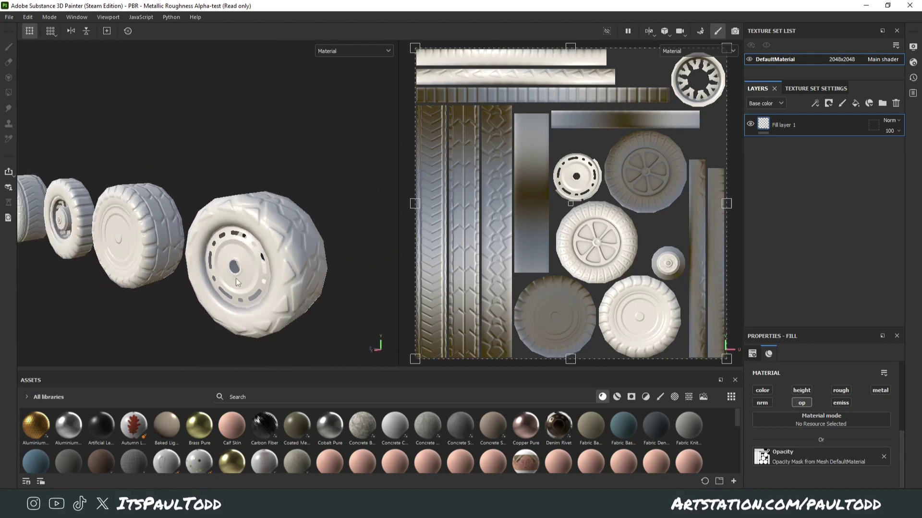
- Compare the oblong cut-out trim on the model with its UV island in the 2D view
{"action": "left_click_drag", "start_coordinate": [235, 264], "coordinate": [282, 277], "text": "alt"}
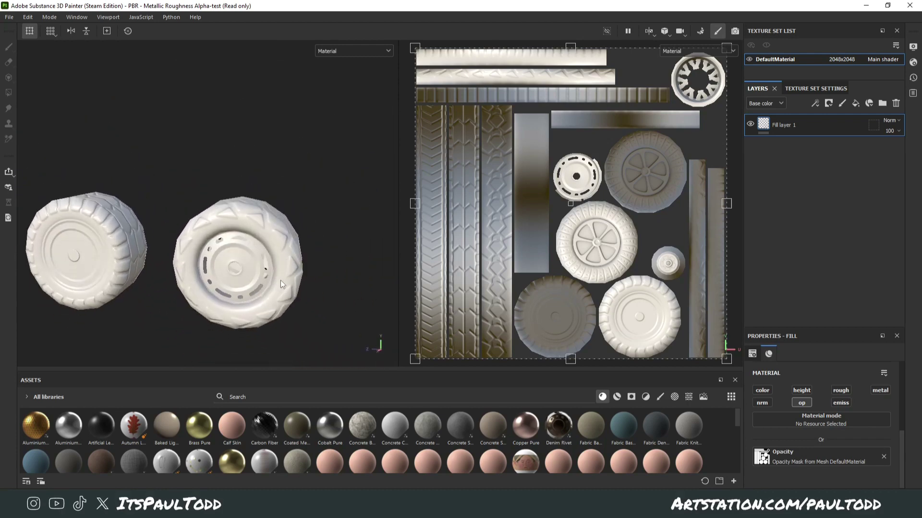
{"action": "scroll", "coordinate": [278, 274], "scroll_direction": "up", "scroll_amount": 6}
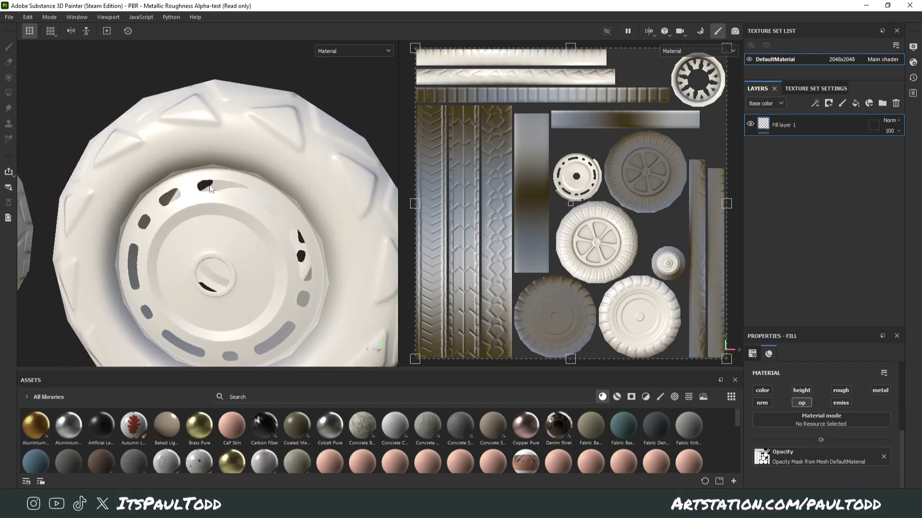
{"action": "left_click_drag", "start_coordinate": [245, 200], "coordinate": [284, 188], "text": "alt"}
{"action": "scroll", "coordinate": [598, 187], "scroll_direction": "up", "scroll_amount": 8}
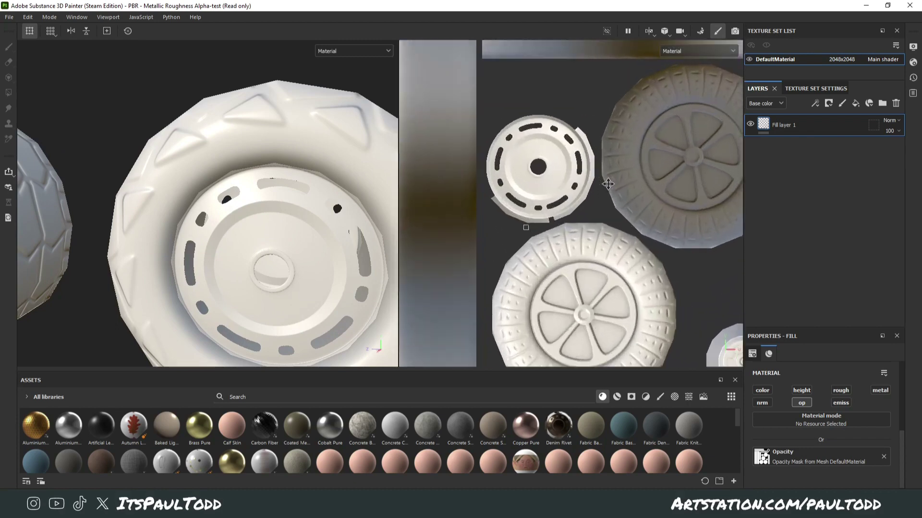
{"action": "middle_click_drag", "start_coordinate": [555, 164], "coordinate": [696, 258]}
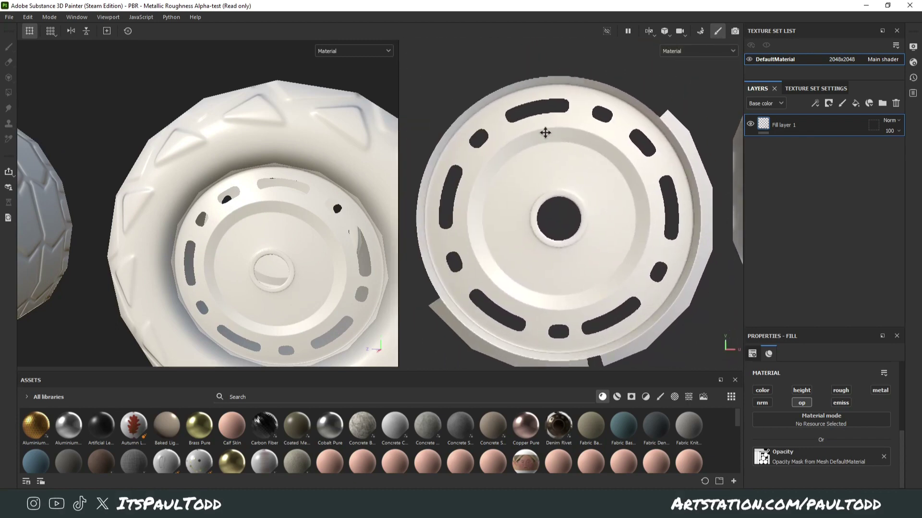
- Inspect the hub and spokes of the open-spoked wheel up close, then review the neighbouring tyres
{"action": "scroll", "coordinate": [238, 285], "scroll_direction": "down", "scroll_amount": 6}
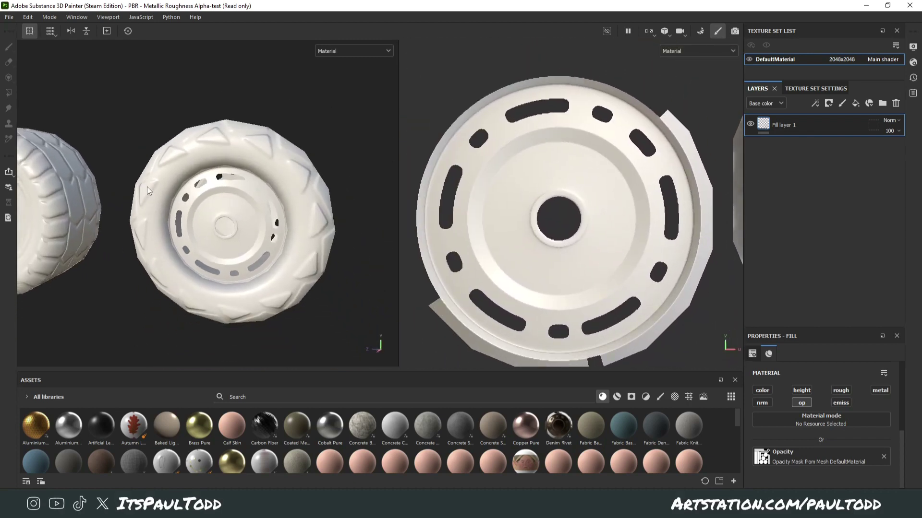
{"action": "middle_click_drag", "start_coordinate": [150, 236], "coordinate": [264, 250], "text": "alt"}
{"action": "left_click_drag", "start_coordinate": [264, 250], "coordinate": [305, 245], "text": "alt"}
{"action": "scroll", "coordinate": [209, 268], "scroll_direction": "up", "scroll_amount": 5}
{"action": "scroll", "coordinate": [207, 267], "scroll_direction": "up", "scroll_amount": 5}
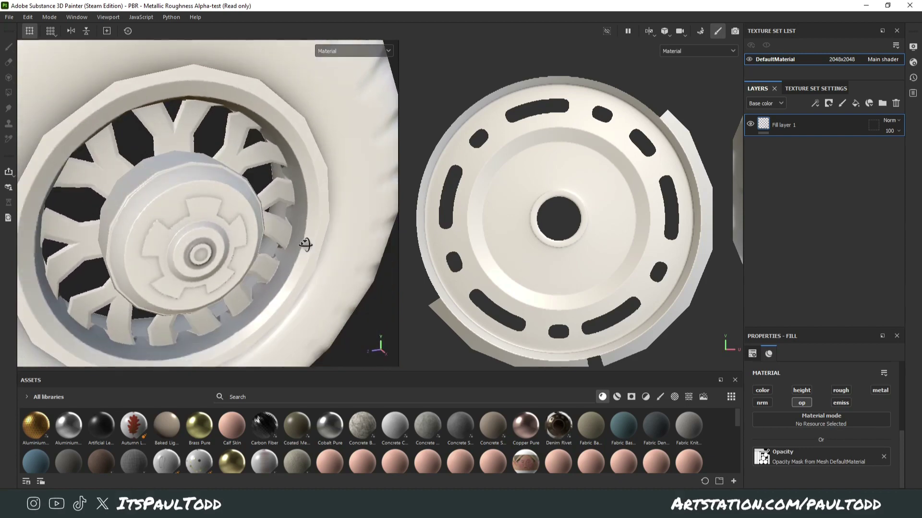
{"action": "scroll", "coordinate": [261, 202], "scroll_direction": "up", "scroll_amount": 5}
{"action": "mouse_move", "coordinate": [260, 201]}
{"action": "left_mouse_down", "text": "alt"}
{"action": "mouse_move", "coordinate": [347, 240]}
{"action": "mouse_move", "coordinate": [339, 230]}
{"action": "mouse_move", "coordinate": [300, 247]}
{"action": "mouse_move", "coordinate": [209, 215]}
{"action": "mouse_move", "coordinate": [263, 220]}
{"action": "mouse_move", "coordinate": [288, 241]}
{"action": "mouse_move", "coordinate": [250, 216]}
{"action": "left_mouse_up", "text": "alt"}
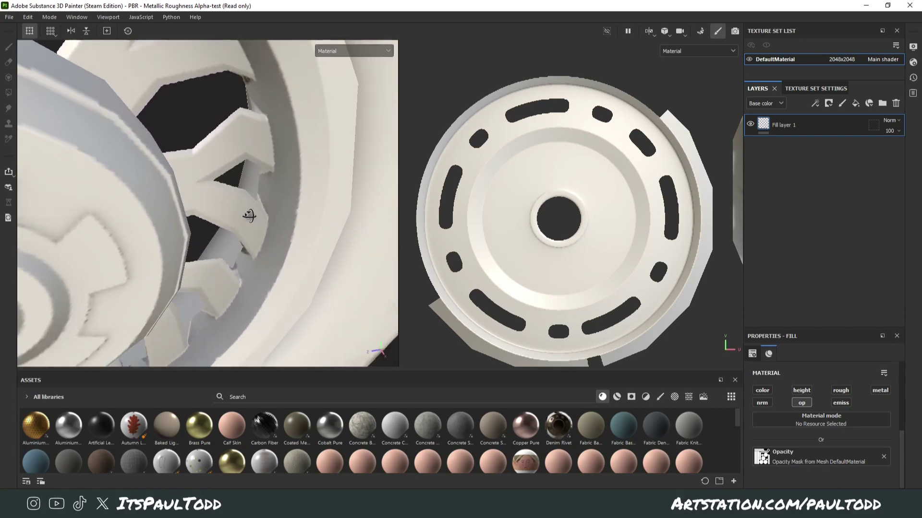
{"action": "scroll", "coordinate": [245, 231], "scroll_direction": "down", "scroll_amount": 10}
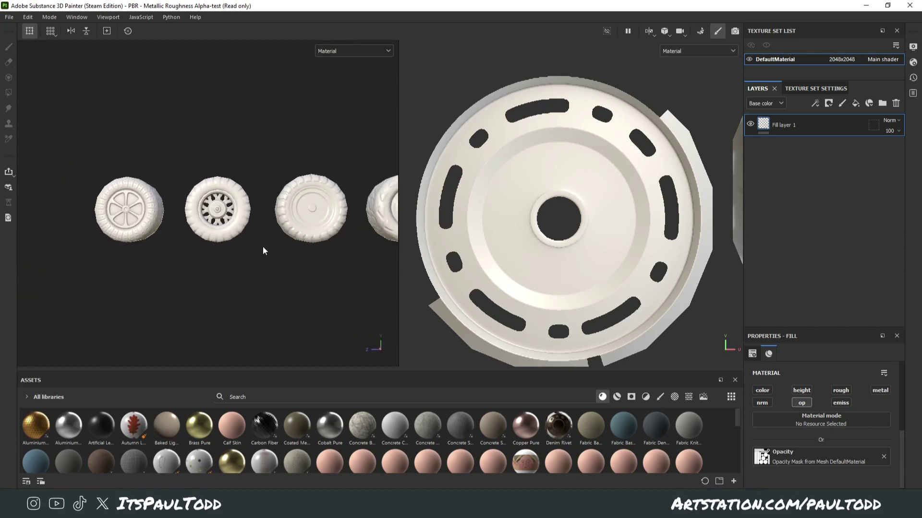
{"action": "left_click_drag", "start_coordinate": [315, 282], "coordinate": [298, 277], "text": "alt"}
{"action": "scroll", "coordinate": [295, 269], "scroll_direction": "up", "scroll_amount": 4}
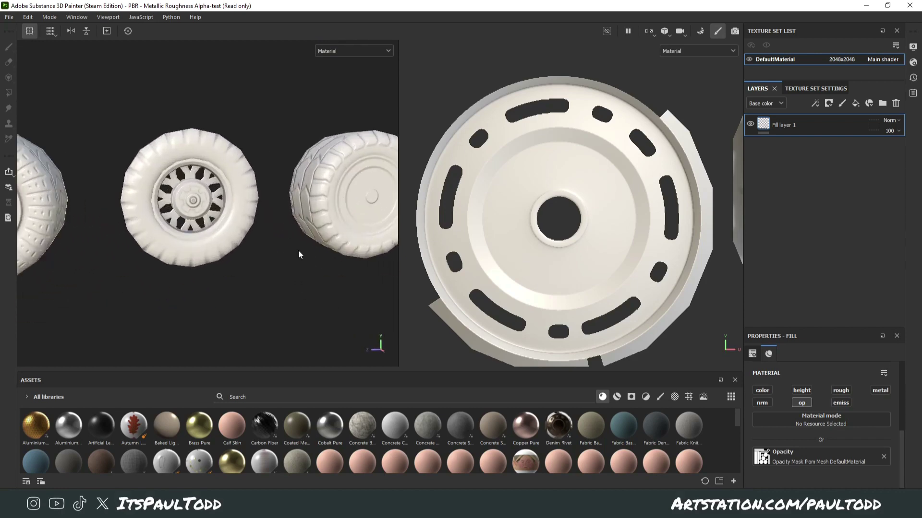
{"action": "left_click_drag", "start_coordinate": [298, 251], "coordinate": [419, 266], "text": "alt"}
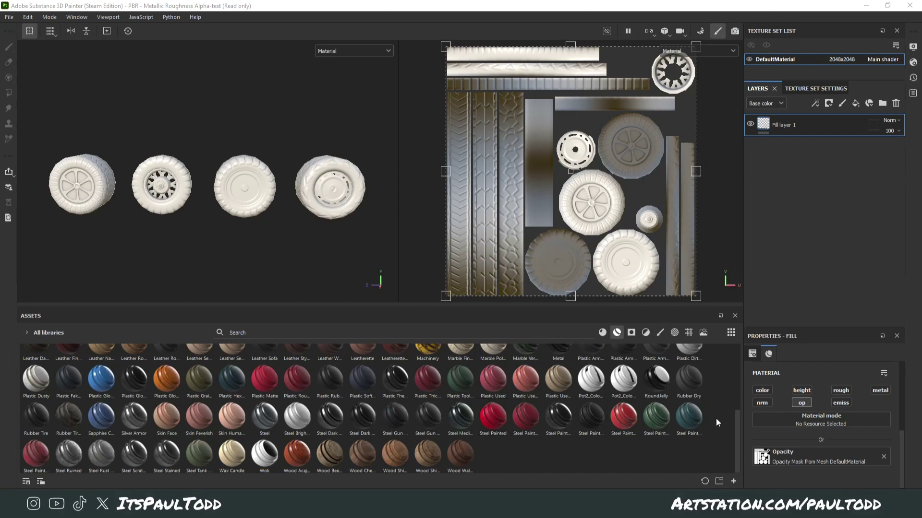
- Browse the smart materials and apply Steel Painted Clearcoat to the tyres
{"action": "scroll", "coordinate": [548, 407], "scroll_direction": "up", "scroll_amount": 3}
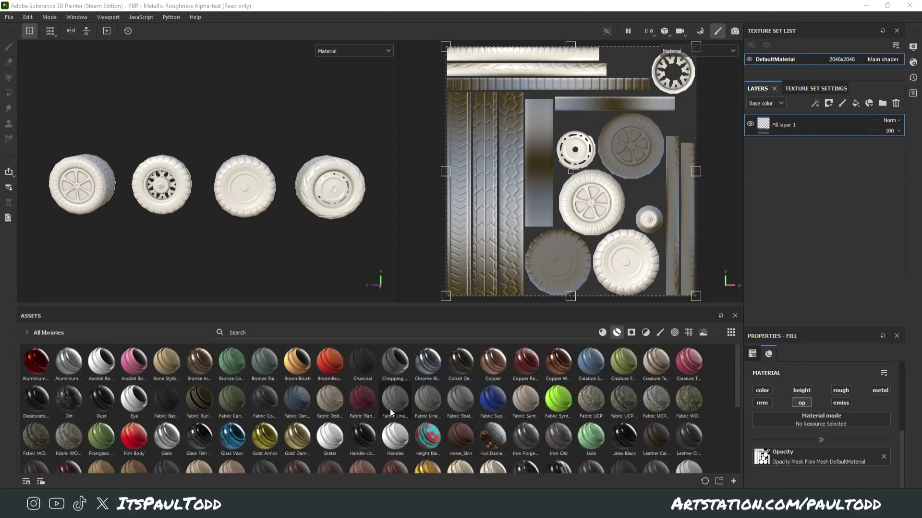
{"action": "scroll", "coordinate": [391, 413], "scroll_direction": "down", "scroll_amount": 4}
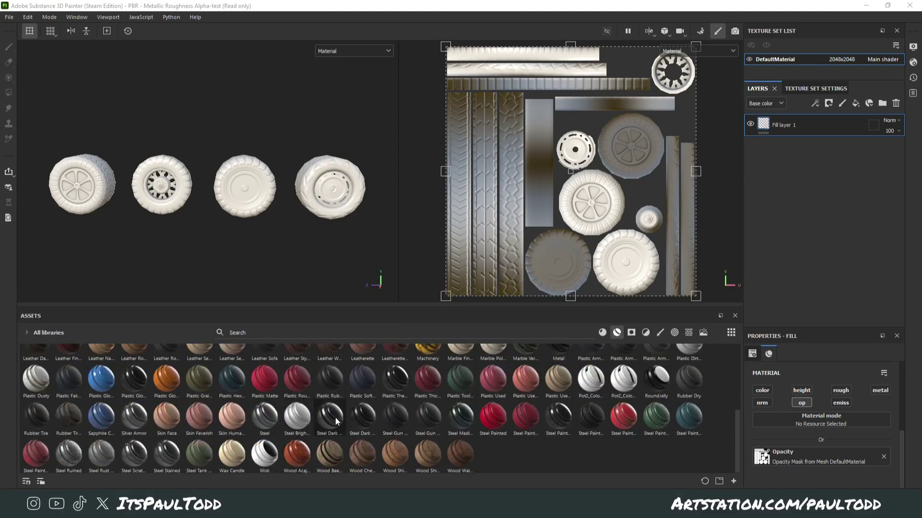
{"action": "scroll", "coordinate": [319, 402], "scroll_direction": "up", "scroll_amount": 4}
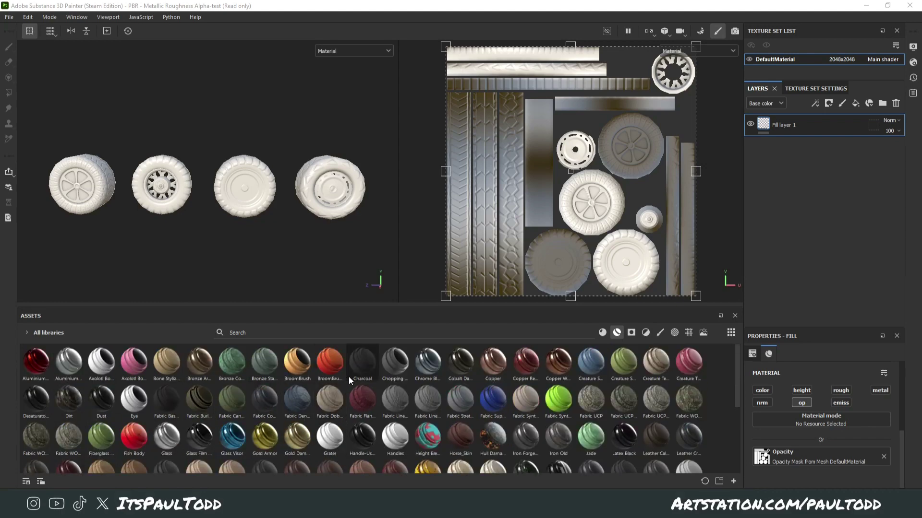
{"action": "scroll", "coordinate": [481, 377], "scroll_direction": "down", "scroll_amount": 4}
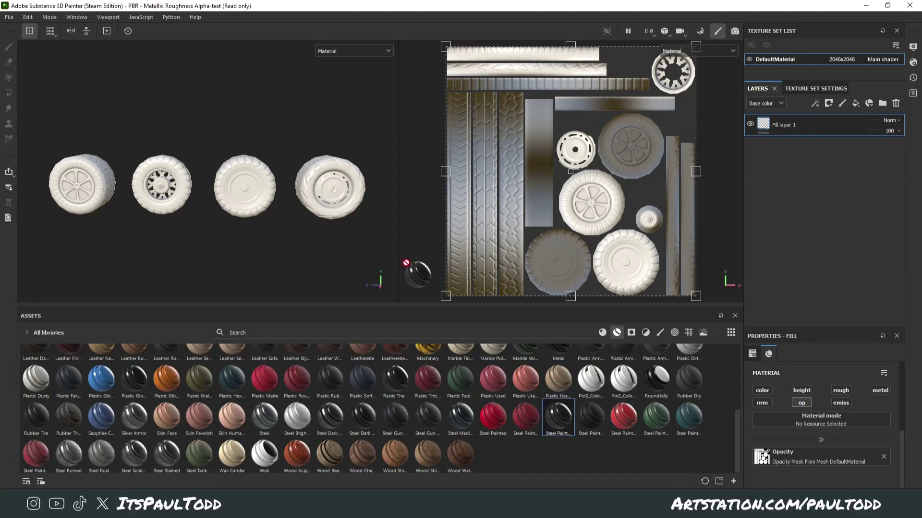
{"action": "left_click_drag", "start_coordinate": [397, 278], "coordinate": [394, 277]}
- Review the Steel Painted Clearcoat finish across the tyres and delete its layer folder
{"action": "mouse_move", "coordinate": [344, 251]}
{"action": "left_mouse_down", "text": "alt"}
{"action": "mouse_move", "coordinate": [250, 185]}
{"action": "mouse_move", "coordinate": [217, 237]}
{"action": "mouse_move", "coordinate": [124, 195]}
{"action": "mouse_move", "coordinate": [263, 216]}
{"action": "mouse_move", "coordinate": [368, 186]}
{"action": "mouse_move", "coordinate": [354, 226]}
{"action": "mouse_move", "coordinate": [303, 224]}
{"action": "mouse_move", "coordinate": [294, 205]}
{"action": "mouse_move", "coordinate": [114, 201]}
{"action": "left_mouse_up", "text": "alt"}
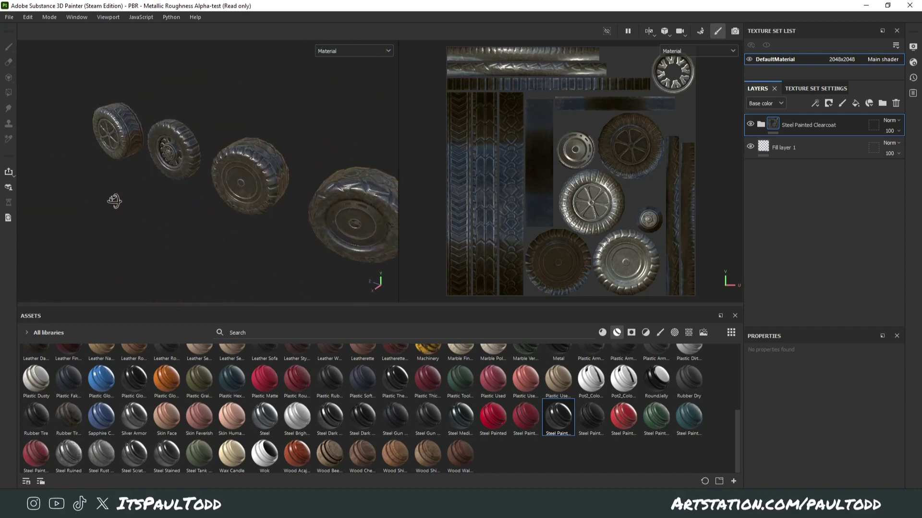
{"action": "left_click_drag", "start_coordinate": [358, 197], "coordinate": [329, 192], "text": "alt"}
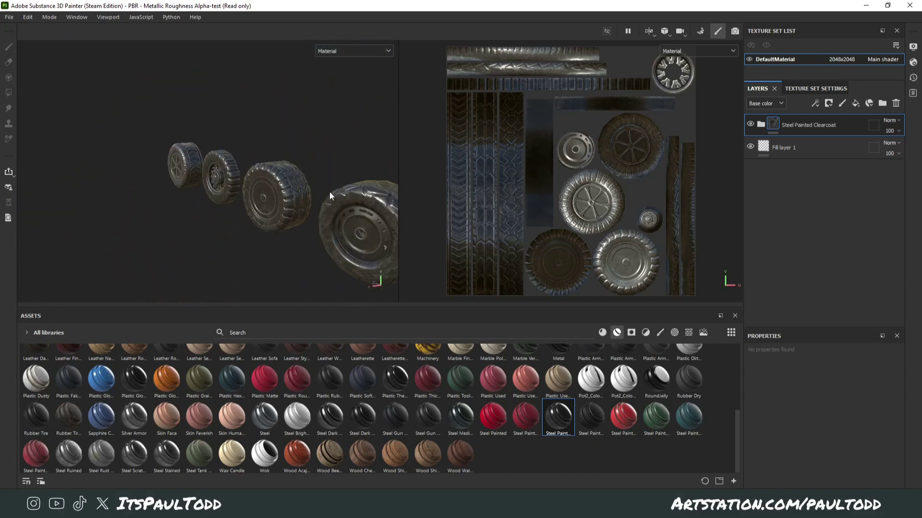
{"action": "middle_click_drag", "start_coordinate": [329, 192], "coordinate": [283, 207], "text": "alt"}
{"action": "right_click_drag", "start_coordinate": [283, 206], "coordinate": [288, 155], "text": "alt"}
{"action": "left_click_drag", "start_coordinate": [288, 154], "coordinate": [289, 185], "text": "alt"}
{"action": "left_click_drag", "start_coordinate": [347, 296], "coordinate": [233, 176], "text": "alt"}
{"action": "scroll", "coordinate": [268, 200], "scroll_direction": "up", "scroll_amount": 4}
{"action": "scroll", "coordinate": [280, 250], "scroll_direction": "down", "scroll_amount": 3}
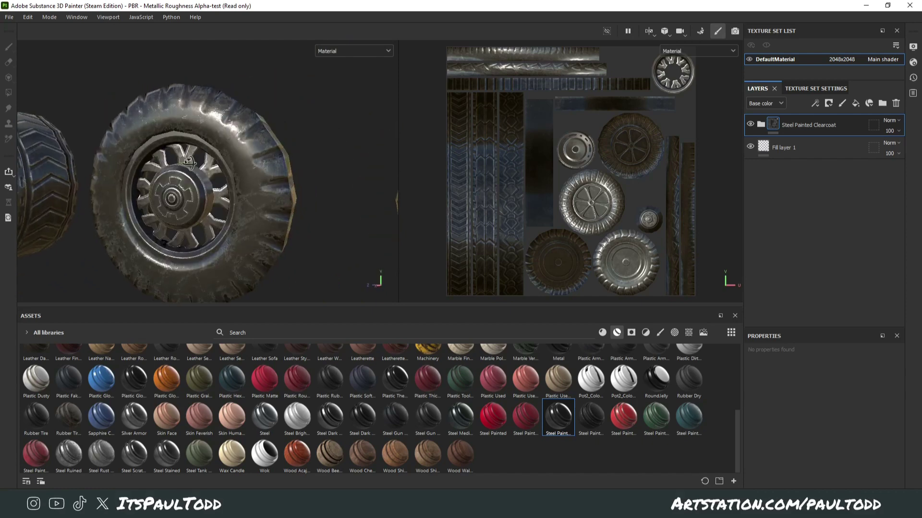
{"action": "scroll", "coordinate": [261, 212], "scroll_direction": "down", "scroll_amount": 3}
{"action": "left_click_drag", "start_coordinate": [260, 211], "coordinate": [298, 234], "text": "alt"}
{"action": "middle_click_drag", "start_coordinate": [168, 206], "coordinate": [205, 227], "text": "alt"}
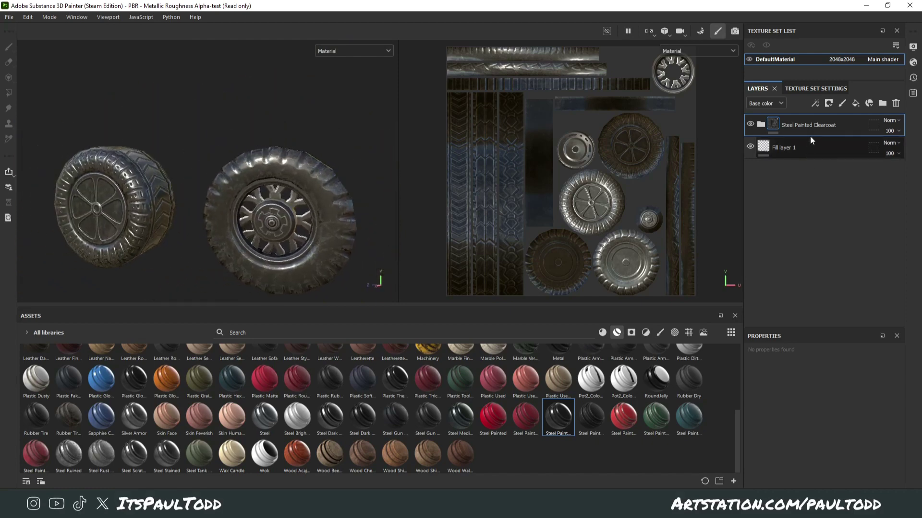
{"action": "left_click", "coordinate": [896, 103]}
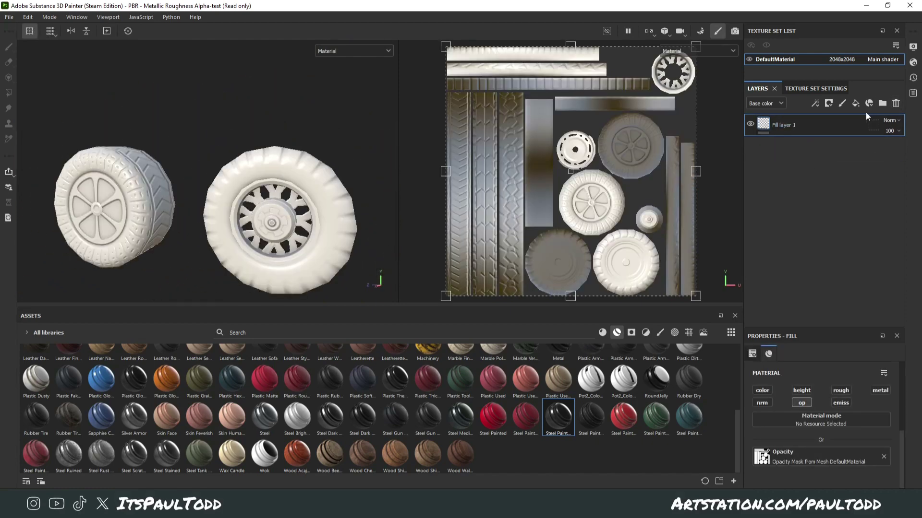
- Rename the remaining fill layer as Opacity
{"action": "double_click", "coordinate": [786, 125]}
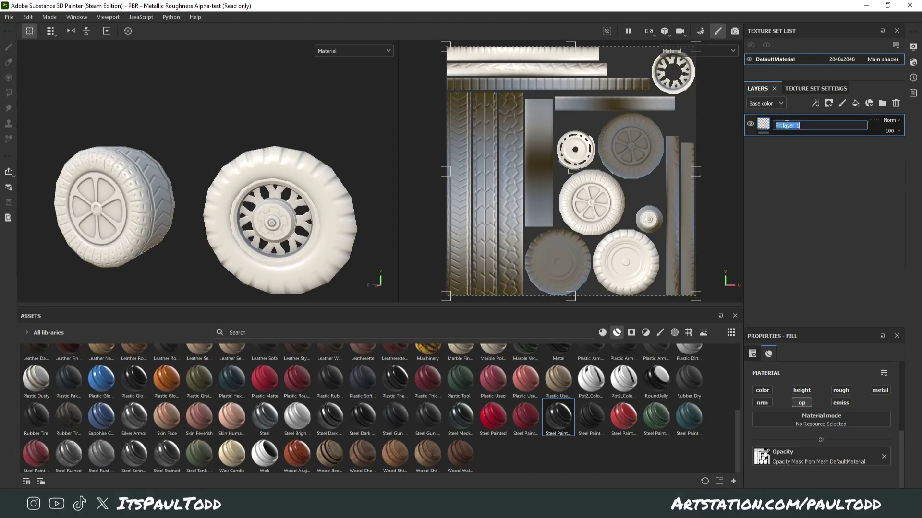
{"action": "type", "text": "opacity"}
{"action": "key", "text": "Return"}
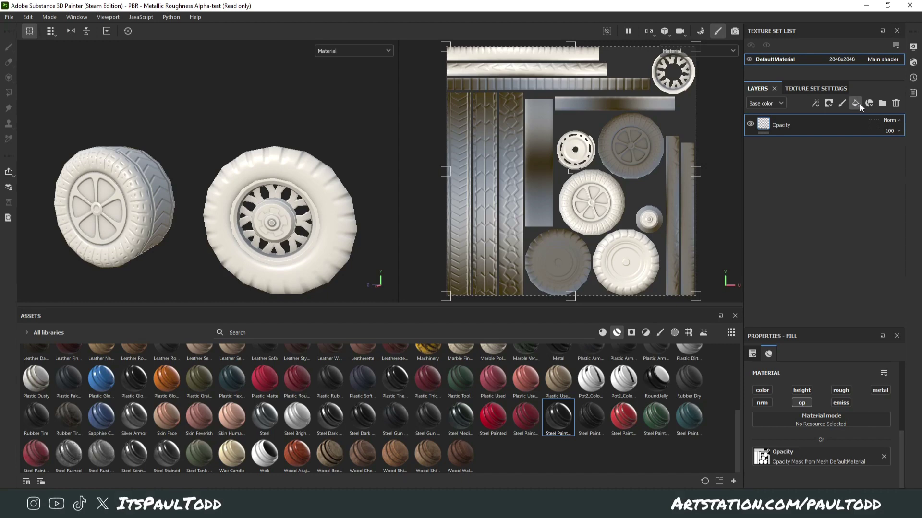
- Add a fill layer above Opacity and name it Fill
{"action": "left_click", "coordinate": [858, 103]}
{"action": "double_click", "coordinate": [791, 126]}
{"action": "type", "text": "Fill"}
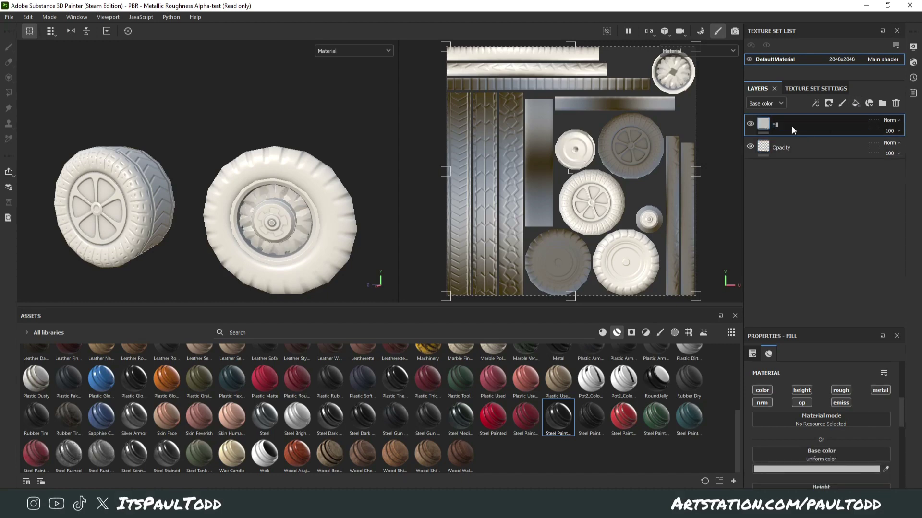
{"action": "key", "text": "Return"}
- Set the Fill layer's base color to dark grey 262626 and check it on the tyres
{"action": "left_click", "coordinate": [782, 469]}
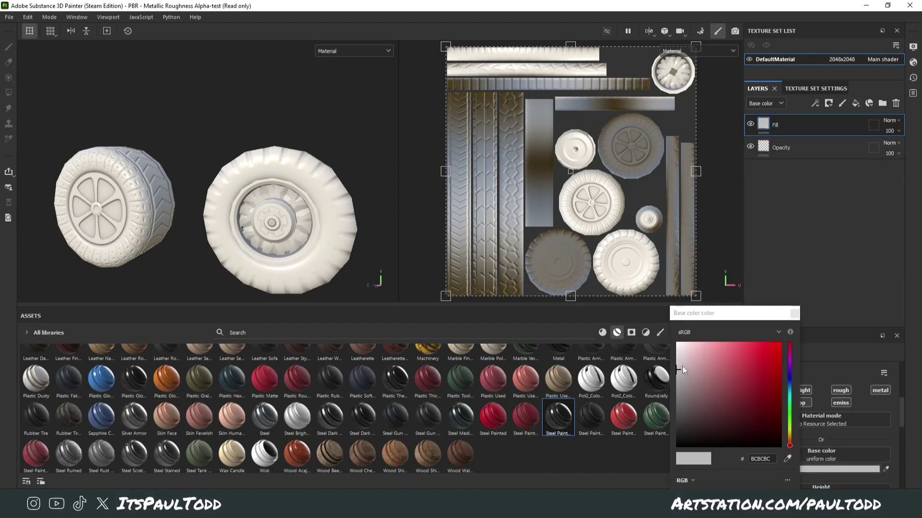
{"action": "left_click_drag", "start_coordinate": [731, 375], "coordinate": [668, 431]}
{"action": "scroll", "coordinate": [221, 206], "scroll_direction": "down", "scroll_amount": 3}
{"action": "left_click_drag", "start_coordinate": [221, 205], "coordinate": [270, 257], "text": "alt"}
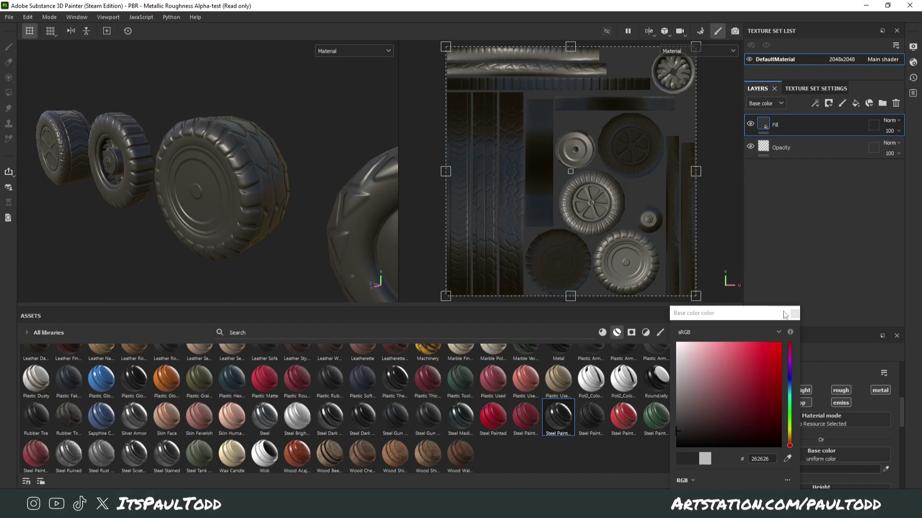
- Add another fill layer on top with only the color channel enabled and give it a black mask
{"action": "left_click", "coordinate": [848, 117]}
{"action": "left_click", "coordinate": [852, 106]}
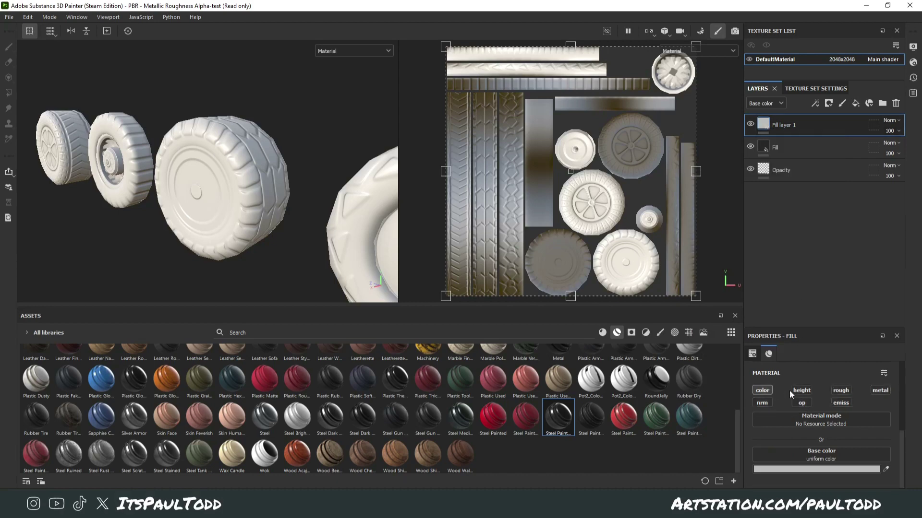
{"action": "right_click", "coordinate": [771, 124]}
{"action": "left_click", "coordinate": [808, 19]}
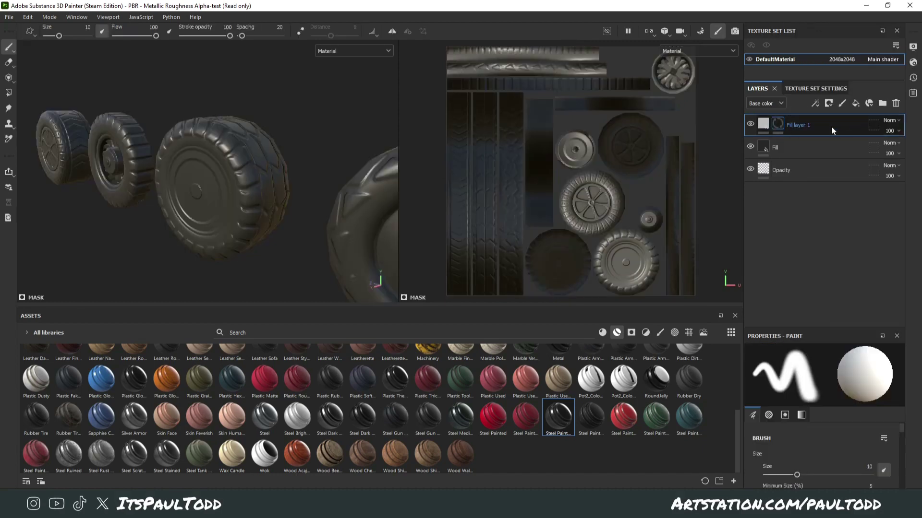
- Add a generator to the top fill layer's mask and choose Ambient Occlusion for it
{"action": "right_click", "coordinate": [781, 122]}
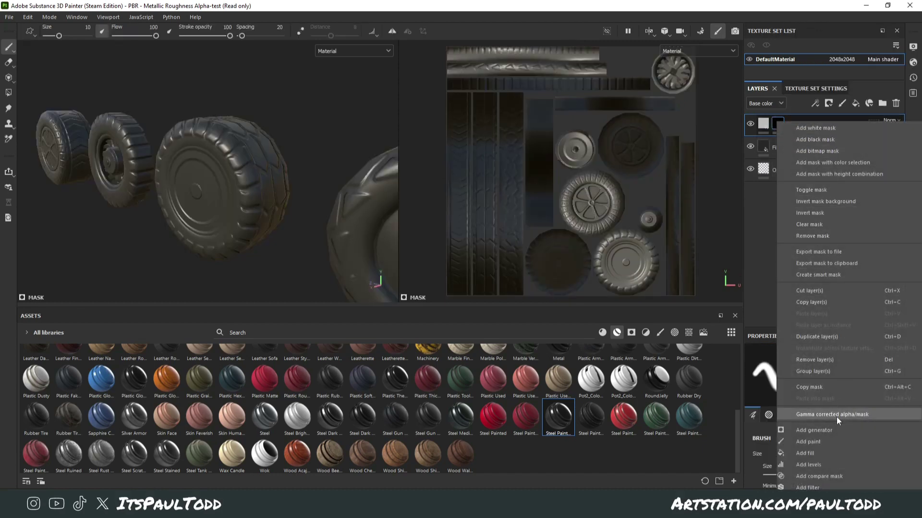
{"action": "left_click", "coordinate": [832, 431]}
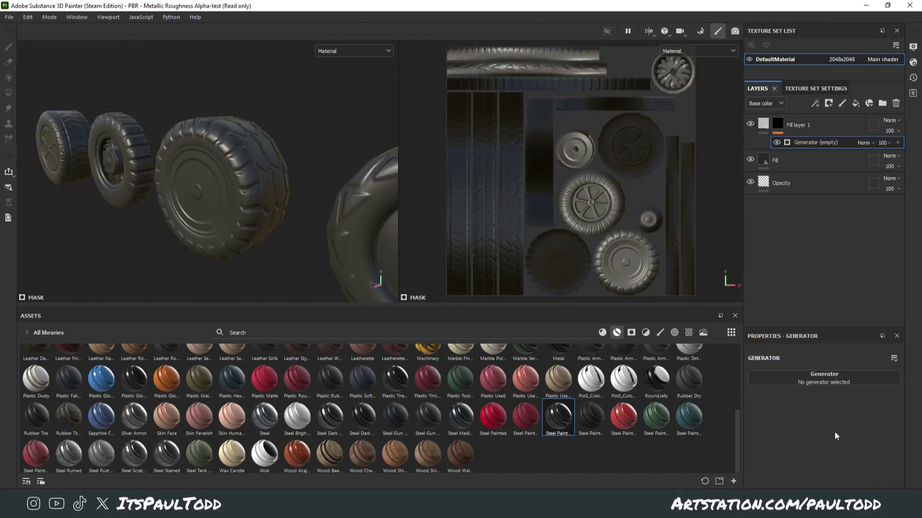
{"action": "left_click", "coordinate": [831, 375]}
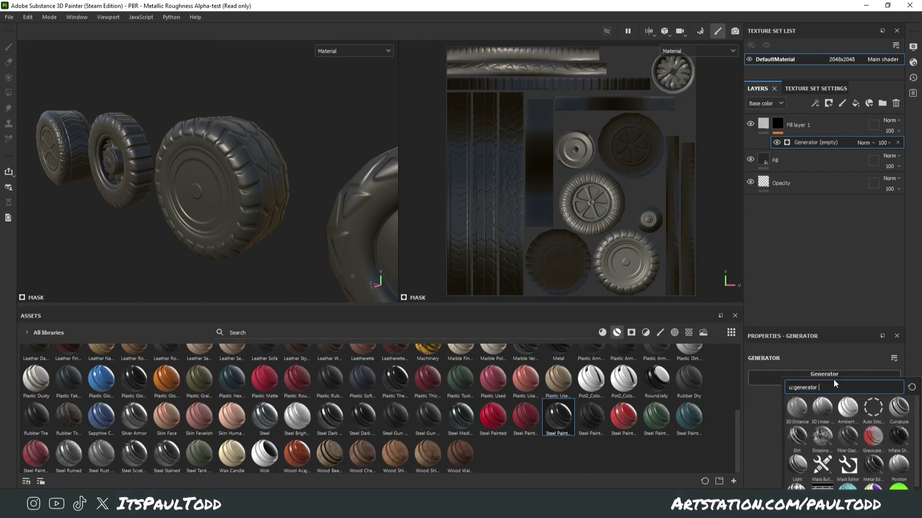
{"action": "type", "text": "amb"}
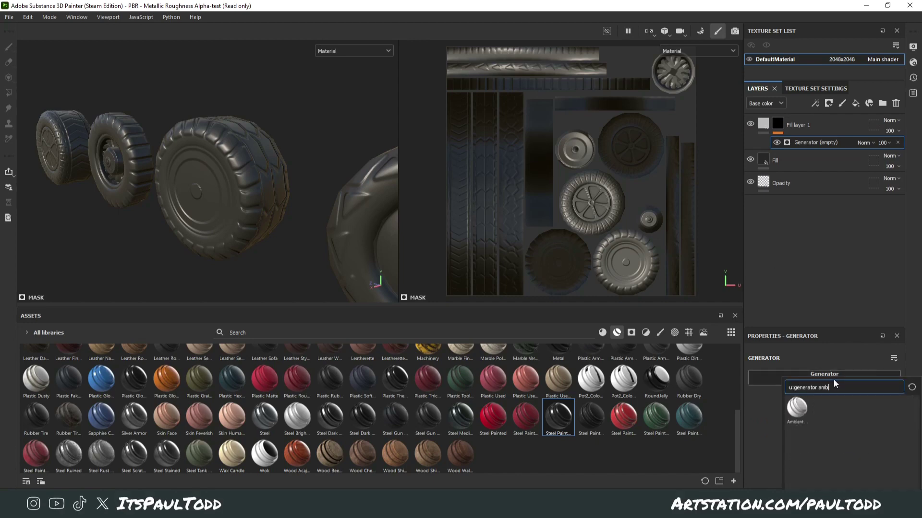
{"action": "left_click", "coordinate": [795, 411]}
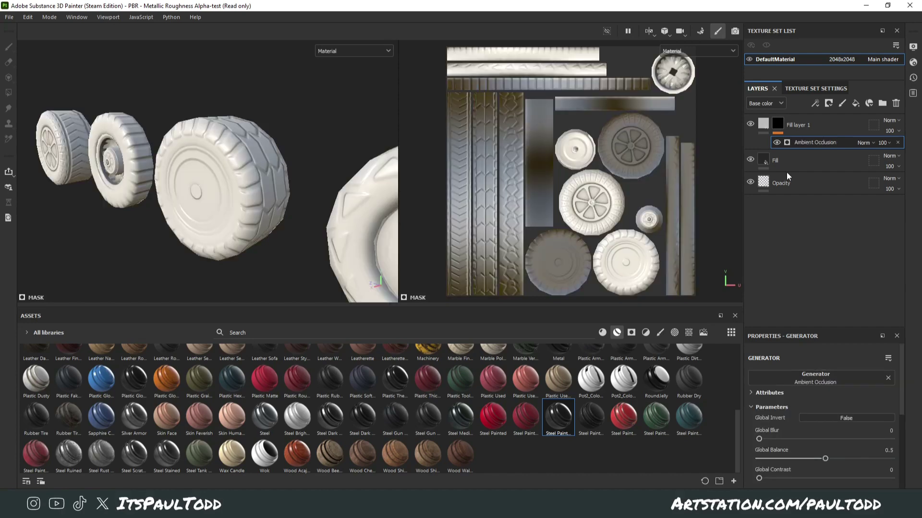
- Set the base color of the top fill layer to saturated blue 1320FF
{"action": "left_click", "coordinate": [788, 126]}
{"action": "left_click", "coordinate": [778, 124]}
{"action": "left_click", "coordinate": [767, 124]}
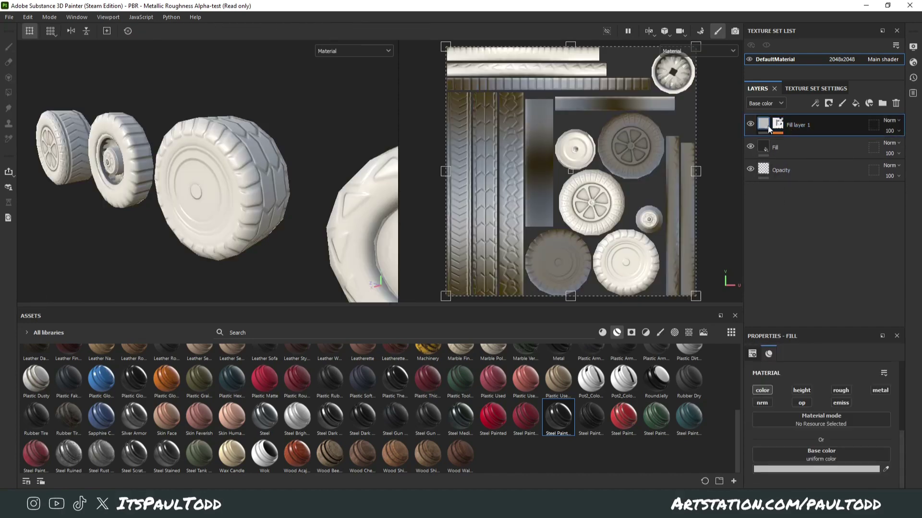
{"action": "left_click", "coordinate": [860, 469]}
{"action": "mouse_move", "coordinate": [749, 403]}
{"action": "left_mouse_down"}
{"action": "mouse_move", "coordinate": [673, 427]}
{"action": "mouse_move", "coordinate": [673, 436]}
{"action": "mouse_move", "coordinate": [774, 344]}
{"action": "left_mouse_up"}
{"action": "left_click", "coordinate": [790, 378]}
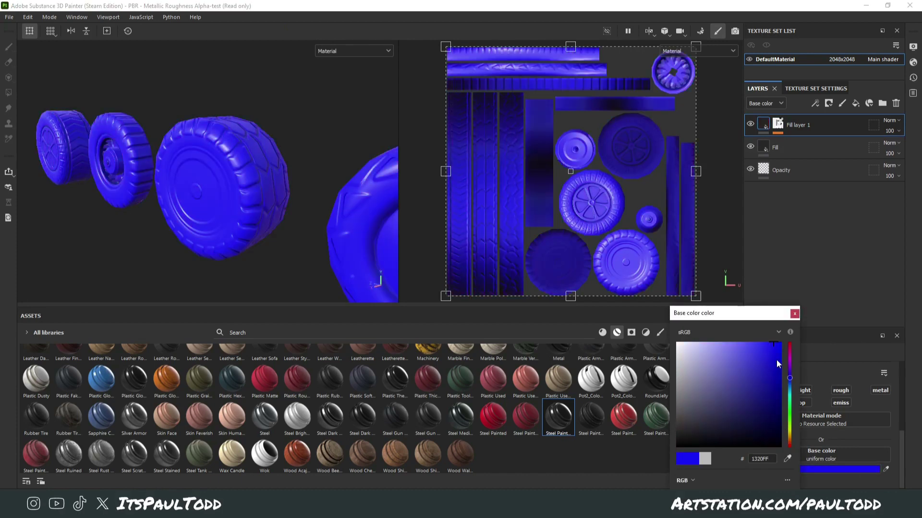
{"action": "left_click", "coordinate": [794, 314]}
- Invert the Ambient Occlusion generator and set its global balance to 0.11, checking the tyre grooves and rim
{"action": "left_click", "coordinate": [777, 130]}
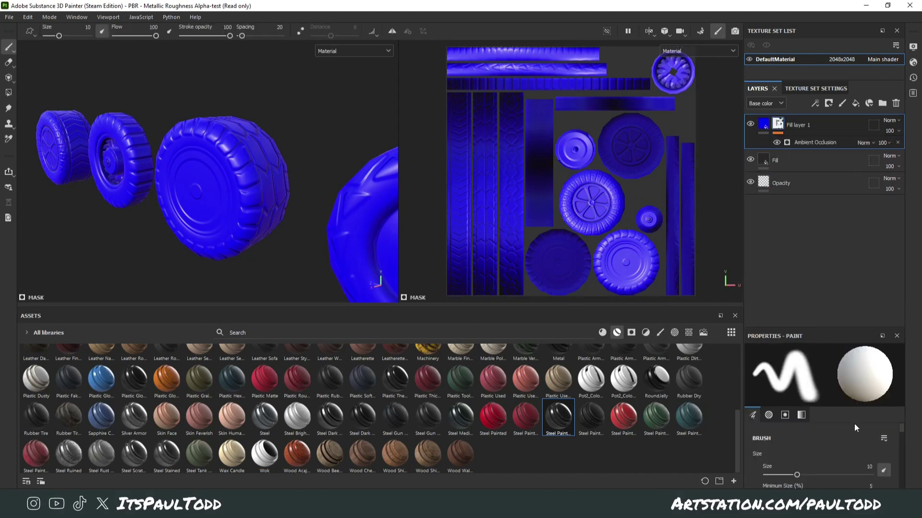
{"action": "scroll", "coordinate": [854, 424], "scroll_direction": "down", "scroll_amount": 1}
{"action": "left_click", "coordinate": [814, 142]}
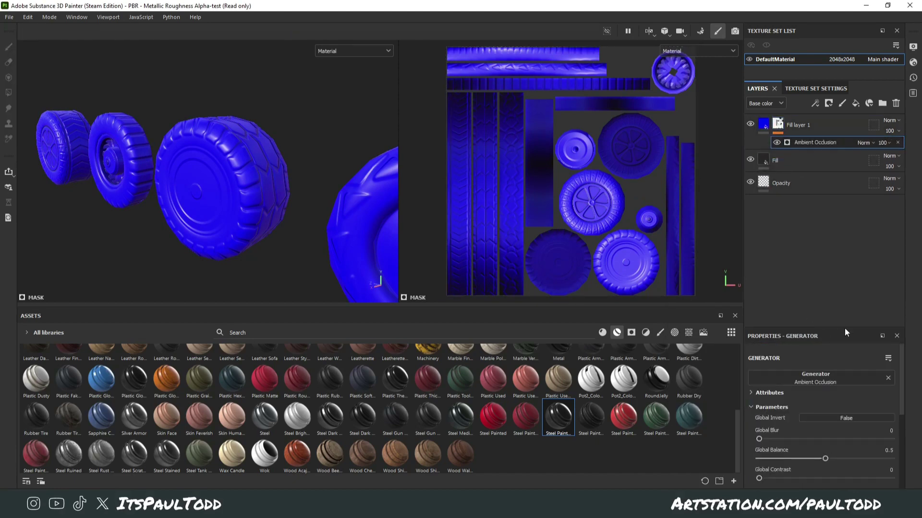
{"action": "left_click_drag", "start_coordinate": [845, 331], "coordinate": [843, 253]}
{"action": "left_click_drag", "start_coordinate": [825, 381], "coordinate": [777, 381]}
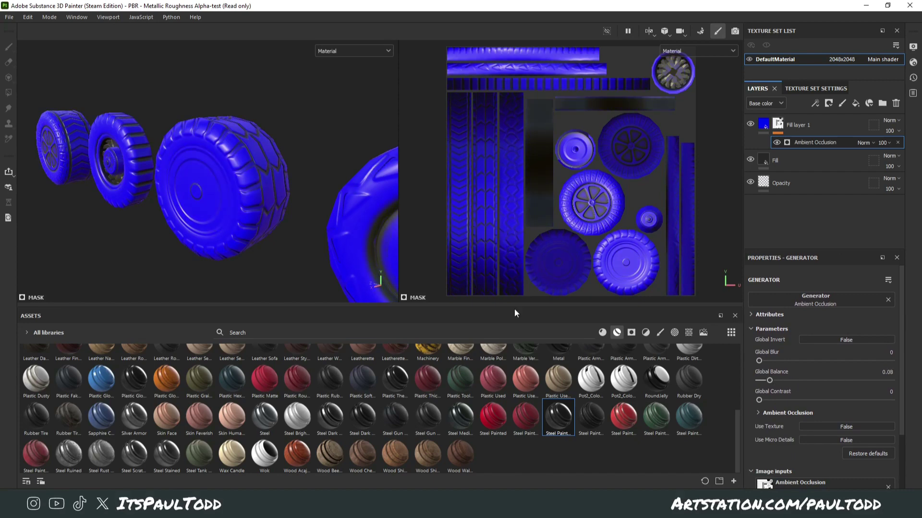
{"action": "left_click_drag", "start_coordinate": [336, 192], "coordinate": [226, 153], "text": "alt"}
{"action": "left_click", "coordinate": [845, 340]}
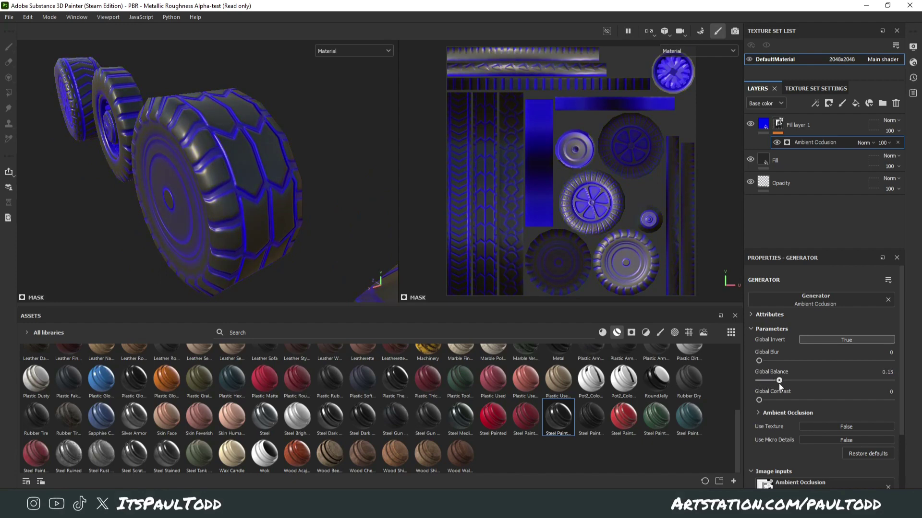
{"action": "left_click_drag", "start_coordinate": [778, 381], "coordinate": [772, 382]}
{"action": "left_click_drag", "start_coordinate": [253, 233], "coordinate": [315, 270], "text": "alt"}
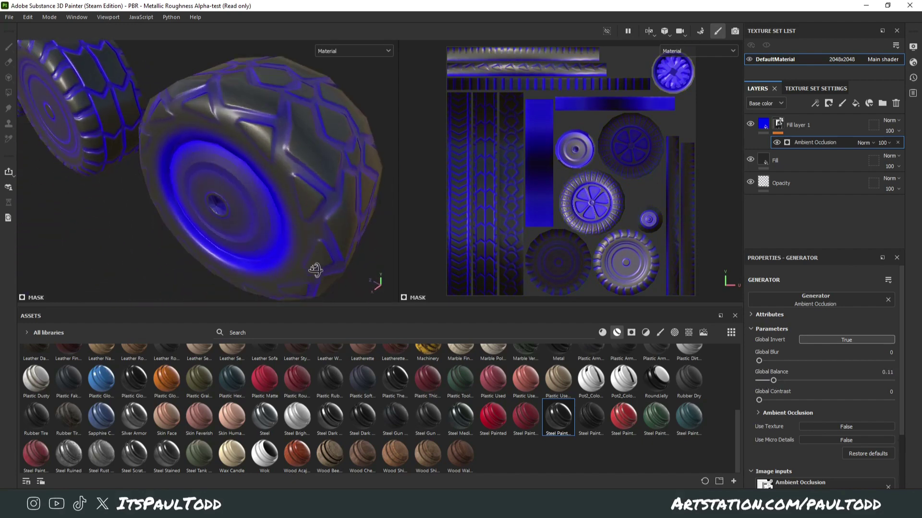
{"action": "scroll", "coordinate": [296, 221], "scroll_direction": "up", "scroll_amount": 3}
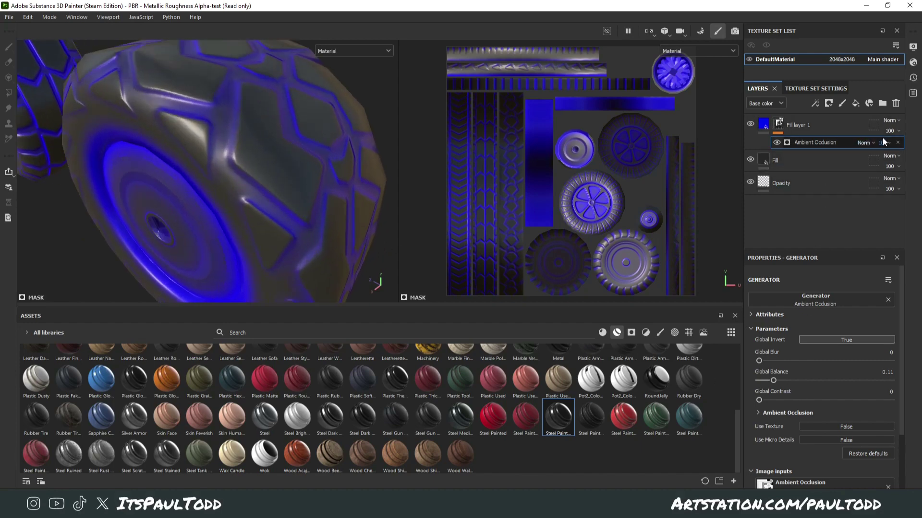
- Set the blue fill layer's blending mode to Multiply
{"action": "left_click", "coordinate": [892, 129]}
{"action": "left_click", "coordinate": [892, 120]}
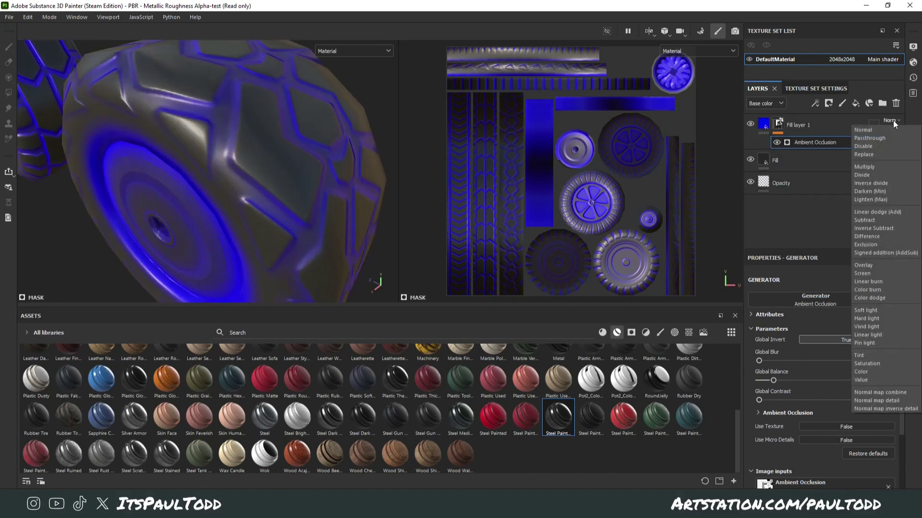
{"action": "left_click", "coordinate": [876, 169]}
- Examine the multiplied occlusion shading on the treads, rims and hubs of the different wheels
{"action": "left_click_drag", "start_coordinate": [241, 179], "coordinate": [320, 173], "text": "alt"}
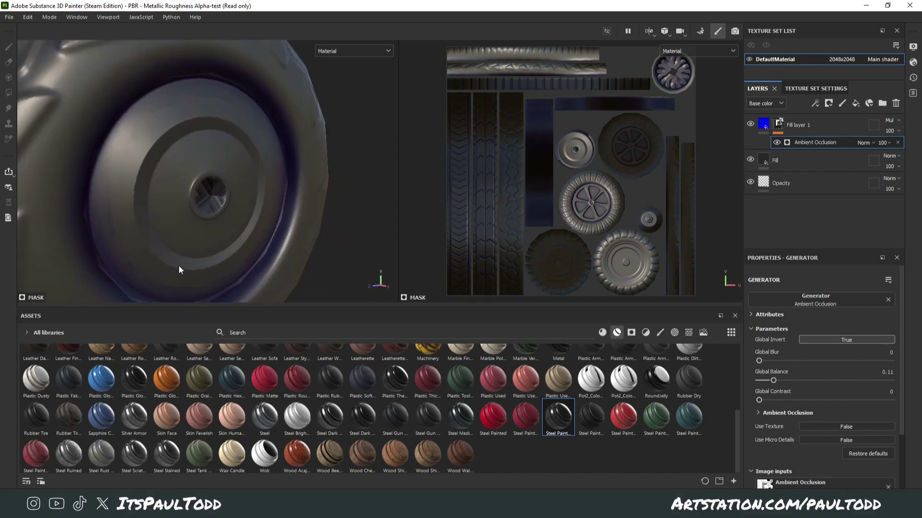
{"action": "scroll", "coordinate": [179, 266], "scroll_direction": "down", "scroll_amount": 5}
{"action": "left_click_drag", "start_coordinate": [153, 198], "coordinate": [190, 191], "text": "alt"}
{"action": "scroll", "coordinate": [308, 190], "scroll_direction": "up", "scroll_amount": 5}
{"action": "scroll", "coordinate": [270, 247], "scroll_direction": "down", "scroll_amount": 3}
{"action": "left_click_drag", "start_coordinate": [269, 247], "coordinate": [307, 205], "text": "alt"}
{"action": "scroll", "coordinate": [297, 174], "scroll_direction": "down", "scroll_amount": 3}
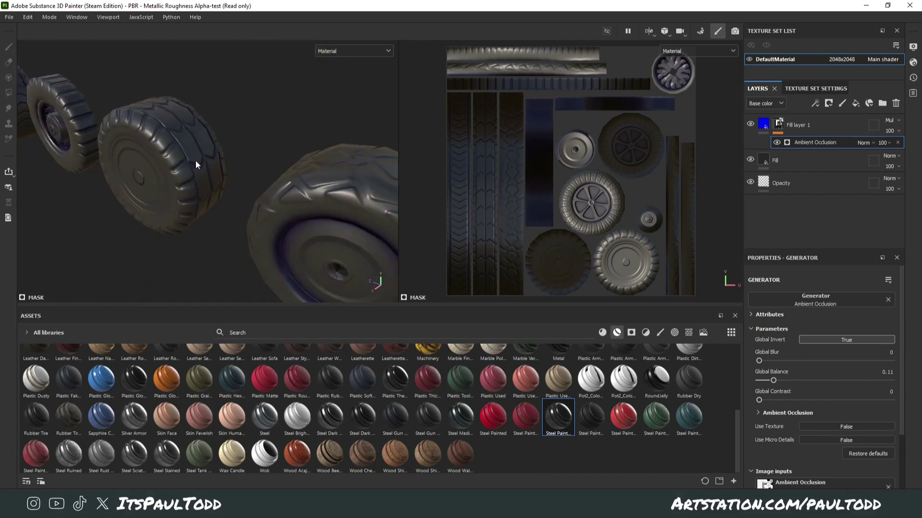
{"action": "left_click_drag", "start_coordinate": [196, 165], "coordinate": [316, 134], "text": "alt"}
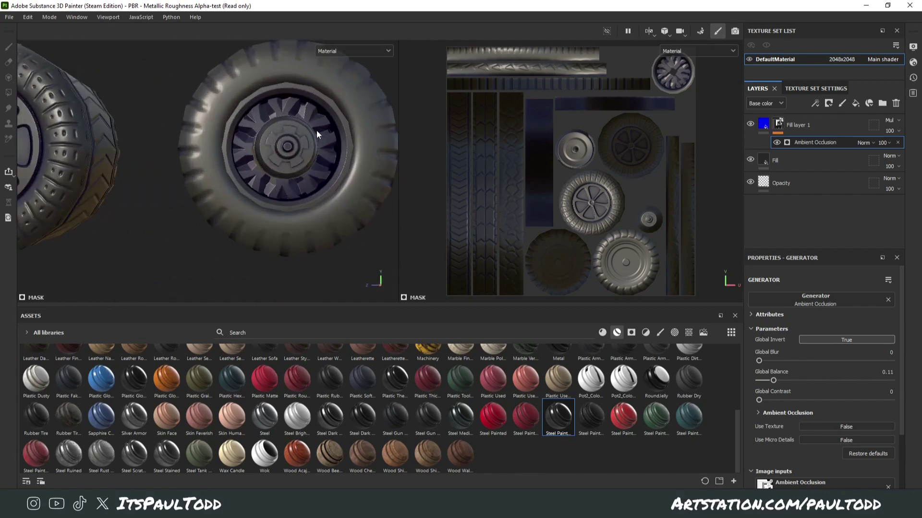
{"action": "scroll", "coordinate": [316, 131], "scroll_direction": "up", "scroll_amount": 3}
- Try a near-black blue, 000330, as the occlusion layer's base color and check it on the wheel
{"action": "left_click", "coordinate": [811, 126]}
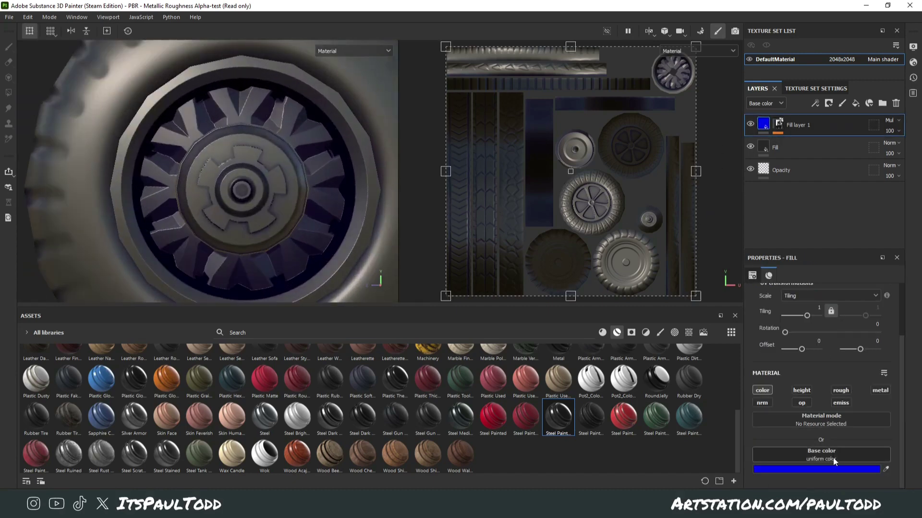
{"action": "left_click", "coordinate": [833, 462]}
{"action": "left_click_drag", "start_coordinate": [759, 436], "coordinate": [782, 427]}
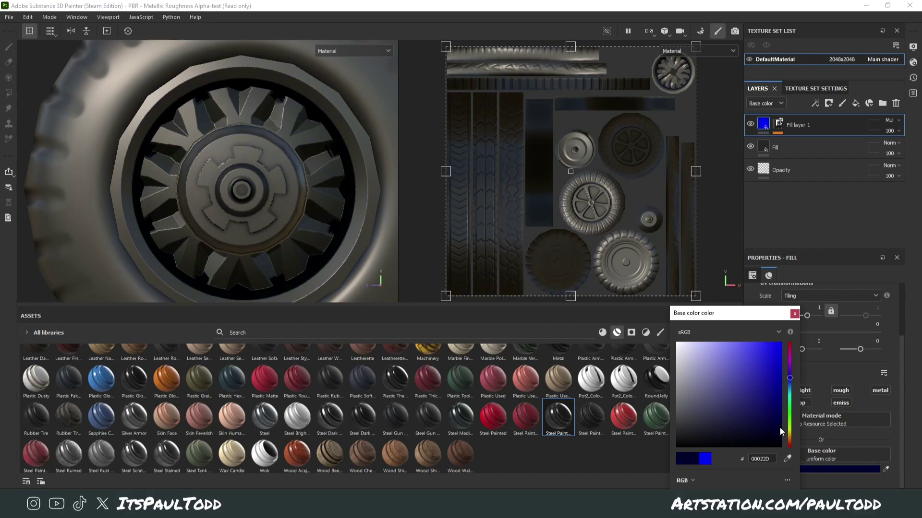
{"action": "scroll", "coordinate": [259, 192], "scroll_direction": "down", "scroll_amount": 3}
{"action": "left_click_drag", "start_coordinate": [259, 192], "coordinate": [353, 229], "text": "alt"}
{"action": "scroll", "coordinate": [183, 197], "scroll_direction": "down", "scroll_amount": 2}
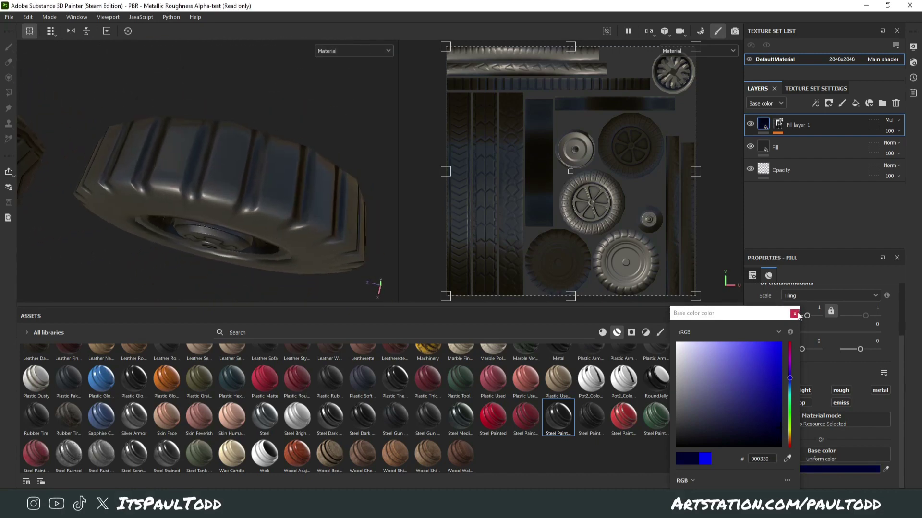
- Set the occlusion layer's base color to bright blue 000EF9 and check it on the wheels
{"action": "mouse_move", "coordinate": [779, 347]}
{"action": "left_mouse_down"}
{"action": "mouse_move", "coordinate": [781, 338]}
{"action": "mouse_move", "coordinate": [767, 368]}
{"action": "mouse_move", "coordinate": [784, 345]}
{"action": "left_mouse_up"}
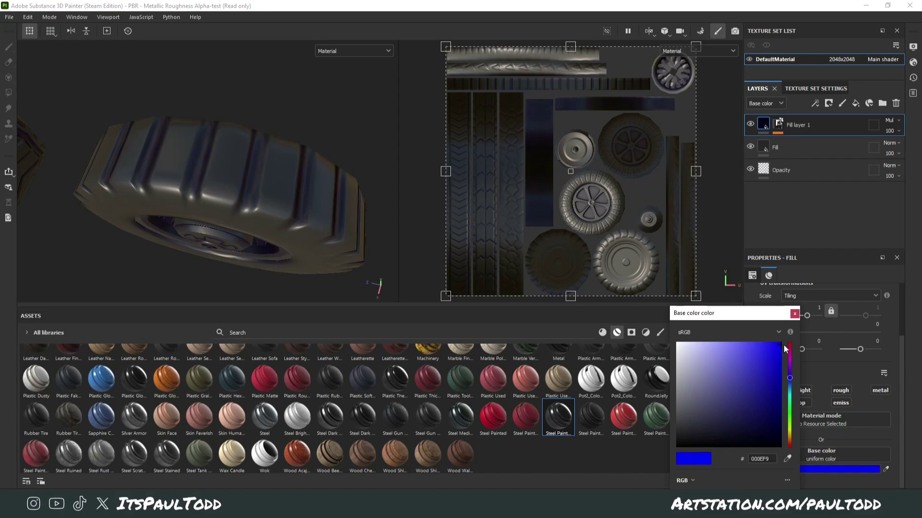
{"action": "left_click", "coordinate": [795, 314]}
{"action": "left_click_drag", "start_coordinate": [273, 192], "coordinate": [296, 154], "text": "alt"}
{"action": "scroll", "coordinate": [317, 175], "scroll_direction": "down", "scroll_amount": 3}
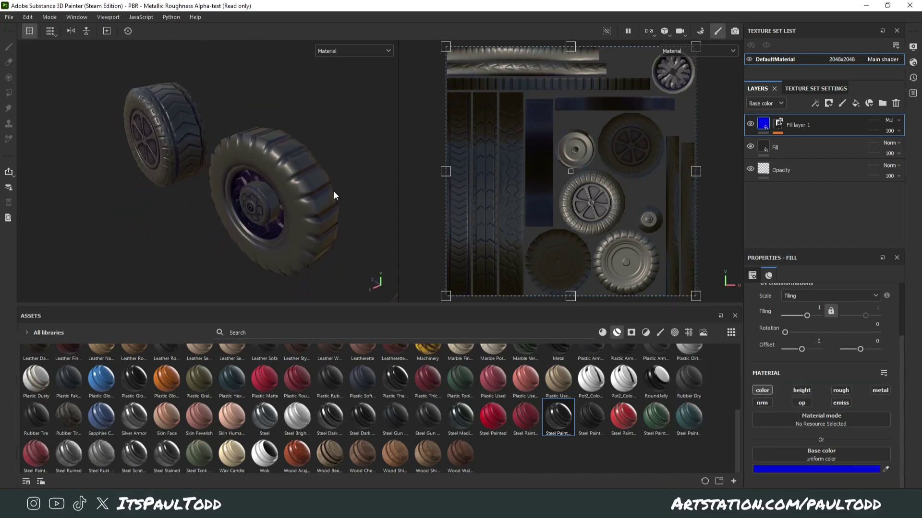
{"action": "left_click_drag", "start_coordinate": [333, 191], "coordinate": [305, 192], "text": "alt"}
- Rename the blue occlusion fill layer as AO
{"action": "double_click", "coordinate": [798, 122]}
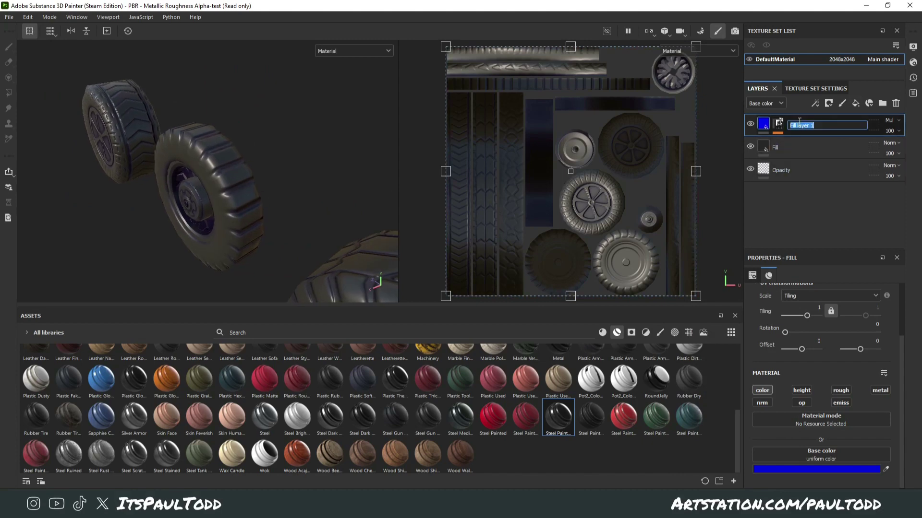
{"action": "type", "text": "AO"}
{"action": "key", "text": "Return"}
- Add a new fill layer above AO and give it a black mask
{"action": "left_click", "coordinate": [855, 103]}
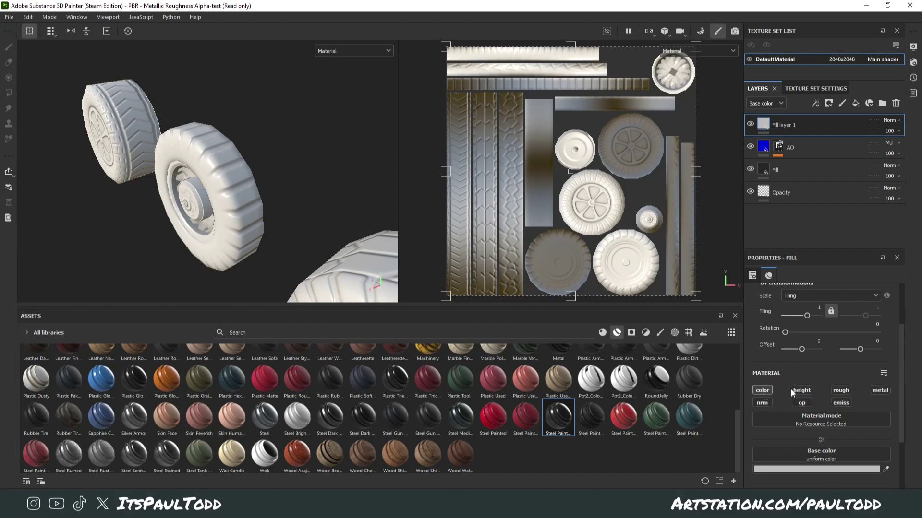
{"action": "right_click", "coordinate": [802, 125]}
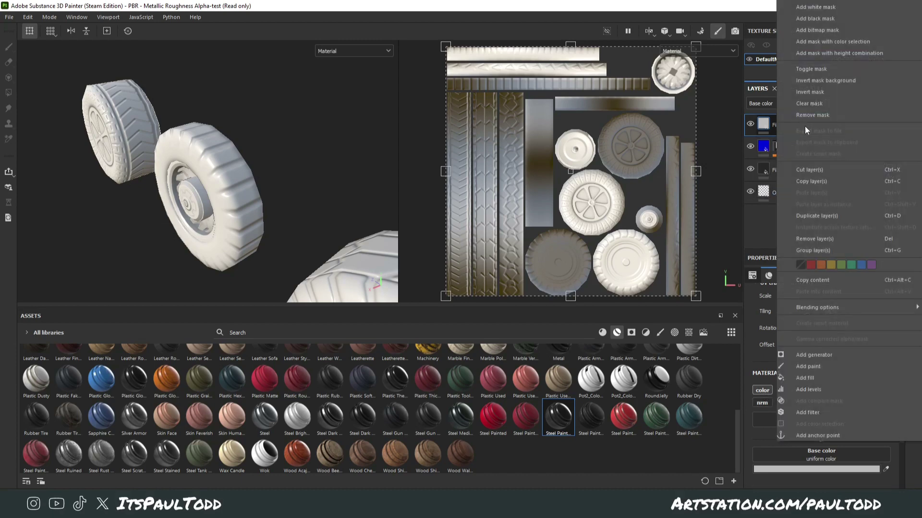
{"action": "left_click", "coordinate": [836, 19]}
- Add a generator to the new fill layer's mask and choose Curvature for it
{"action": "right_click", "coordinate": [778, 123]}
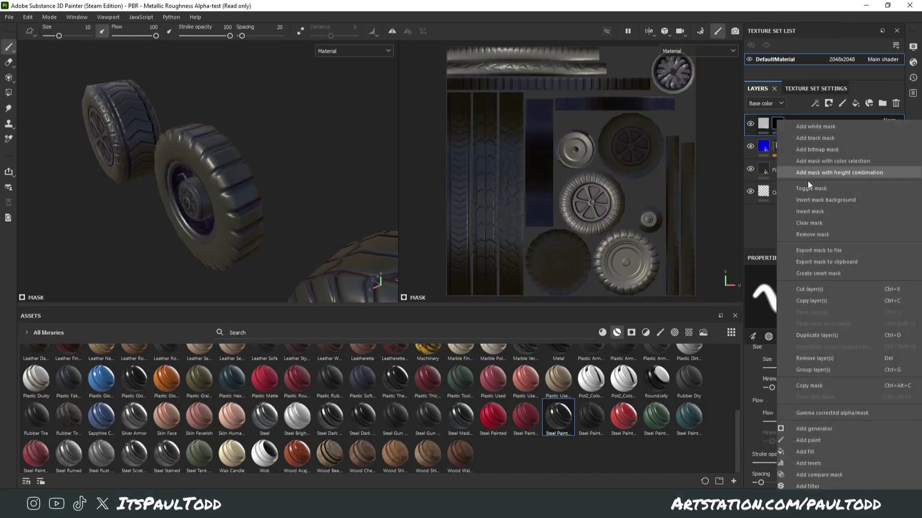
{"action": "left_click", "coordinate": [841, 423]}
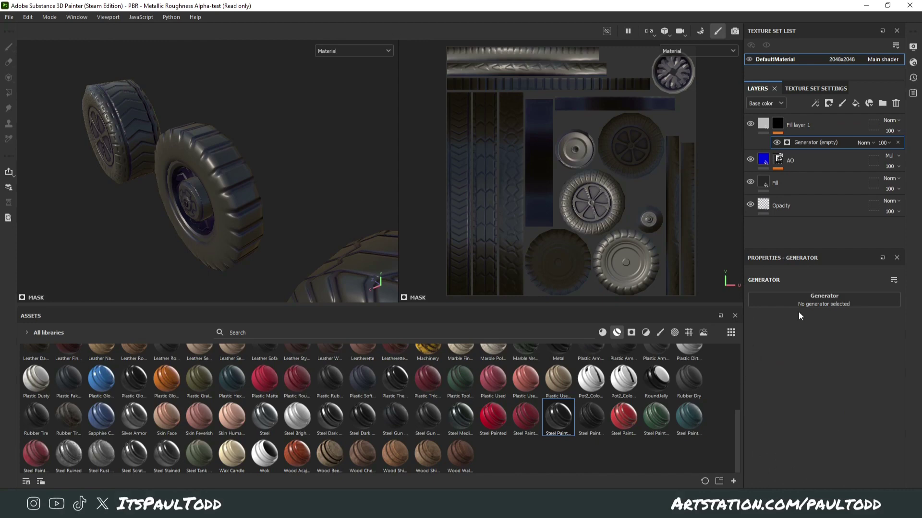
{"action": "left_click", "coordinate": [804, 300]}
{"action": "type", "text": "amb cu"}
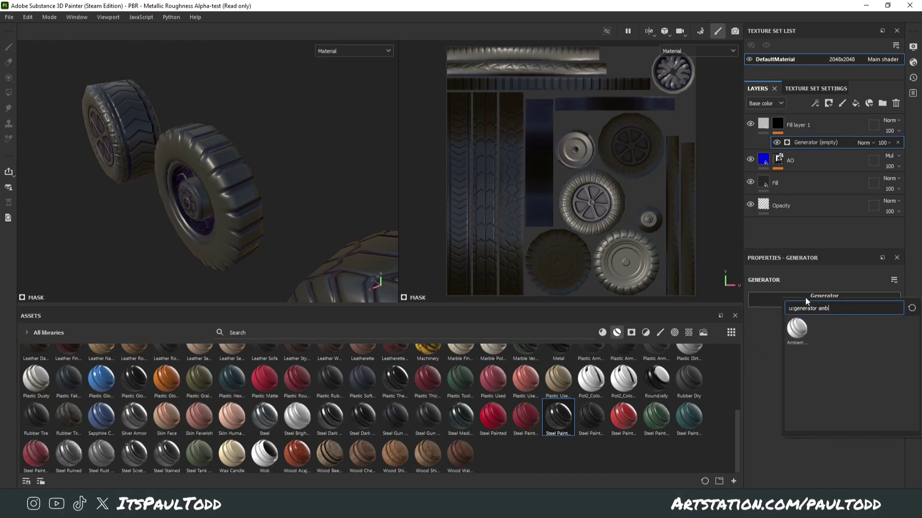
{"action": "key", "text": "BackSpace"}
{"action": "key", "text": "BackSpace"}
{"action": "key", "text": "BackSpace"}
{"action": "key", "text": "BackSpace"}
{"action": "key", "text": "BackSpace"}
{"action": "key", "text": "BackSpace"}
{"action": "type", "text": "cur"}
{"action": "left_click", "coordinate": [797, 330]}
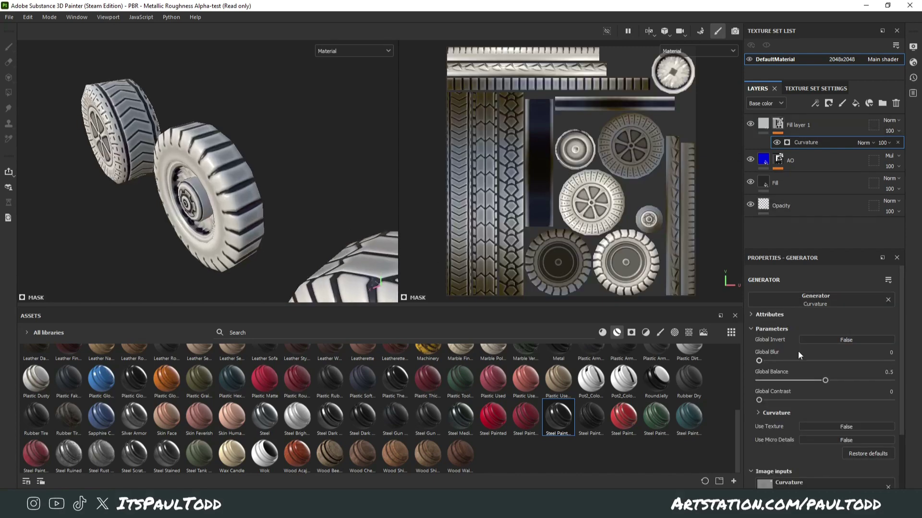
- Set the Curvature generator's global balance to 0.03 and check the tread edges on the tyres
{"action": "left_click_drag", "start_coordinate": [231, 178], "coordinate": [257, 172], "text": "alt"}
{"action": "middle_click_drag", "start_coordinate": [288, 179], "coordinate": [120, 161], "text": "alt"}
{"action": "left_click_drag", "start_coordinate": [365, 215], "coordinate": [283, 230], "text": "alt"}
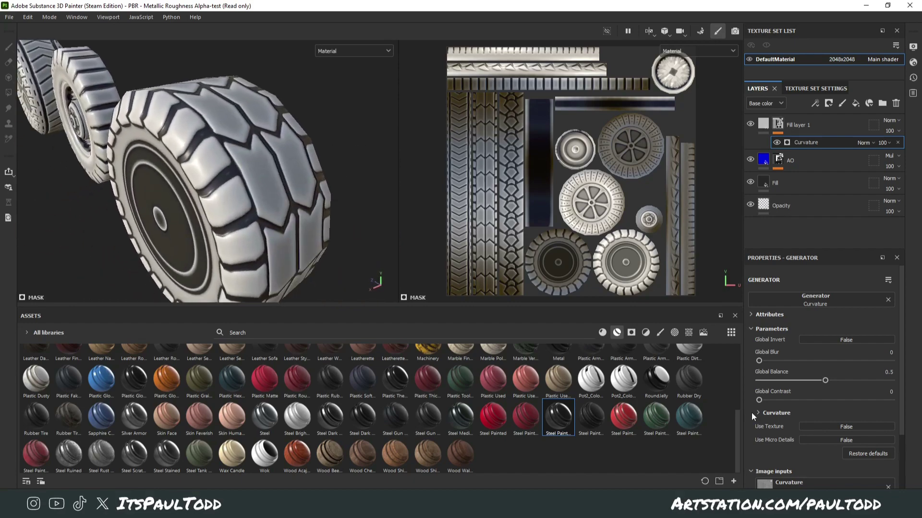
{"action": "left_click_drag", "start_coordinate": [799, 379], "coordinate": [762, 391]}
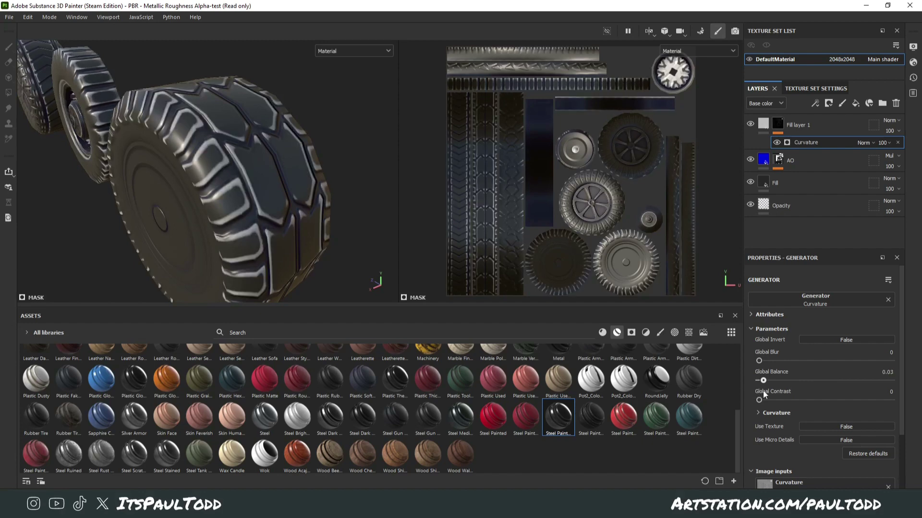
{"action": "left_click_drag", "start_coordinate": [268, 226], "coordinate": [288, 172], "text": "alt"}
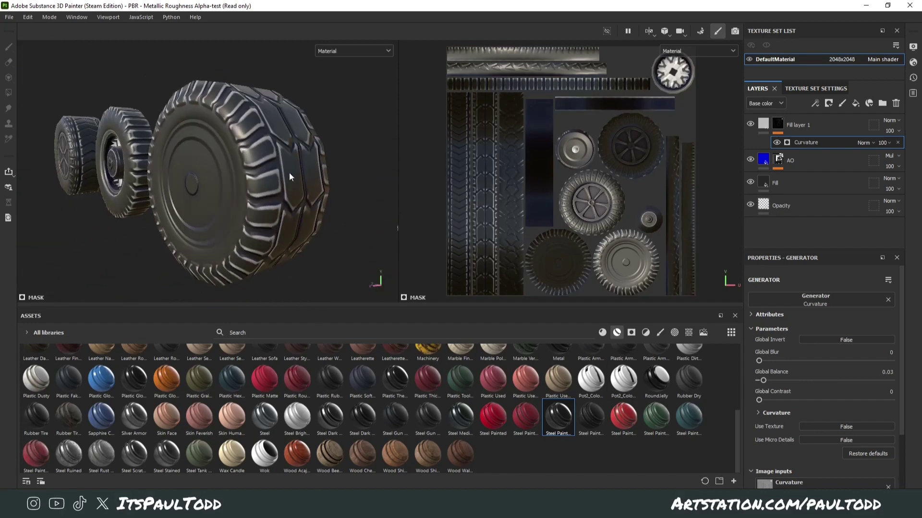
{"action": "middle_click_drag", "start_coordinate": [288, 172], "coordinate": [157, 162], "text": "alt"}
{"action": "left_click_drag", "start_coordinate": [157, 161], "coordinate": [384, 192], "text": "alt"}
- Sample the dark grey of the Fill layer as the curvature layer's base color
{"action": "left_click", "coordinate": [797, 126]}
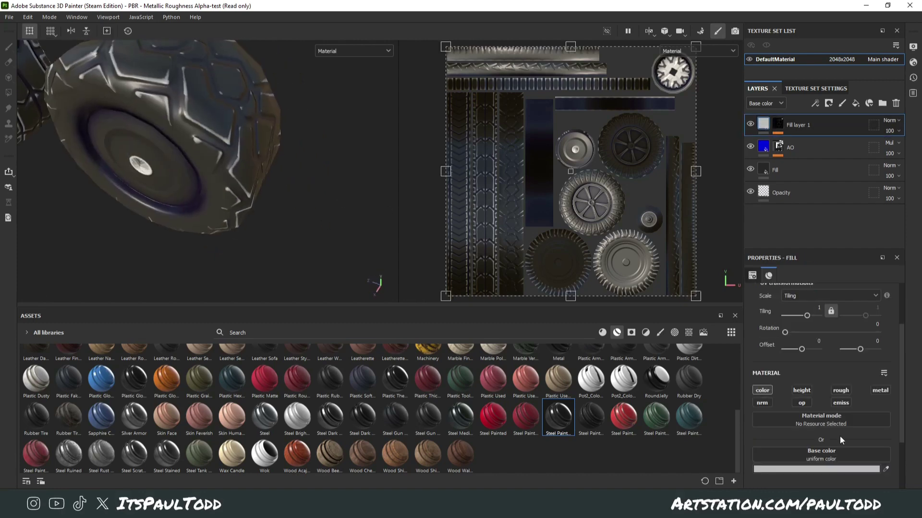
{"action": "left_click", "coordinate": [885, 469]}
{"action": "left_click", "coordinate": [764, 170]}
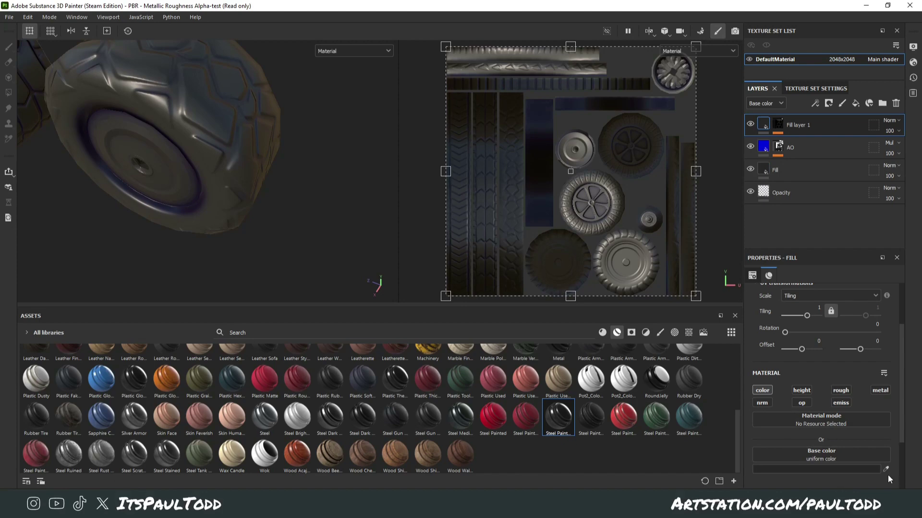
- Lighten the curvature layer's base color to grey 686868 and check the edge highlights on the wheels
{"action": "left_click", "coordinate": [851, 470]}
{"action": "left_click_drag", "start_coordinate": [697, 389], "coordinate": [671, 406]}
{"action": "left_click_drag", "start_coordinate": [211, 195], "coordinate": [308, 204], "text": "alt"}
{"action": "right_click_drag", "start_coordinate": [309, 204], "coordinate": [324, 215], "text": "alt"}
{"action": "middle_click_drag", "start_coordinate": [282, 217], "coordinate": [344, 189], "text": "alt"}
{"action": "left_click_drag", "start_coordinate": [343, 192], "coordinate": [278, 207], "text": "alt"}
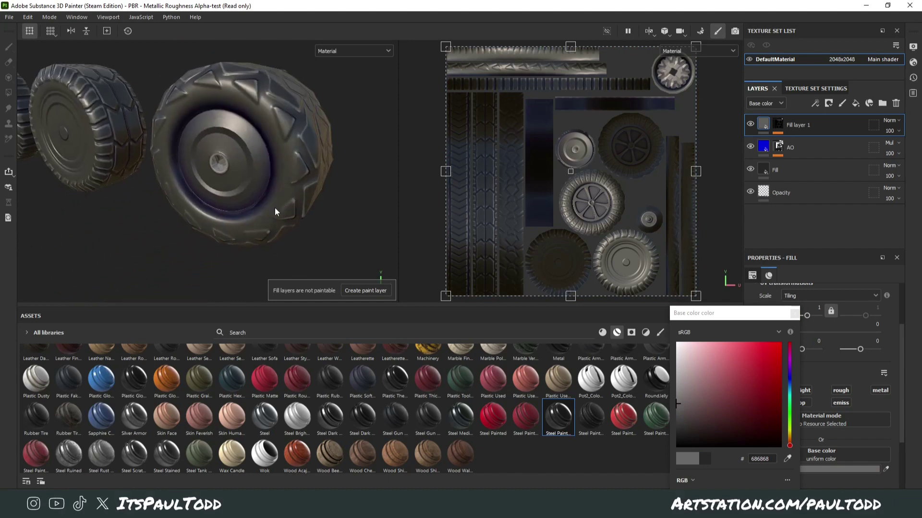
- Add a new folder at the top of the layer stack
{"action": "left_click", "coordinate": [778, 198]}
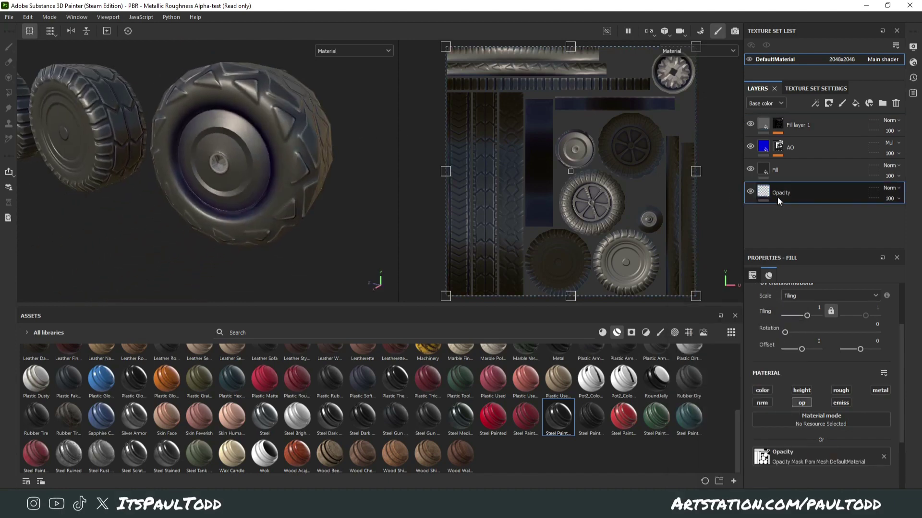
{"action": "left_click", "coordinate": [768, 128]}
{"action": "left_click", "coordinate": [786, 171]}
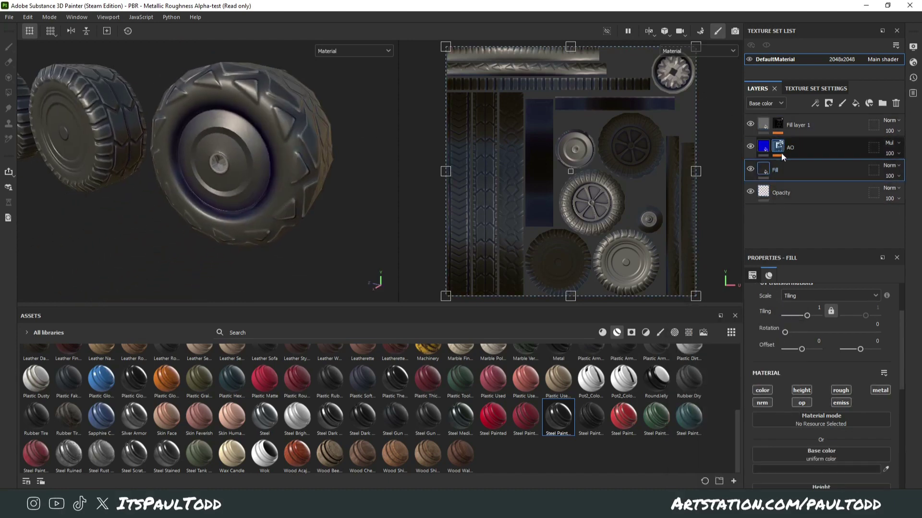
{"action": "left_click", "coordinate": [819, 131], "text": "ctrl"}
{"action": "left_click", "coordinate": [883, 107]}
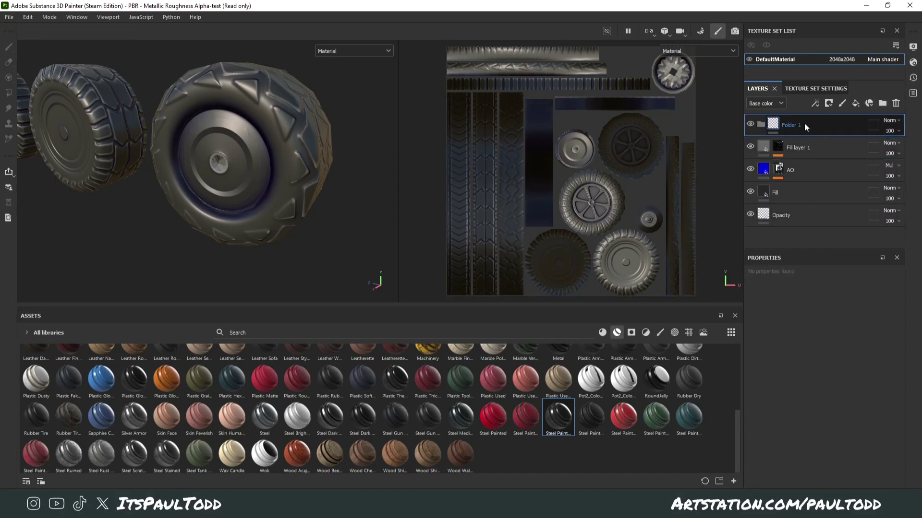
- Move Fill layer 1, AO and Fill into the new folder and check the grouping by collapsing and hiding it
{"action": "left_click", "coordinate": [802, 150]}
{"action": "left_click", "coordinate": [793, 198], "text": "shift"}
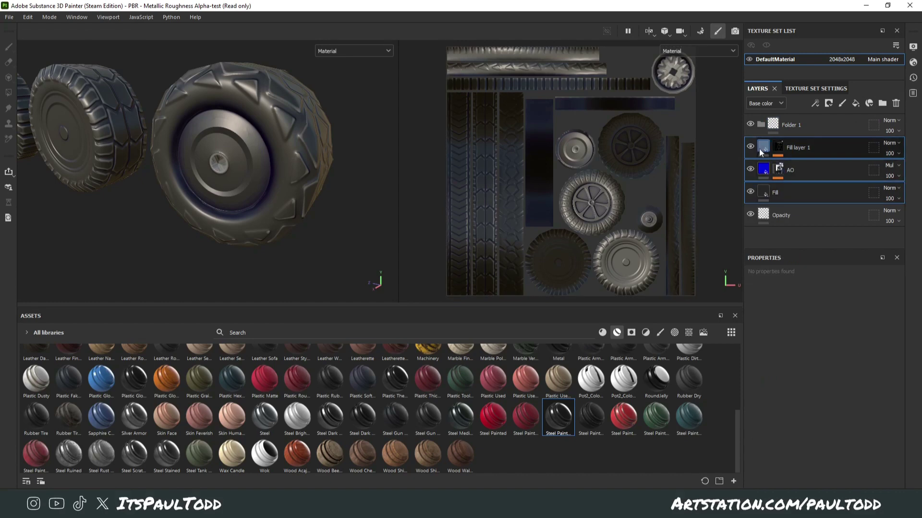
{"action": "left_click_drag", "start_coordinate": [797, 148], "coordinate": [795, 123]}
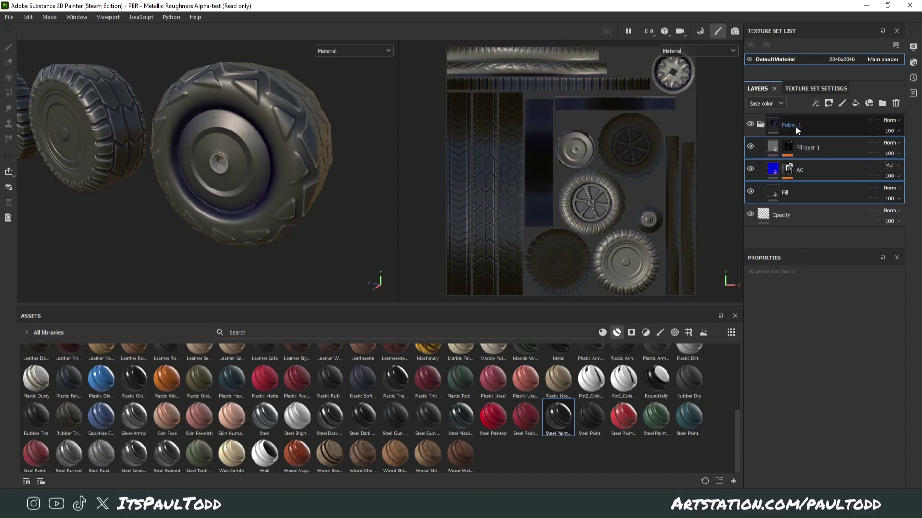
{"action": "left_click", "coordinate": [760, 125]}
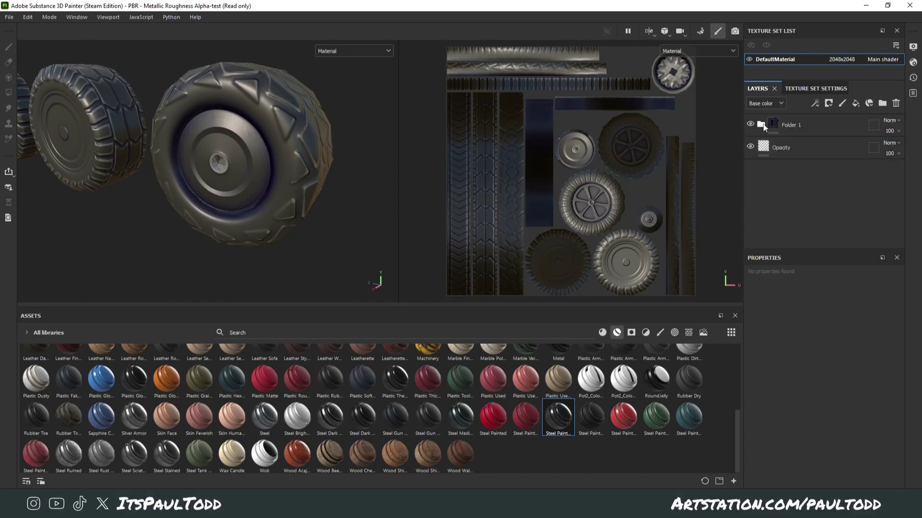
{"action": "left_click", "coordinate": [760, 125]}
{"action": "left_click", "coordinate": [749, 124]}
{"action": "left_click", "coordinate": [750, 124]}
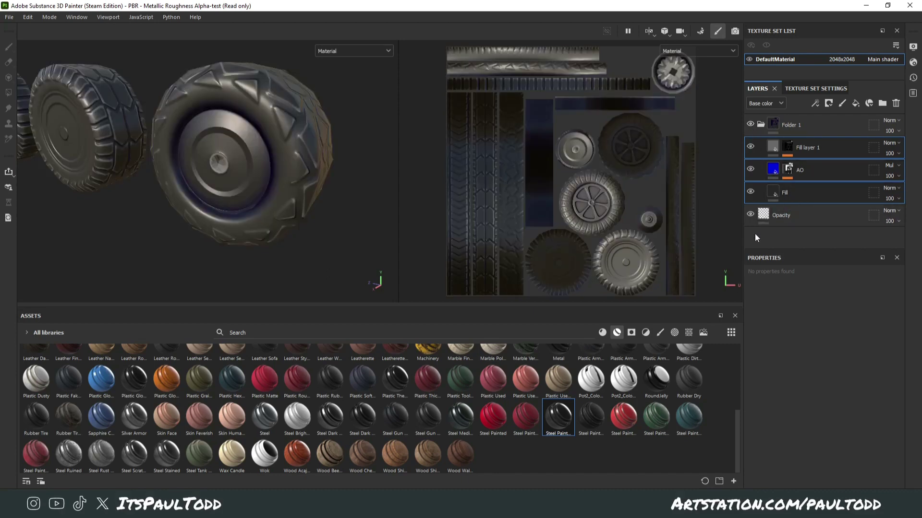
- Move the Opacity layer above Folder 1 and check the cutouts on the wheels
{"action": "left_click_drag", "start_coordinate": [787, 216], "coordinate": [805, 115]}
{"action": "scroll", "coordinate": [175, 142], "scroll_direction": "down", "scroll_amount": 6}
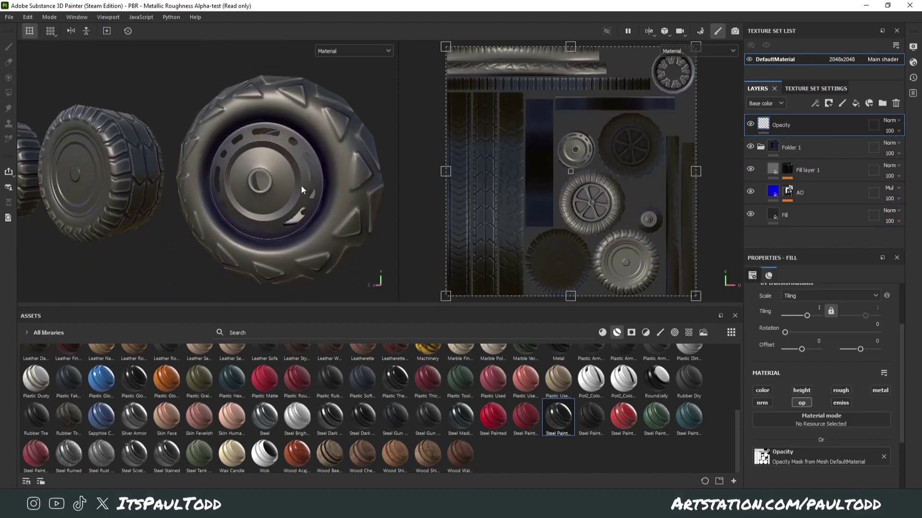
{"action": "middle_click_drag", "start_coordinate": [413, 207], "coordinate": [375, 207], "text": "alt"}
{"action": "scroll", "coordinate": [376, 206], "scroll_direction": "up", "scroll_amount": 4}
{"action": "left_click_drag", "start_coordinate": [375, 206], "coordinate": [249, 189], "text": "alt"}
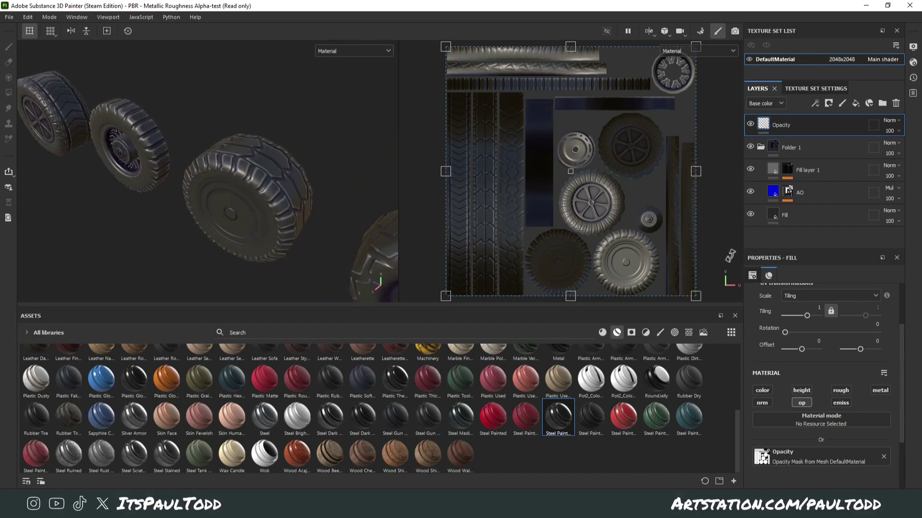
- Rename Fill layer 1 in the folder as Curv
{"action": "left_click", "coordinate": [816, 177]}
{"action": "double_click", "coordinate": [809, 171]}
{"action": "type", "text": "Curv"}
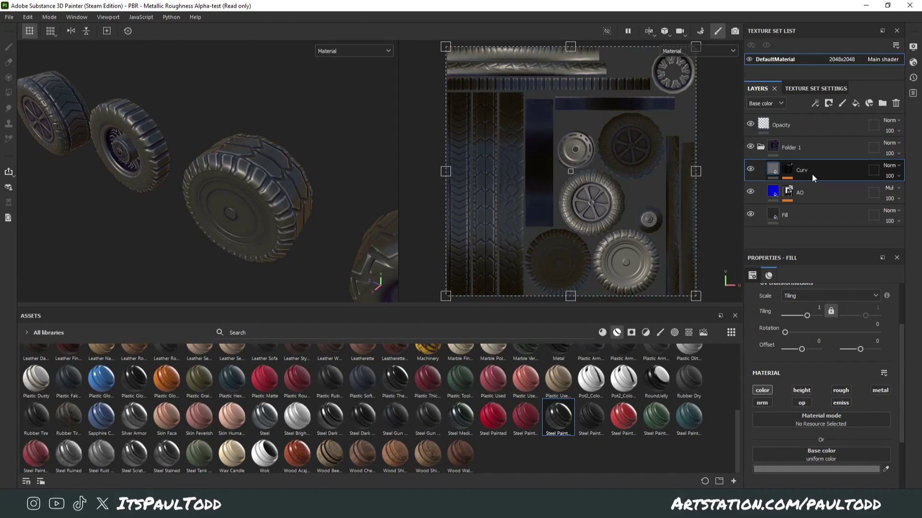
{"action": "key", "text": "Return"}
- Show only the base color channel and add a new fill layer above Curv
{"action": "left_click_drag", "start_coordinate": [144, 151], "coordinate": [254, 168], "text": "alt"}
{"action": "key", "text": "c"}
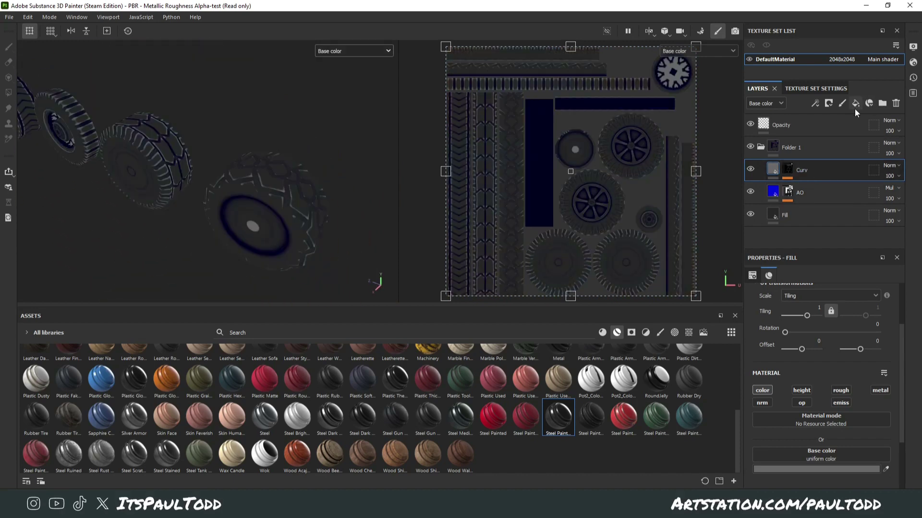
{"action": "left_click", "coordinate": [855, 103]}
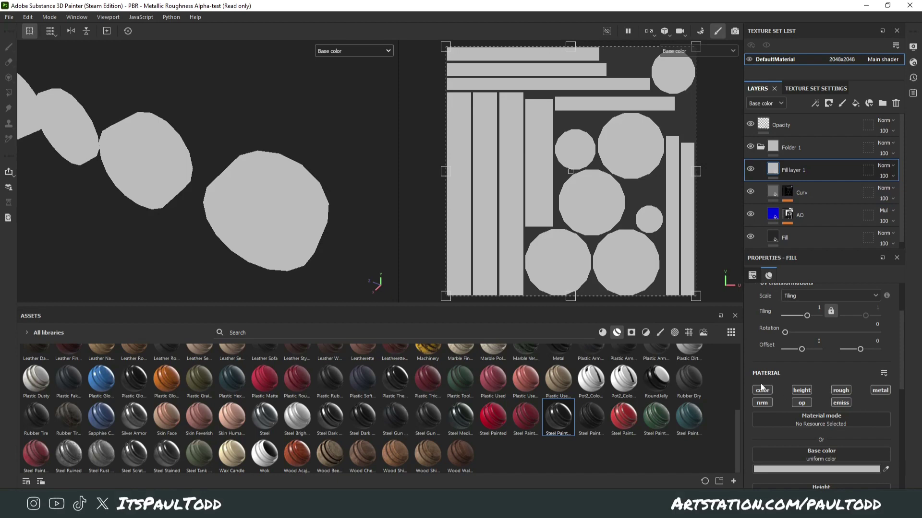
- Add a filter to the new fill layer and choose Baked Lighting Stylized for it
{"action": "right_click", "coordinate": [770, 169]}
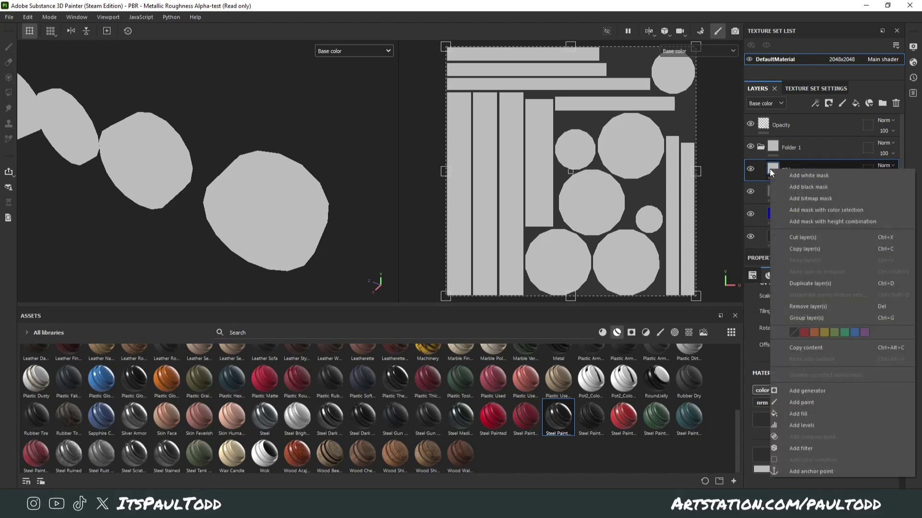
{"action": "left_click", "coordinate": [828, 447]}
{"action": "left_click", "coordinate": [813, 323]}
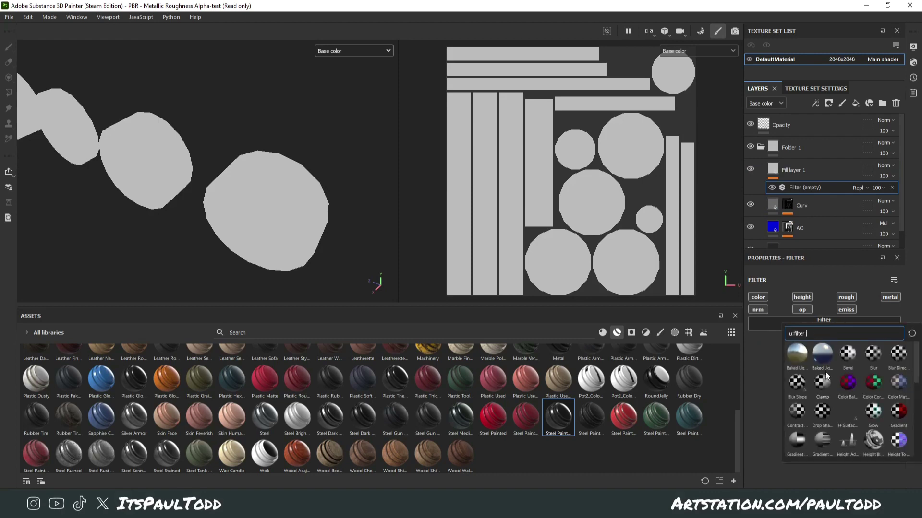
{"action": "left_click", "coordinate": [821, 354]}
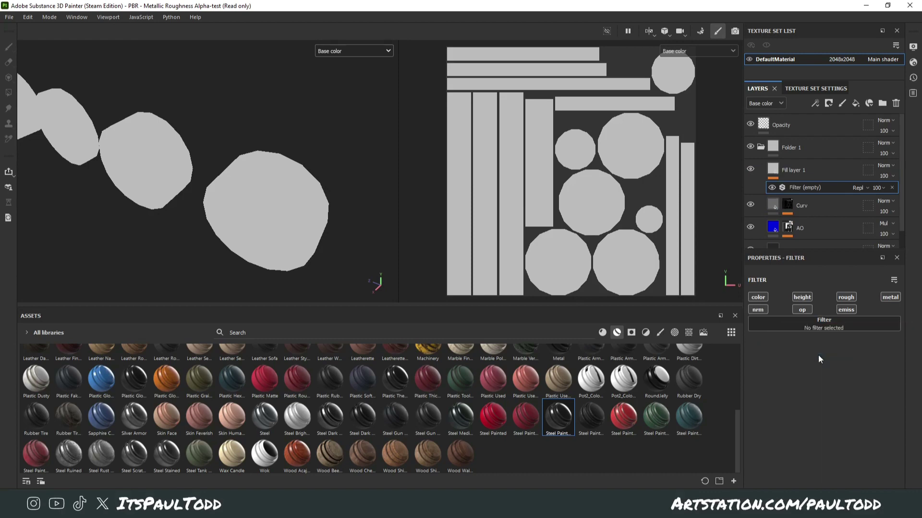
{"action": "left_click_drag", "start_coordinate": [264, 212], "coordinate": [292, 161], "text": "alt"}
{"action": "scroll", "coordinate": [522, 206], "scroll_direction": "up", "scroll_amount": 1}
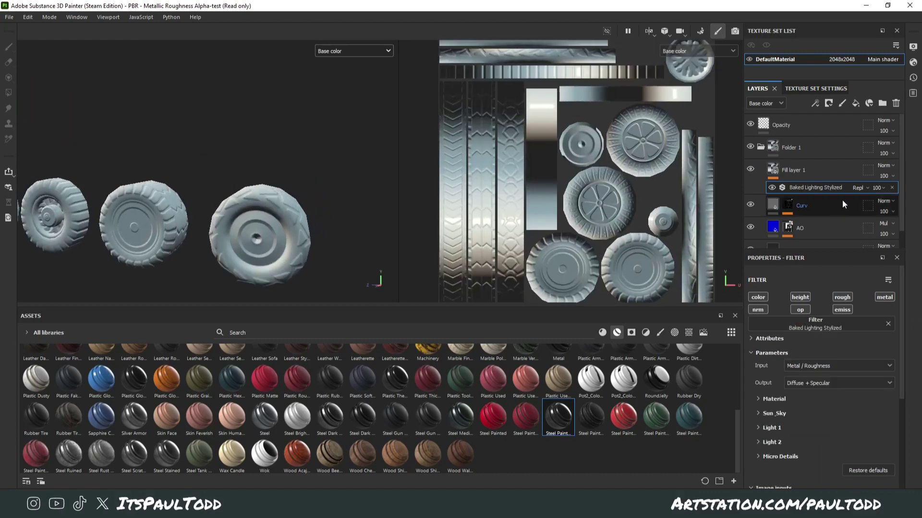
- Set the baked lighting fill layer's blend mode to Soft light and check the wheels in base color and Material display
{"action": "left_click", "coordinate": [885, 166]}
{"action": "left_click", "coordinate": [874, 356]}
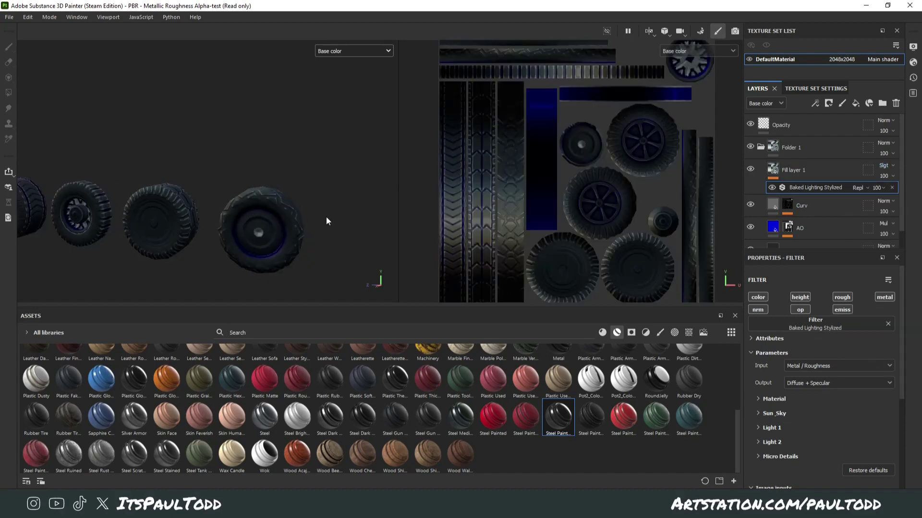
{"action": "left_click_drag", "start_coordinate": [326, 217], "coordinate": [239, 244], "text": "alt"}
{"action": "scroll", "coordinate": [282, 218], "scroll_direction": "up", "scroll_amount": 3}
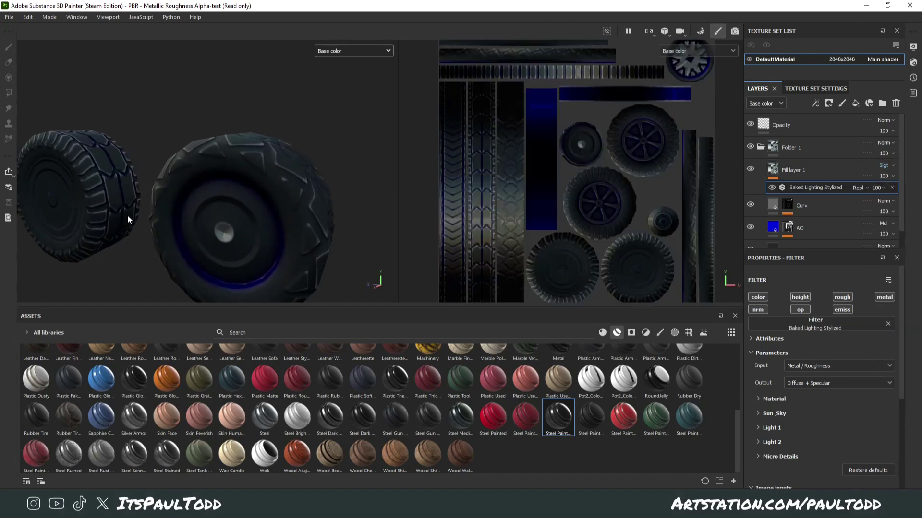
{"action": "left_click_drag", "start_coordinate": [130, 212], "coordinate": [203, 224], "text": "alt"}
{"action": "left_click", "coordinate": [361, 50]}
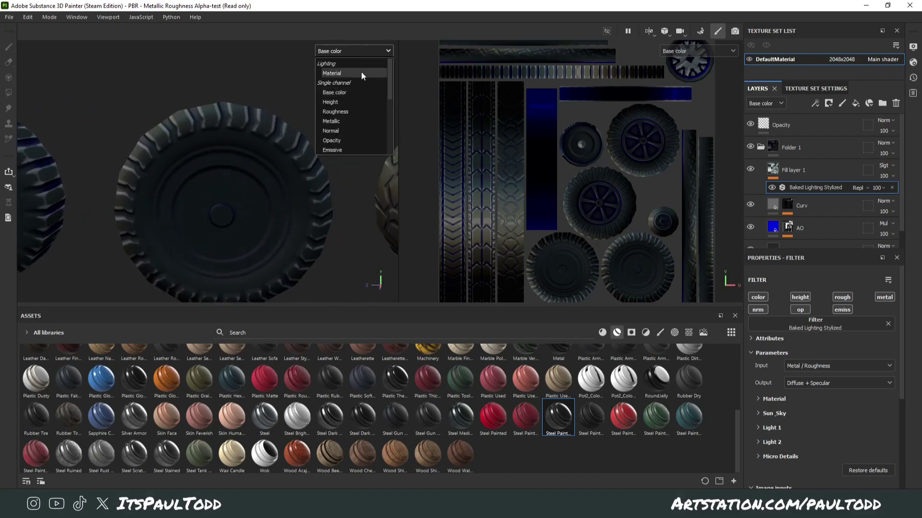
{"action": "left_click", "coordinate": [361, 71]}
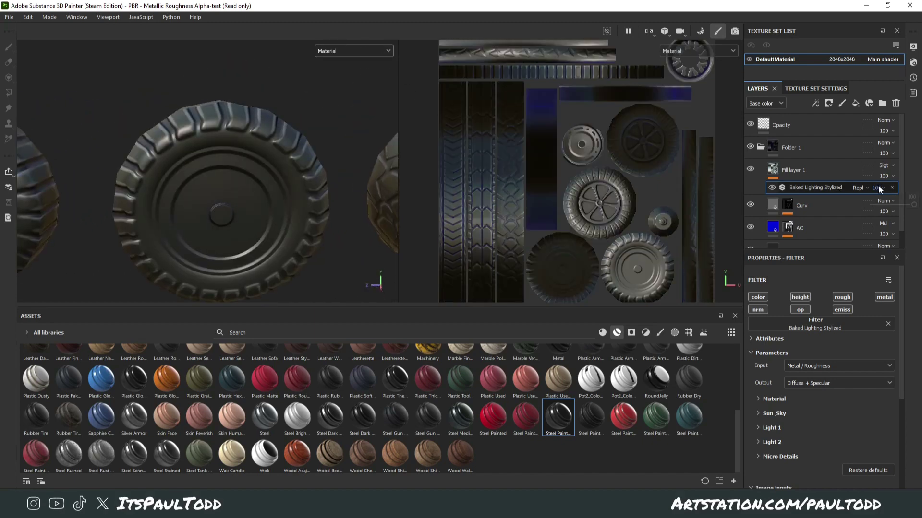
- Set the opacity of Fill layer 1 to 62 and check the baked lighting on the different wheels
{"action": "mouse_move", "coordinate": [905, 207]}
{"action": "left_mouse_down"}
{"action": "mouse_move", "coordinate": [898, 189]}
{"action": "mouse_move", "coordinate": [822, 194]}
{"action": "mouse_move", "coordinate": [907, 201]}
{"action": "mouse_move", "coordinate": [895, 201]}
{"action": "left_mouse_up"}
{"action": "left_click_drag", "start_coordinate": [240, 173], "coordinate": [177, 189], "text": "alt"}
{"action": "scroll", "coordinate": [232, 176], "scroll_direction": "up", "scroll_amount": 5}
{"action": "middle_click_drag", "start_coordinate": [232, 176], "coordinate": [78, 188], "text": "alt"}
{"action": "left_click_drag", "start_coordinate": [79, 188], "coordinate": [160, 164], "text": "alt"}
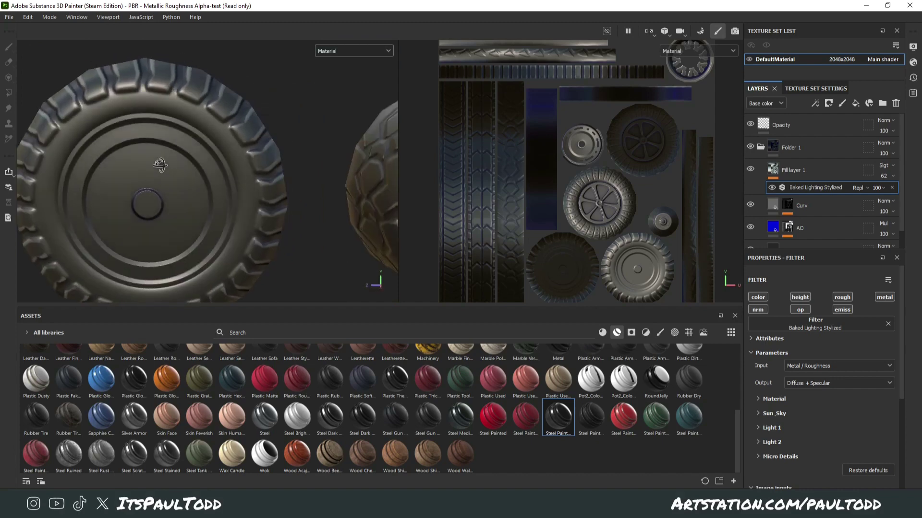
{"action": "middle_click_drag", "start_coordinate": [160, 164], "coordinate": [226, 169], "text": "alt"}
{"action": "left_click_drag", "start_coordinate": [226, 169], "coordinate": [198, 171], "text": "alt"}
{"action": "scroll", "coordinate": [212, 180], "scroll_direction": "down", "scroll_amount": 4}
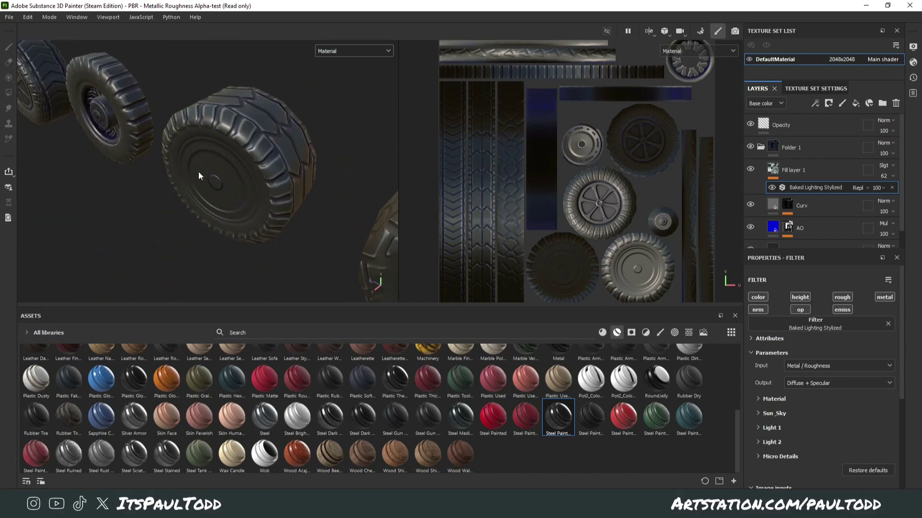
{"action": "middle_click_drag", "start_coordinate": [198, 172], "coordinate": [245, 192], "text": "alt"}
{"action": "scroll", "coordinate": [262, 168], "scroll_direction": "up", "scroll_amount": 5}
{"action": "left_click_drag", "start_coordinate": [246, 197], "coordinate": [269, 197], "text": "alt"}
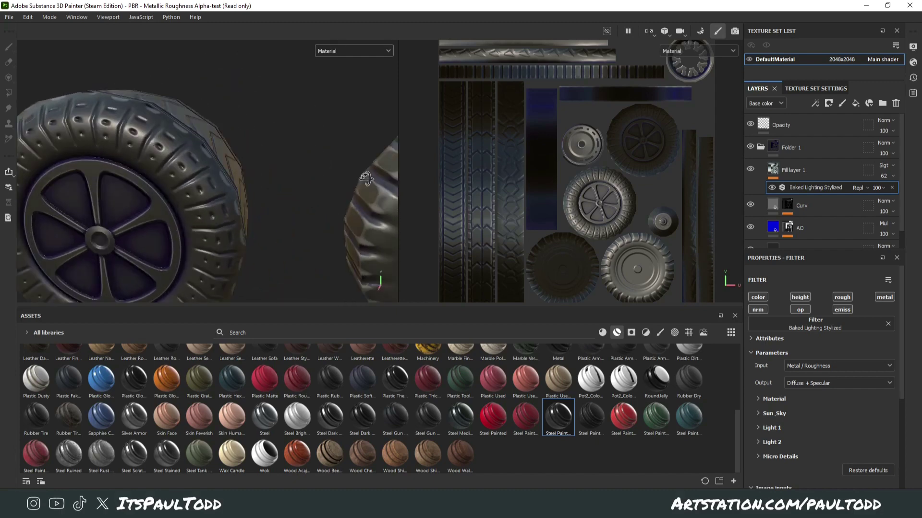
- Change the base color of the AO layer to dark red 7E0000
{"action": "left_click", "coordinate": [816, 228]}
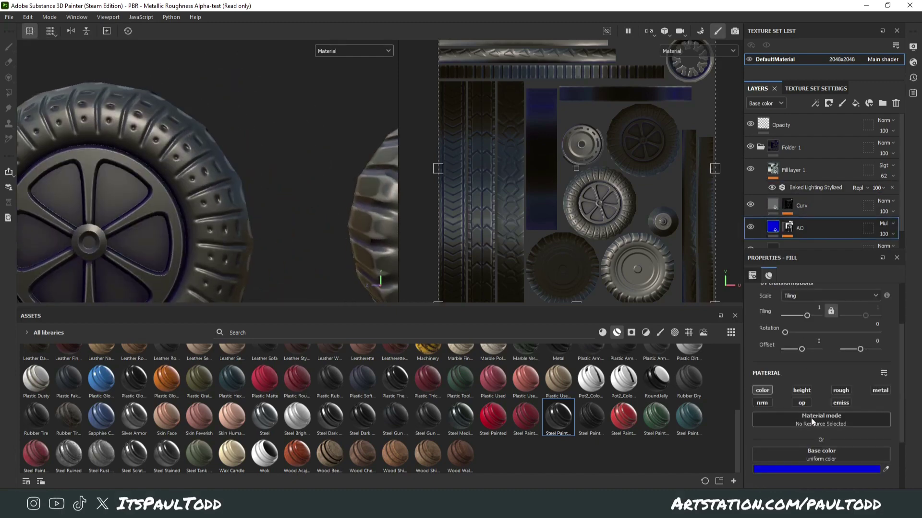
{"action": "left_click", "coordinate": [831, 469]}
{"action": "left_click", "coordinate": [788, 367]}
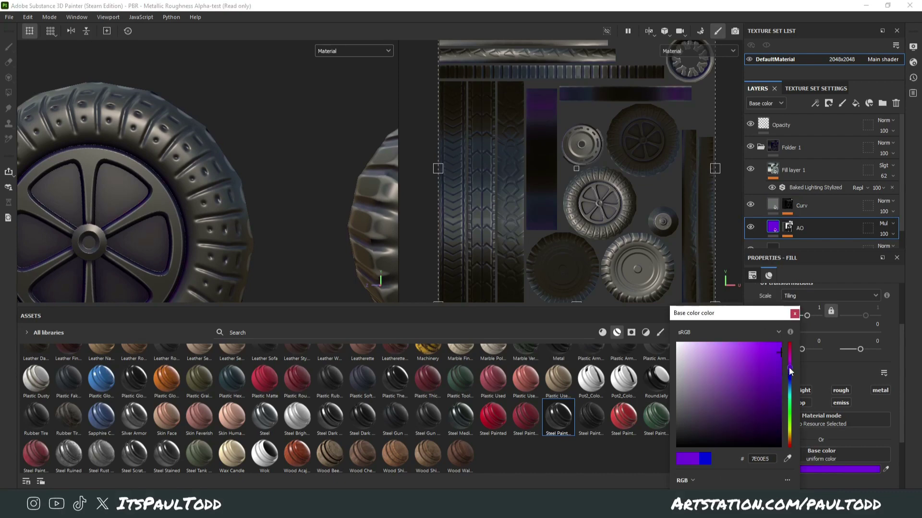
{"action": "left_click", "coordinate": [791, 348]}
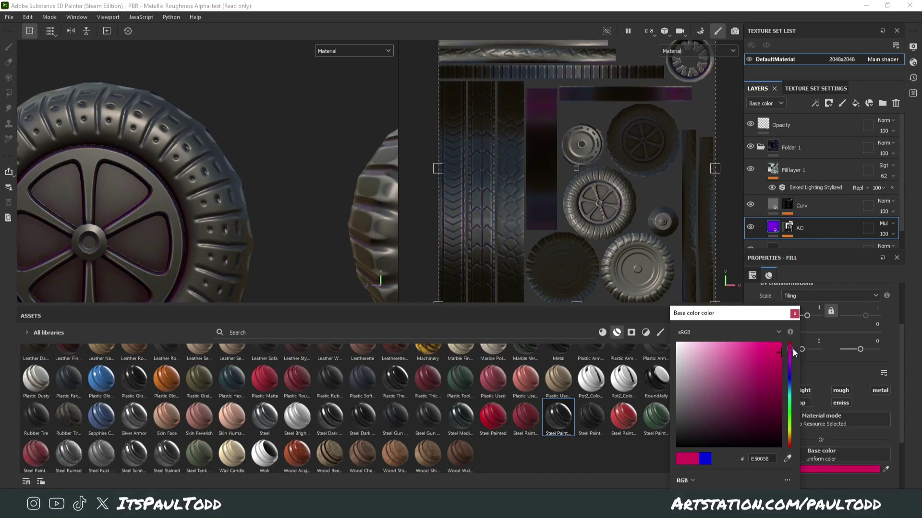
{"action": "left_click", "coordinate": [791, 344]}
{"action": "key", "text": "f"}
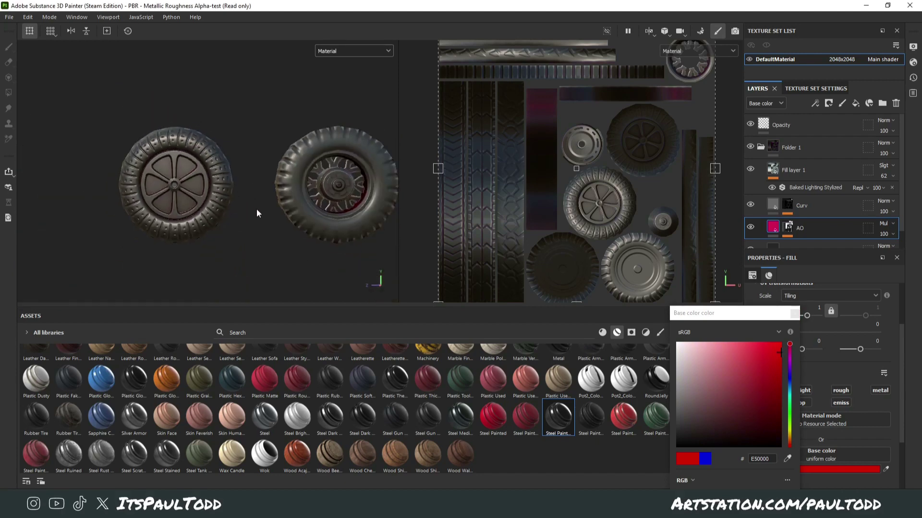
{"action": "right_click_drag", "start_coordinate": [259, 213], "coordinate": [216, 213], "text": "alt"}
{"action": "left_click_drag", "start_coordinate": [216, 214], "coordinate": [310, 235], "text": "alt"}
{"action": "right_click_drag", "start_coordinate": [310, 235], "coordinate": [383, 235], "text": "alt"}
{"action": "left_click_drag", "start_coordinate": [754, 364], "coordinate": [783, 397]}
{"action": "mouse_move", "coordinate": [263, 243]}
{"action": "left_mouse_down", "text": "alt"}
{"action": "mouse_move", "coordinate": [315, 236]}
{"action": "mouse_move", "coordinate": [246, 228]}
{"action": "left_mouse_up", "text": "alt"}
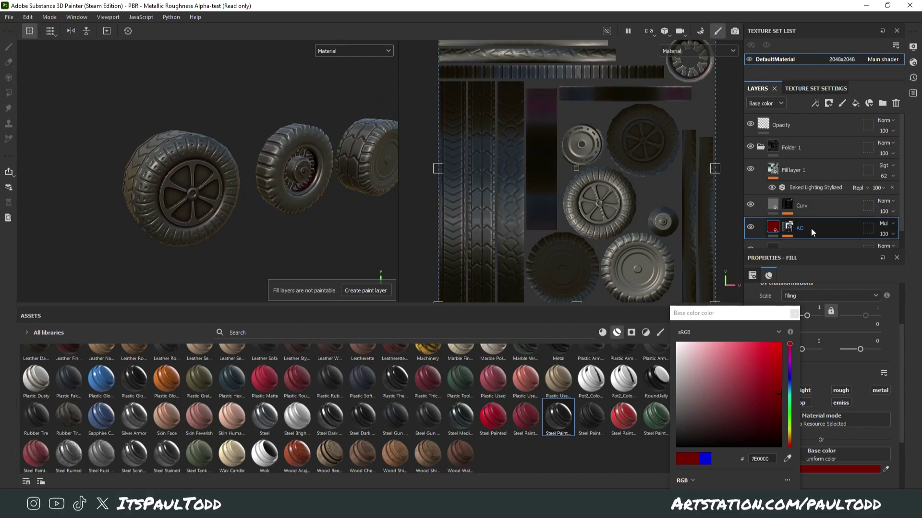
- Add a new fill layer above Fill layer 1 with only the roughness channel enabled
{"action": "left_click", "coordinate": [803, 168]}
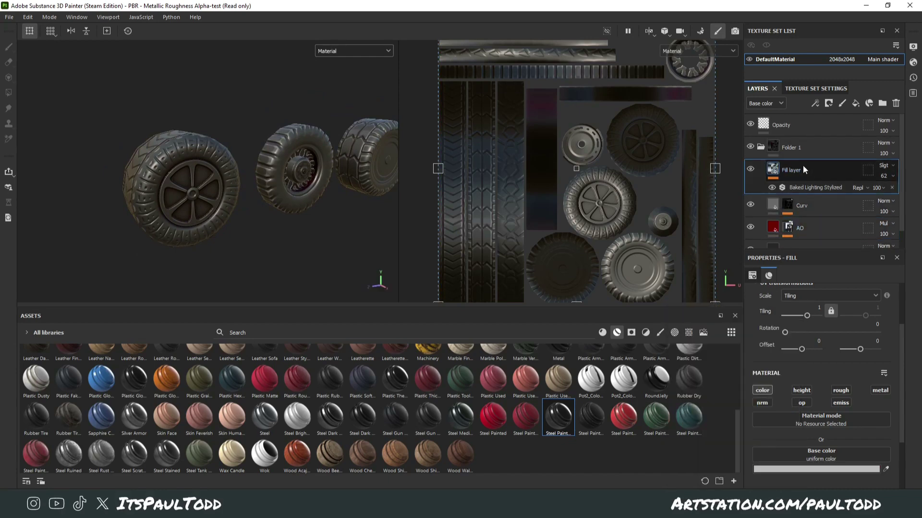
{"action": "left_click", "coordinate": [817, 211]}
{"action": "scroll", "coordinate": [820, 214], "scroll_direction": "down", "scroll_amount": 1}
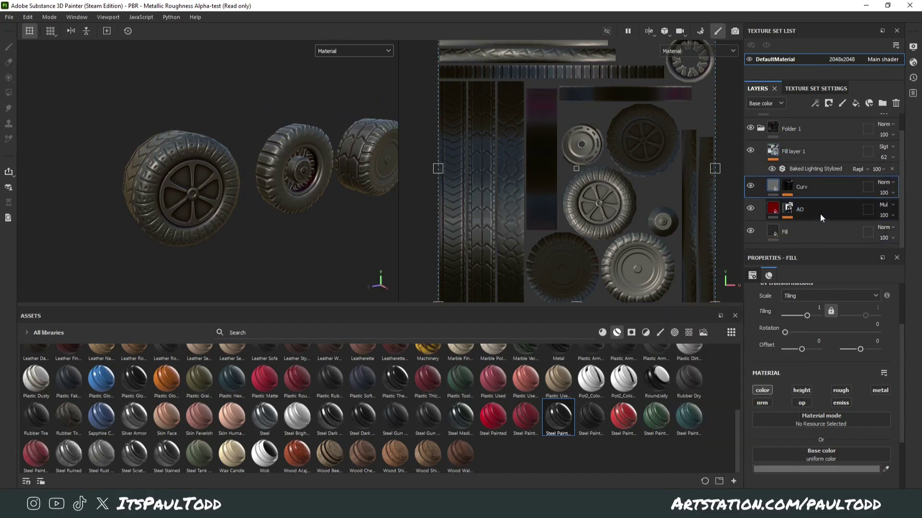
{"action": "left_click", "coordinate": [796, 153]}
{"action": "left_click_drag", "start_coordinate": [212, 171], "coordinate": [269, 192], "text": "alt"}
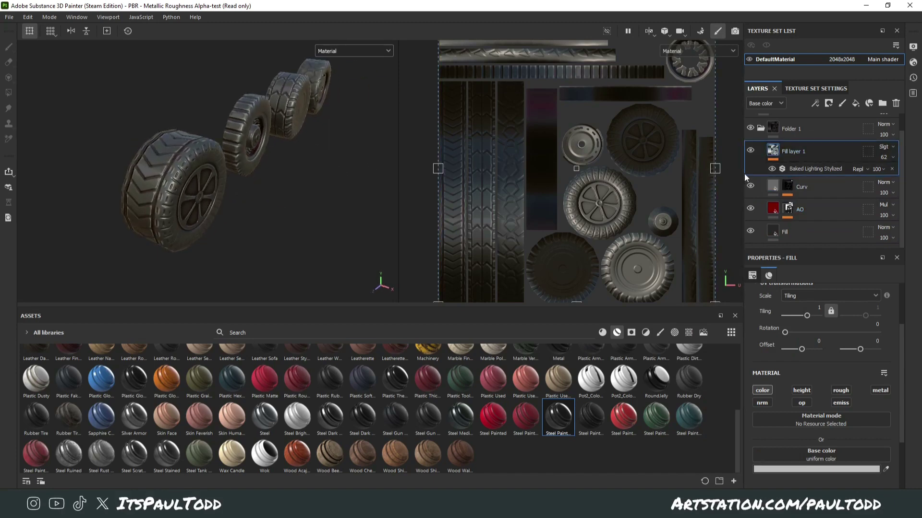
{"action": "left_click", "coordinate": [854, 104]}
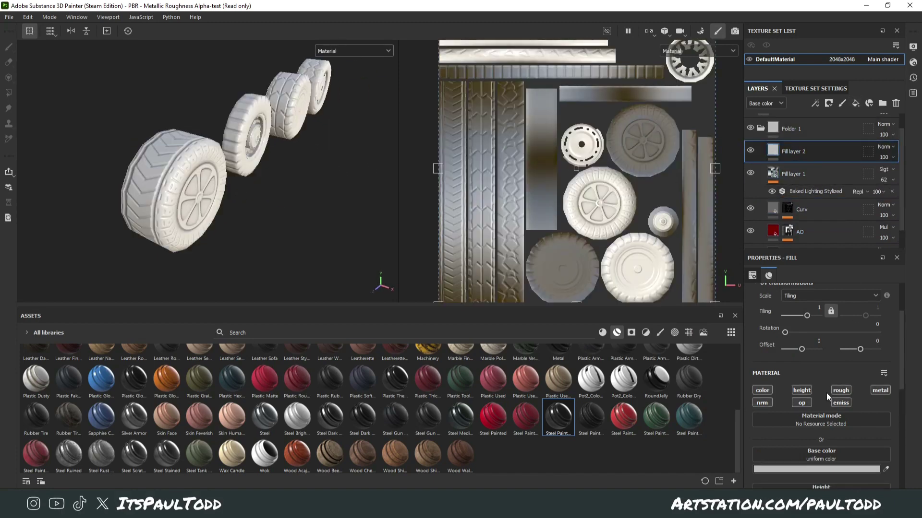
{"action": "left_click", "coordinate": [841, 391]}
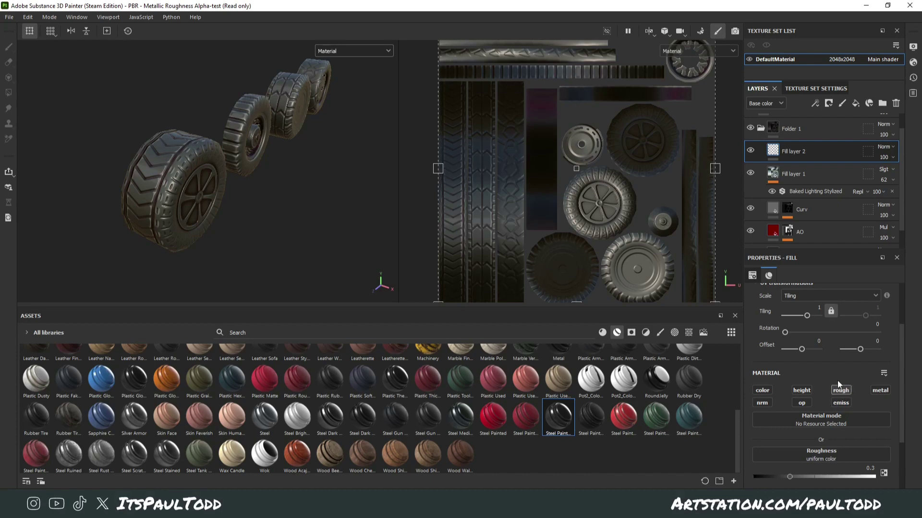
- Try roughness values of 1 and 0 on the new fill layer to compare matte and glossy tires
{"action": "mouse_move", "coordinate": [815, 475]}
{"action": "left_mouse_down"}
{"action": "mouse_move", "coordinate": [794, 476]}
{"action": "mouse_move", "coordinate": [874, 475]}
{"action": "left_mouse_up"}
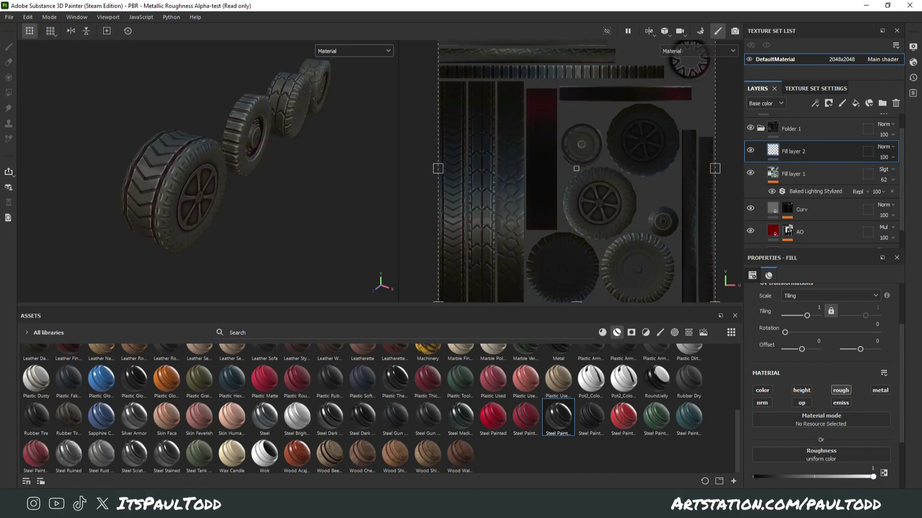
{"action": "scroll", "coordinate": [269, 188], "scroll_direction": "up", "scroll_amount": 5}
{"action": "left_click_drag", "start_coordinate": [273, 186], "coordinate": [247, 165], "text": "alt"}
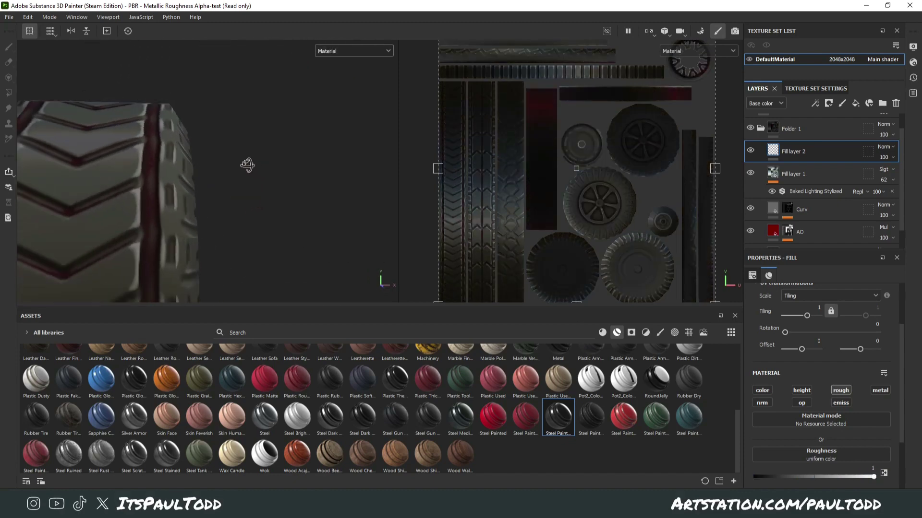
{"action": "left_click_drag", "start_coordinate": [818, 476], "coordinate": [727, 480]}
{"action": "scroll", "coordinate": [231, 233], "scroll_direction": "down", "scroll_amount": 5}
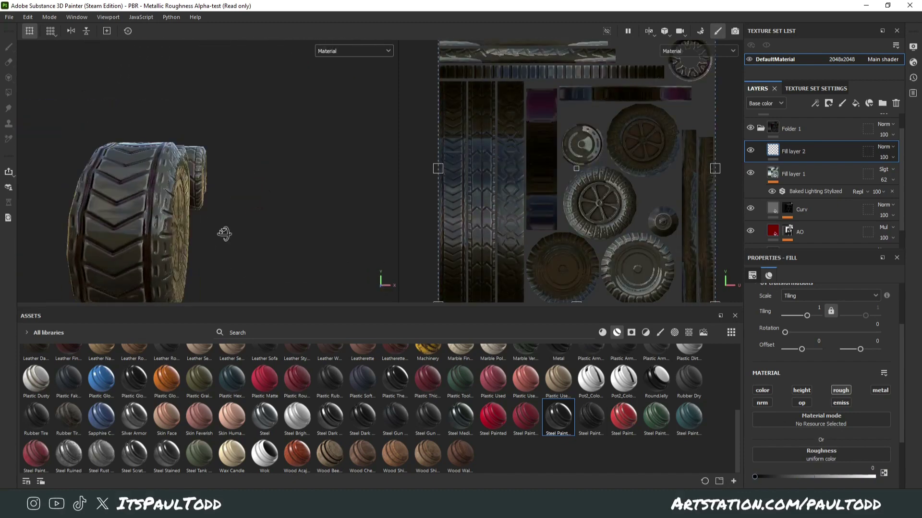
{"action": "left_click_drag", "start_coordinate": [224, 234], "coordinate": [241, 244], "text": "alt"}
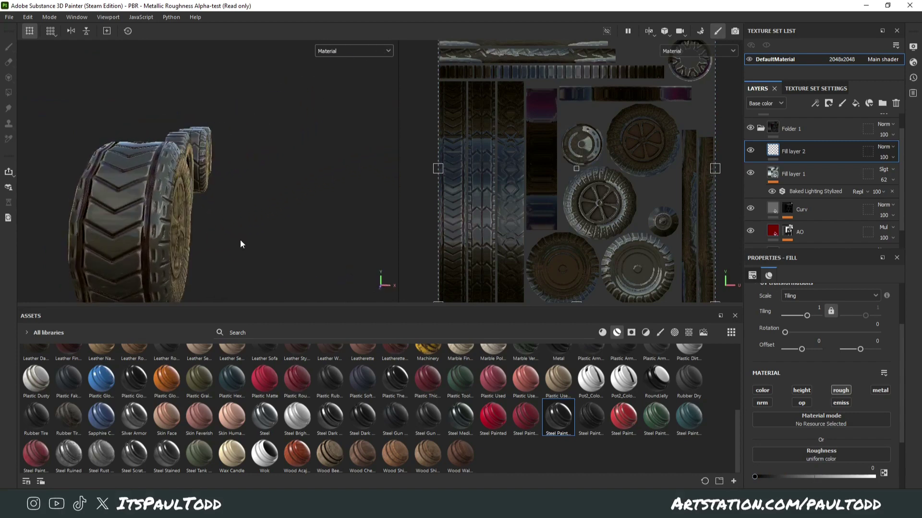
{"action": "left_click_drag", "start_coordinate": [807, 475], "coordinate": [872, 484]}
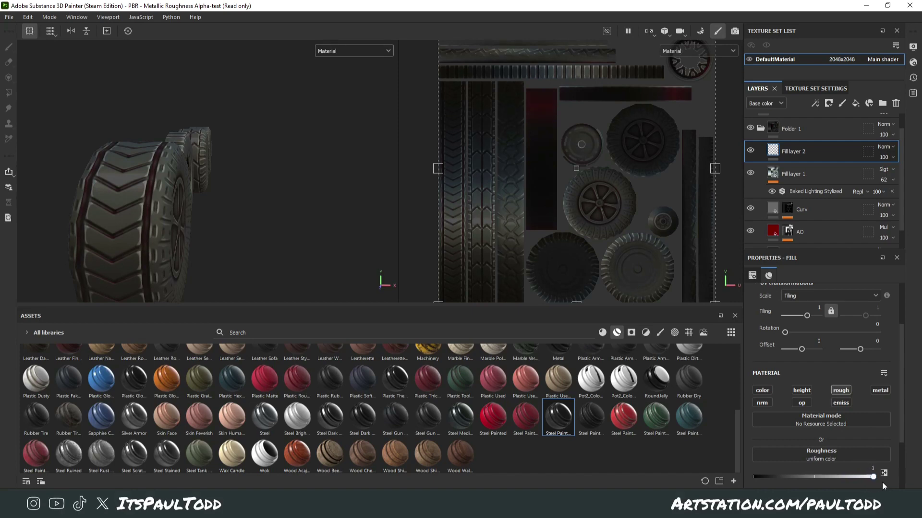
- Set the roughness of Fill layer 2 to 0.9 and check the tread up close
{"action": "left_click_drag", "start_coordinate": [872, 478], "coordinate": [867, 479]}
{"action": "left_click", "coordinate": [865, 468]}
{"action": "type", "text": "0.9"}
{"action": "key", "text": "Return"}
{"action": "left_click_drag", "start_coordinate": [192, 140], "coordinate": [178, 161], "text": "alt"}
{"action": "scroll", "coordinate": [204, 174], "scroll_direction": "up", "scroll_amount": 3}
{"action": "left_click_drag", "start_coordinate": [212, 190], "coordinate": [277, 167], "text": "alt"}
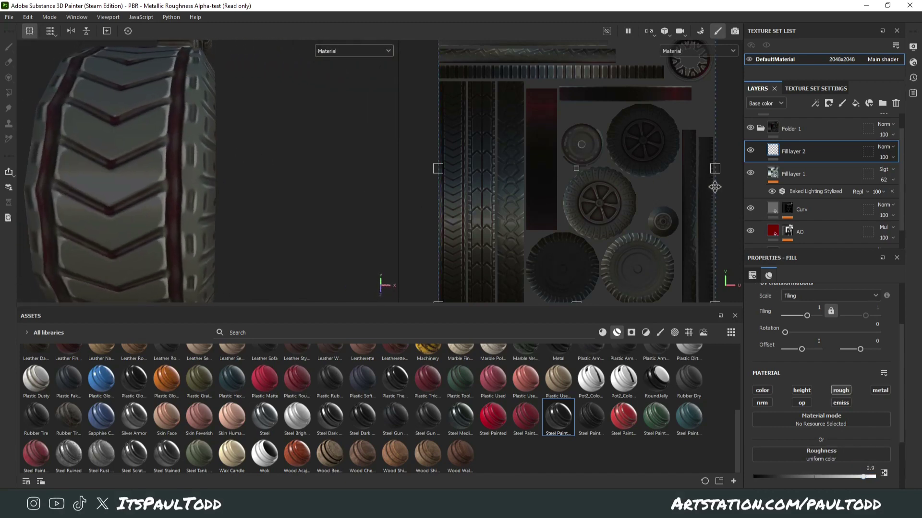
- Enable the roughness channel on the AO layer and set its roughness to 1
{"action": "left_click", "coordinate": [826, 212]}
{"action": "left_click", "coordinate": [816, 232]}
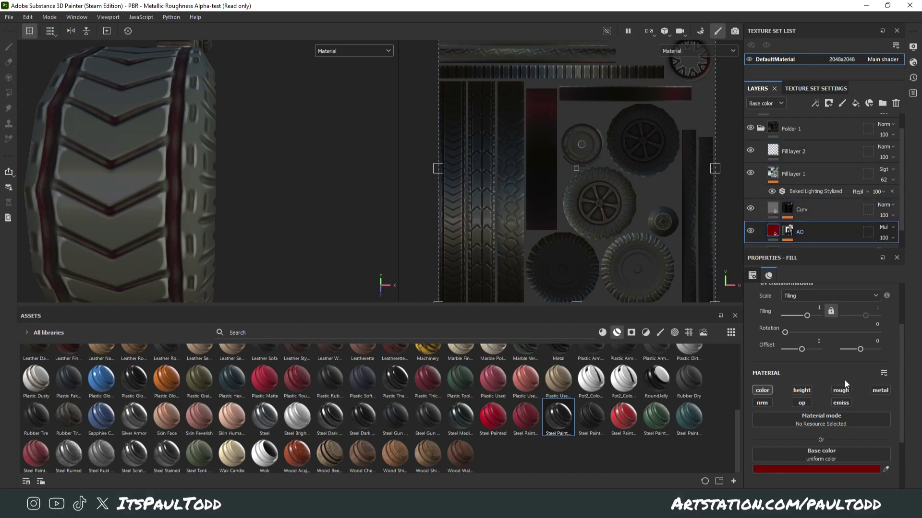
{"action": "left_click", "coordinate": [841, 391]}
{"action": "scroll", "coordinate": [857, 459], "scroll_direction": "down", "scroll_amount": 2}
{"action": "left_click", "coordinate": [843, 435]}
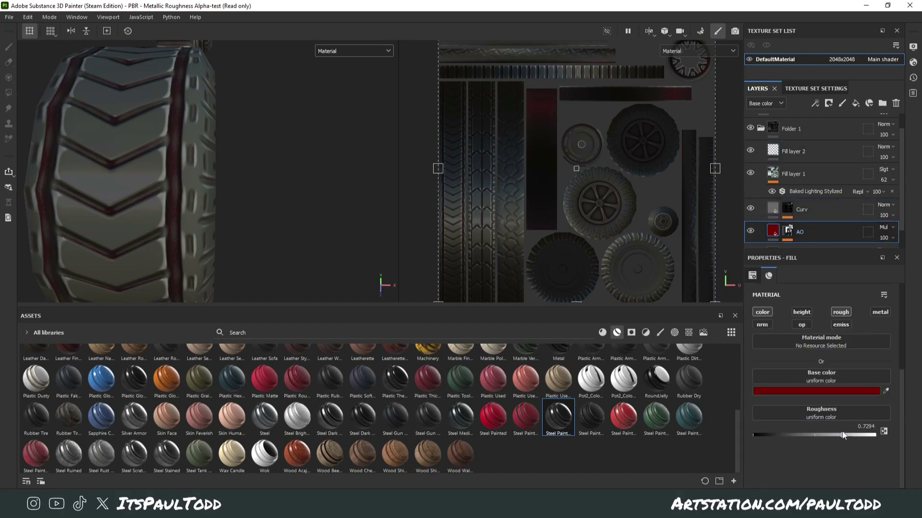
- Display only the Roughness channel on the model and bring the row of wheels into view
{"action": "left_click", "coordinate": [352, 51]}
{"action": "scroll", "coordinate": [359, 103], "scroll_direction": "down", "scroll_amount": 1}
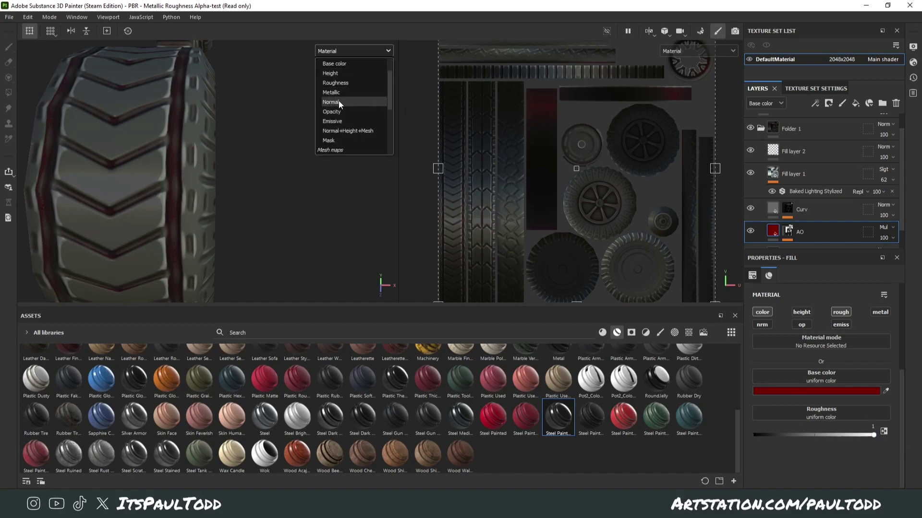
{"action": "left_click", "coordinate": [332, 83]}
{"action": "left_click_drag", "start_coordinate": [267, 151], "coordinate": [176, 141], "text": "alt"}
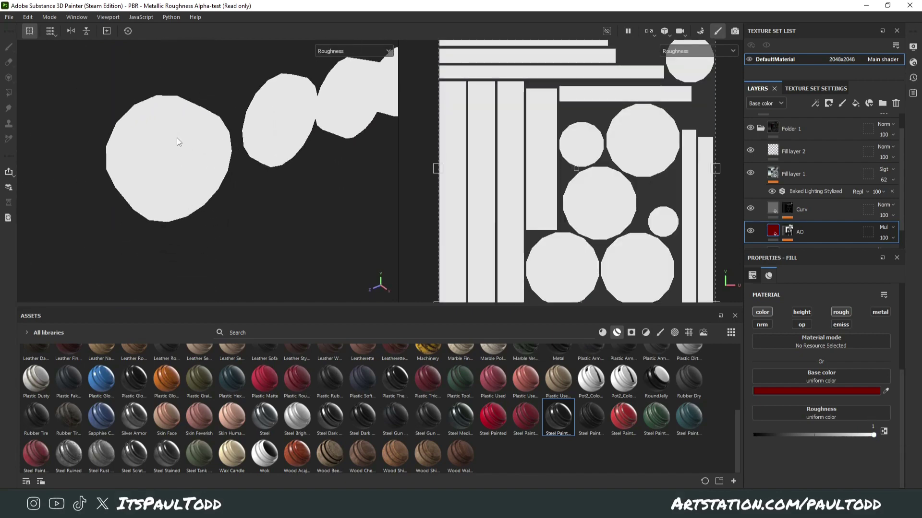
- Move Fill layer 2 below the AO layer, directly above the base Fill layer
{"action": "left_click", "coordinate": [799, 161]}
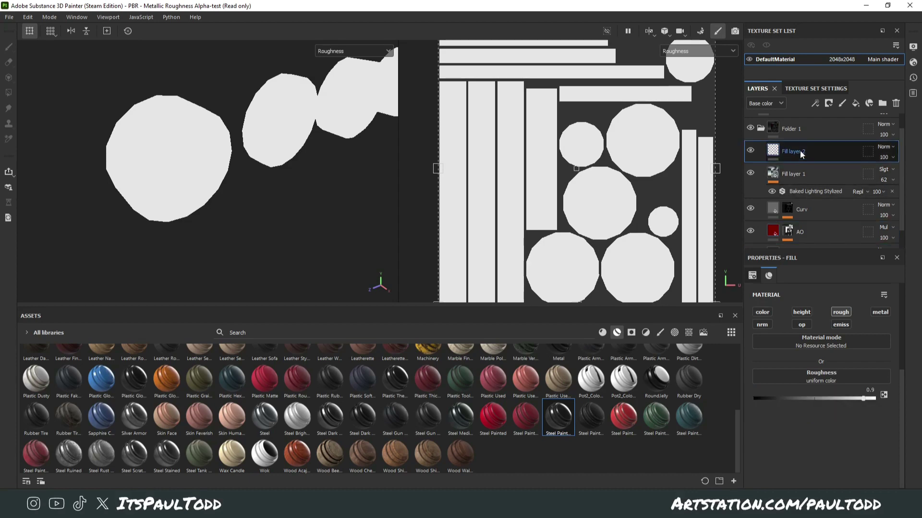
{"action": "left_click_drag", "start_coordinate": [801, 154], "coordinate": [808, 235]}
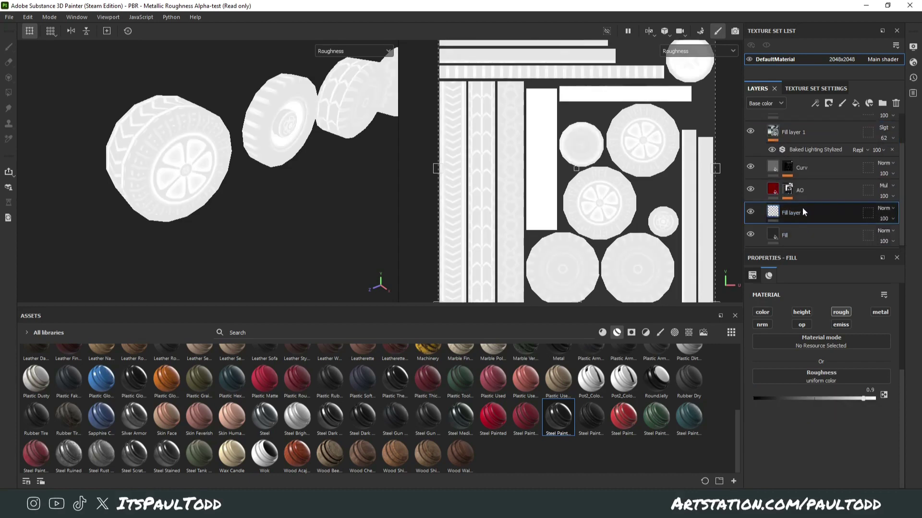
{"action": "left_click_drag", "start_coordinate": [217, 174], "coordinate": [252, 150], "text": "alt"}
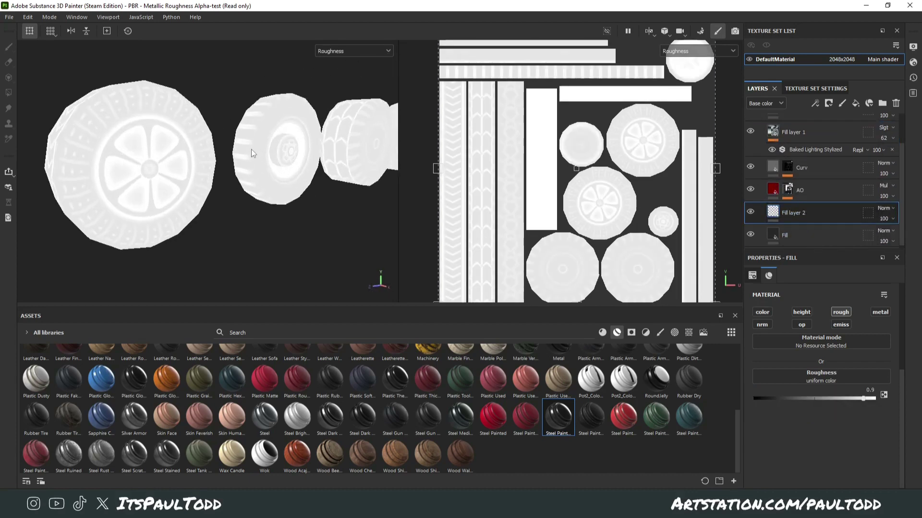
{"action": "mouse_move", "coordinate": [159, 156]}
{"action": "left_mouse_down", "text": "alt"}
{"action": "mouse_move", "coordinate": [202, 174]}
{"action": "mouse_move", "coordinate": [141, 160]}
{"action": "left_mouse_up", "text": "alt"}
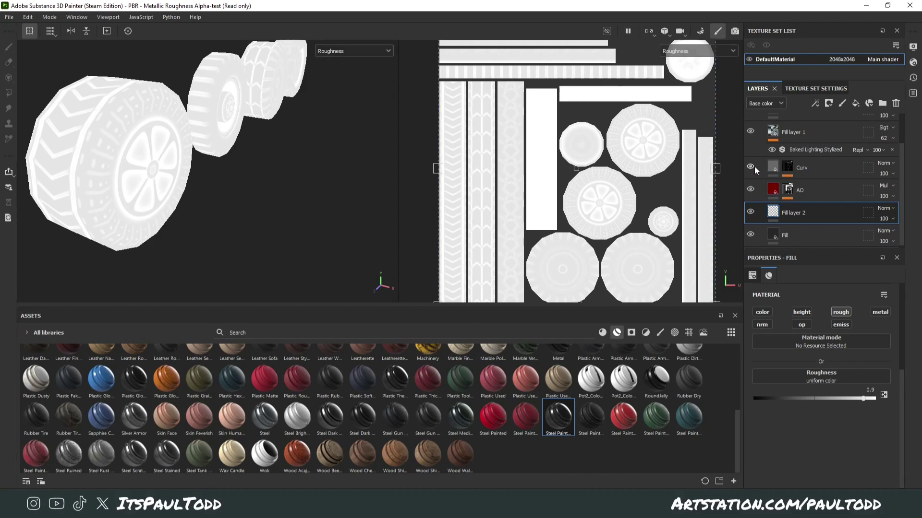
- Enable the roughness channel on the Curv layer and set its roughness to about 0.77
{"action": "left_click", "coordinate": [787, 168]}
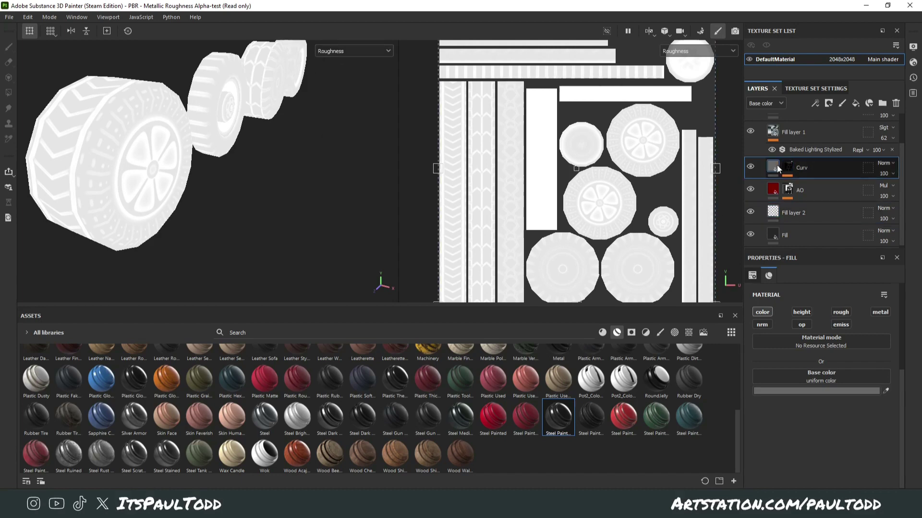
{"action": "left_click", "coordinate": [841, 312]}
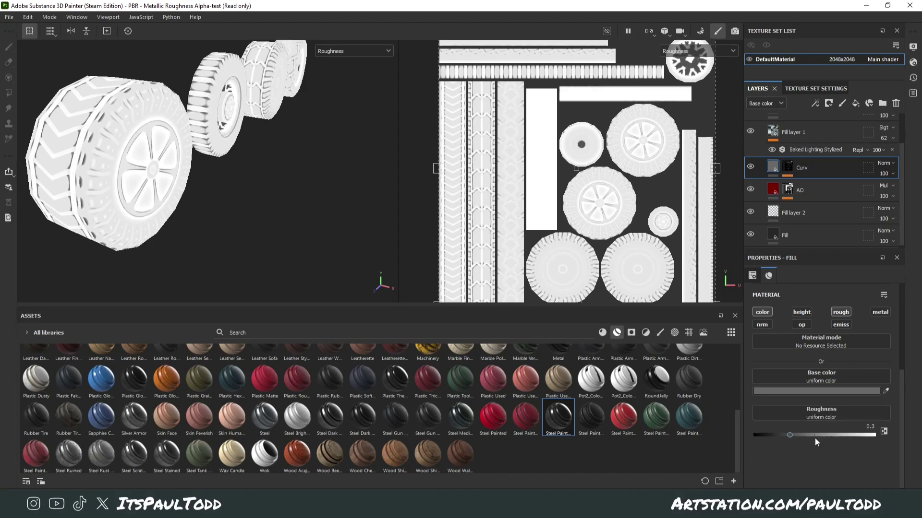
{"action": "mouse_move", "coordinate": [820, 435]}
{"action": "left_mouse_down"}
{"action": "mouse_move", "coordinate": [867, 439]}
{"action": "mouse_move", "coordinate": [847, 439]}
{"action": "left_mouse_up"}
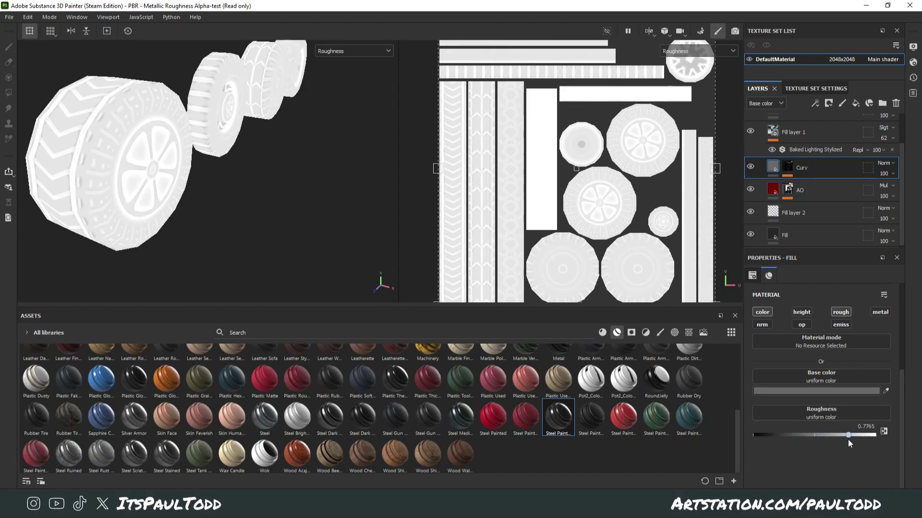
- Return the model display to Material and inspect the tire tread and rim shading
{"action": "left_click", "coordinate": [353, 51]}
{"action": "left_click", "coordinate": [353, 68]}
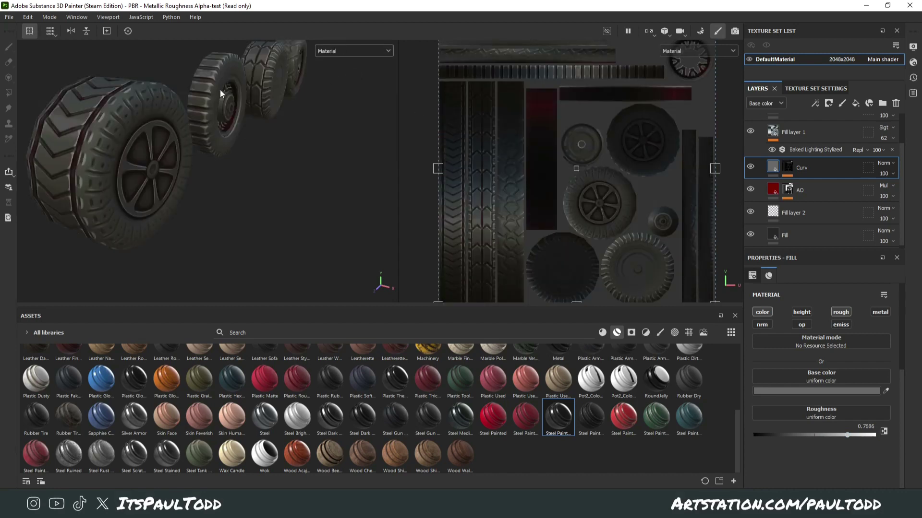
{"action": "scroll", "coordinate": [257, 134], "scroll_direction": "up", "scroll_amount": 3}
{"action": "left_click_drag", "start_coordinate": [257, 133], "coordinate": [79, 105], "text": "alt"}
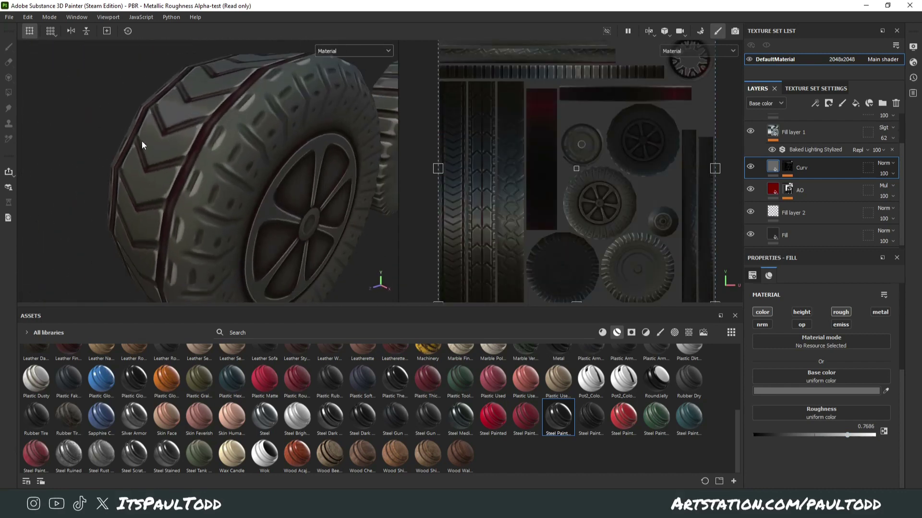
{"action": "scroll", "coordinate": [140, 146], "scroll_direction": "down", "scroll_amount": 4}
{"action": "left_click_drag", "start_coordinate": [277, 197], "coordinate": [319, 200], "text": "alt"}
{"action": "scroll", "coordinate": [322, 202], "scroll_direction": "up", "scroll_amount": 2}
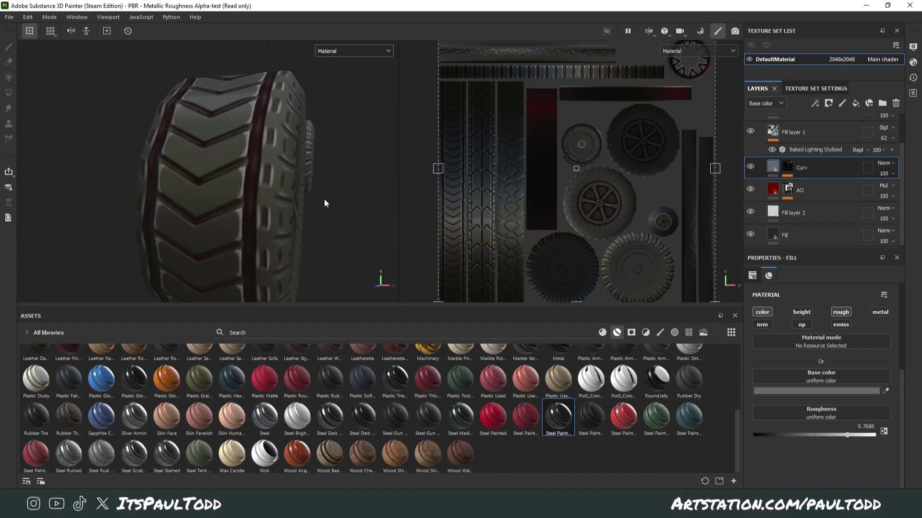
- Darken the AO layer's base color to the deep red 230000
{"action": "left_click", "coordinate": [816, 190]}
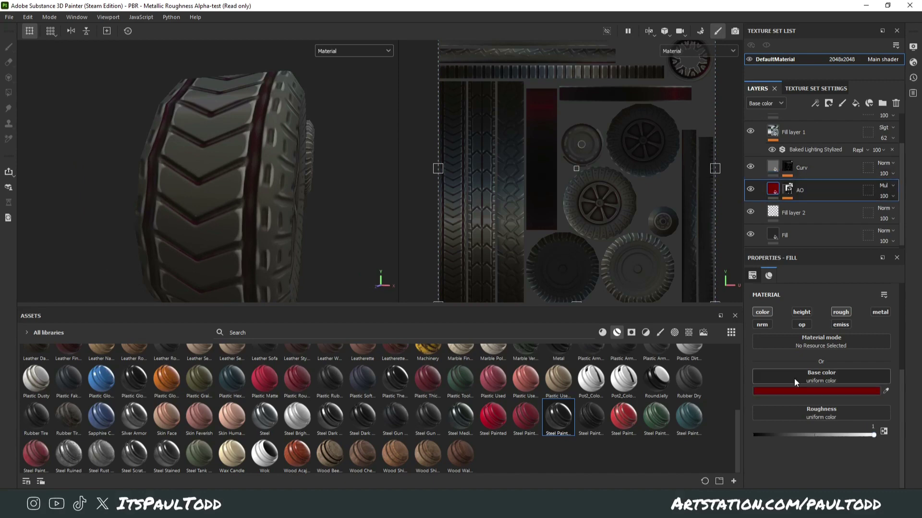
{"action": "left_click", "coordinate": [796, 391]}
{"action": "left_click_drag", "start_coordinate": [781, 425], "coordinate": [784, 434]}
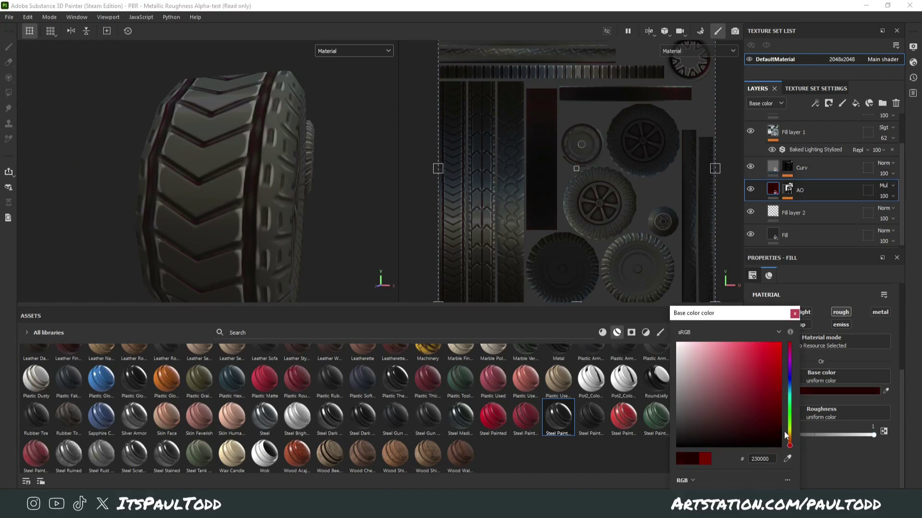
- Set the AO layer's base color to the deep red 330000 and compare the tire with the layer hidden and shown
{"action": "left_click", "coordinate": [794, 313]}
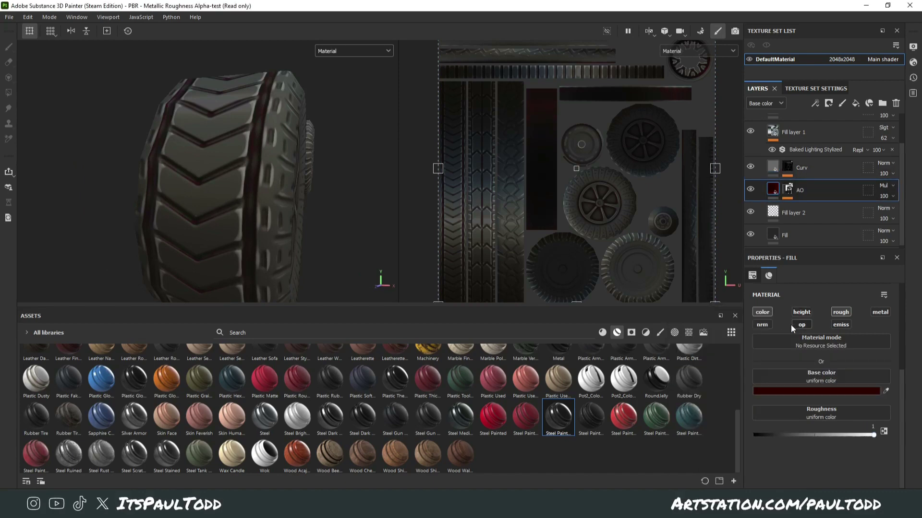
{"action": "left_click", "coordinate": [765, 390]}
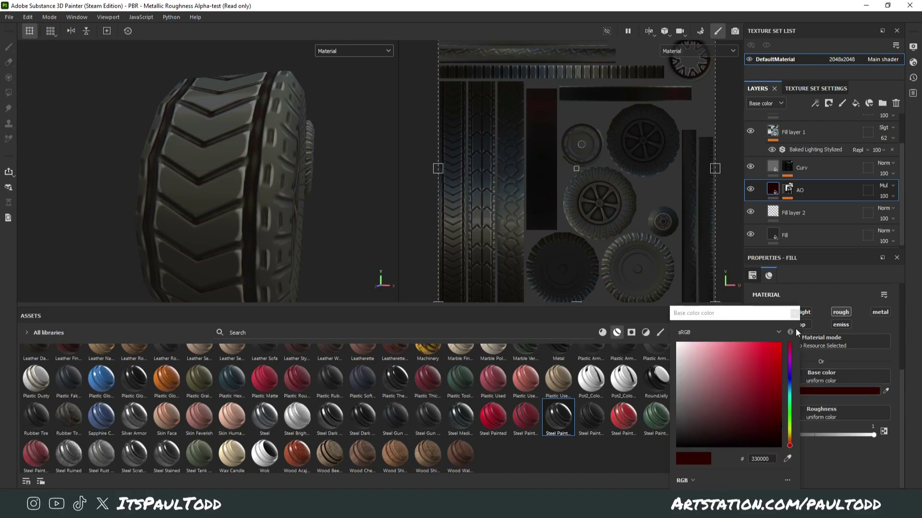
{"action": "left_click", "coordinate": [795, 313]}
{"action": "left_click", "coordinate": [748, 189]}
{"action": "left_click", "coordinate": [748, 189]}
- Examine the different tires from several angles and compare their shading with the reference image of racked tires
{"action": "scroll", "coordinate": [297, 181], "scroll_direction": "down", "scroll_amount": 4}
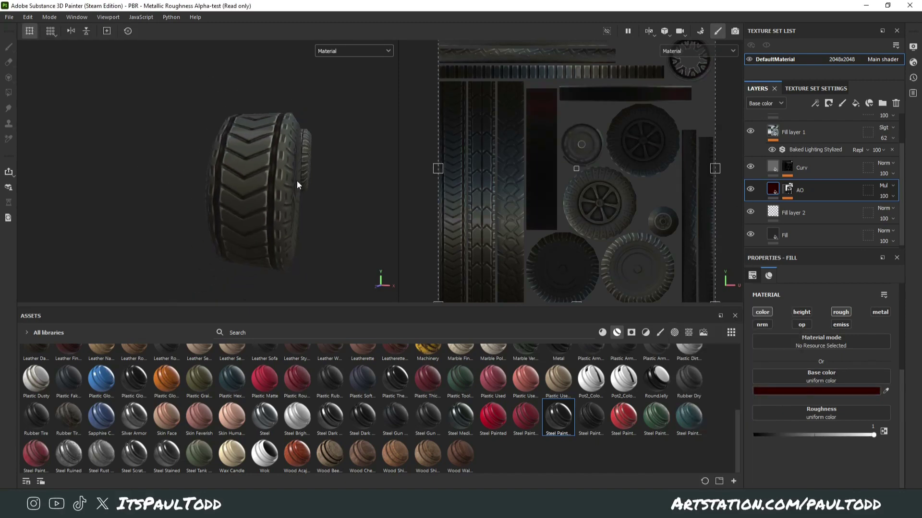
{"action": "left_click_drag", "start_coordinate": [297, 181], "coordinate": [313, 221], "text": "alt"}
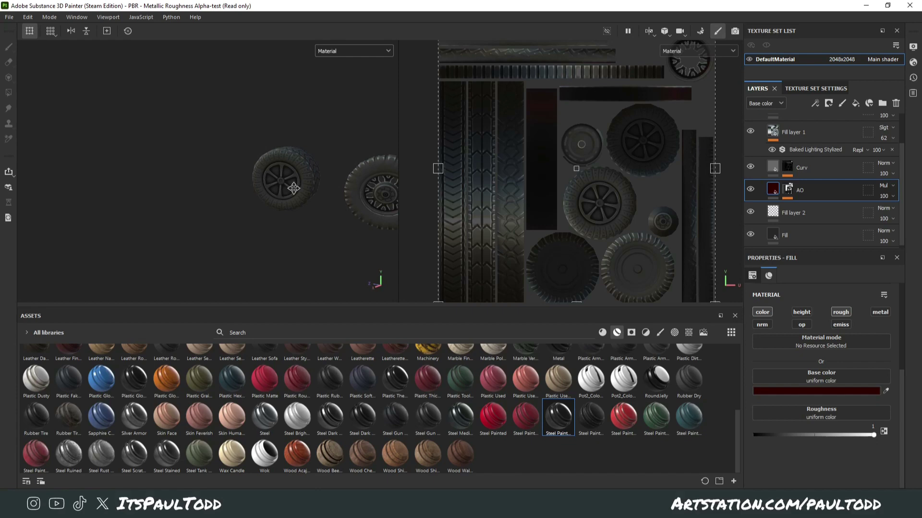
{"action": "left_click_drag", "start_coordinate": [294, 189], "coordinate": [283, 207], "text": "alt"}
{"action": "right_click_drag", "start_coordinate": [1, 207], "coordinate": [638, 274]}
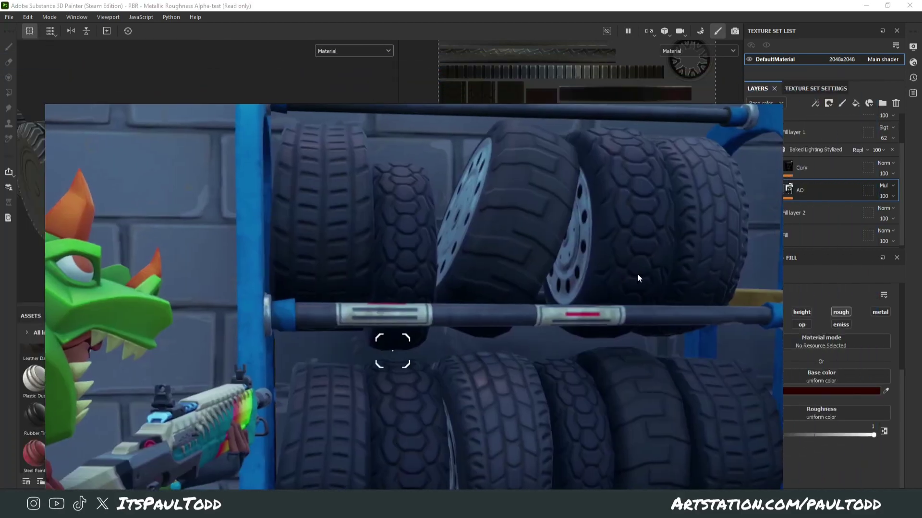
{"action": "mouse_move", "coordinate": [566, 304]}
{"action": "right_mouse_down"}
{"action": "mouse_move", "coordinate": [480, 434]}
{"action": "mouse_move", "coordinate": [477, 422]}
{"action": "mouse_move", "coordinate": [0, 312]}
{"action": "right_mouse_up"}
{"action": "scroll", "coordinate": [241, 169], "scroll_direction": "down", "scroll_amount": 3}
{"action": "middle_click_drag", "start_coordinate": [241, 169], "coordinate": [273, 160], "text": "alt"}
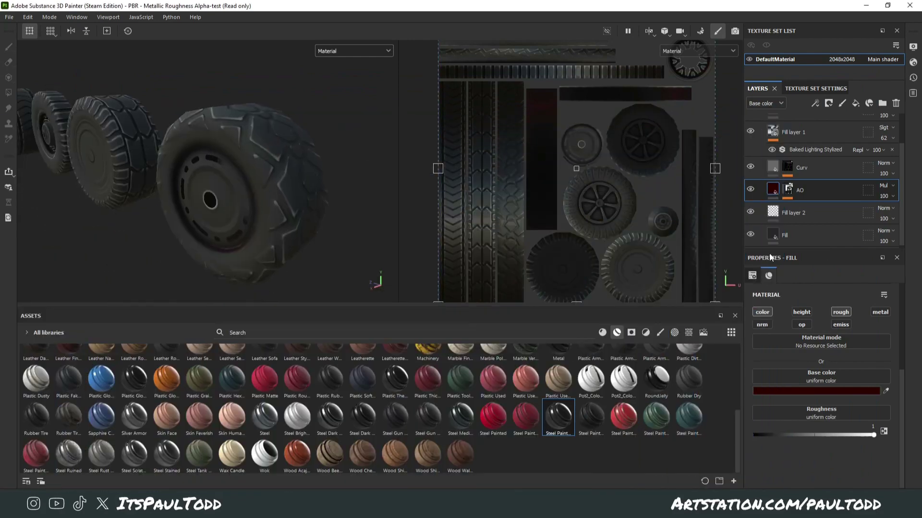
- Disable the height, roughness, metallic and normal channels on the base Fill layer, leaving only its color channel enabled
{"action": "scroll", "coordinate": [785, 235], "scroll_direction": "down", "scroll_amount": 1}
{"action": "left_click", "coordinate": [767, 232]}
{"action": "scroll", "coordinate": [824, 417], "scroll_direction": "down", "scroll_amount": 2}
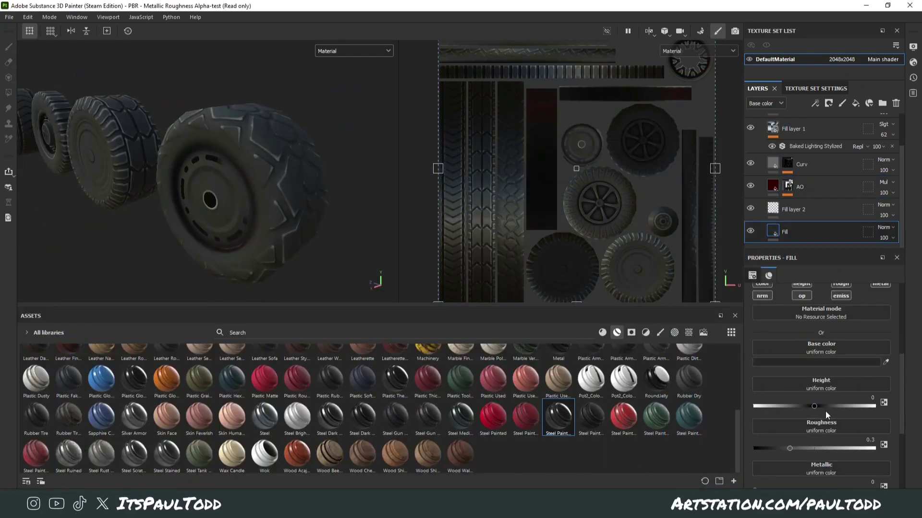
{"action": "scroll", "coordinate": [825, 418], "scroll_direction": "down", "scroll_amount": 3}
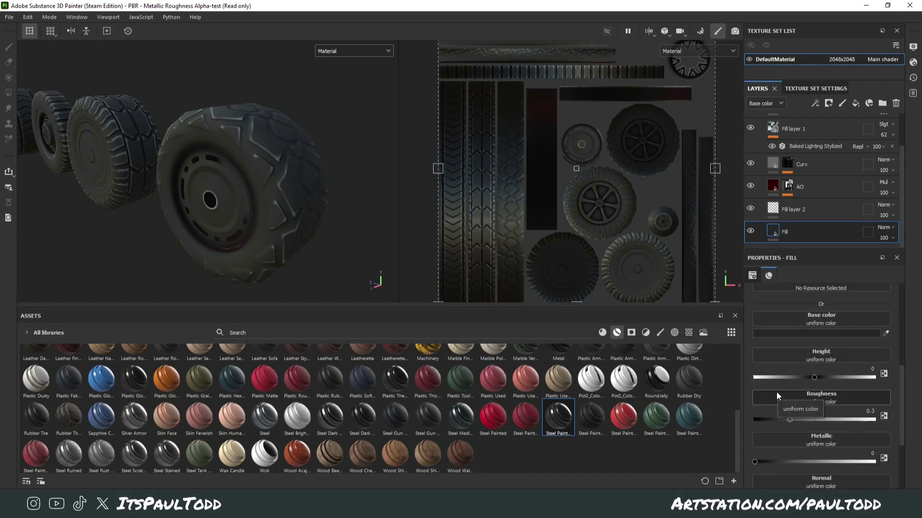
{"action": "scroll", "coordinate": [776, 393], "scroll_direction": "up", "scroll_amount": 3}
{"action": "scroll", "coordinate": [770, 397], "scroll_direction": "down", "scroll_amount": 2}
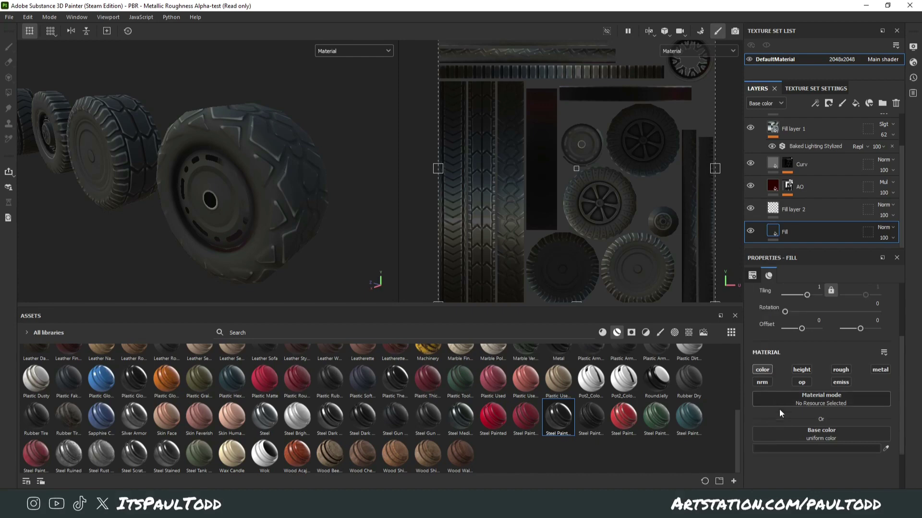
- Shift the base Fill layer's base color to a blue hue and tone it down to the dark blue-grey 2D2D36
{"action": "left_click", "coordinate": [792, 420]}
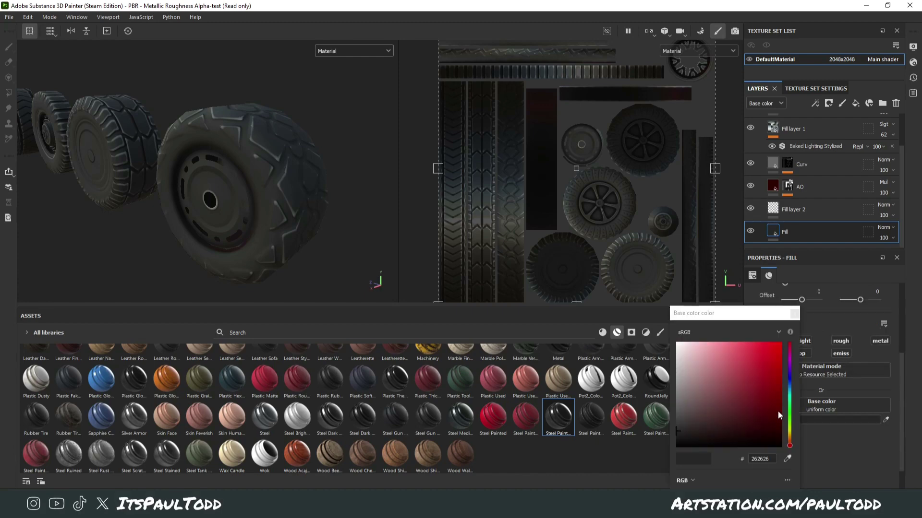
{"action": "left_click", "coordinate": [789, 377]}
{"action": "left_click_drag", "start_coordinate": [779, 424], "coordinate": [782, 428]}
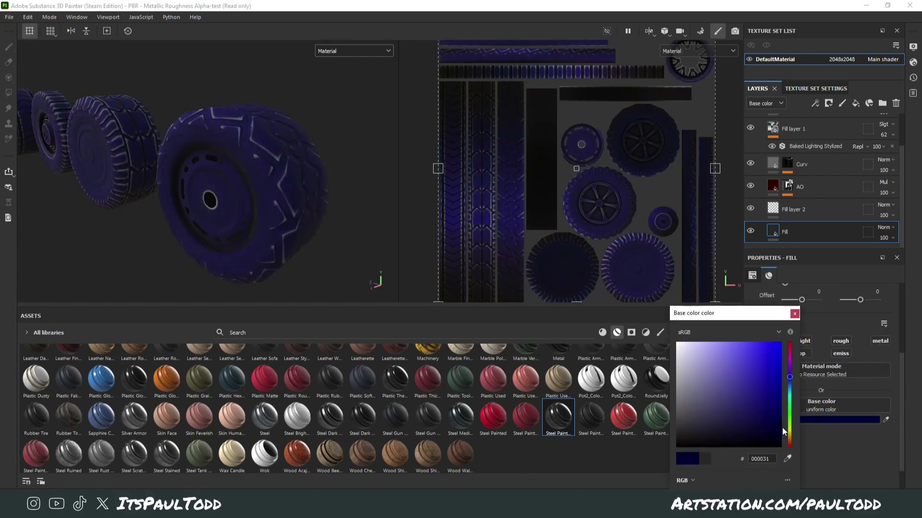
{"action": "left_click", "coordinate": [704, 427]}
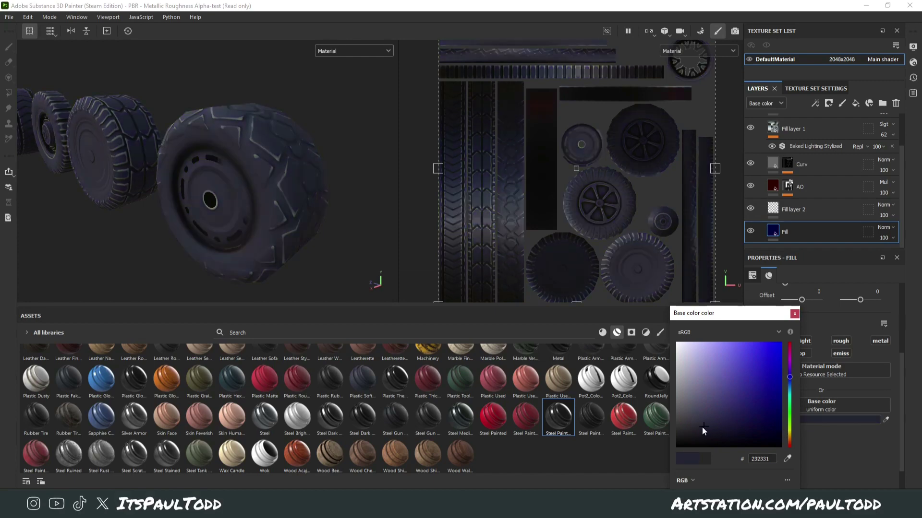
{"action": "left_click", "coordinate": [687, 422]}
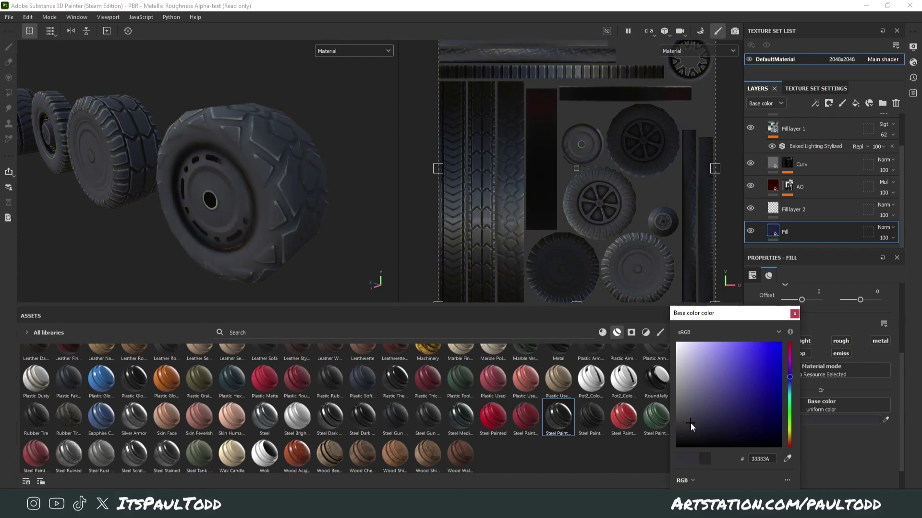
{"action": "left_click", "coordinate": [692, 424]}
{"action": "left_click", "coordinate": [692, 425]}
{"action": "left_click", "coordinate": [691, 425]}
- Check the tint on the tires and refine the base Fill layer's color to the slightly lighter 34343A
{"action": "scroll", "coordinate": [226, 250], "scroll_direction": "down", "scroll_amount": 3}
{"action": "left_click_drag", "start_coordinate": [226, 250], "coordinate": [268, 253], "text": "alt"}
{"action": "scroll", "coordinate": [171, 234], "scroll_direction": "up", "scroll_amount": 5}
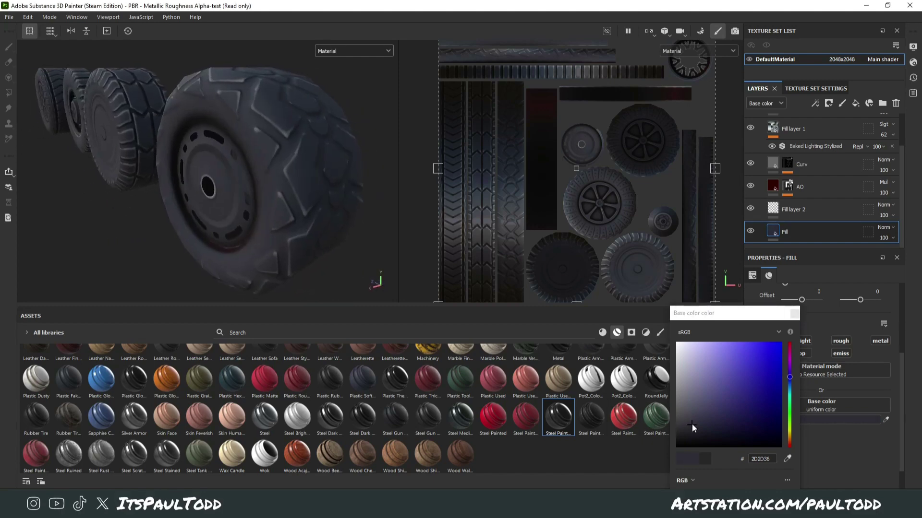
{"action": "left_click", "coordinate": [687, 425]}
{"action": "left_click", "coordinate": [687, 422]}
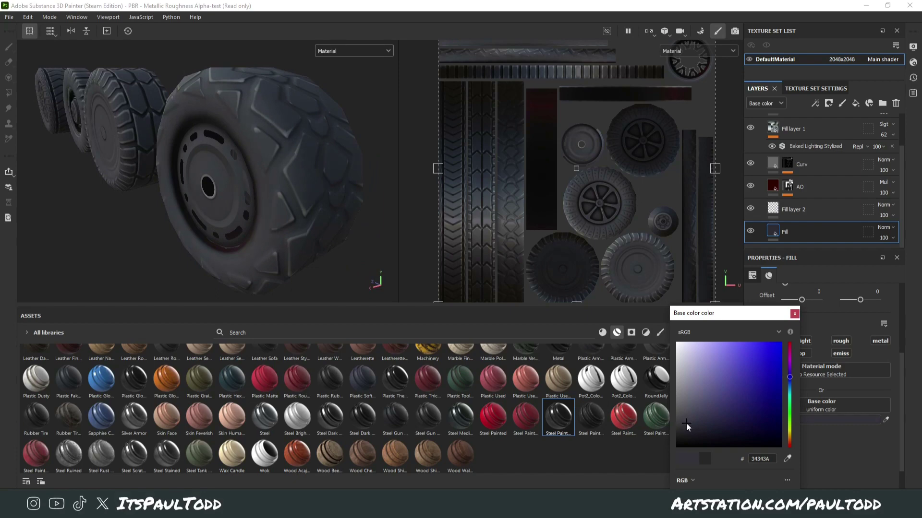
{"action": "left_click", "coordinate": [795, 312]}
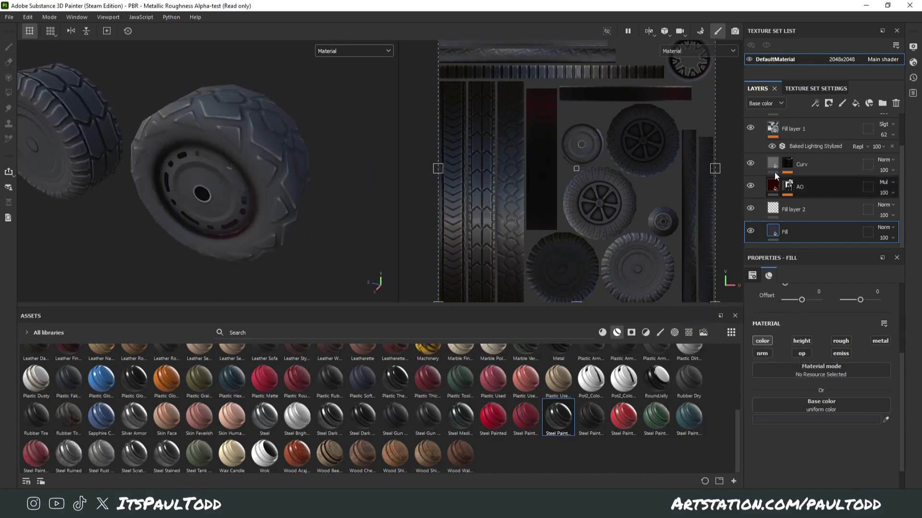
- Sample the Fill layer's color for the Curv layer's base color, lighten it to 5F5F66, and check the tire edges
{"action": "left_click", "coordinate": [776, 174]}
{"action": "left_click", "coordinate": [885, 419]}
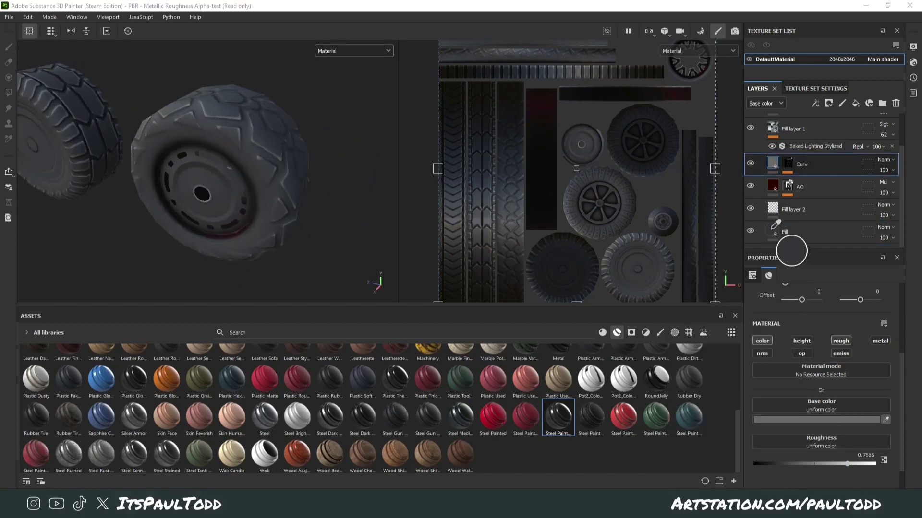
{"action": "left_click", "coordinate": [772, 228]}
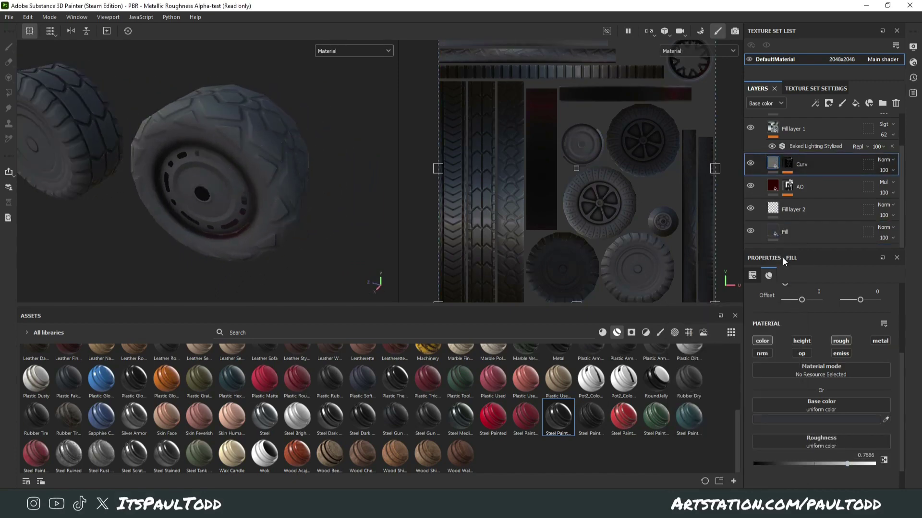
{"action": "left_click", "coordinate": [819, 420]}
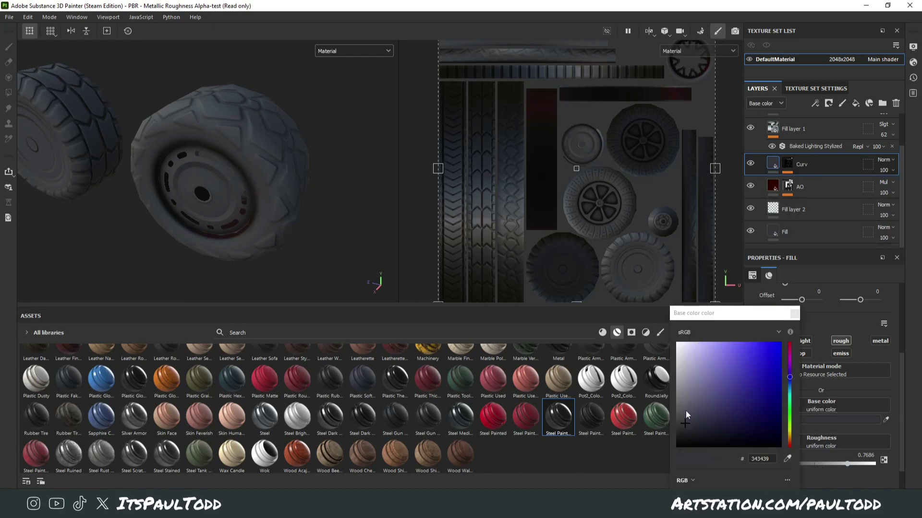
{"action": "left_click_drag", "start_coordinate": [685, 411], "coordinate": [683, 404]}
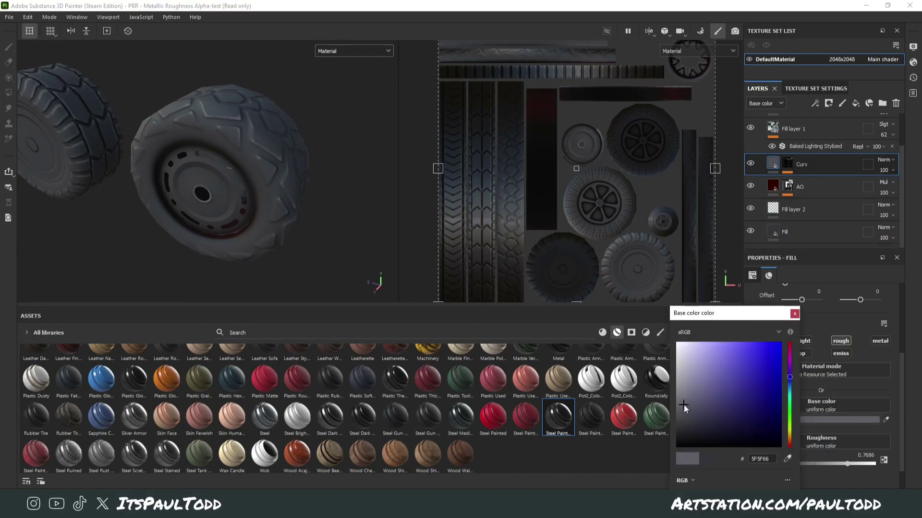
{"action": "left_click", "coordinate": [794, 313]}
{"action": "scroll", "coordinate": [148, 192], "scroll_direction": "down", "scroll_amount": 3}
{"action": "left_click_drag", "start_coordinate": [236, 192], "coordinate": [179, 200], "text": "alt"}
{"action": "scroll", "coordinate": [112, 249], "scroll_direction": "up", "scroll_amount": 5}
{"action": "scroll", "coordinate": [220, 261], "scroll_direction": "down", "scroll_amount": 5}
{"action": "left_click_drag", "start_coordinate": [220, 261], "coordinate": [272, 248], "text": "alt"}
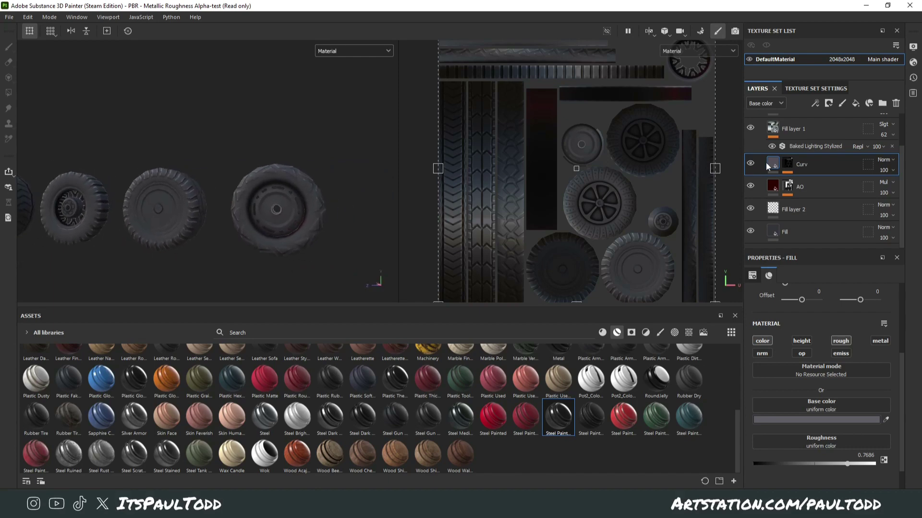
- Collapse the layer folder and rename it Main Tyre
{"action": "scroll", "coordinate": [787, 168], "scroll_direction": "up", "scroll_amount": 3}
{"action": "left_click", "coordinate": [761, 148]}
{"action": "double_click", "coordinate": [803, 148]}
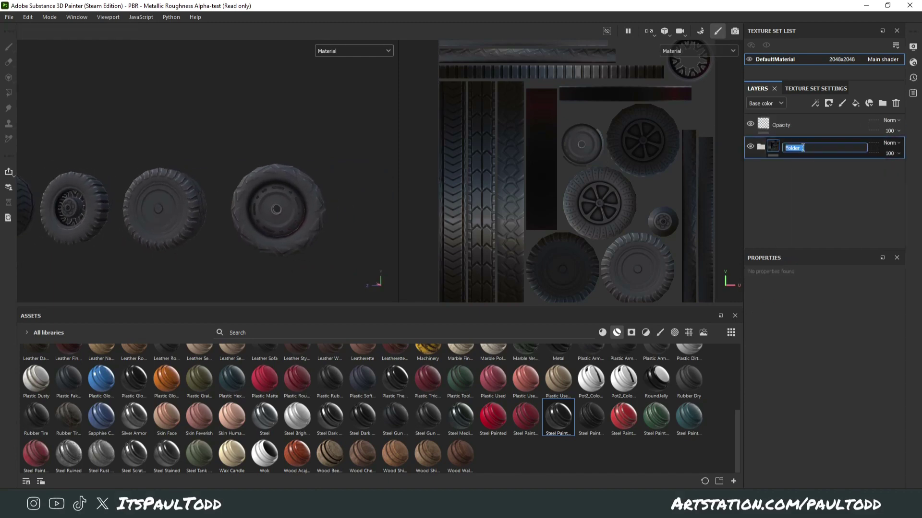
{"action": "type", "text": "Main Tyre"}
{"action": "key", "text": "Return"}
{"action": "left_click", "coordinate": [855, 103]}
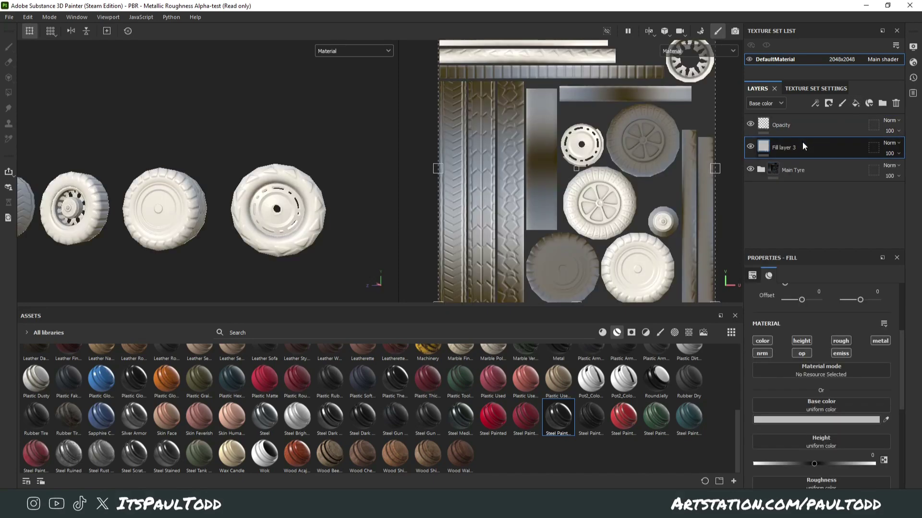
{"action": "key", "text": "Delete"}
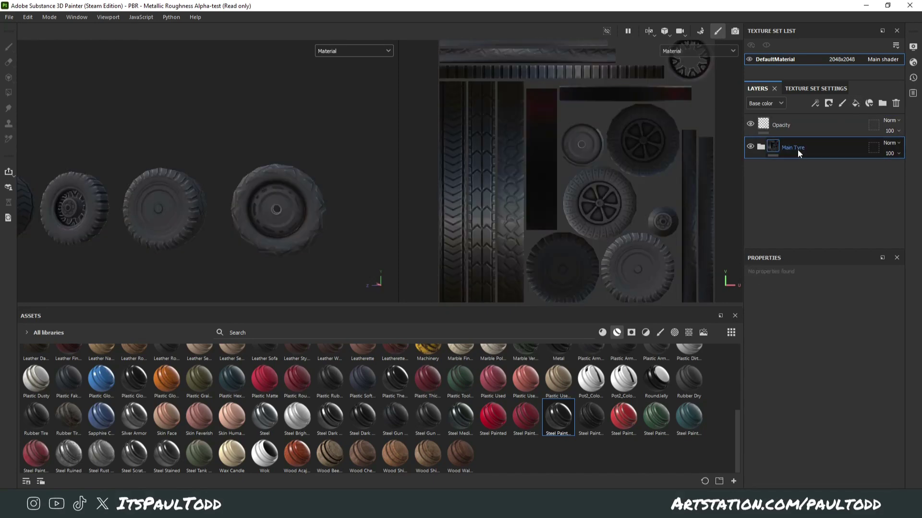
{"action": "left_click", "coordinate": [760, 147]}
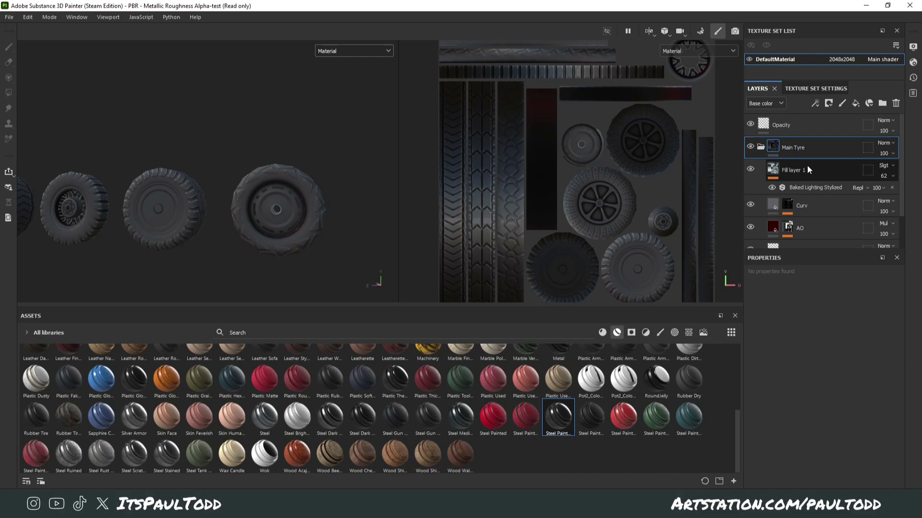
{"action": "left_click", "coordinate": [760, 147]}
- Duplicate the Main Tyre folder, hide the original, and expand the duplicate to reach its layers
{"action": "right_click", "coordinate": [787, 143]}
{"action": "left_click", "coordinate": [819, 219]}
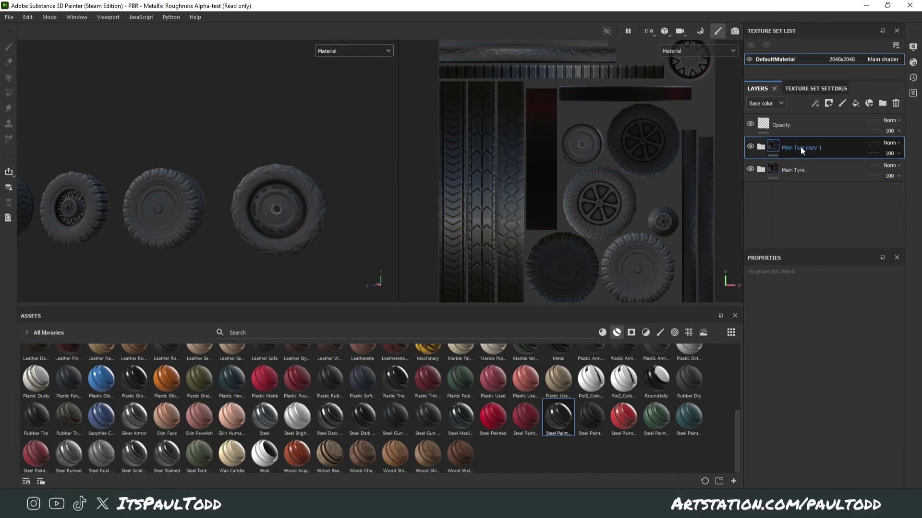
{"action": "left_click", "coordinate": [761, 147]}
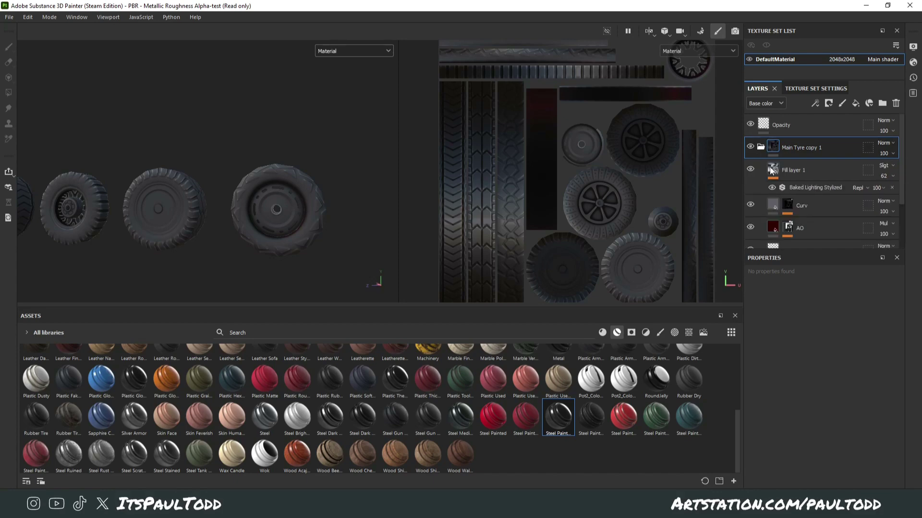
{"action": "scroll", "coordinate": [777, 192], "scroll_direction": "down", "scroll_amount": 3}
- Set the base color of the Fill layer in the duplicated folder to the light grey BDBDBD
{"action": "left_click", "coordinate": [782, 210]}
{"action": "left_click", "coordinate": [816, 420]}
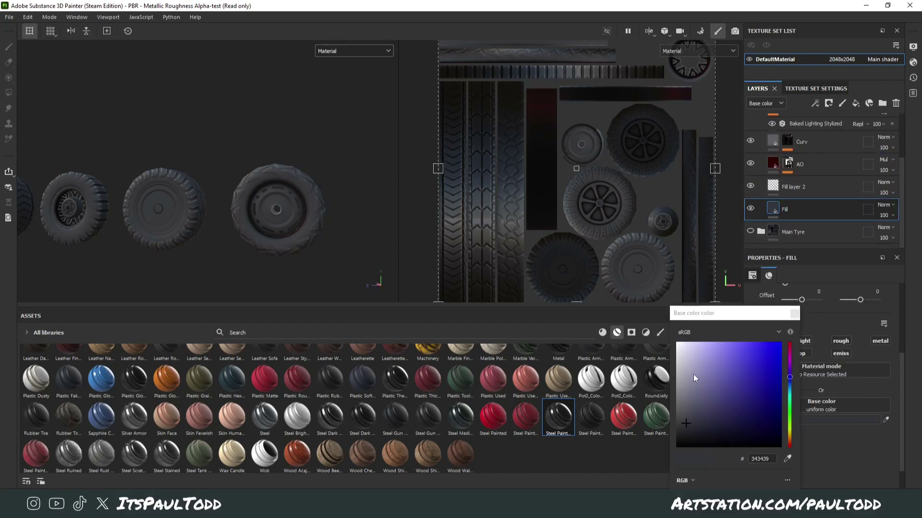
{"action": "left_click", "coordinate": [677, 356]}
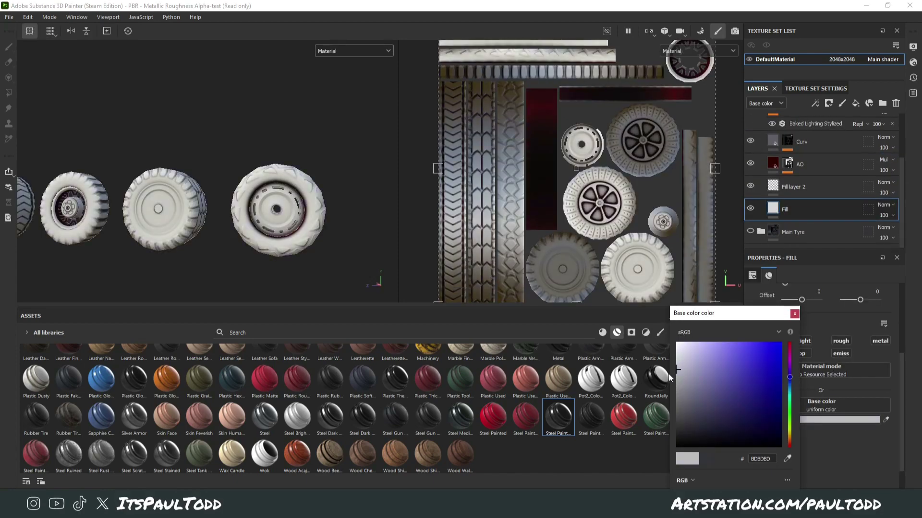
{"action": "left_click", "coordinate": [795, 314]}
- Hide Fill layer 1, Curv, AO and Fill layer 2 in the duplicated folder, leaving only the Fill layer visible
{"action": "scroll", "coordinate": [810, 223], "scroll_direction": "up", "scroll_amount": 2}
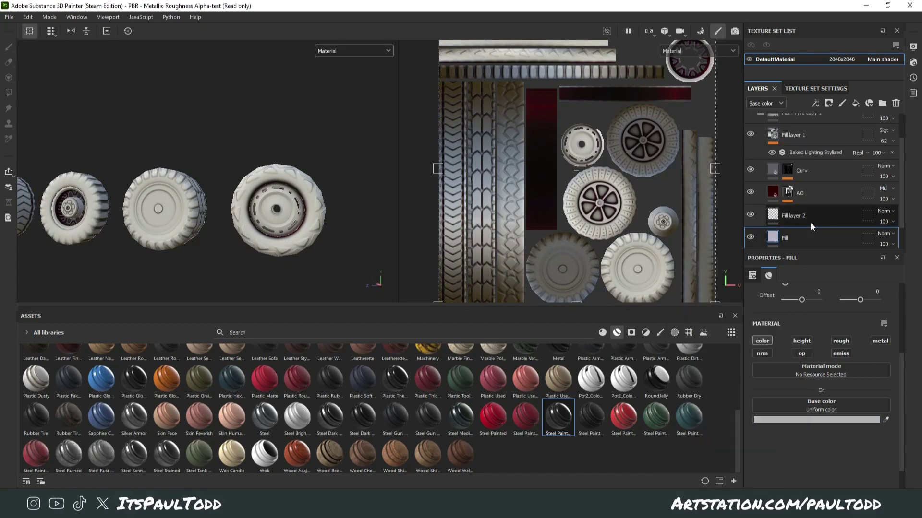
{"action": "left_click_drag", "start_coordinate": [744, 163], "coordinate": [749, 135]}
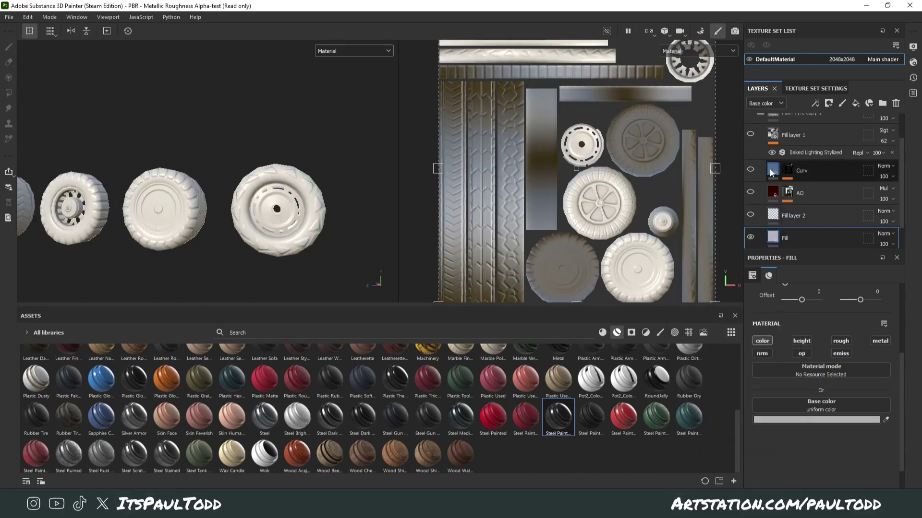
{"action": "scroll", "coordinate": [773, 209], "scroll_direction": "up", "scroll_amount": 2}
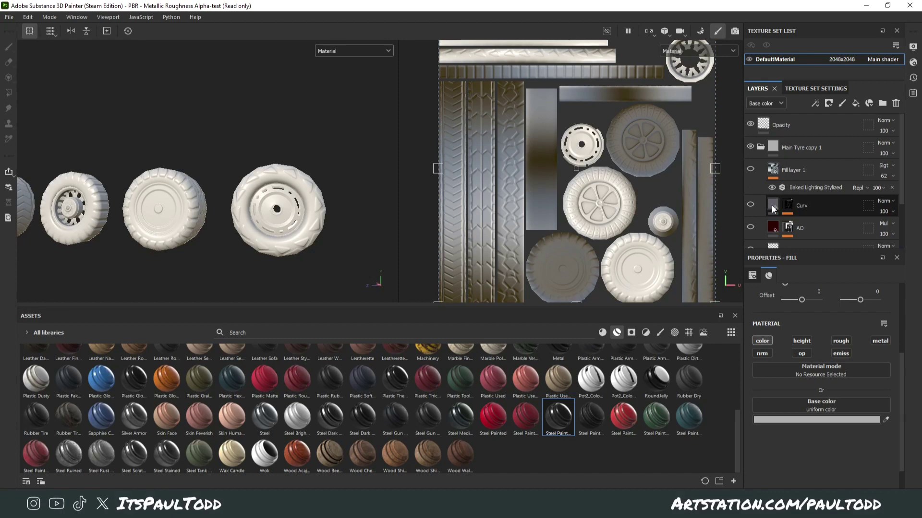
- Add a black mask to the Main Tyre copy 1 folder and set Polygon Fill to mesh fill mode
{"action": "right_click", "coordinate": [797, 146]}
{"action": "left_click", "coordinate": [818, 19]}
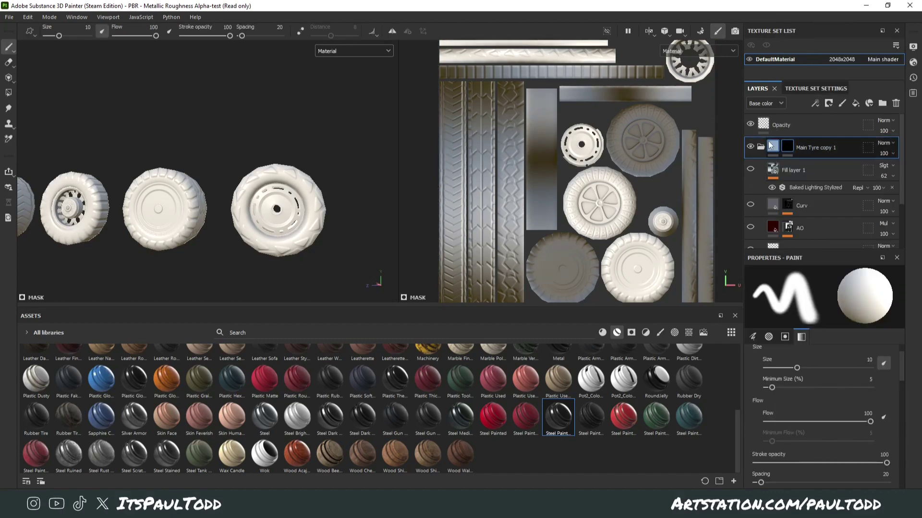
{"action": "left_click", "coordinate": [8, 93]}
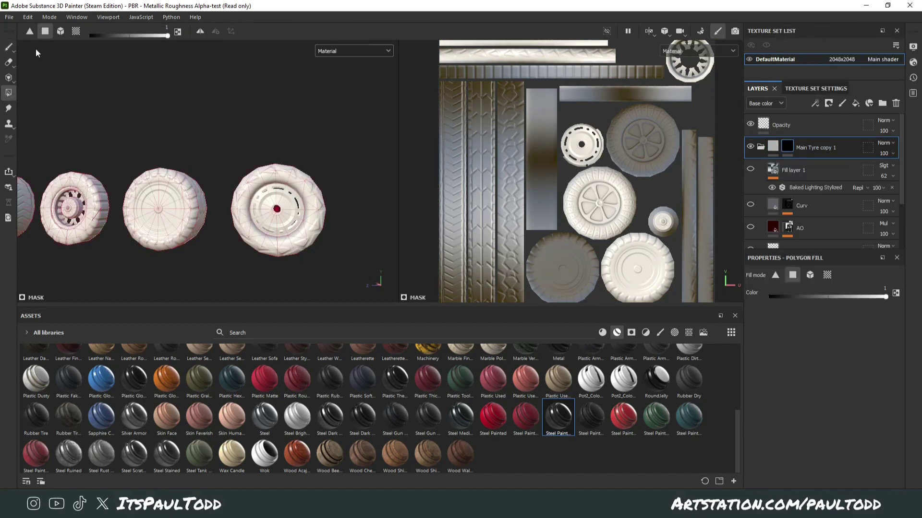
{"action": "left_click", "coordinate": [60, 32]}
{"action": "scroll", "coordinate": [286, 204], "scroll_direction": "up", "scroll_amount": 2}
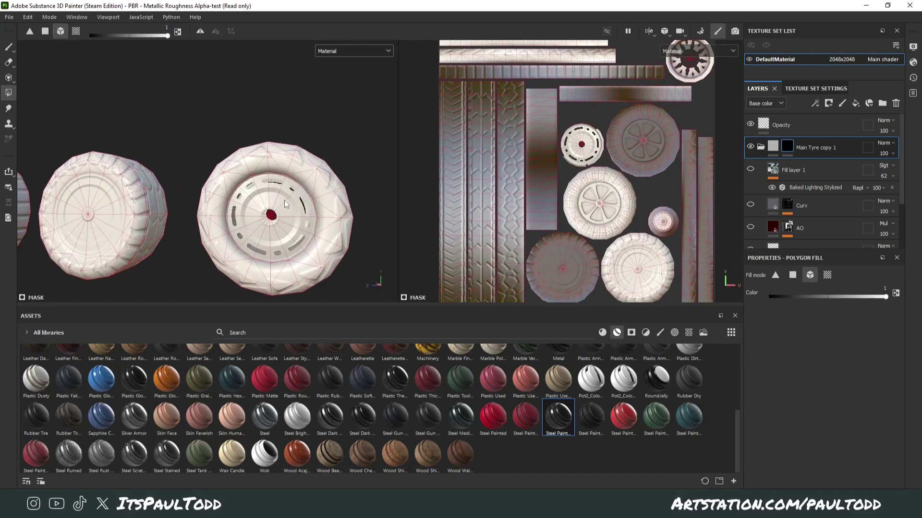
- Set the base color of the Fill layer in the duplicated folder to a saturated bright blue
{"action": "scroll", "coordinate": [286, 204], "scroll_direction": "up", "scroll_amount": 2}
{"action": "left_click_drag", "start_coordinate": [286, 204], "coordinate": [325, 214], "text": "alt"}
{"action": "scroll", "coordinate": [820, 235], "scroll_direction": "down", "scroll_amount": 3}
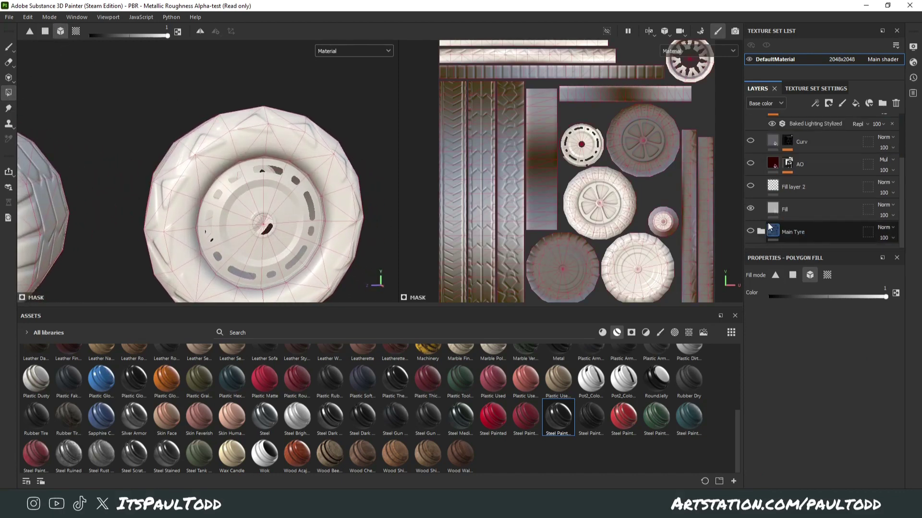
{"action": "left_click", "coordinate": [790, 210]}
{"action": "left_click", "coordinate": [839, 418]}
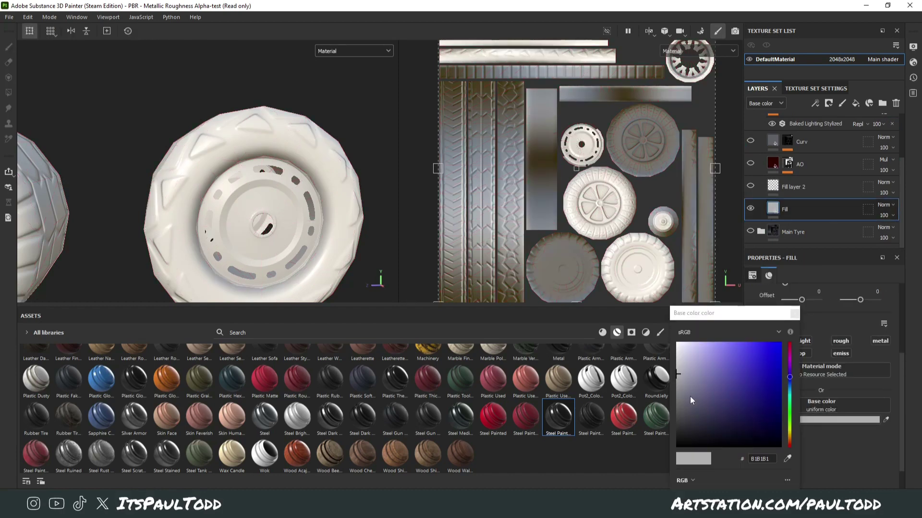
{"action": "left_click_drag", "start_coordinate": [715, 365], "coordinate": [782, 336]}
{"action": "left_click", "coordinate": [795, 313]}
{"action": "scroll", "coordinate": [255, 250], "scroll_direction": "down", "scroll_amount": 3}
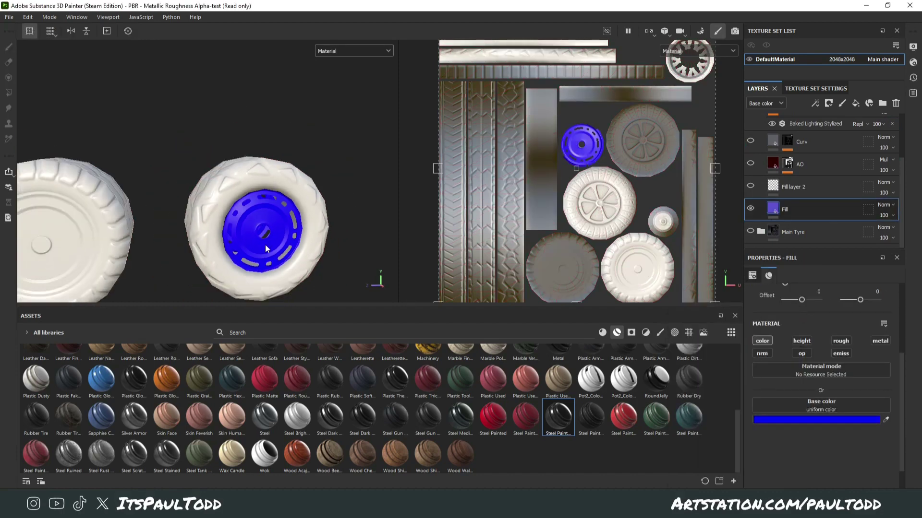
- Switch Polygon Fill to quad mode and fill the plain disc hub in the Main Tyre copy 1 mask
{"action": "left_click_drag", "start_coordinate": [245, 245], "coordinate": [166, 229], "text": "alt"}
{"action": "middle_click_drag", "start_coordinate": [166, 233], "coordinate": [288, 197], "text": "alt"}
{"action": "left_click_drag", "start_coordinate": [288, 197], "coordinate": [318, 237], "text": "alt"}
{"action": "scroll", "coordinate": [307, 230], "scroll_direction": "up", "scroll_amount": 3}
{"action": "middle_click_drag", "start_coordinate": [283, 224], "coordinate": [96, 223], "text": "alt"}
{"action": "scroll", "coordinate": [774, 151], "scroll_direction": "up", "scroll_amount": 3}
{"action": "left_click", "coordinate": [787, 146]}
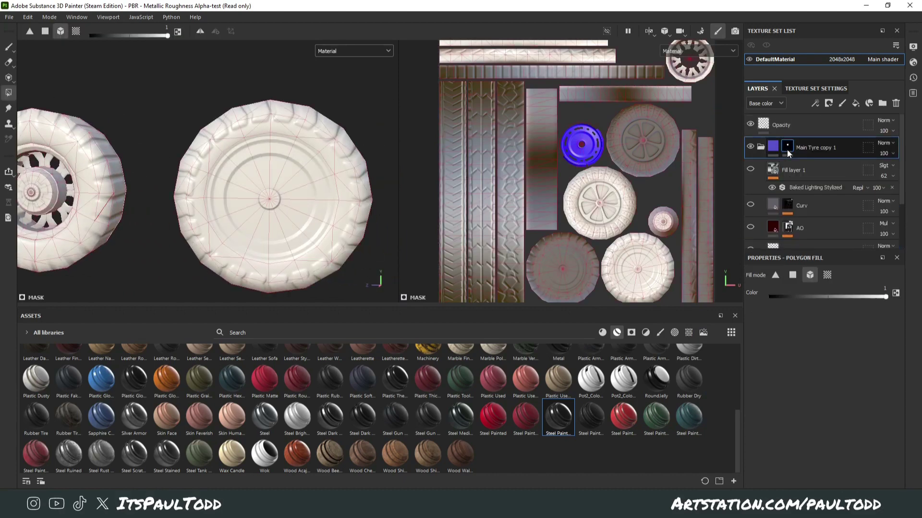
{"action": "scroll", "coordinate": [268, 193], "scroll_direction": "up", "scroll_amount": 1}
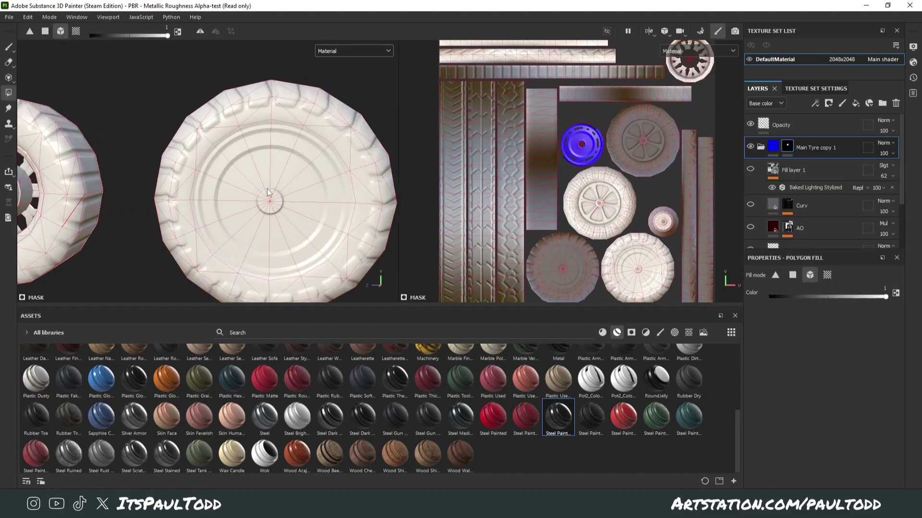
{"action": "left_click", "coordinate": [270, 197]}
{"action": "key", "text": "ctrl+z"}
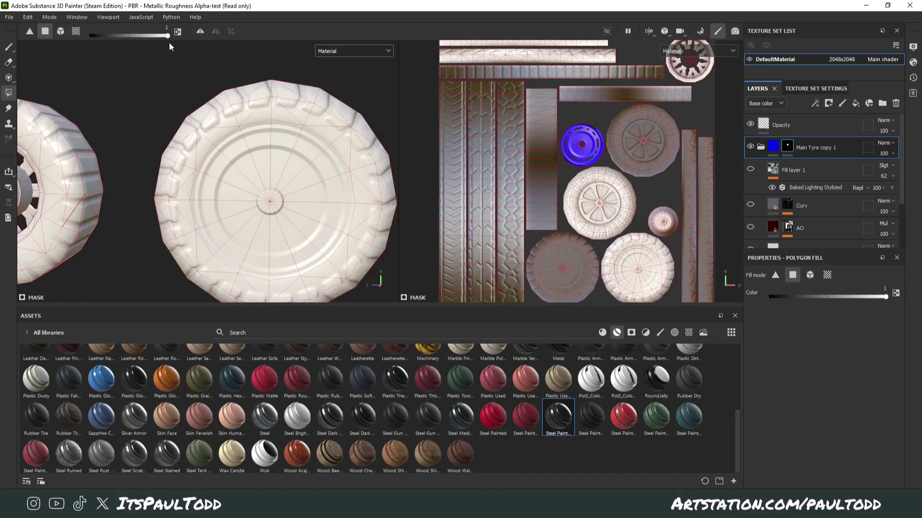
{"action": "left_click", "coordinate": [245, 182]}
- Fill the center hub of the Y-spoked wheel in the mask, including the hub's whole circular UV island
{"action": "left_click_drag", "start_coordinate": [282, 210], "coordinate": [347, 201], "text": "alt"}
{"action": "middle_click_drag", "start_coordinate": [347, 201], "coordinate": [357, 195], "text": "alt"}
{"action": "scroll", "coordinate": [300, 188], "scroll_direction": "up", "scroll_amount": 2}
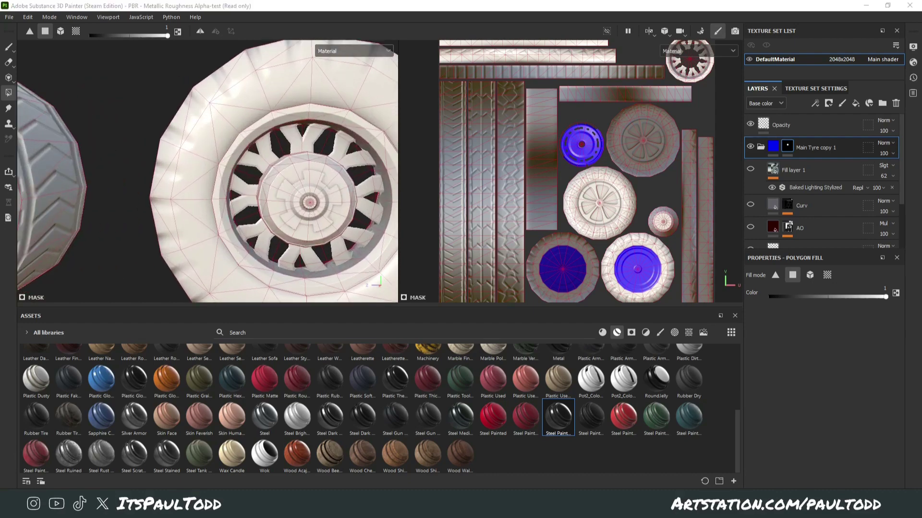
{"action": "left_click", "coordinate": [307, 200]}
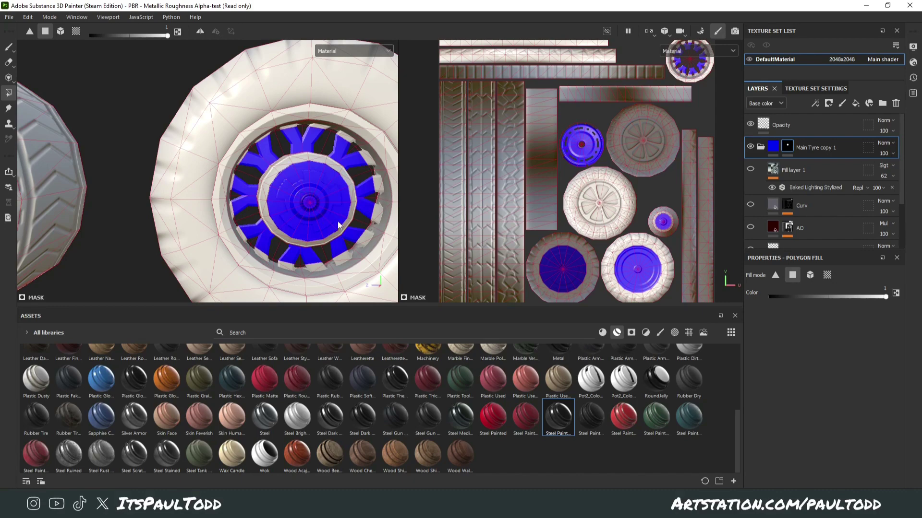
{"action": "left_click_drag", "start_coordinate": [339, 225], "coordinate": [198, 189], "text": "alt"}
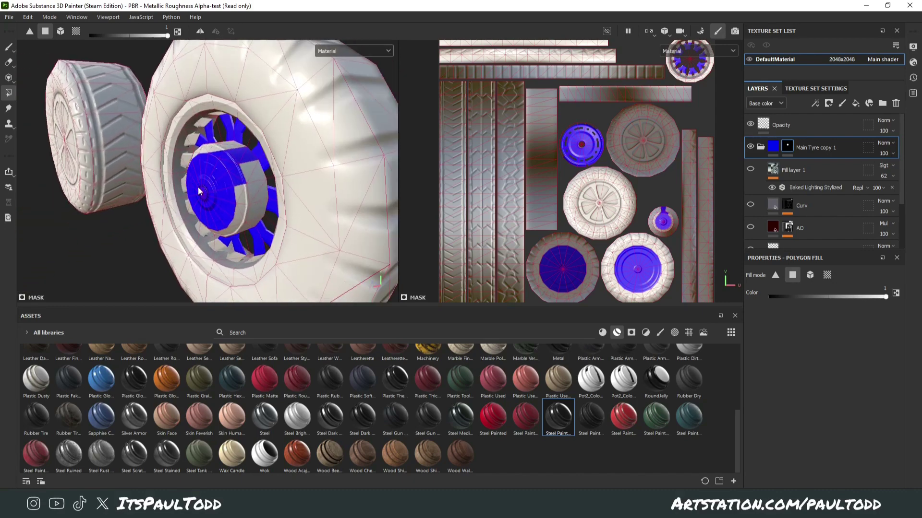
{"action": "scroll", "coordinate": [656, 207], "scroll_direction": "up", "scroll_amount": 4}
{"action": "middle_click_drag", "start_coordinate": [656, 207], "coordinate": [600, 156], "text": "alt"}
{"action": "scroll", "coordinate": [579, 152], "scroll_direction": "up", "scroll_amount": 2}
{"action": "left_click_drag", "start_coordinate": [578, 135], "coordinate": [678, 242]}
- Try to fill the outer spoke ends of the Y-spoked wheel in the 3D view, and undo the fills
{"action": "scroll", "coordinate": [288, 228], "scroll_direction": "down", "scroll_amount": 4}
{"action": "left_click_drag", "start_coordinate": [234, 212], "coordinate": [284, 164], "text": "alt"}
{"action": "scroll", "coordinate": [284, 164], "scroll_direction": "up", "scroll_amount": 3}
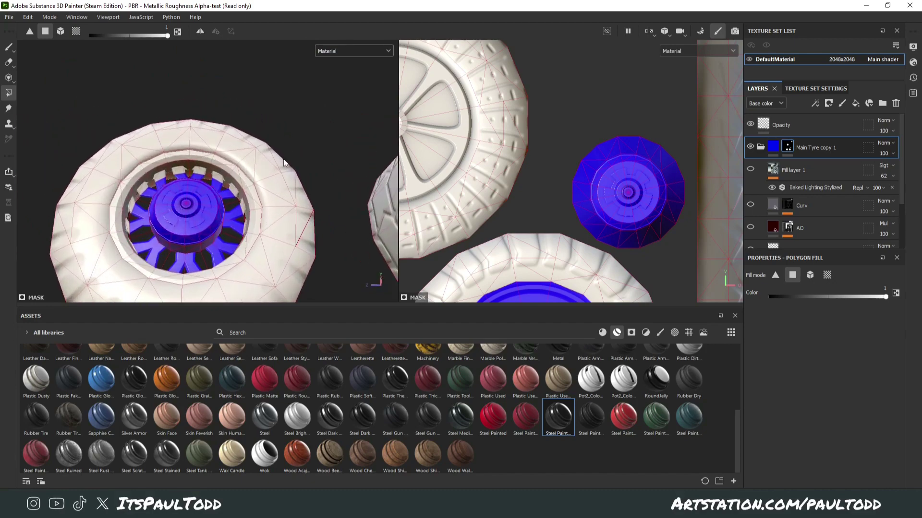
{"action": "left_click_drag", "start_coordinate": [218, 202], "coordinate": [300, 201], "text": "alt"}
{"action": "scroll", "coordinate": [299, 197], "scroll_direction": "up", "scroll_amount": 3}
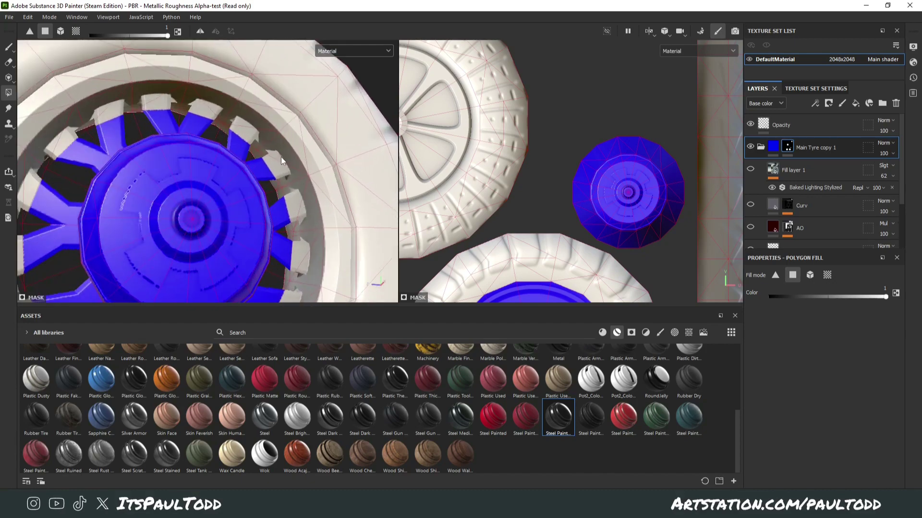
{"action": "mouse_move", "coordinate": [278, 154]}
{"action": "left_mouse_down"}
{"action": "mouse_move", "coordinate": [289, 173]}
{"action": "mouse_move", "coordinate": [321, 175]}
{"action": "mouse_move", "coordinate": [263, 247]}
{"action": "mouse_move", "coordinate": [280, 247]}
{"action": "left_mouse_up"}
{"action": "key", "text": "ctrl+z"}
{"action": "scroll", "coordinate": [321, 184], "scroll_direction": "down", "scroll_amount": 4}
{"action": "scroll", "coordinate": [519, 169], "scroll_direction": "down", "scroll_amount": 3}
{"action": "scroll", "coordinate": [500, 157], "scroll_direction": "down", "scroll_amount": 3}
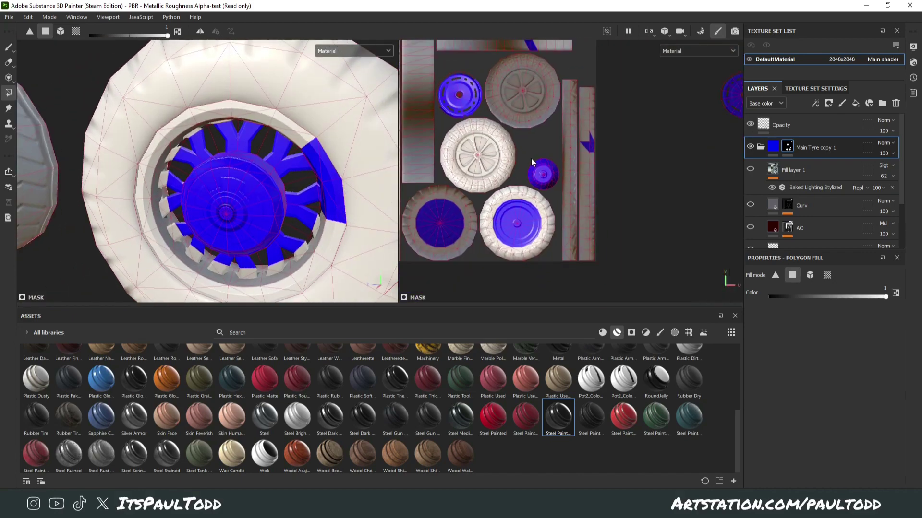
{"action": "middle_click_drag", "start_coordinate": [531, 162], "coordinate": [519, 223], "text": "alt"}
{"action": "key", "text": "ctrl+z"}
- Fill the Y-spoked rim's entire circular UV island in the mask, covering both the outer ring and spokes
{"action": "middle_click_drag", "start_coordinate": [567, 134], "coordinate": [511, 220], "text": "alt"}
{"action": "scroll", "coordinate": [526, 180], "scroll_direction": "up", "scroll_amount": 4}
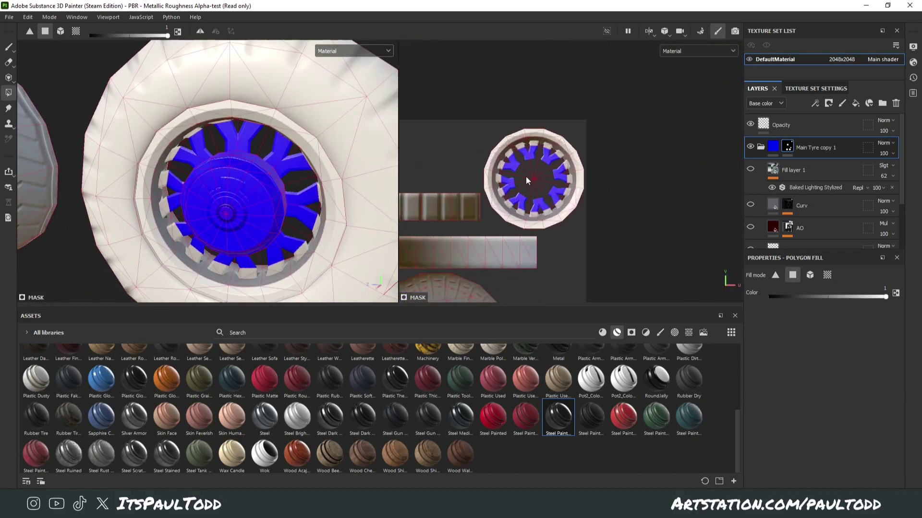
{"action": "scroll", "coordinate": [527, 181], "scroll_direction": "up", "scroll_amount": 2}
{"action": "left_click_drag", "start_coordinate": [473, 104], "coordinate": [619, 244]}
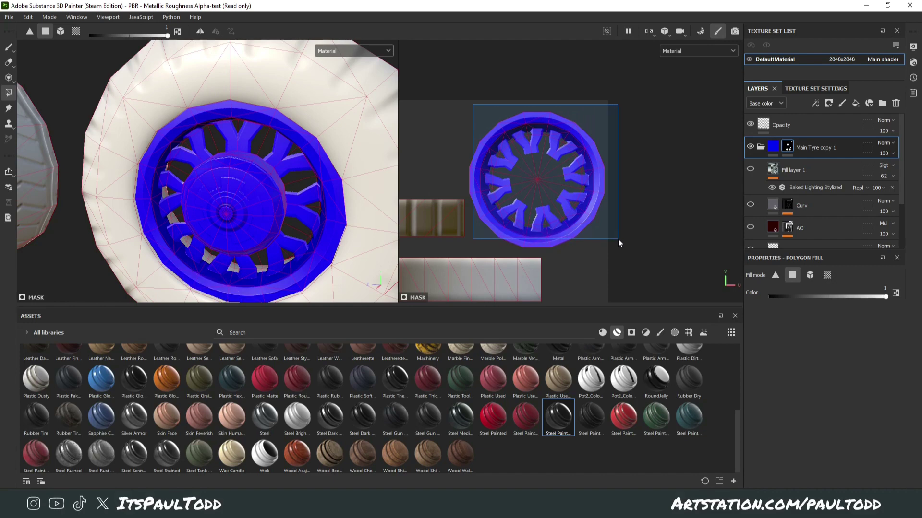
- Fill the six-spoke wheel's entire hub in the mask with quad fill, up to the tire's inner edge
{"action": "scroll", "coordinate": [269, 214], "scroll_direction": "down", "scroll_amount": 4}
{"action": "left_click_drag", "start_coordinate": [269, 214], "coordinate": [230, 209], "text": "alt"}
{"action": "middle_click_drag", "start_coordinate": [151, 202], "coordinate": [364, 195], "text": "alt"}
{"action": "left_click_drag", "start_coordinate": [175, 198], "coordinate": [219, 235], "text": "alt+shift"}
{"action": "key", "text": "ctrl+z"}
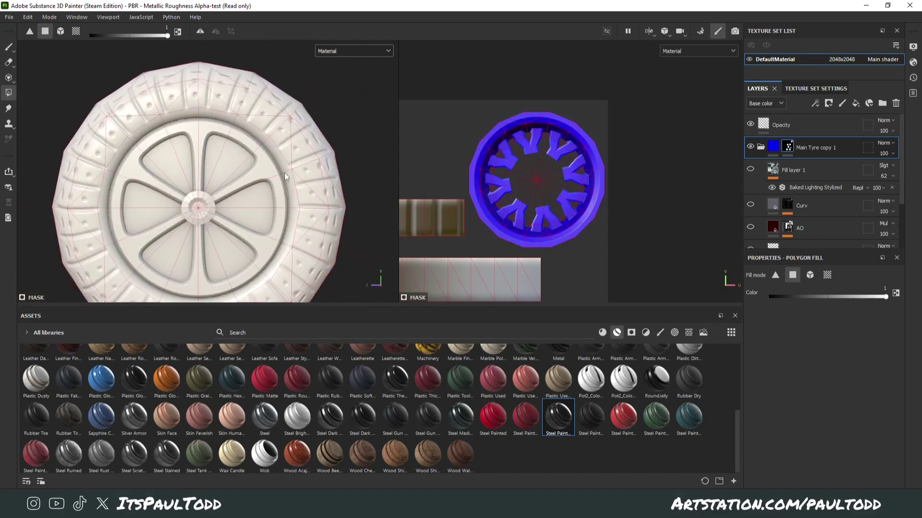
{"action": "scroll", "coordinate": [241, 148], "scroll_direction": "up", "scroll_amount": 2}
{"action": "middle_click_drag", "start_coordinate": [240, 148], "coordinate": [263, 83], "text": "alt"}
{"action": "scroll", "coordinate": [243, 105], "scroll_direction": "up", "scroll_amount": 2}
{"action": "scroll", "coordinate": [264, 101], "scroll_direction": "up", "scroll_amount": 2}
{"action": "scroll", "coordinate": [205, 160], "scroll_direction": "down", "scroll_amount": 3}
{"action": "left_click_drag", "start_coordinate": [173, 167], "coordinate": [219, 237]}
{"action": "middle_click_drag", "start_coordinate": [288, 119], "coordinate": [302, 153], "text": "alt"}
{"action": "scroll", "coordinate": [302, 157], "scroll_direction": "up", "scroll_amount": 3}
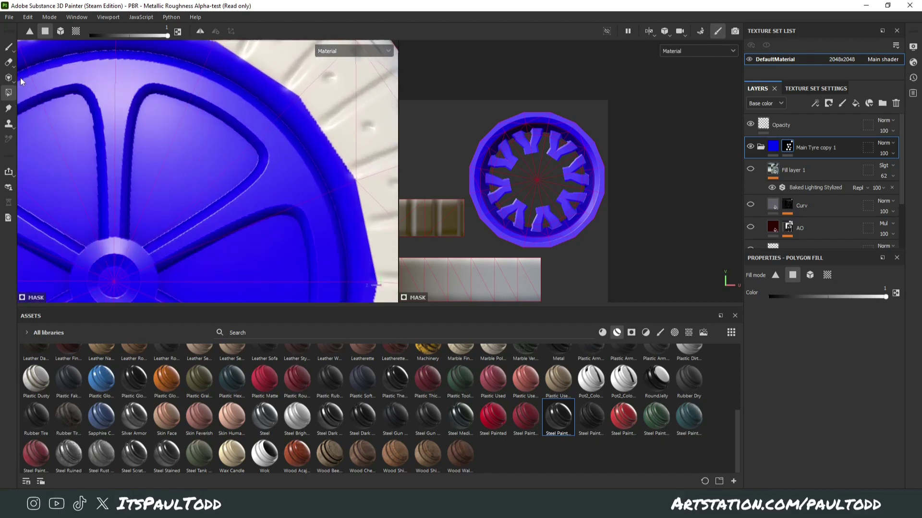
- Erase part of the mask overspill along the six-spoke hub's outer edge with a Basic Hard eraser at size 2.69
{"action": "left_click", "coordinate": [9, 61]}
{"action": "left_click_drag", "start_coordinate": [50, 37], "coordinate": [54, 36]}
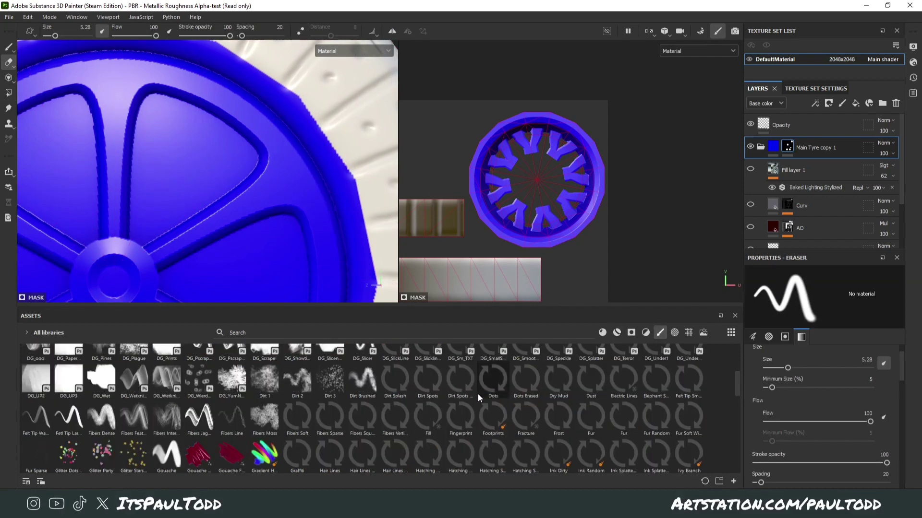
{"action": "scroll", "coordinate": [442, 411], "scroll_direction": "up", "scroll_amount": 3}
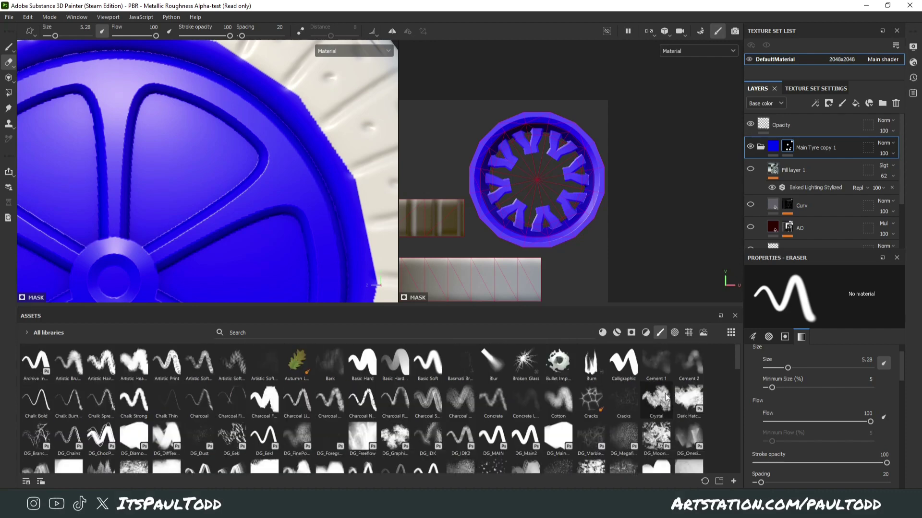
{"action": "left_click", "coordinate": [362, 363]}
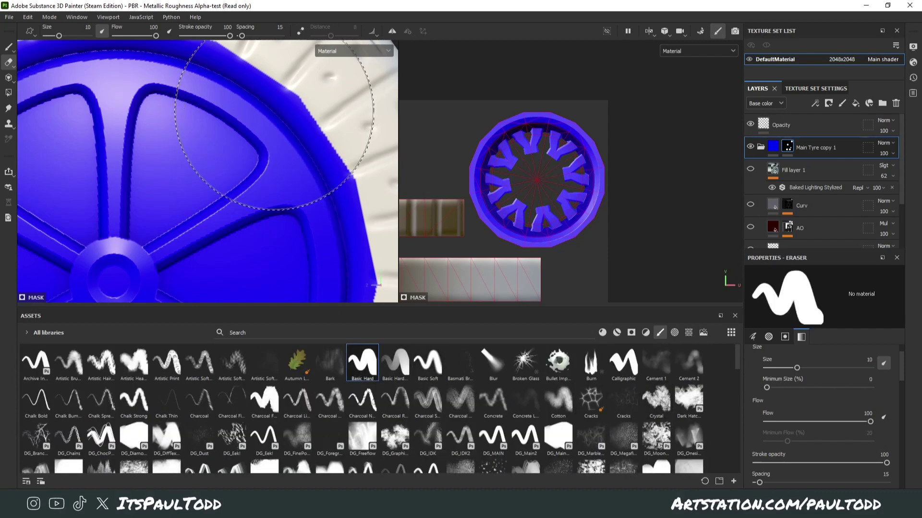
{"action": "right_click_drag", "start_coordinate": [275, 143], "coordinate": [245, 143], "text": "ctrl"}
{"action": "left_click_drag", "start_coordinate": [286, 91], "coordinate": [319, 108]}
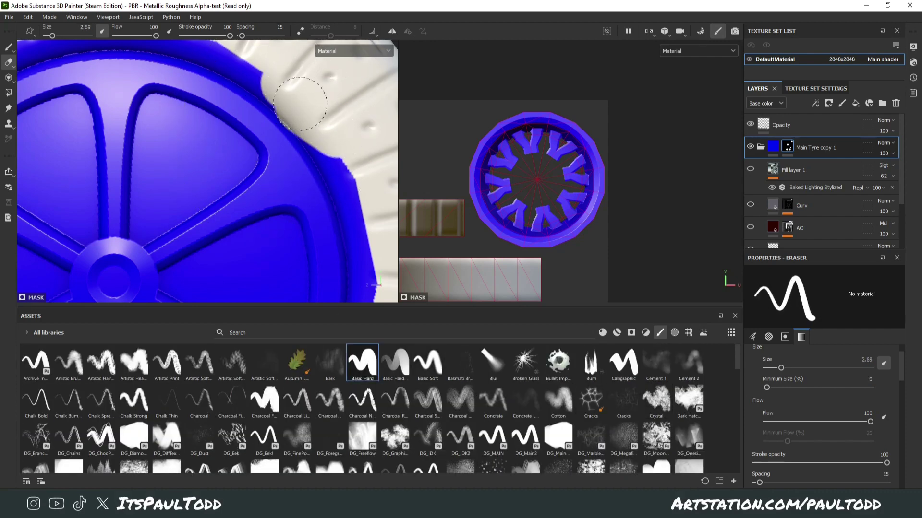
{"action": "scroll", "coordinate": [290, 81], "scroll_direction": "down", "scroll_amount": 1}
{"action": "left_click_drag", "start_coordinate": [286, 75], "coordinate": [338, 137]}
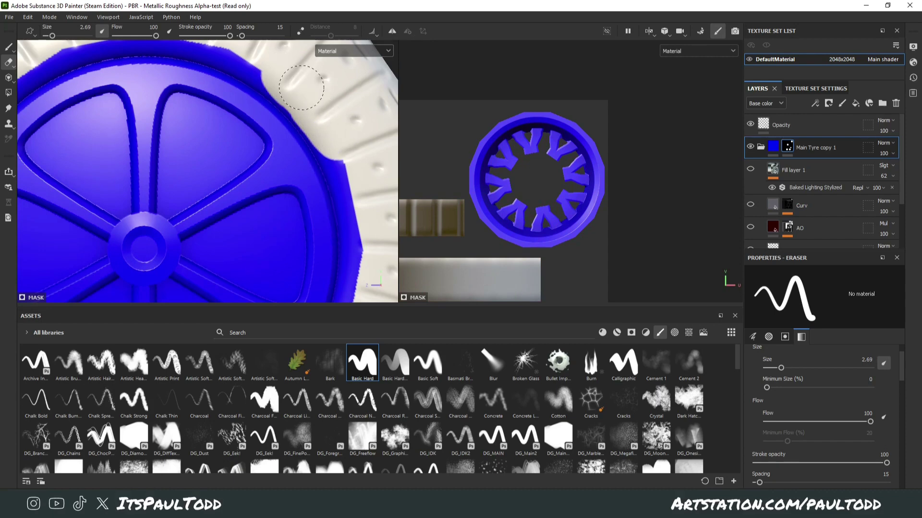
{"action": "scroll", "coordinate": [301, 85], "scroll_direction": "down", "scroll_amount": 6}
{"action": "left_click_drag", "start_coordinate": [299, 172], "coordinate": [252, 189], "text": "alt"}
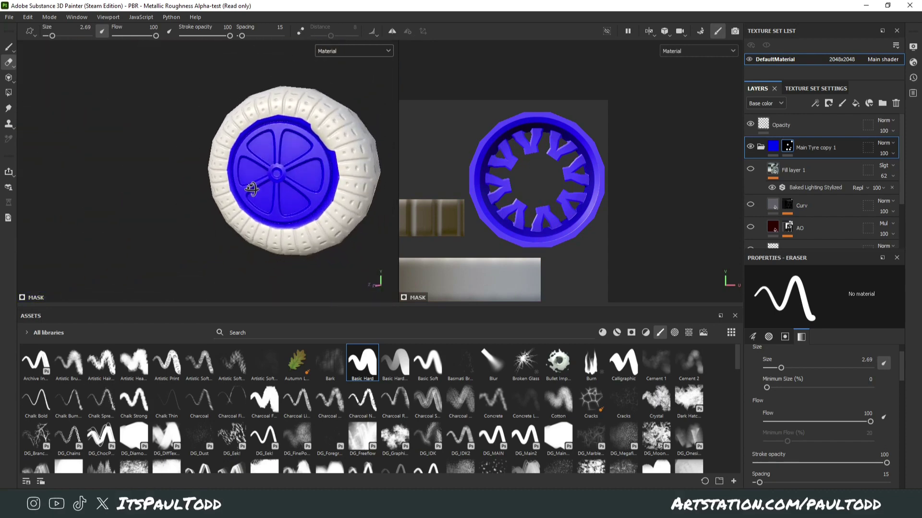
{"action": "scroll", "coordinate": [252, 189], "scroll_direction": "up", "scroll_amount": 8}
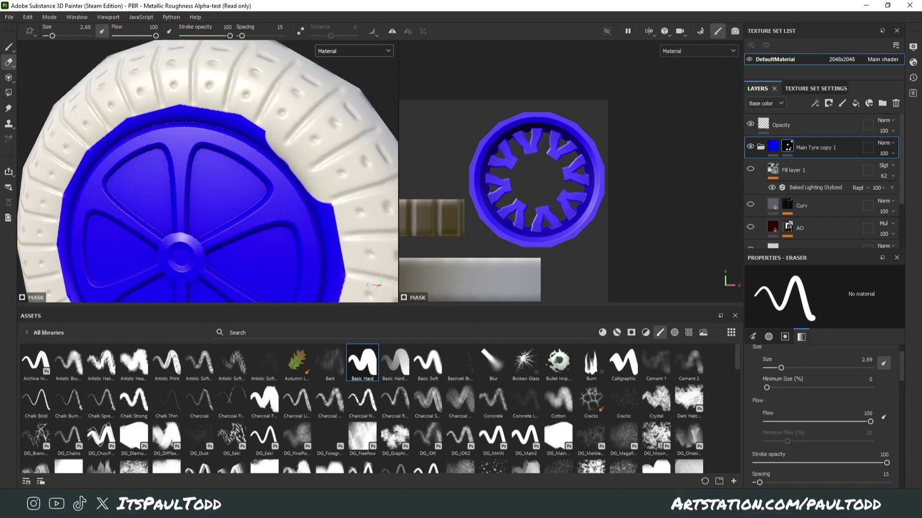
- Set the base color of the Fill layer in the duplicated folder to the grey ADADAD
{"action": "scroll", "coordinate": [208, 194], "scroll_direction": "down", "scroll_amount": 10}
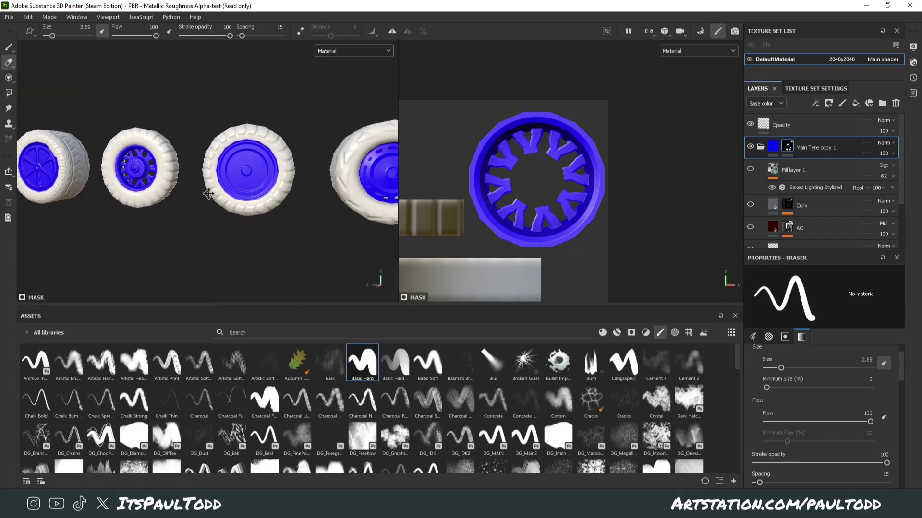
{"action": "left_click_drag", "start_coordinate": [208, 193], "coordinate": [284, 216], "text": "alt"}
{"action": "middle_click_drag", "start_coordinate": [245, 179], "coordinate": [259, 179], "text": "alt"}
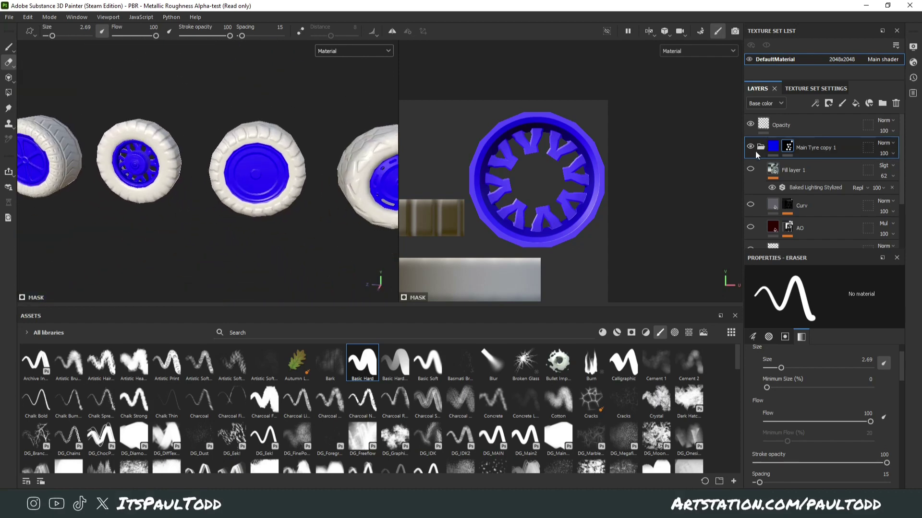
{"action": "scroll", "coordinate": [788, 214], "scroll_direction": "down", "scroll_amount": 3}
{"action": "left_click", "coordinate": [792, 214]}
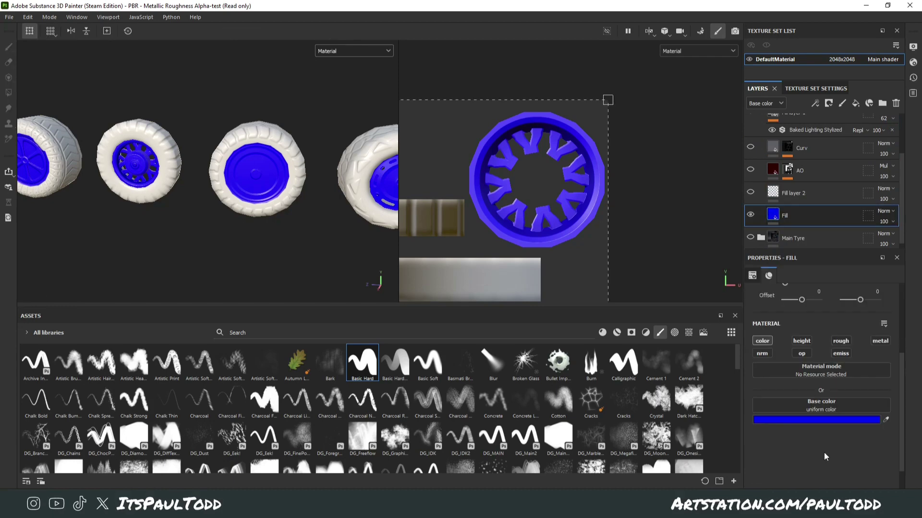
{"action": "left_click", "coordinate": [787, 421]}
{"action": "left_click", "coordinate": [676, 363]}
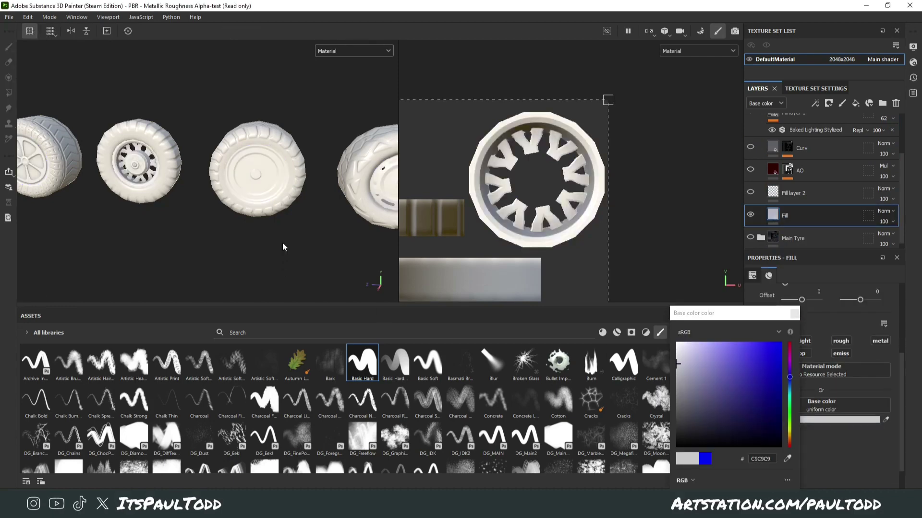
{"action": "left_click_drag", "start_coordinate": [282, 247], "coordinate": [443, 296], "text": "alt"}
{"action": "left_click_drag", "start_coordinate": [678, 374], "coordinate": [674, 376]}
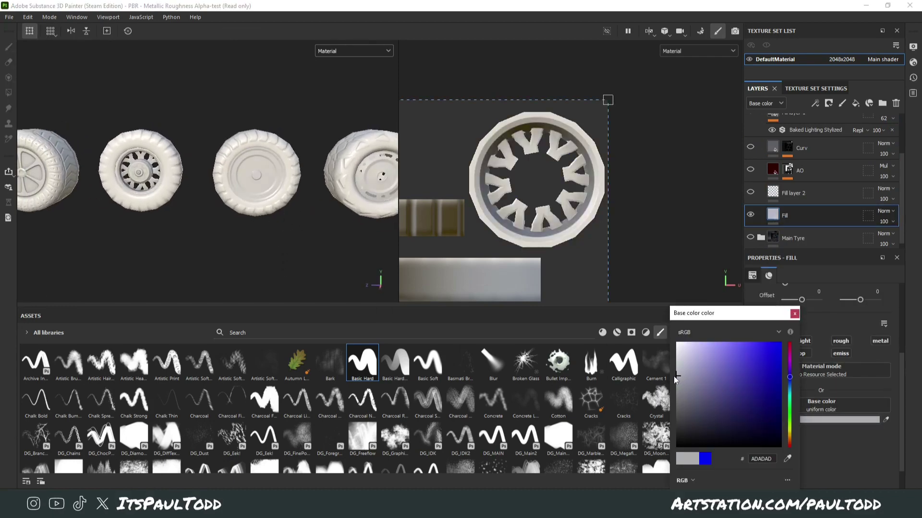
{"action": "left_click", "coordinate": [793, 314]}
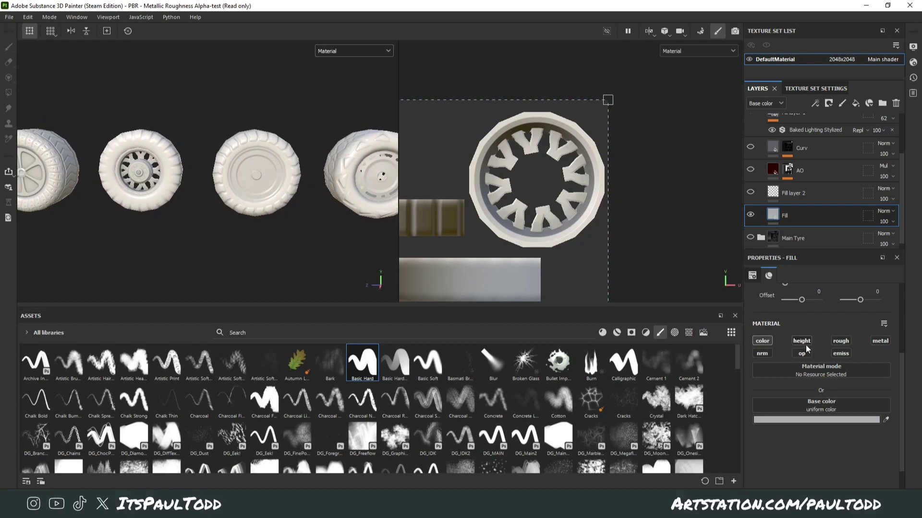
- Enable the metallic channel on the Fill layer, set it to 0.9451, and inspect the hubs
{"action": "scroll", "coordinate": [820, 344], "scroll_direction": "down", "scroll_amount": 1}
{"action": "left_click", "coordinate": [880, 313]}
{"action": "left_click_drag", "start_coordinate": [817, 434], "coordinate": [868, 437]}
{"action": "left_click_drag", "start_coordinate": [126, 160], "coordinate": [216, 149], "text": "alt"}
{"action": "scroll", "coordinate": [215, 149], "scroll_direction": "up", "scroll_amount": 3}
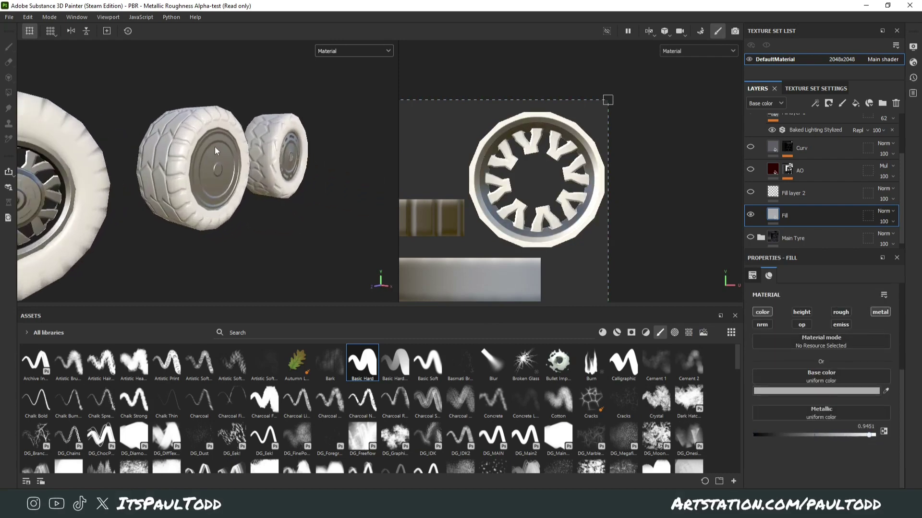
{"action": "left_click_drag", "start_coordinate": [304, 205], "coordinate": [214, 185], "text": "alt"}
{"action": "scroll", "coordinate": [292, 177], "scroll_direction": "up", "scroll_amount": 4}
{"action": "left_click_drag", "start_coordinate": [293, 177], "coordinate": [343, 197], "text": "alt"}
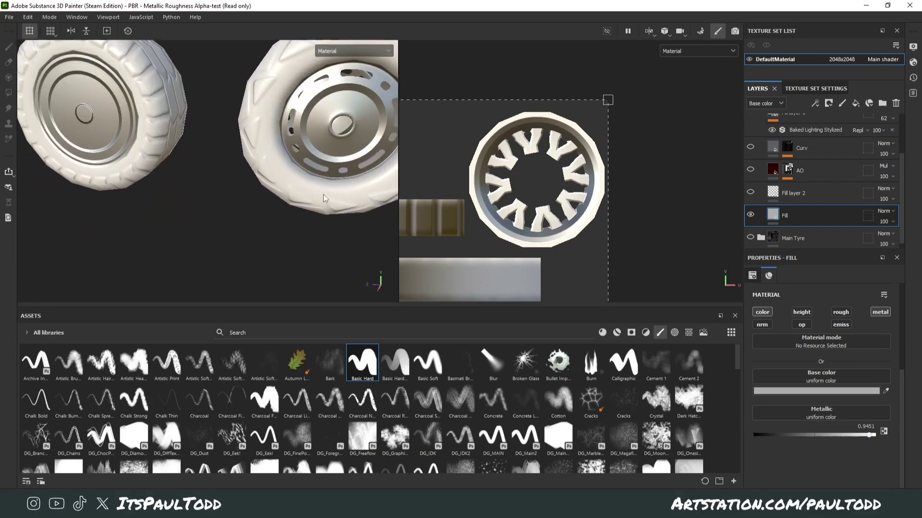
{"action": "middle_click_drag", "start_coordinate": [324, 195], "coordinate": [254, 253], "text": "alt"}
{"action": "scroll", "coordinate": [281, 232], "scroll_direction": "up", "scroll_amount": 3}
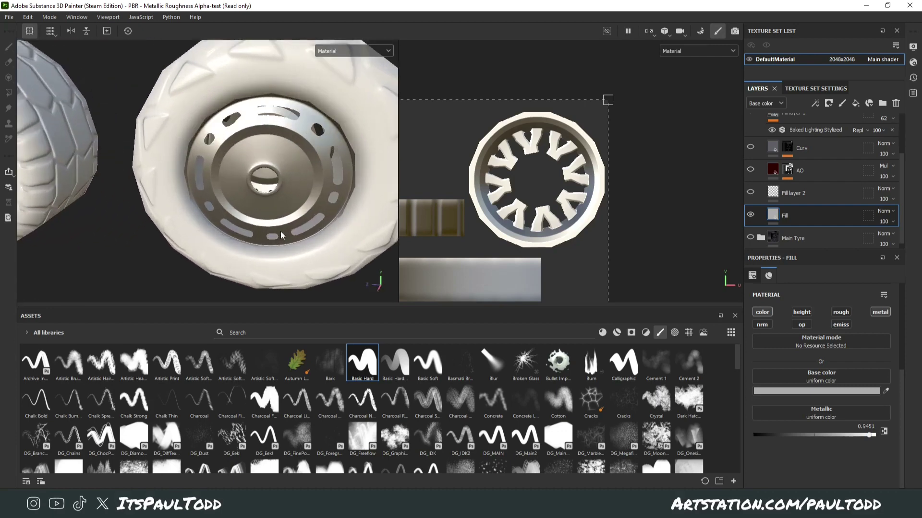
- Toggle Fill layer 2 on and off to compare its roughness effect on the hubs, leaving it hidden
{"action": "left_click", "coordinate": [751, 193]}
{"action": "left_click", "coordinate": [782, 196]}
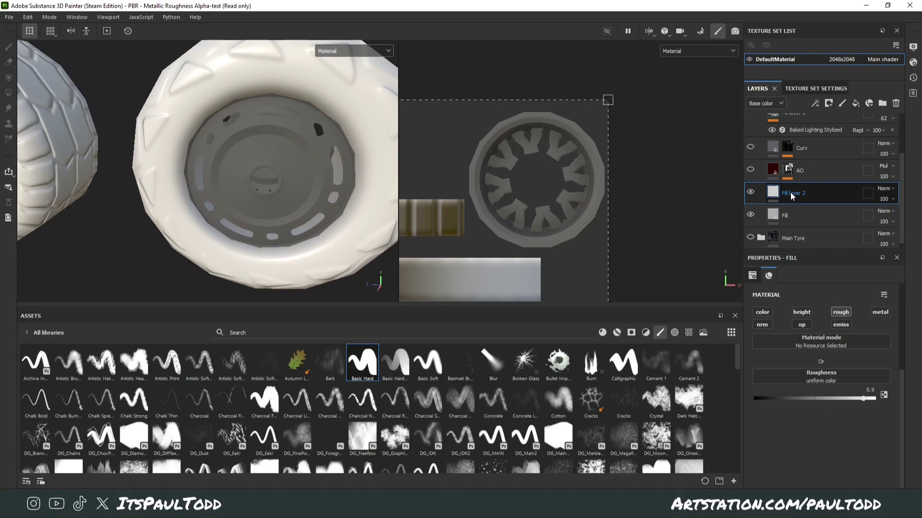
{"action": "left_click", "coordinate": [750, 192]}
{"action": "left_click", "coordinate": [751, 193]}
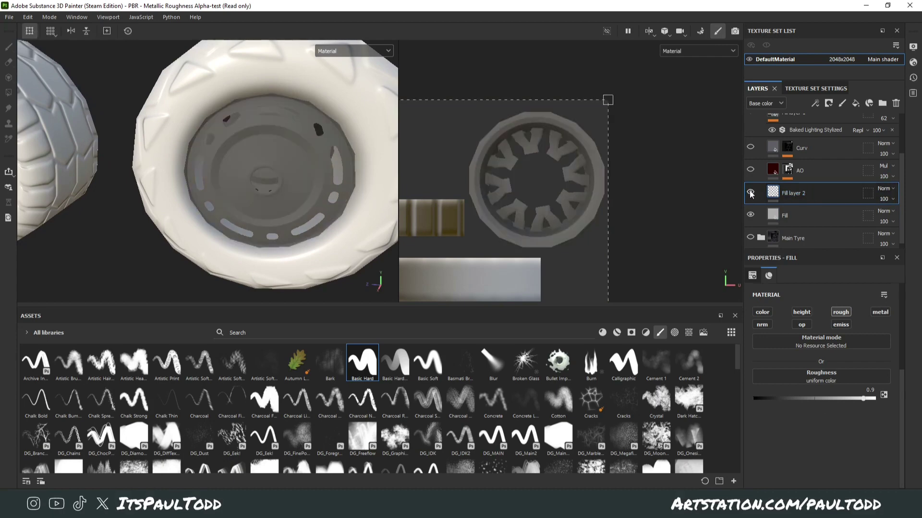
{"action": "left_click", "coordinate": [750, 193]}
{"action": "scroll", "coordinate": [802, 195], "scroll_direction": "up", "scroll_amount": 1}
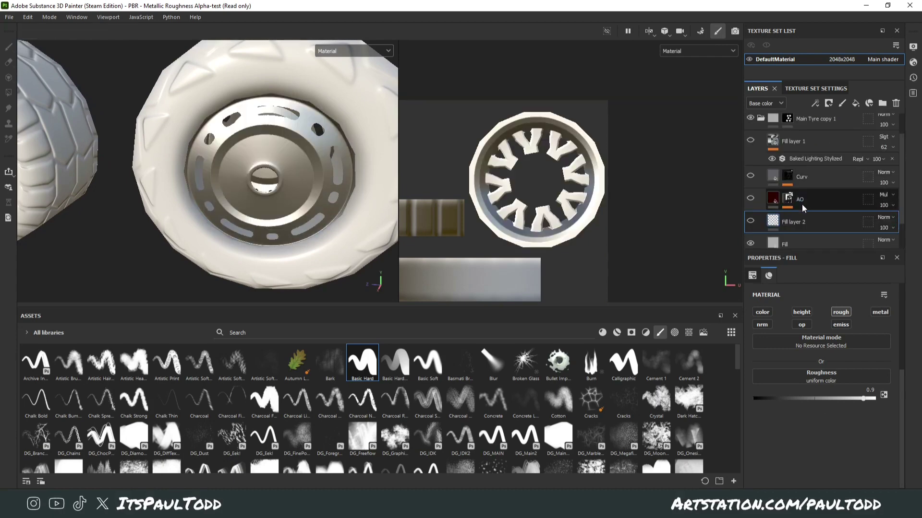
- Delete Fill layer 2 from the duplicated tire folder and make the folder's AO layer visible
{"action": "scroll", "coordinate": [801, 209], "scroll_direction": "down", "scroll_amount": 1}
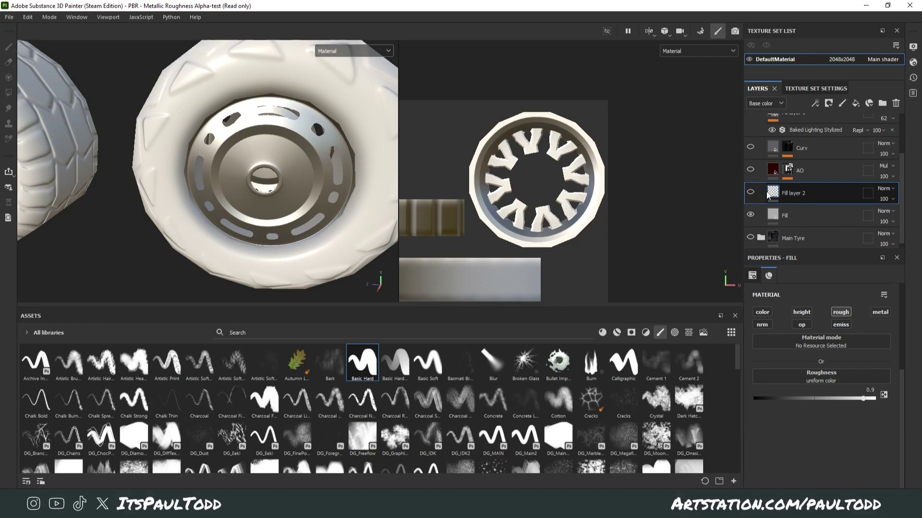
{"action": "left_click", "coordinate": [896, 103]}
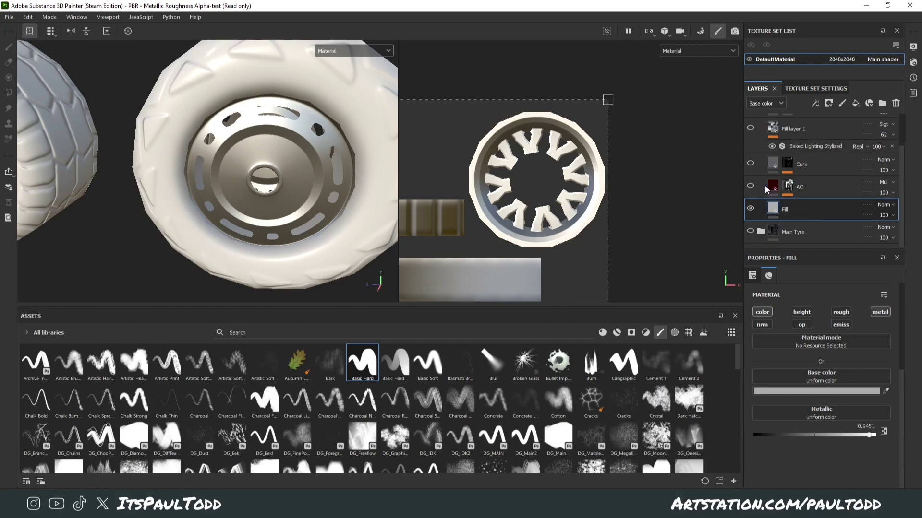
{"action": "left_click", "coordinate": [751, 187]}
{"action": "left_click", "coordinate": [751, 186]}
{"action": "left_click", "coordinate": [751, 187]}
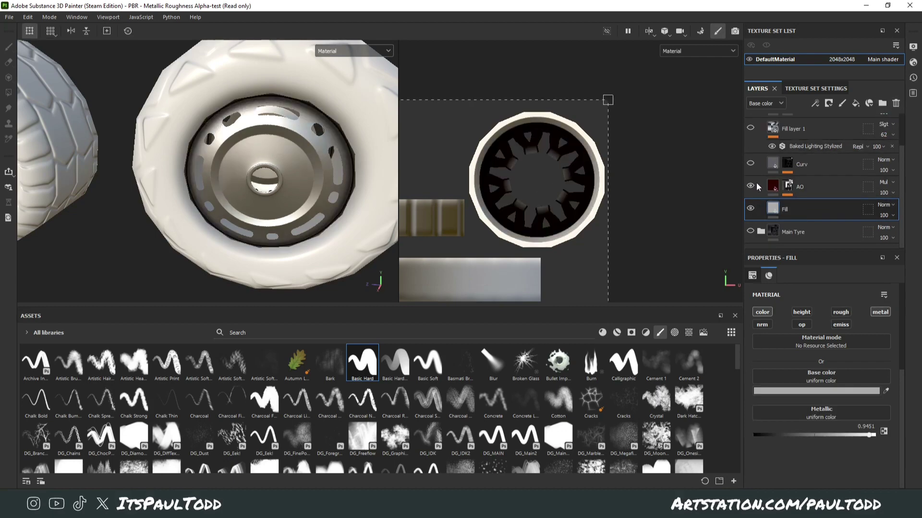
- Make the Curv layer in the duplicated folder visible, checking its effect on the slotted hub
{"action": "left_click_drag", "start_coordinate": [386, 181], "coordinate": [349, 127], "text": "alt"}
{"action": "left_click", "coordinate": [750, 164]}
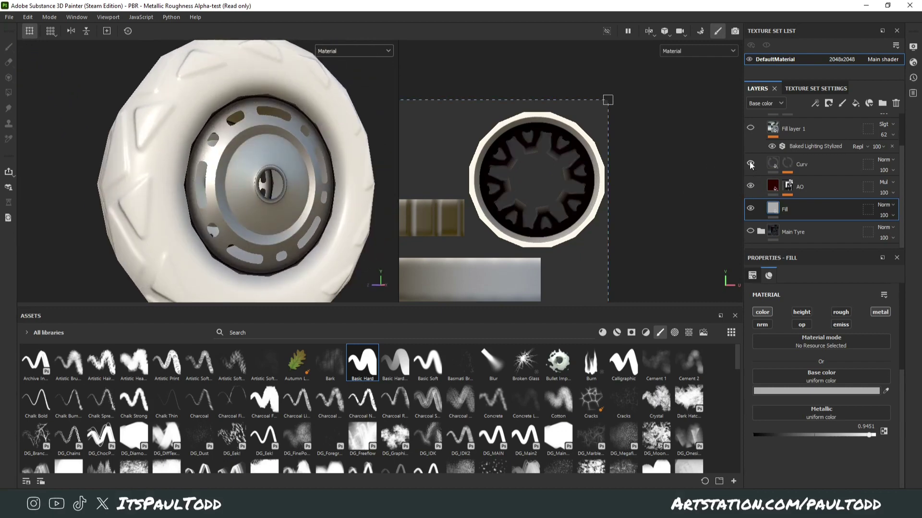
{"action": "left_click", "coordinate": [750, 164]}
{"action": "left_click", "coordinate": [750, 165]}
- Examine the hubs' edge highlights up close, toggling the Curv layer to compare the spoked rim with and without it
{"action": "mouse_move", "coordinate": [367, 178]}
{"action": "left_mouse_down", "text": "alt"}
{"action": "mouse_move", "coordinate": [280, 177]}
{"action": "mouse_move", "coordinate": [345, 196]}
{"action": "left_mouse_up", "text": "alt"}
{"action": "right_click_drag", "start_coordinate": [346, 195], "coordinate": [238, 195], "text": "alt"}
{"action": "left_click_drag", "start_coordinate": [237, 194], "coordinate": [169, 219], "text": "alt"}
{"action": "right_click_drag", "start_coordinate": [170, 220], "coordinate": [66, 227], "text": "alt"}
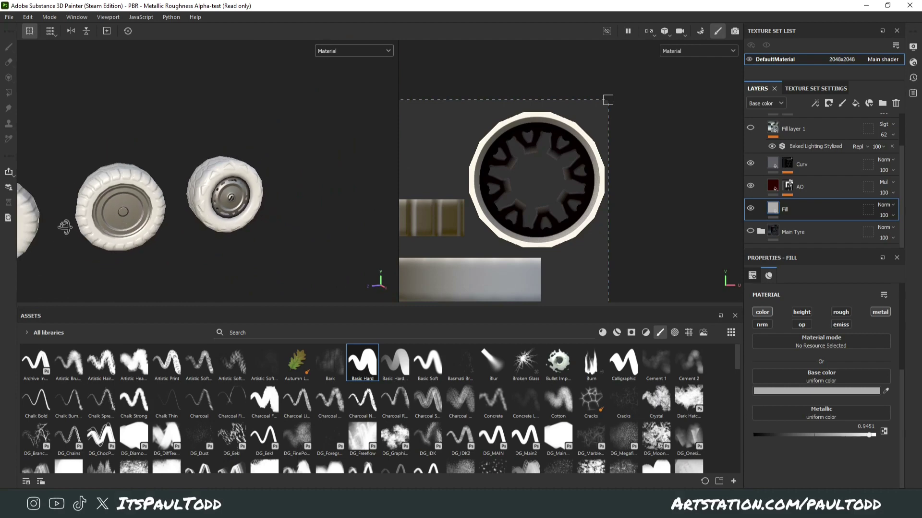
{"action": "left_click_drag", "start_coordinate": [66, 227], "coordinate": [178, 233], "text": "alt"}
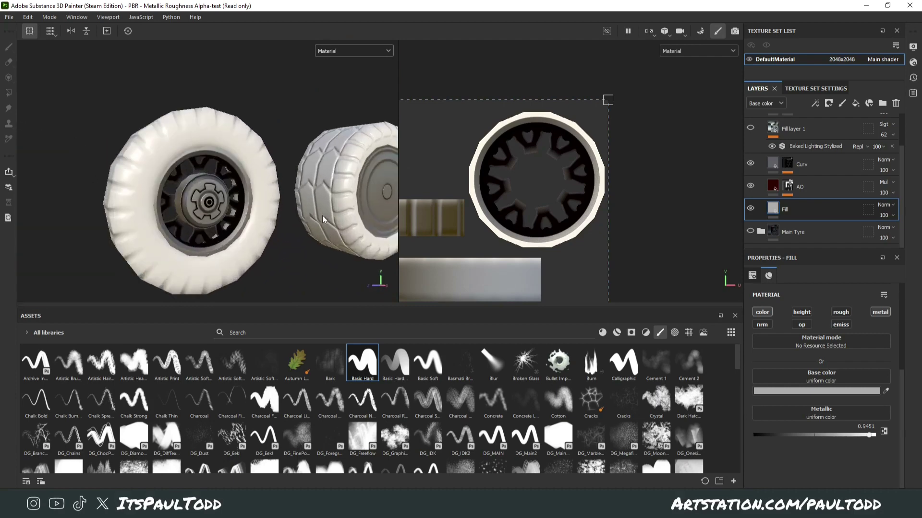
{"action": "right_click_drag", "start_coordinate": [177, 233], "coordinate": [322, 225], "text": "alt"}
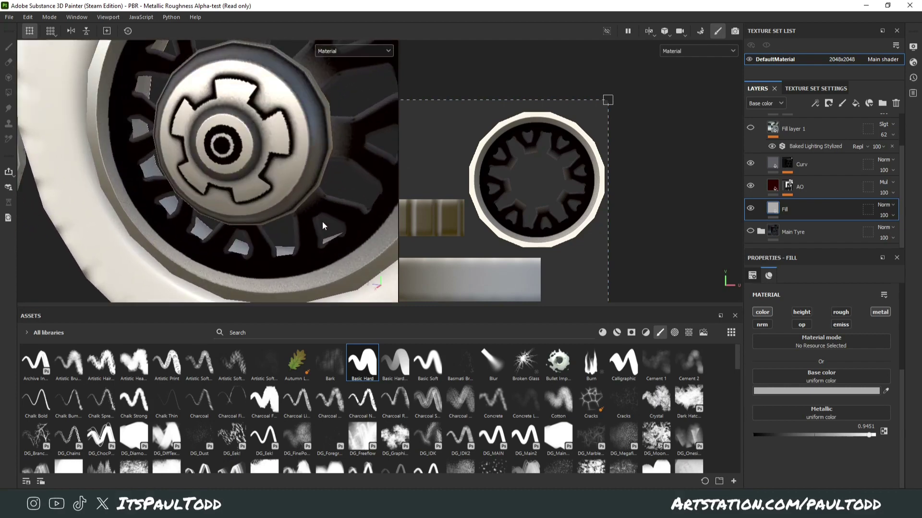
{"action": "left_click", "coordinate": [749, 162]}
{"action": "left_click", "coordinate": [749, 162]}
{"action": "left_click", "coordinate": [749, 162]}
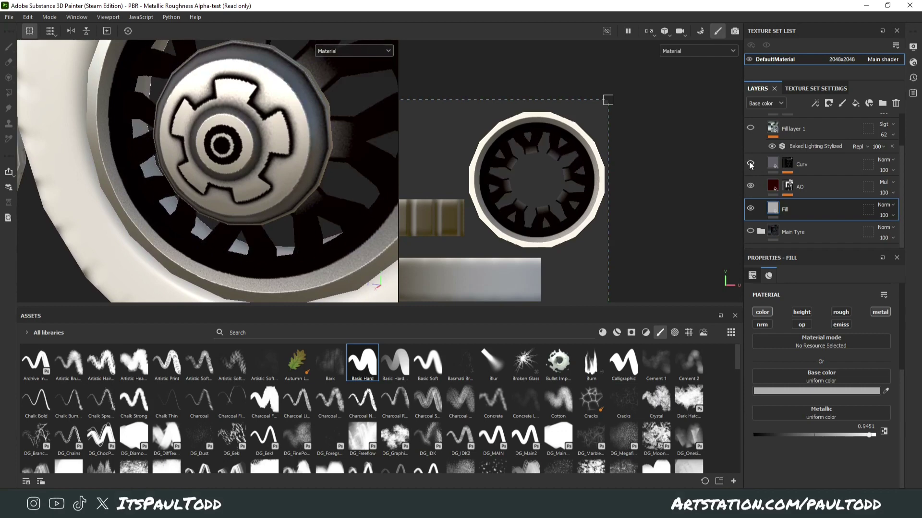
{"action": "left_click", "coordinate": [749, 162]}
- Set the base color of the Curv layer to near-white to brighten the edge highlights
{"action": "left_click", "coordinate": [774, 164]}
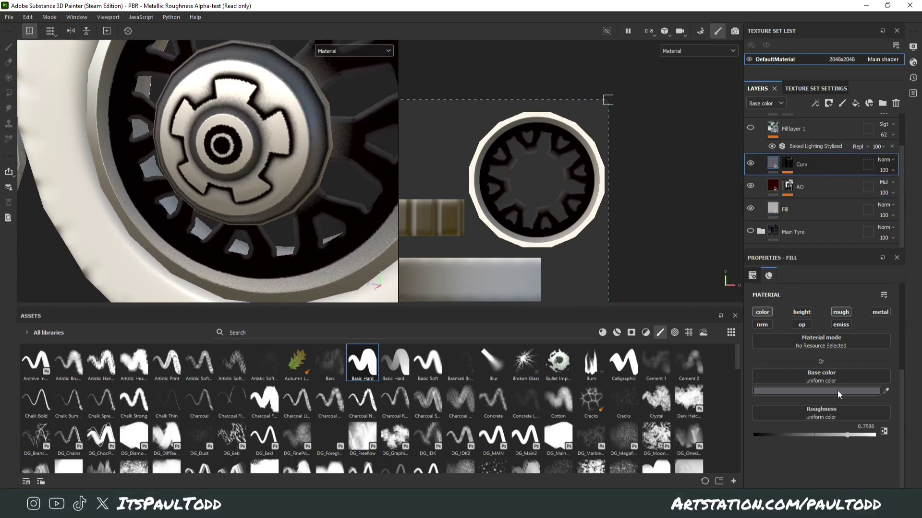
{"action": "left_click", "coordinate": [866, 392]}
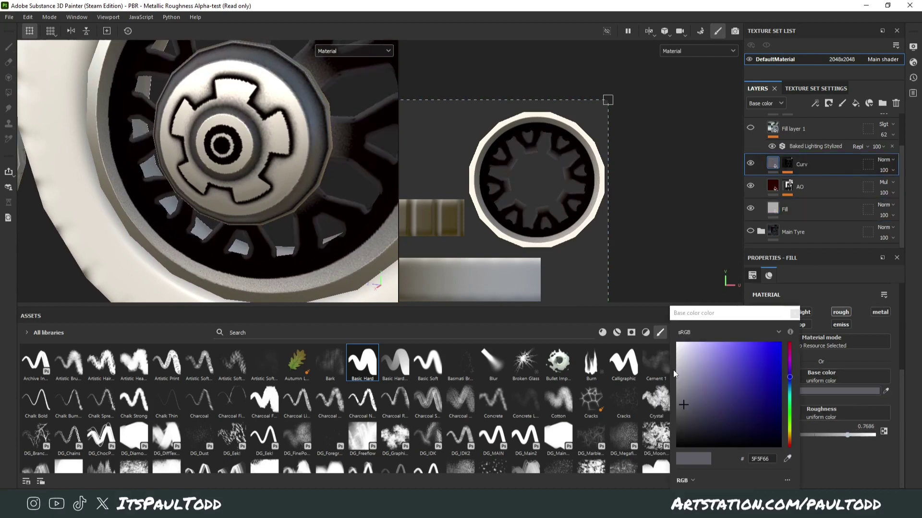
{"action": "left_click_drag", "start_coordinate": [676, 374], "coordinate": [664, 349]}
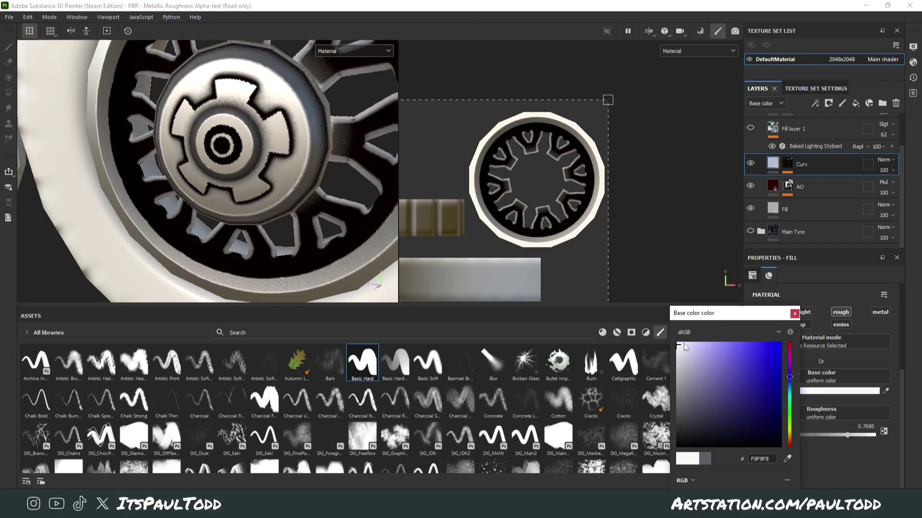
{"action": "left_click", "coordinate": [794, 314]}
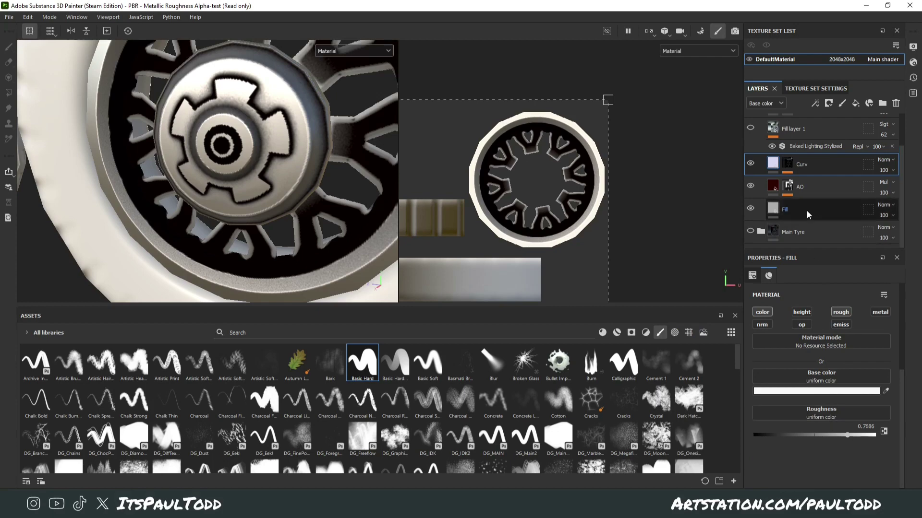
- Set the Global Balance of the Curv layer's Curvature mask generator to 0.01
{"action": "left_click", "coordinate": [791, 165]}
{"action": "left_click", "coordinate": [805, 180]}
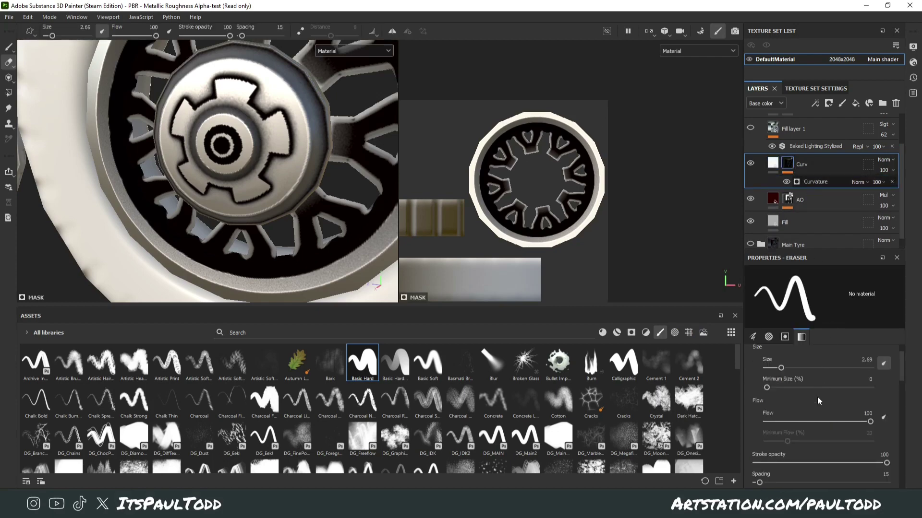
{"action": "mouse_move", "coordinate": [772, 381]}
{"action": "left_mouse_down"}
{"action": "mouse_move", "coordinate": [785, 382]}
{"action": "mouse_move", "coordinate": [760, 382]}
{"action": "left_mouse_up"}
{"action": "scroll", "coordinate": [296, 167], "scroll_direction": "down", "scroll_amount": 8}
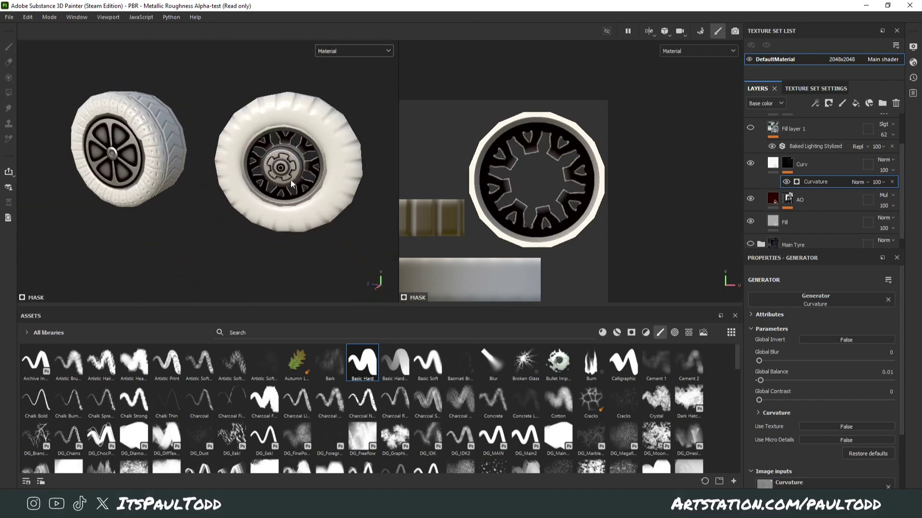
- Toggle the AO layer on and off to compare its darkening on the spoked hub
{"action": "mouse_move", "coordinate": [290, 180]}
{"action": "left_mouse_down", "text": "alt"}
{"action": "mouse_move", "coordinate": [331, 163]}
{"action": "mouse_move", "coordinate": [345, 187]}
{"action": "mouse_move", "coordinate": [383, 188]}
{"action": "mouse_move", "coordinate": [296, 187]}
{"action": "left_mouse_up", "text": "alt"}
{"action": "scroll", "coordinate": [326, 165], "scroll_direction": "up", "scroll_amount": 9}
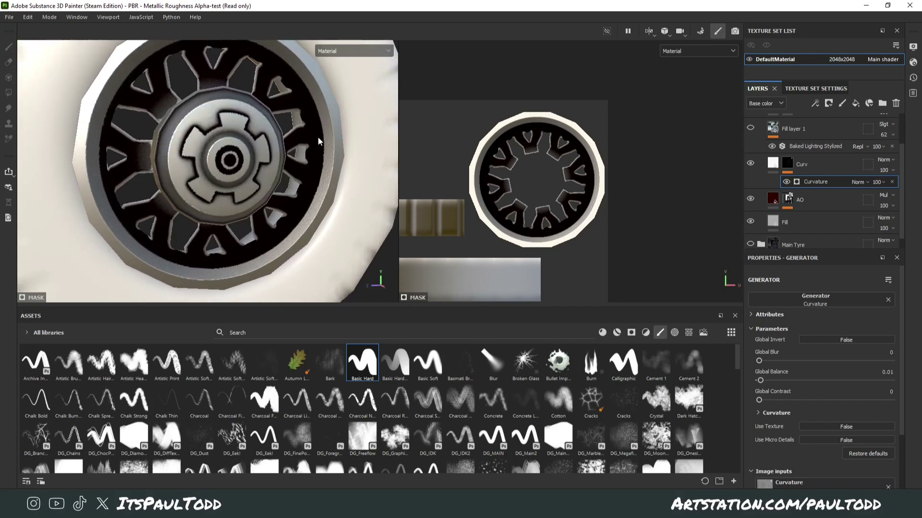
{"action": "left_click", "coordinate": [754, 199]}
{"action": "left_click", "coordinate": [754, 199]}
{"action": "left_click", "coordinate": [754, 199]}
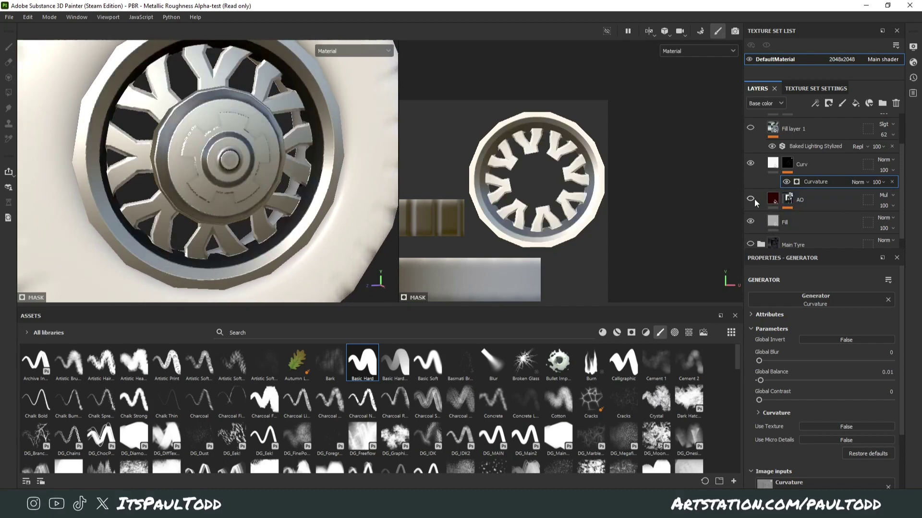
{"action": "left_click", "coordinate": [753, 199]}
{"action": "left_click", "coordinate": [754, 198]}
- Show the AO layer and lower its opacity to 20
{"action": "key", "text": "f"}
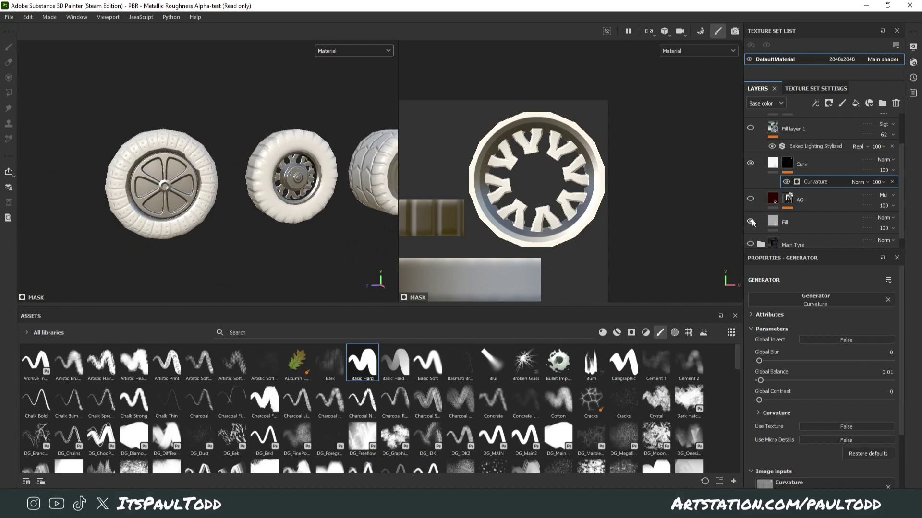
{"action": "left_click", "coordinate": [747, 200]}
{"action": "left_click", "coordinate": [787, 198]}
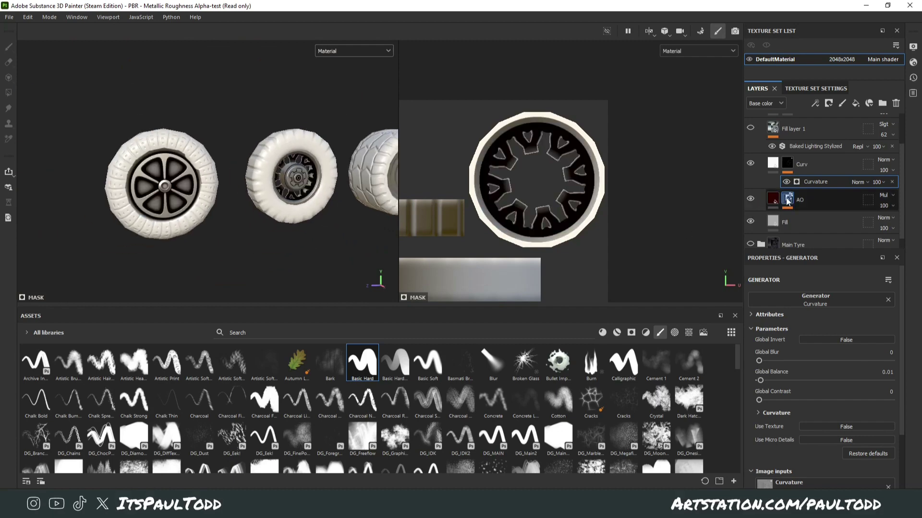
{"action": "left_click", "coordinate": [886, 206]}
{"action": "left_click_drag", "start_coordinate": [886, 220], "coordinate": [873, 225]}
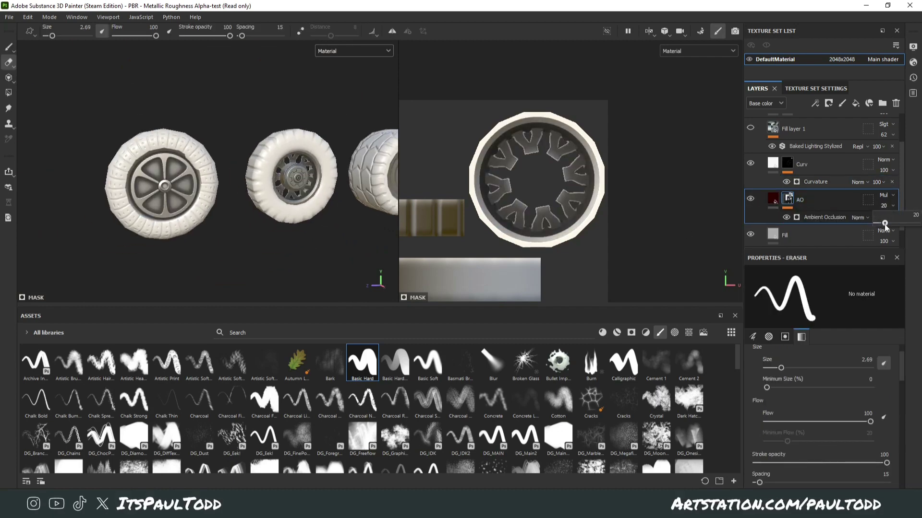
- Make Fill layer 1 with its Baked Lighting Stylized filter visible in the Main Tyre copy 1 folder
{"action": "scroll", "coordinate": [346, 208], "scroll_direction": "down", "scroll_amount": 3}
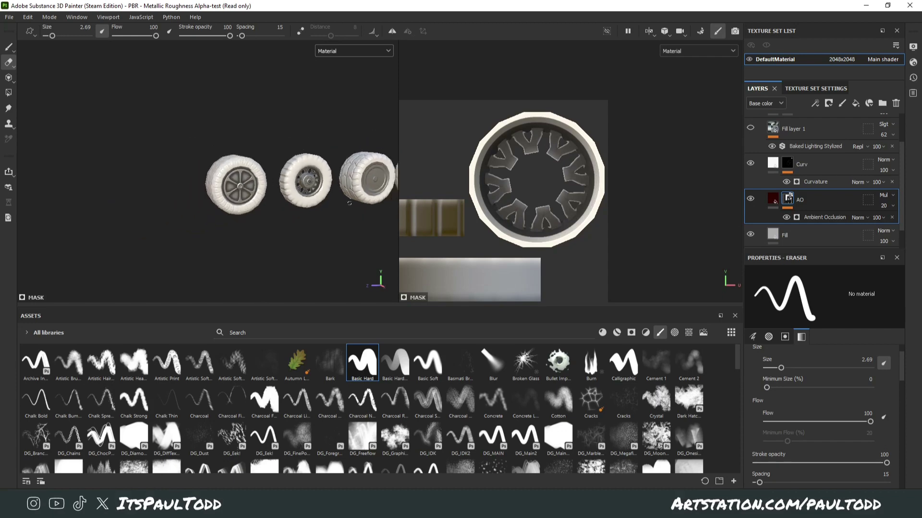
{"action": "scroll", "coordinate": [349, 203], "scroll_direction": "up", "scroll_amount": 6}
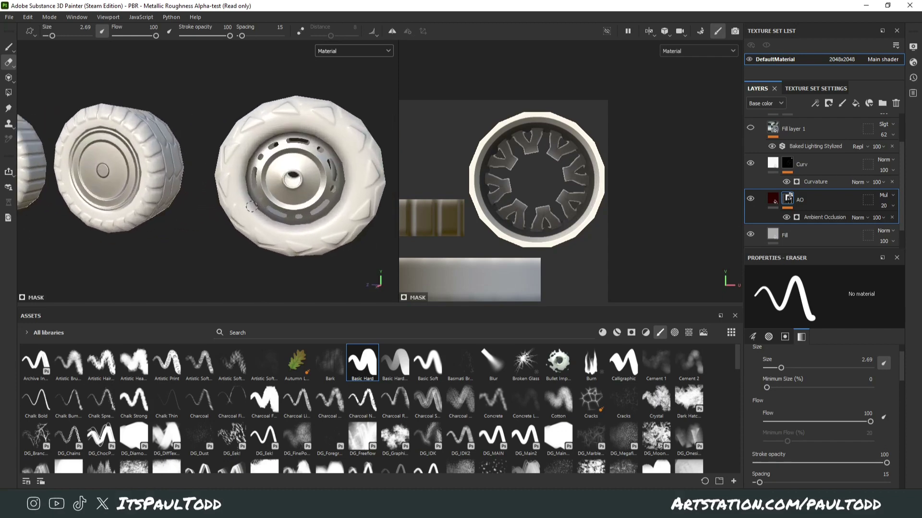
{"action": "scroll", "coordinate": [252, 207], "scroll_direction": "up", "scroll_amount": 2}
{"action": "scroll", "coordinate": [757, 163], "scroll_direction": "up", "scroll_amount": 1}
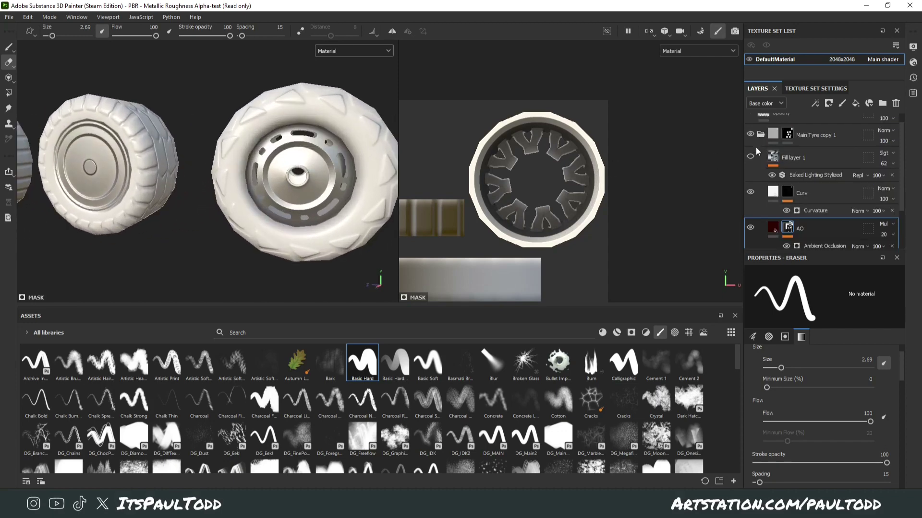
{"action": "left_click", "coordinate": [751, 156]}
{"action": "left_click_drag", "start_coordinate": [288, 183], "coordinate": [307, 179], "text": "alt"}
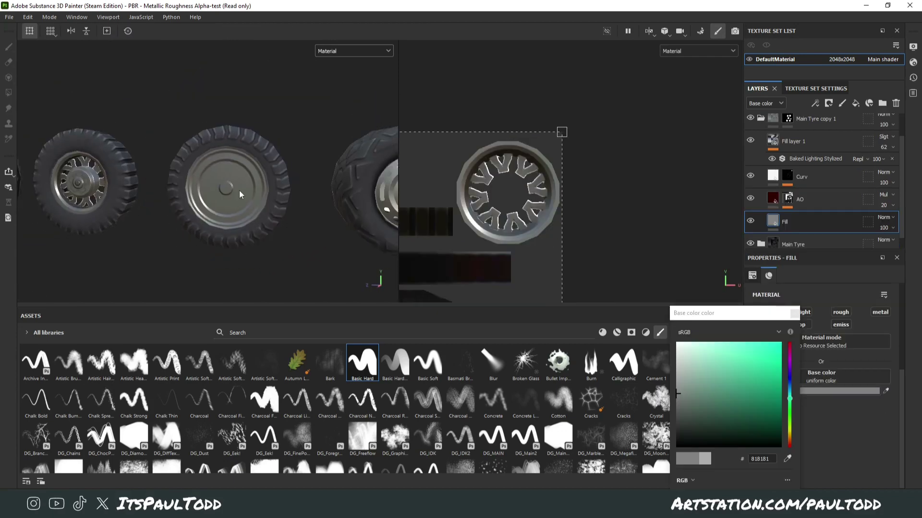
- Examine the metal shading on the hubs and rims of all the wheels from several angles
{"action": "left_click_drag", "start_coordinate": [288, 212], "coordinate": [250, 207], "text": "alt"}
{"action": "scroll", "coordinate": [250, 206], "scroll_direction": "up", "scroll_amount": 3}
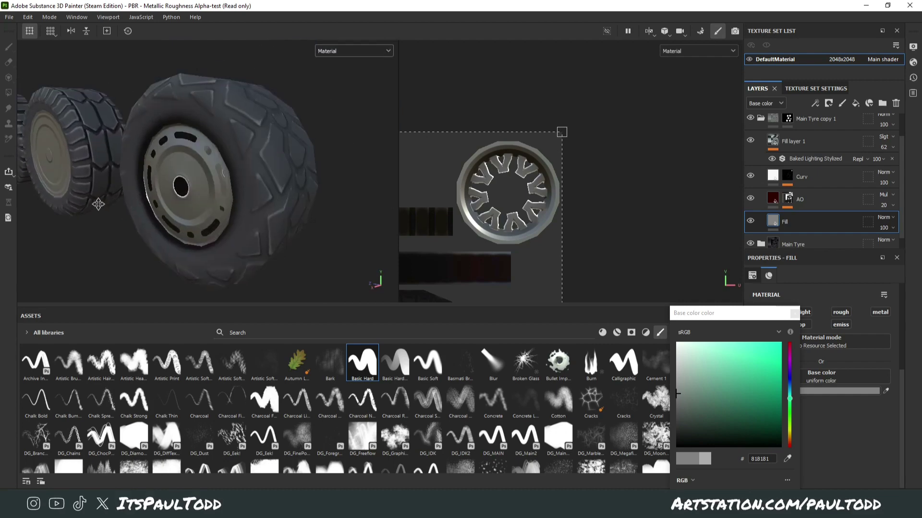
{"action": "left_click_drag", "start_coordinate": [226, 158], "coordinate": [170, 131], "text": "alt"}
{"action": "scroll", "coordinate": [243, 113], "scroll_direction": "up", "scroll_amount": 3}
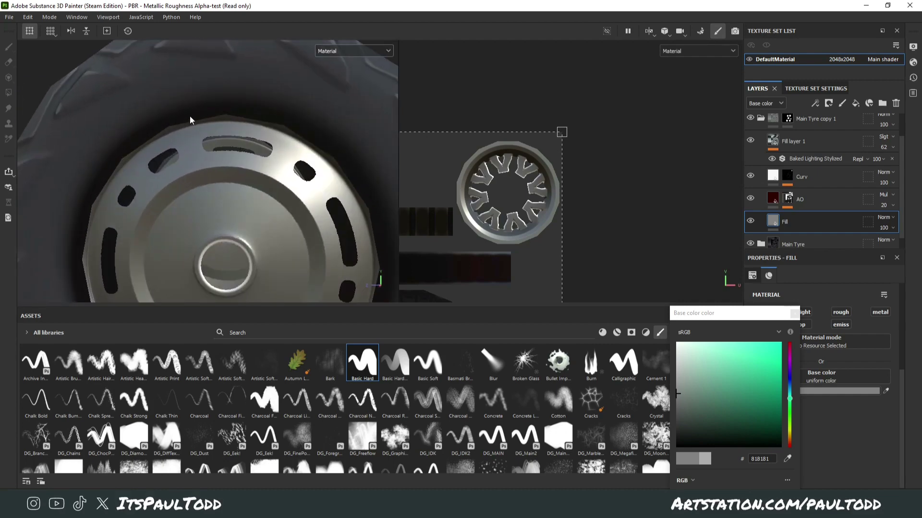
{"action": "left_click_drag", "start_coordinate": [93, 183], "coordinate": [320, 190], "text": "alt"}
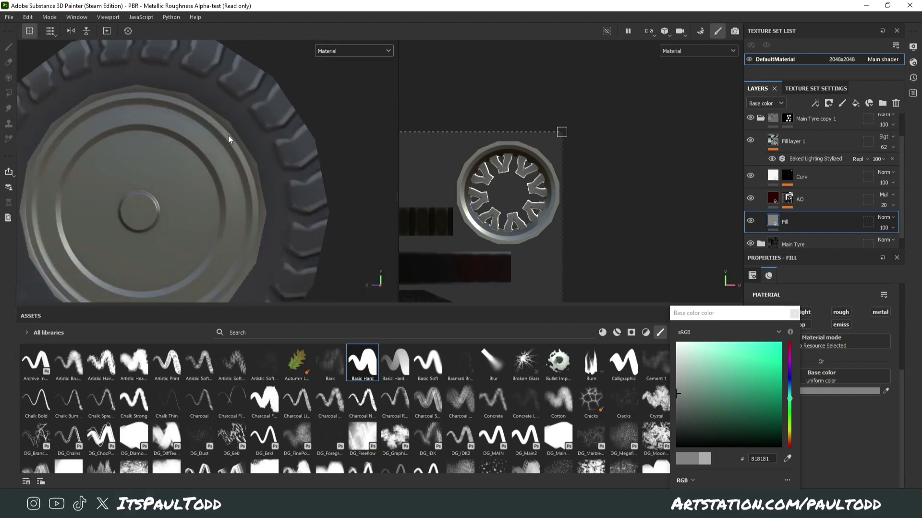
{"action": "left_click_drag", "start_coordinate": [228, 139], "coordinate": [317, 139], "text": "alt"}
{"action": "scroll", "coordinate": [279, 239], "scroll_direction": "down", "scroll_amount": 5}
{"action": "middle_click_drag", "start_coordinate": [206, 231], "coordinate": [352, 232], "text": "alt"}
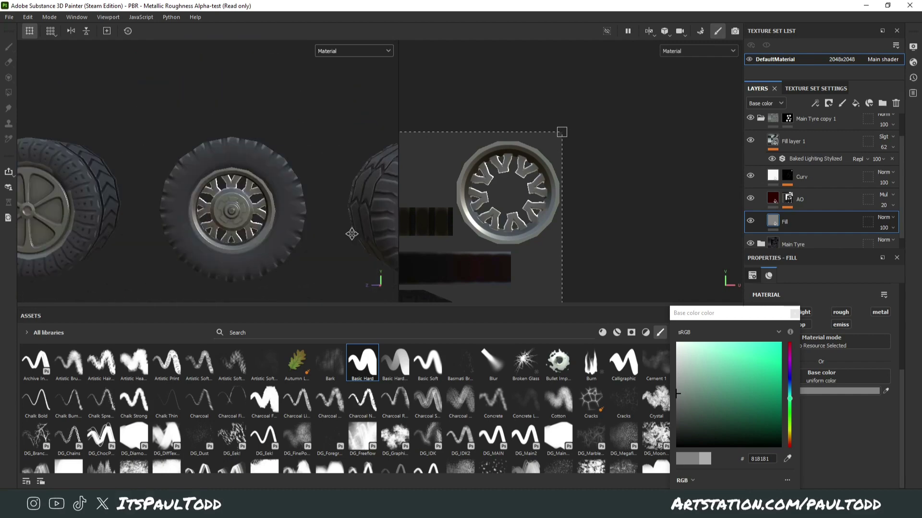
{"action": "middle_click_drag", "start_coordinate": [169, 206], "coordinate": [318, 206], "text": "alt"}
{"action": "scroll", "coordinate": [190, 159], "scroll_direction": "up", "scroll_amount": 4}
{"action": "left_click_drag", "start_coordinate": [190, 158], "coordinate": [249, 146], "text": "alt"}
{"action": "left_click_drag", "start_coordinate": [276, 192], "coordinate": [319, 220], "text": "alt"}
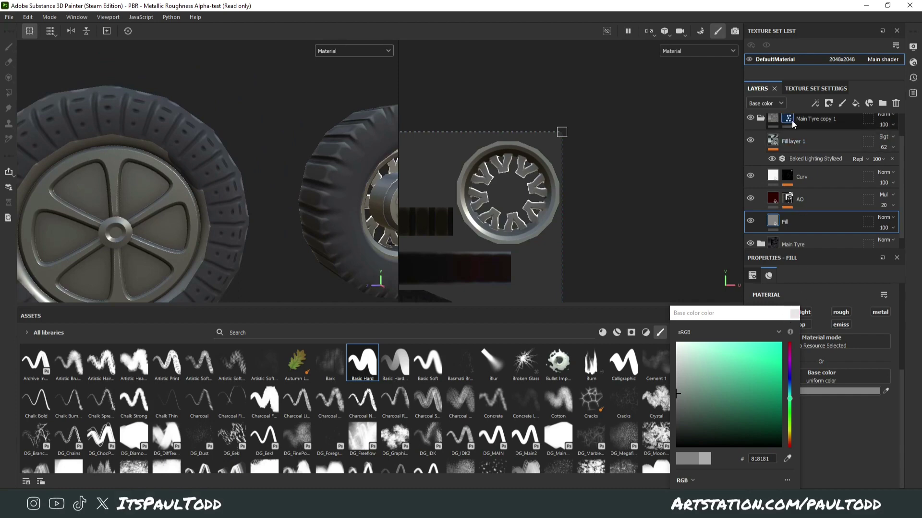
- Collapse the Main Tyre copy 1 folder, compare the wheels with it hidden and shown, and close the color picker
{"action": "scroll", "coordinate": [787, 125], "scroll_direction": "up", "scroll_amount": 1}
{"action": "left_click", "coordinate": [761, 147]}
{"action": "left_click", "coordinate": [753, 144]}
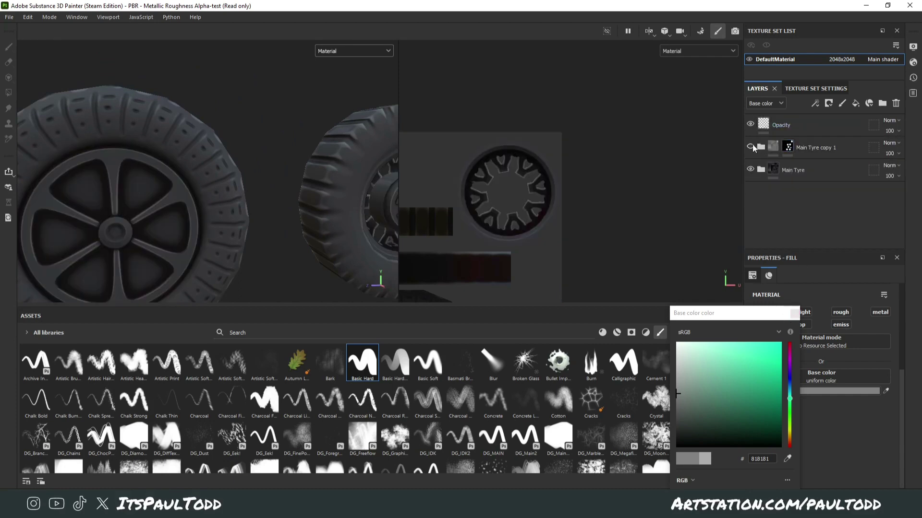
{"action": "left_click", "coordinate": [753, 145]}
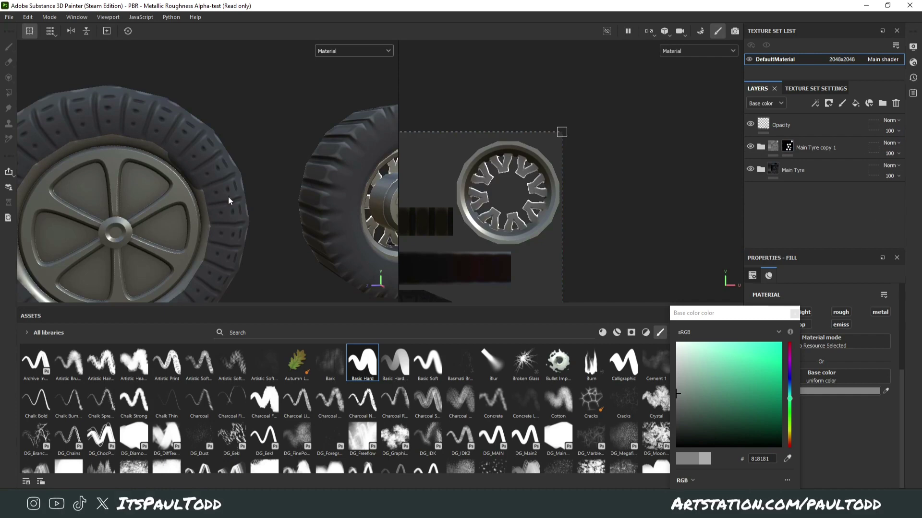
{"action": "mouse_move", "coordinate": [229, 197]}
{"action": "left_mouse_down", "text": "alt"}
{"action": "mouse_move", "coordinate": [300, 211]}
{"action": "mouse_move", "coordinate": [192, 208]}
{"action": "mouse_move", "coordinate": [319, 241]}
{"action": "mouse_move", "coordinate": [212, 268]}
{"action": "mouse_move", "coordinate": [144, 247]}
{"action": "mouse_move", "coordinate": [158, 226]}
{"action": "mouse_move", "coordinate": [304, 263]}
{"action": "mouse_move", "coordinate": [298, 139]}
{"action": "mouse_move", "coordinate": [241, 247]}
{"action": "mouse_move", "coordinate": [171, 127]}
{"action": "mouse_move", "coordinate": [126, 172]}
{"action": "left_mouse_up", "text": "alt"}
{"action": "left_click", "coordinate": [793, 313]}
- Clean up the Main Tyre copy 2 mask around the red spokes with a Basic Hard eraser at size 1.18
{"action": "key", "text": "e"}
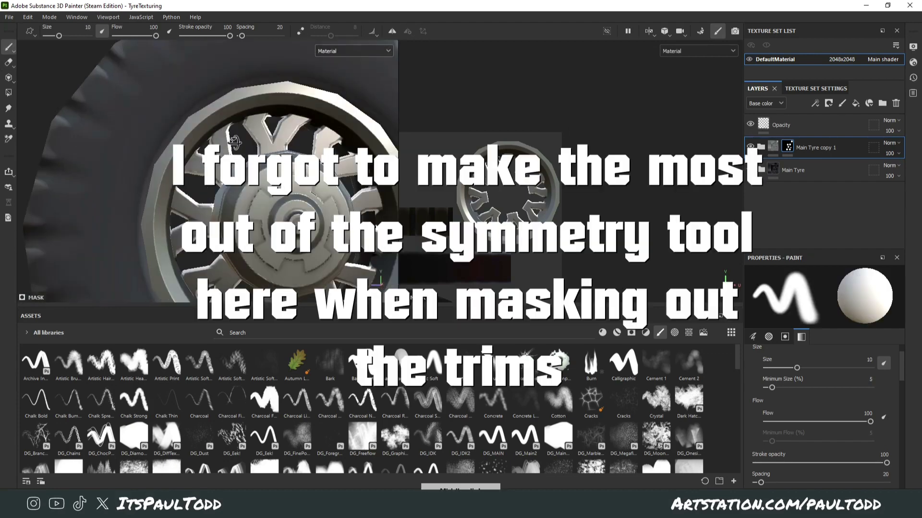
{"action": "left_click_drag", "start_coordinate": [263, 172], "coordinate": [238, 75], "text": "alt"}
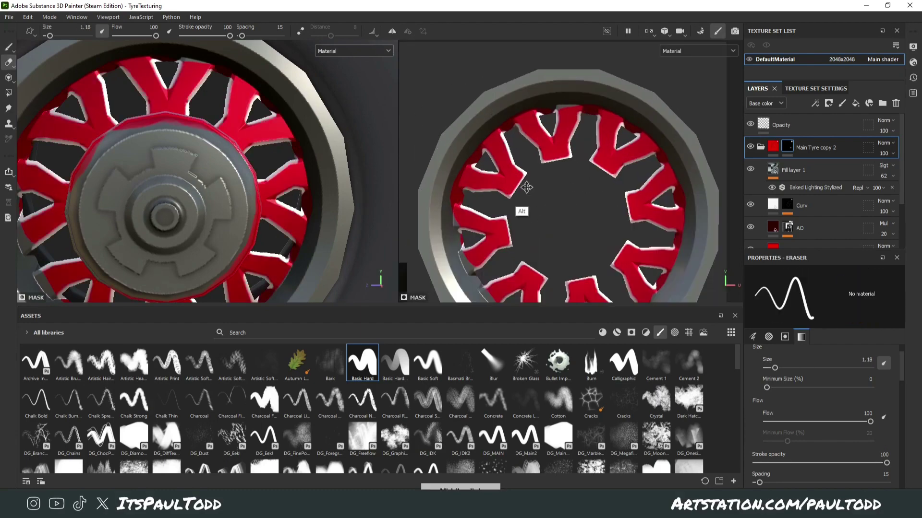
{"action": "middle_click_drag", "start_coordinate": [527, 187], "coordinate": [504, 96], "text": "alt"}
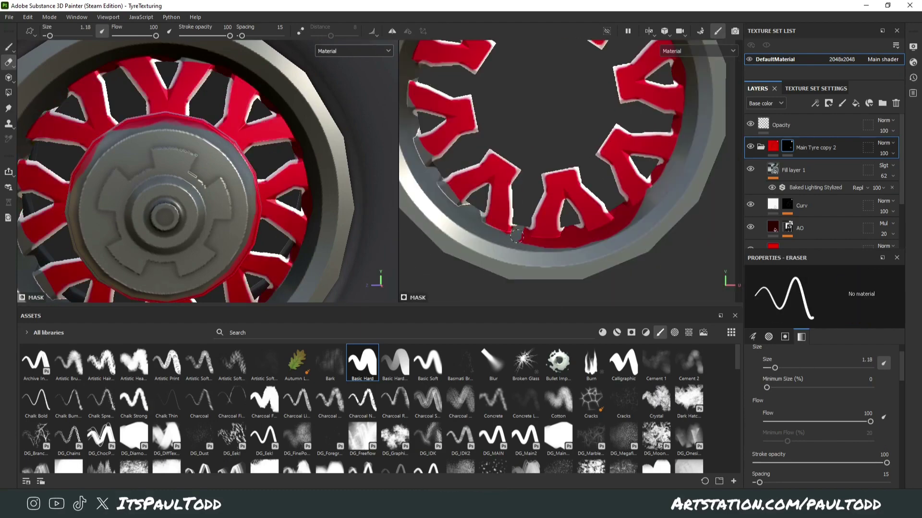
{"action": "key", "text": "1"}
{"action": "middle_click_drag", "start_coordinate": [620, 259], "coordinate": [572, 182], "text": "alt"}
{"action": "scroll", "coordinate": [572, 181], "scroll_direction": "down", "scroll_amount": 10}
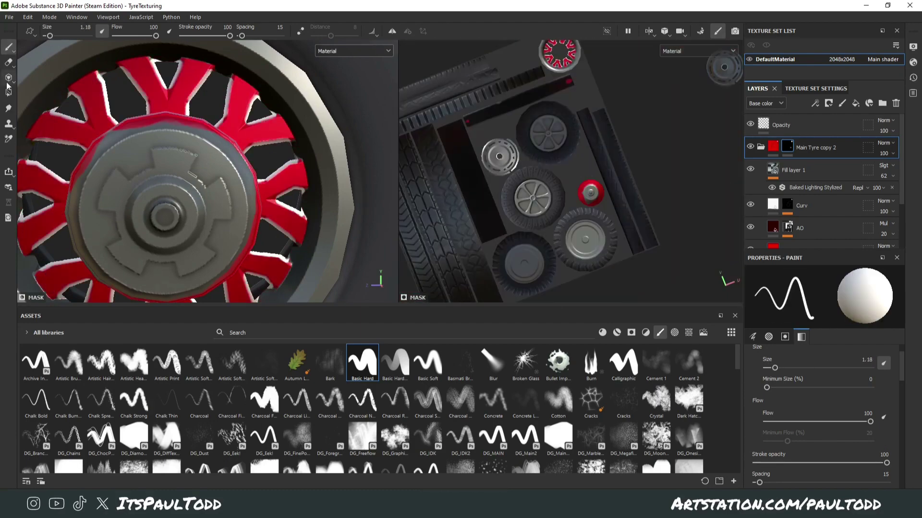
- Remove the red centre hub cap from the Main Tyre copy 2 mask, undoing unwanted mask edits
{"action": "scroll", "coordinate": [572, 181], "scroll_direction": "up", "scroll_amount": 7}
{"action": "left_click_drag", "start_coordinate": [192, 202], "coordinate": [240, 226], "text": "alt"}
{"action": "middle_click_drag", "start_coordinate": [552, 144], "coordinate": [480, 158], "text": "alt"}
{"action": "left_click_drag", "start_coordinate": [480, 228], "coordinate": [421, 189]}
{"action": "scroll", "coordinate": [436, 250], "scroll_direction": "up", "scroll_amount": 3}
{"action": "mouse_move", "coordinate": [421, 190]}
{"action": "middle_mouse_down", "text": "alt"}
{"action": "mouse_move", "coordinate": [436, 250]}
{"action": "mouse_move", "coordinate": [495, 228]}
{"action": "middle_mouse_up", "text": "alt"}
{"action": "scroll", "coordinate": [576, 168], "scroll_direction": "down", "scroll_amount": 4}
{"action": "scroll", "coordinate": [288, 178], "scroll_direction": "down", "scroll_amount": 10}
{"action": "key", "text": "ctrl+z"}
{"action": "key", "text": "ctrl+z"}
{"action": "key", "text": "ctrl+z"}
{"action": "key", "text": "ctrl+z"}
- Recolour the Main Tyre copy 2 layers: dark red for Fill, pink for Curv, and dark blue for AO at opacity 33
{"action": "scroll", "coordinate": [288, 178], "scroll_direction": "up", "scroll_amount": 8}
{"action": "left_click", "coordinate": [792, 193]}
{"action": "left_click", "coordinate": [816, 398]}
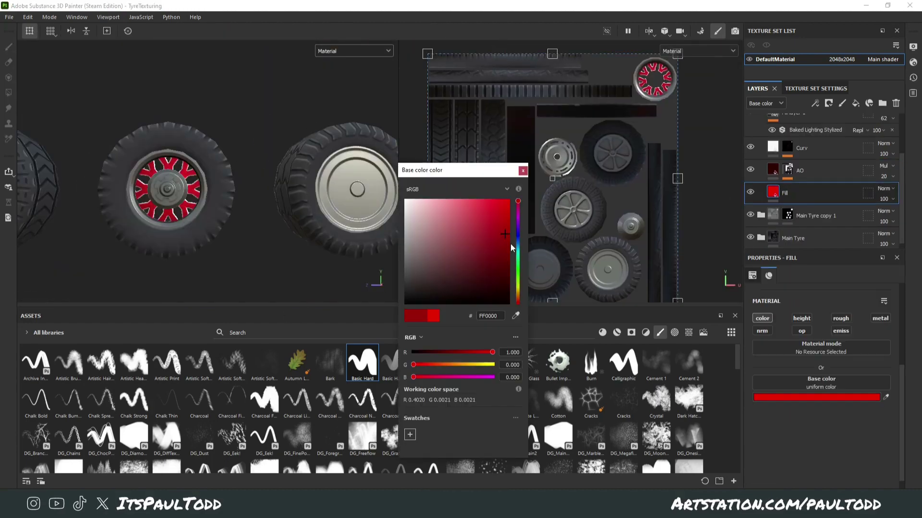
{"action": "left_click", "coordinate": [801, 148]}
{"action": "left_click", "coordinate": [816, 397]}
{"action": "left_click", "coordinate": [800, 171]}
{"action": "left_click", "coordinate": [816, 398]}
{"action": "scroll", "coordinate": [605, 191], "scroll_direction": "up", "scroll_amount": 5}
{"action": "scroll", "coordinate": [792, 194], "scroll_direction": "up", "scroll_amount": 3}
- Touch up the Main Tyre copy 2 mask along the edges of the red spokes with the size 1.18 brush
{"action": "left_click", "coordinate": [787, 146]}
{"action": "left_click_drag", "start_coordinate": [269, 192], "coordinate": [192, 182], "text": "alt"}
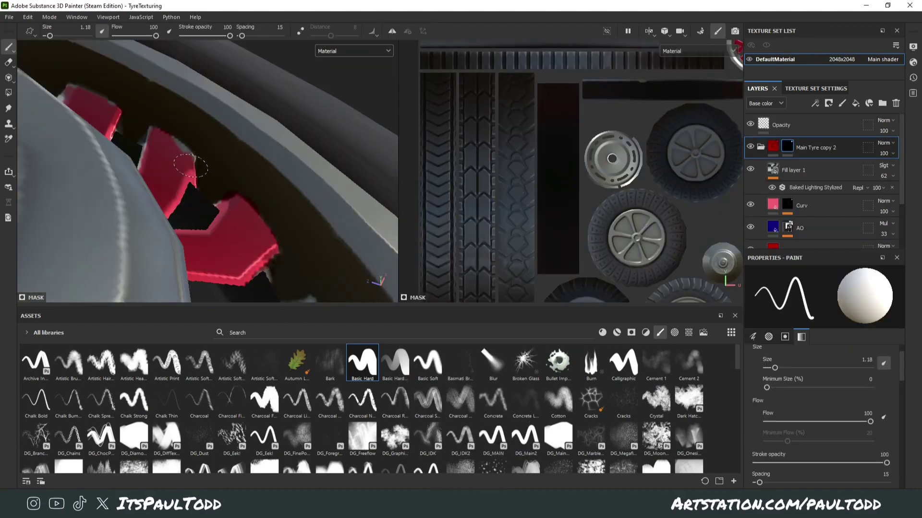
{"action": "scroll", "coordinate": [186, 154], "scroll_direction": "up", "scroll_amount": 5}
{"action": "scroll", "coordinate": [278, 214], "scroll_direction": "down", "scroll_amount": 5}
{"action": "left_click_drag", "start_coordinate": [278, 214], "coordinate": [206, 240], "text": "alt"}
{"action": "scroll", "coordinate": [206, 252], "scroll_direction": "up", "scroll_amount": 5}
{"action": "key", "text": "2"}
{"action": "scroll", "coordinate": [206, 252], "scroll_direction": "down", "scroll_amount": 10}
{"action": "key", "text": "1"}
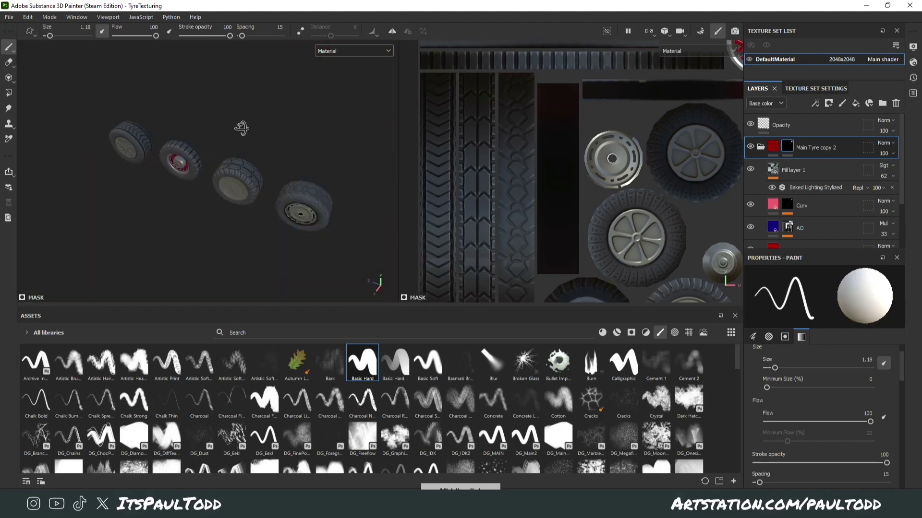
{"action": "left_click_drag", "start_coordinate": [243, 128], "coordinate": [192, 144], "text": "alt"}
{"action": "scroll", "coordinate": [192, 168], "scroll_direction": "up", "scroll_amount": 6}
{"action": "scroll", "coordinate": [192, 168], "scroll_direction": "down", "scroll_amount": 4}
{"action": "scroll", "coordinate": [216, 168], "scroll_direction": "down", "scroll_amount": 3}
- Collapse the Main Tyre copy 2 folder and tint the Main Tyre copy 1 Fill layer blue-grey
{"action": "left_click", "coordinate": [761, 146]}
{"action": "scroll", "coordinate": [792, 194], "scroll_direction": "down", "scroll_amount": 3}
{"action": "left_click", "coordinate": [783, 208]}
{"action": "scroll", "coordinate": [269, 177], "scroll_direction": "up", "scroll_amount": 5}
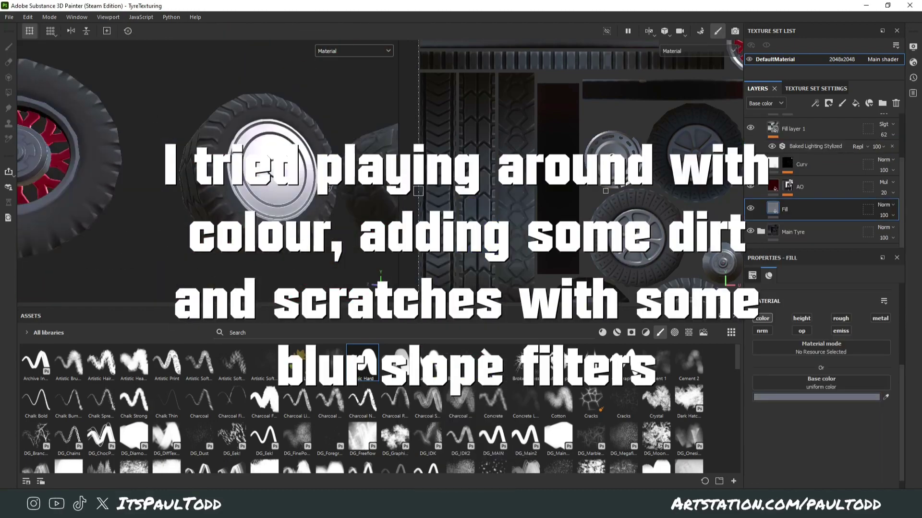
{"action": "left_click", "coordinate": [773, 192]}
{"action": "scroll", "coordinate": [605, 192], "scroll_direction": "up", "scroll_amount": 1}
{"action": "left_click", "coordinate": [772, 214]}
{"action": "left_click_drag", "start_coordinate": [240, 182], "coordinate": [285, 190], "text": "alt"}
{"action": "scroll", "coordinate": [285, 190], "scroll_direction": "down", "scroll_amount": 3}
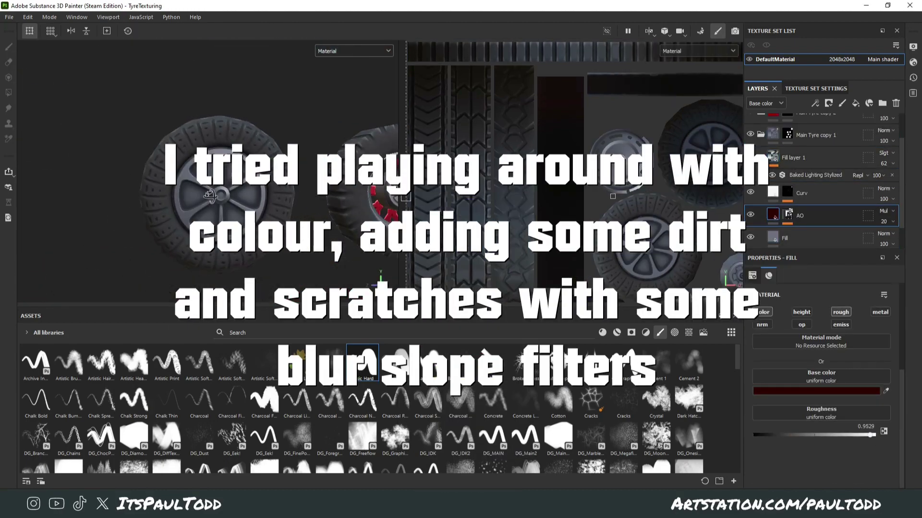
- Add a black-masked fill layer above Fill layer 1 and choose the DG_Moon brush at size 30.03 for grime
{"action": "left_click", "coordinate": [793, 157]}
{"action": "left_click", "coordinate": [855, 103]}
{"action": "left_click", "coordinate": [829, 103]}
{"action": "left_click", "coordinate": [655, 438]}
{"action": "right_click_drag", "start_coordinate": [268, 183], "coordinate": [307, 182], "text": "ctrl"}
{"action": "mouse_move", "coordinate": [336, 183]}
{"action": "middle_mouse_down", "text": "alt"}
{"action": "mouse_move", "coordinate": [221, 158]}
{"action": "mouse_move", "coordinate": [356, 185]}
{"action": "middle_mouse_up", "text": "alt"}
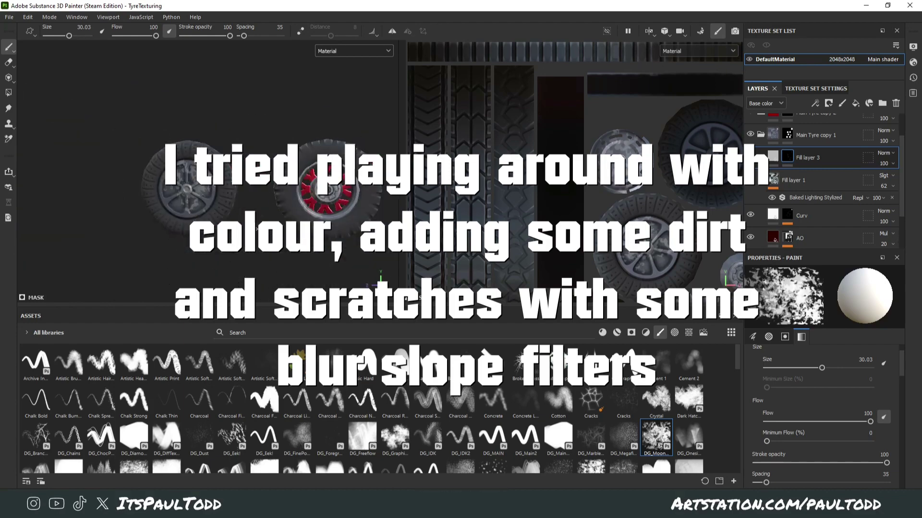
- Add a Blur Slope filter to the Fill layer 3 mask and set the layer's base color to black
{"action": "right_click", "coordinate": [788, 157]}
{"action": "scroll", "coordinate": [192, 183], "scroll_direction": "up", "scroll_amount": 4}
{"action": "left_click_drag", "start_coordinate": [821, 361], "coordinate": [857, 364]}
{"action": "left_click", "coordinate": [773, 156]}
{"action": "left_click", "coordinate": [816, 391]}
{"action": "scroll", "coordinate": [240, 192], "scroll_direction": "up", "scroll_amount": 3}
{"action": "scroll", "coordinate": [306, 206], "scroll_direction": "down", "scroll_amount": 4}
{"action": "left_click", "coordinate": [816, 392]}
{"action": "scroll", "coordinate": [306, 206], "scroll_direction": "up", "scroll_amount": 3}
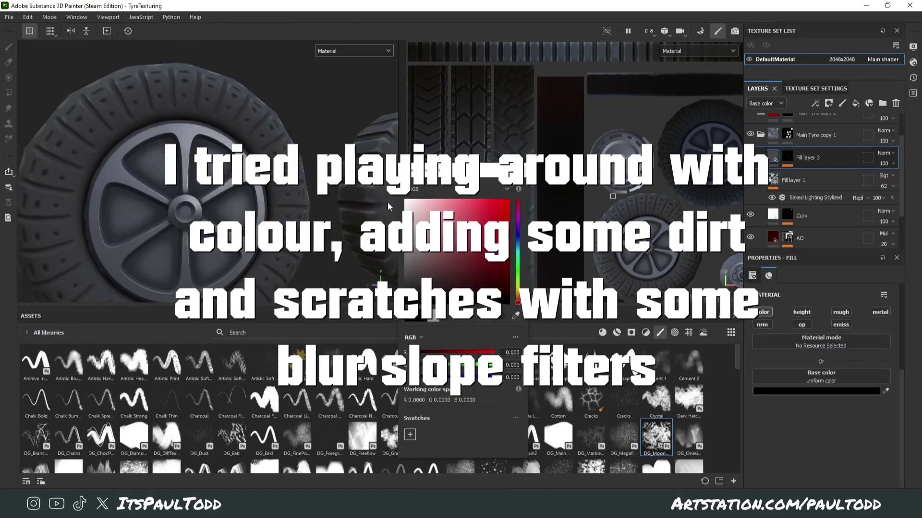
- Add a black fill layer with a black mask above Fill layer 3 and choose the Basic Hard brush at size 2.68
{"action": "left_click", "coordinate": [856, 103]}
{"action": "left_click", "coordinate": [816, 391]}
{"action": "scroll", "coordinate": [268, 192], "scroll_direction": "down", "scroll_amount": 5}
{"action": "left_click", "coordinate": [828, 103]}
{"action": "left_click", "coordinate": [362, 363]}
{"action": "scroll", "coordinate": [240, 182], "scroll_direction": "up", "scroll_amount": 4}
{"action": "scroll", "coordinate": [246, 174], "scroll_direction": "down", "scroll_amount": 5}
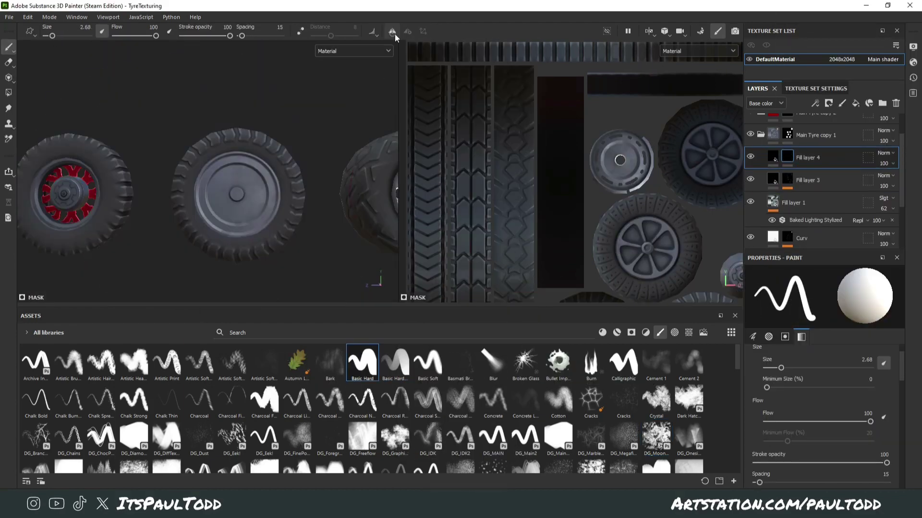
{"action": "left_click", "coordinate": [392, 31]}
{"action": "left_click", "coordinate": [408, 32]}
{"action": "left_click", "coordinate": [500, 51]}
{"action": "left_click_drag", "start_coordinate": [473, 97], "coordinate": [488, 97]}
{"action": "left_click_drag", "start_coordinate": [221, 177], "coordinate": [284, 168], "text": "alt"}
{"action": "left_click", "coordinate": [408, 32]}
{"action": "scroll", "coordinate": [269, 192], "scroll_direction": "up", "scroll_amount": 4}
{"action": "middle_click_drag", "start_coordinate": [667, 283], "coordinate": [577, 159], "text": "alt"}
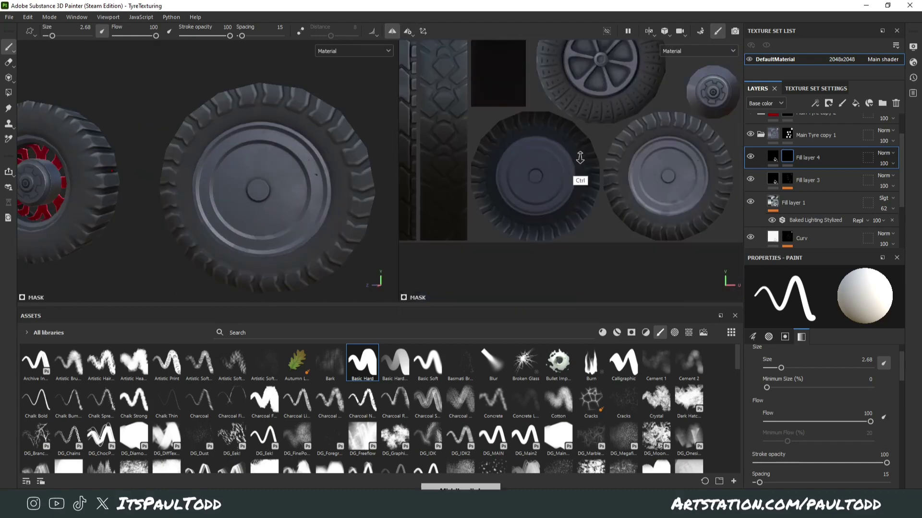
{"action": "left_click", "coordinate": [393, 31]}
{"action": "scroll", "coordinate": [231, 192], "scroll_direction": "up", "scroll_amount": 3}
{"action": "left_click", "coordinate": [171, 164]}
{"action": "key", "text": "ctrl+z"}
- Stamp a ring of black bolt holes around the flat hub's outer rim in the Fill layer 4 mask
{"action": "scroll", "coordinate": [577, 144], "scroll_direction": "up", "scroll_amount": 4}
{"action": "left_click", "coordinate": [577, 128]}
{"action": "middle_click_drag", "start_coordinate": [575, 211], "coordinate": [573, 147], "text": "alt"}
{"action": "left_click", "coordinate": [567, 229]}
{"action": "left_click", "coordinate": [486, 144]}
{"action": "left_click", "coordinate": [654, 146]}
{"action": "left_click", "coordinate": [632, 93]}
{"action": "left_click", "coordinate": [507, 202]}
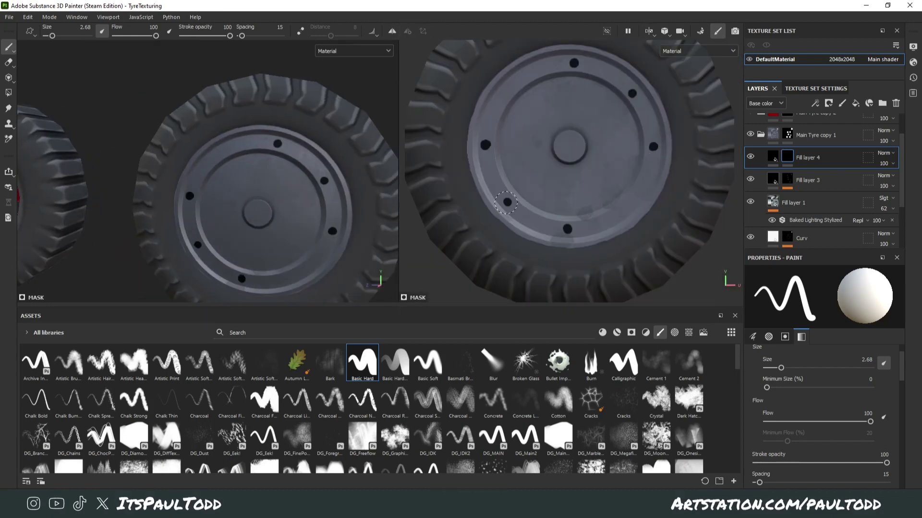
{"action": "scroll", "coordinate": [576, 173], "scroll_direction": "up", "scroll_amount": 3}
{"action": "right_click_drag", "start_coordinate": [576, 201], "coordinate": [557, 202], "text": "ctrl"}
{"action": "left_click", "coordinate": [634, 151]}
{"action": "left_click", "coordinate": [527, 162]}
{"action": "left_click", "coordinate": [563, 203]}
{"action": "scroll", "coordinate": [269, 192], "scroll_direction": "down", "scroll_amount": 4}
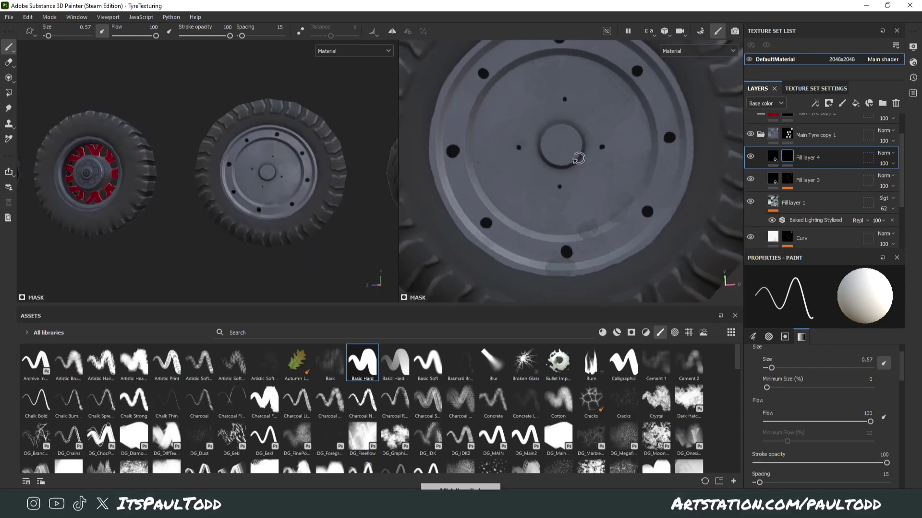
{"action": "left_click", "coordinate": [564, 141]}
{"action": "key", "text": "ctrl+z"}
{"action": "key", "text": "ctrl+z"}
{"action": "key", "text": "ctrl+z"}
{"action": "key", "text": "ctrl+z"}
{"action": "key", "text": "ctrl+z"}
- Paint tapered black slots radiating around the flat hub's centre cap in the Fill layer 4 mask
{"action": "scroll", "coordinate": [269, 168], "scroll_direction": "up", "scroll_amount": 4}
{"action": "left_click_drag", "start_coordinate": [466, 98], "coordinate": [520, 123]}
{"action": "left_click_drag", "start_coordinate": [530, 44], "coordinate": [546, 100]}
{"action": "left_click_drag", "start_coordinate": [628, 55], "coordinate": [591, 99]}
{"action": "left_click", "coordinate": [815, 103]}
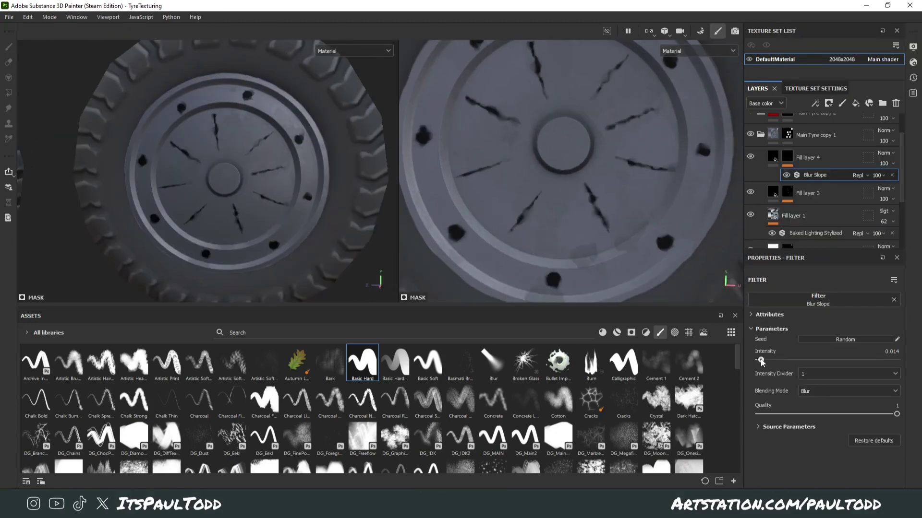
{"action": "scroll", "coordinate": [269, 168], "scroll_direction": "up", "scroll_amount": 4}
{"action": "left_click", "coordinate": [893, 177]}
- Add a black-masked fill layer above Fill layer 4 and stamp light rivets on the six-spoke hub at brush size 1.71
{"action": "scroll", "coordinate": [286, 138], "scroll_direction": "down", "scroll_amount": 5}
{"action": "left_click", "coordinate": [855, 103]}
{"action": "scroll", "coordinate": [241, 209], "scroll_direction": "up", "scroll_amount": 4}
{"action": "left_click", "coordinate": [211, 193]}
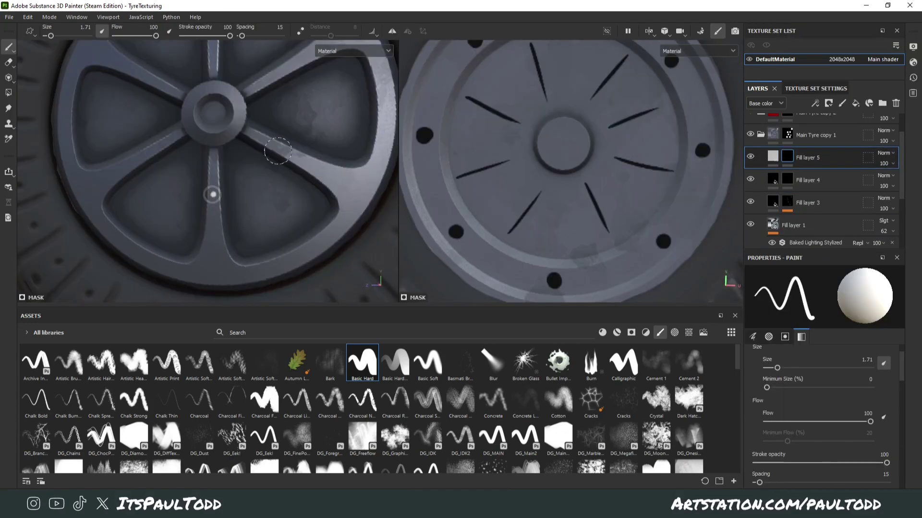
{"action": "middle_click_drag", "start_coordinate": [276, 151], "coordinate": [274, 206], "text": "alt"}
{"action": "left_click", "coordinate": [207, 91]}
{"action": "left_click", "coordinate": [305, 88]}
{"action": "middle_click_drag", "start_coordinate": [207, 240], "coordinate": [255, 106], "text": "alt"}
{"action": "left_click", "coordinate": [142, 186]}
- Set Fill layer 5's base color to mid grey 808080
{"action": "scroll", "coordinate": [205, 219], "scroll_direction": "down", "scroll_amount": 8}
{"action": "left_click", "coordinate": [773, 156]}
{"action": "left_click", "coordinate": [815, 390]}
{"action": "left_click", "coordinate": [409, 246]}
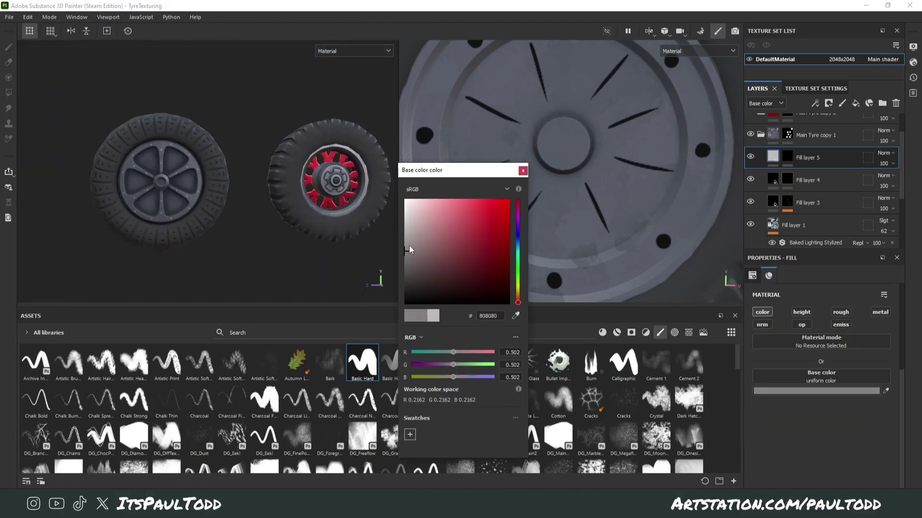
{"action": "left_click", "coordinate": [522, 171]}
- Set Fill layer 5 to white FFFFFF with Overlay blending, roughness 0.3765 and metallic 0.9529
{"action": "scroll", "coordinate": [207, 168], "scroll_direction": "up", "scroll_amount": 5}
{"action": "right_click", "coordinate": [788, 159]}
{"action": "left_click", "coordinate": [813, 219]}
{"action": "left_click", "coordinate": [772, 156]}
{"action": "left_click", "coordinate": [816, 390]}
{"action": "left_click", "coordinate": [405, 200]}
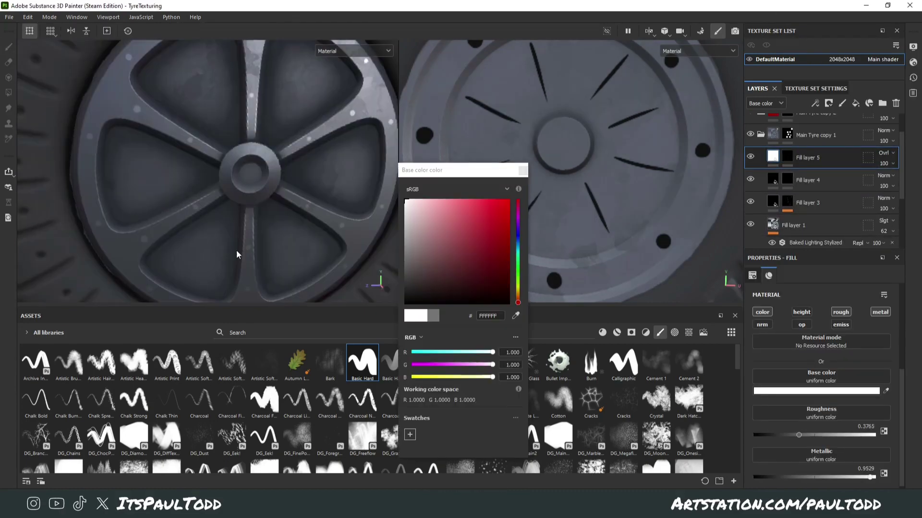
{"action": "left_click", "coordinate": [522, 170]}
- Duplicate the Fill layer 3 grime layer twice
{"action": "scroll", "coordinate": [236, 250], "scroll_direction": "down", "scroll_amount": 8}
{"action": "scroll", "coordinate": [175, 199], "scroll_direction": "up", "scroll_amount": 8}
{"action": "left_click", "coordinate": [808, 203]}
{"action": "key", "text": "ctrl+d"}
{"action": "key", "text": "ctrl+d"}
{"action": "scroll", "coordinate": [331, 192], "scroll_direction": "up", "scroll_amount": 5}
{"action": "scroll", "coordinate": [483, 399], "scroll_direction": "down", "scroll_amount": 5}
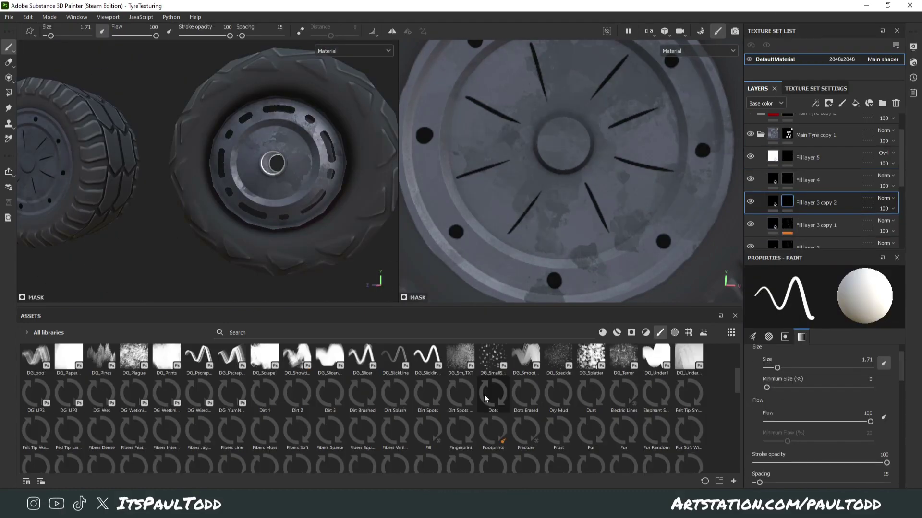
- Search the brushes for "scra" and try the Scratches brush at size 15 on the Fill layer 3 copy 2 mask
{"action": "left_click", "coordinate": [404, 333]}
{"action": "type", "text": "scra"}
{"action": "left_click", "coordinate": [167, 362]}
{"action": "left_click", "coordinate": [329, 362]}
{"action": "left_click_drag", "start_coordinate": [264, 201], "coordinate": [212, 163], "text": "alt"}
{"action": "scroll", "coordinate": [212, 163], "scroll_direction": "up", "scroll_amount": 5}
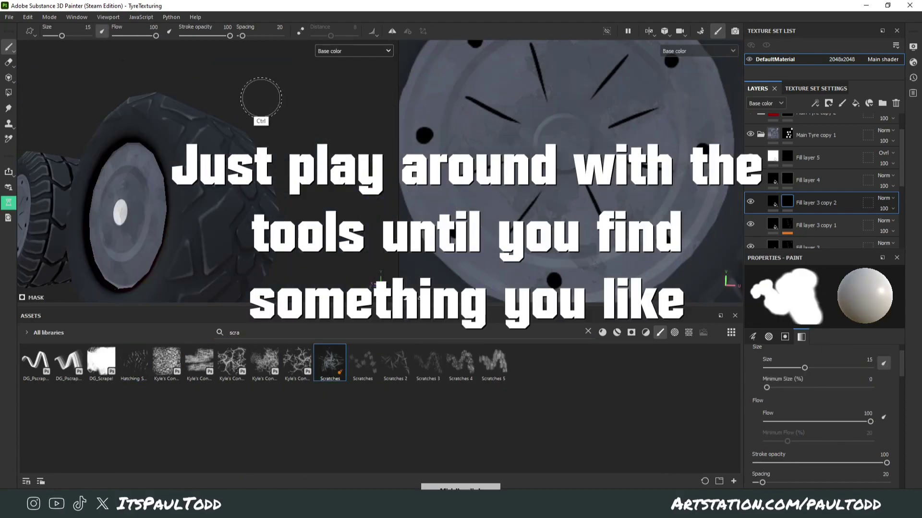
- Tone Fill layer 5 down to a light grey base color at opacity 79
{"action": "left_click", "coordinate": [772, 201]}
{"action": "scroll", "coordinate": [206, 192], "scroll_direction": "up", "scroll_amount": 5}
{"action": "left_click", "coordinate": [772, 156]}
{"action": "left_click", "coordinate": [816, 391]}
{"action": "left_click", "coordinate": [406, 211]}
{"action": "left_click", "coordinate": [522, 170]}
{"action": "scroll", "coordinate": [361, 223], "scroll_direction": "down", "scroll_amount": 8}
{"action": "scroll", "coordinate": [572, 173], "scroll_direction": "down", "scroll_amount": 5}
{"action": "middle_click_drag", "start_coordinate": [362, 222], "coordinate": [319, 263], "text": "alt"}
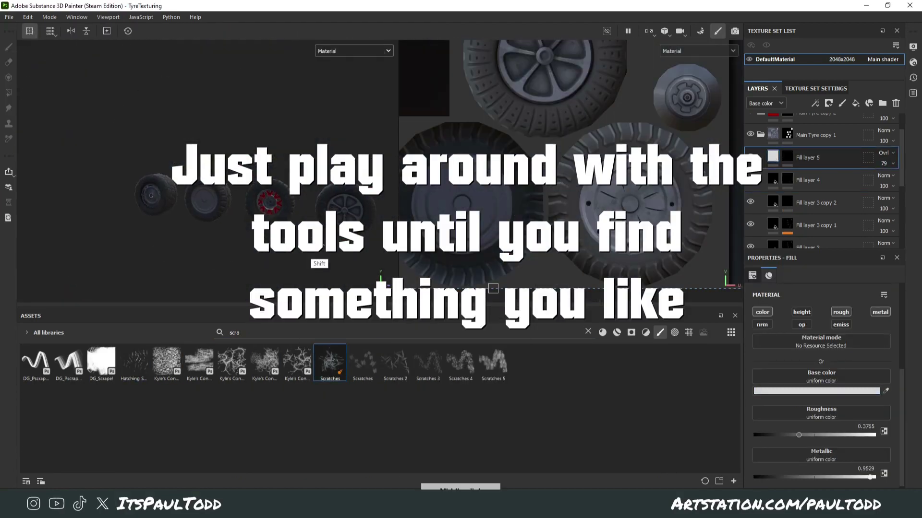
- Clear the brush search and choose the DG_Moon brush at size 30.03 for painting the Fill layer 3 copy 2 mask
{"action": "scroll", "coordinate": [288, 202], "scroll_direction": "up", "scroll_amount": 5}
{"action": "left_click", "coordinate": [787, 225]}
{"action": "left_click", "coordinate": [588, 332]}
{"action": "left_click", "coordinate": [232, 436]}
{"action": "scroll", "coordinate": [288, 201], "scroll_direction": "up", "scroll_amount": 4}
{"action": "left_click", "coordinate": [655, 438]}
{"action": "scroll", "coordinate": [354, 176], "scroll_direction": "down", "scroll_amount": 8}
{"action": "left_click", "coordinate": [787, 202]}
{"action": "scroll", "coordinate": [546, 96], "scroll_direction": "up", "scroll_amount": 4}
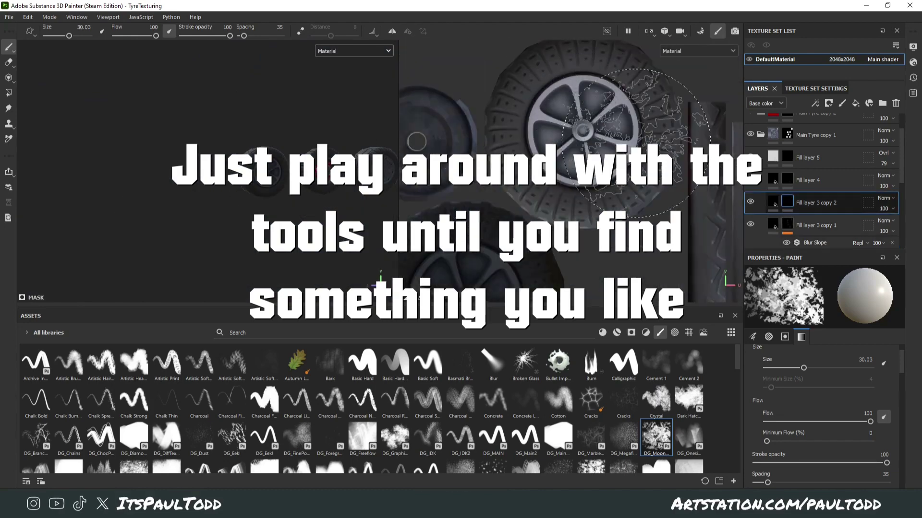
- Add a light grey fill layer with a black mask below Fill layer 4 for patchy wear on the metal hub
{"action": "left_click", "coordinate": [856, 103]}
{"action": "scroll", "coordinate": [546, 120], "scroll_direction": "up", "scroll_amount": 3}
{"action": "scroll", "coordinate": [808, 402], "scroll_direction": "down", "scroll_amount": 8}
{"action": "left_click", "coordinate": [787, 244]}
{"action": "scroll", "coordinate": [574, 76], "scroll_direction": "down", "scroll_amount": 6}
{"action": "scroll", "coordinate": [574, 240], "scroll_direction": "up", "scroll_amount": 6}
- Paint dark radial slots and round holes on the hub disc in the Fill layer 4 mask, using a white Basic Hard brush at size 1.18
{"action": "left_click", "coordinate": [787, 179]}
{"action": "left_click", "coordinate": [362, 363]}
{"action": "scroll", "coordinate": [303, 152], "scroll_direction": "up", "scroll_amount": 5}
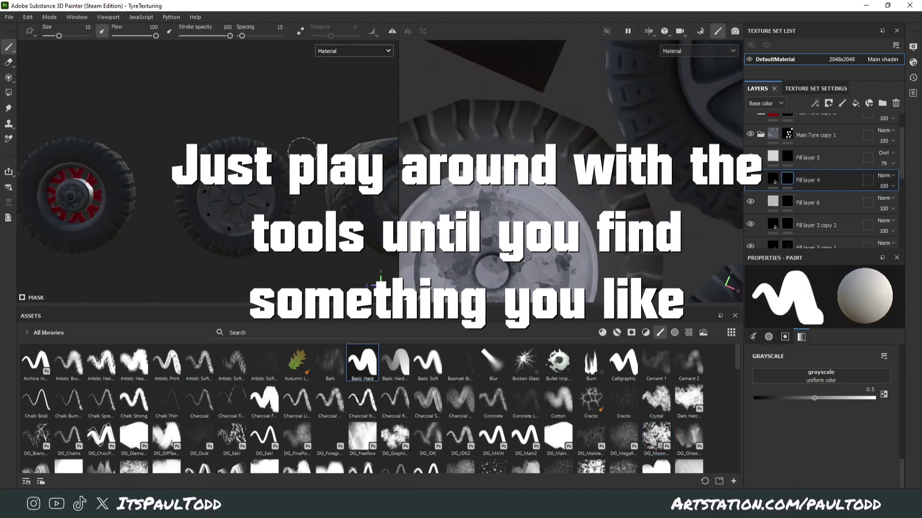
{"action": "key", "text": "x"}
{"action": "middle_click_drag", "start_coordinate": [524, 198], "coordinate": [525, 57], "text": "alt"}
{"action": "left_click", "coordinate": [484, 203]}
{"action": "left_click", "coordinate": [473, 146]}
{"action": "left_click_drag", "start_coordinate": [521, 112], "coordinate": [511, 148]}
{"action": "left_click_drag", "start_coordinate": [501, 132], "coordinate": [473, 152]}
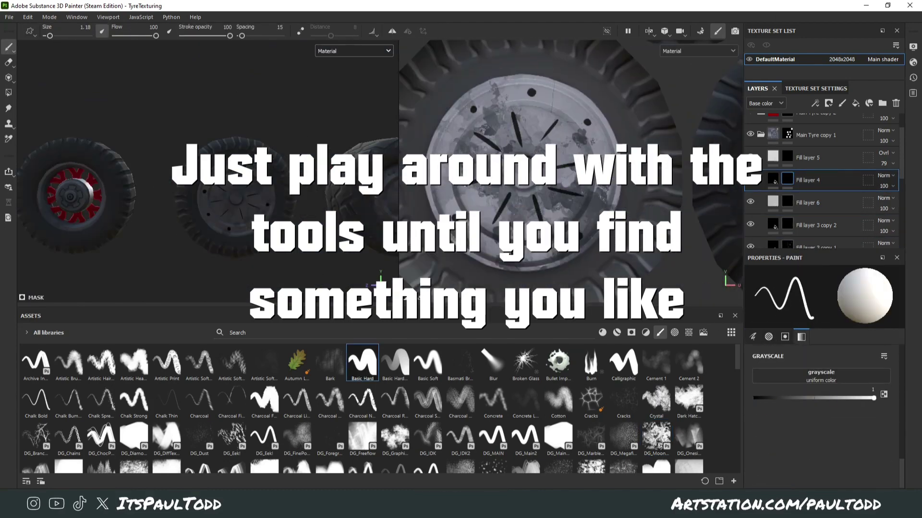
- Finish the ring of slots and holes around the hub disc and collapse the Main Tyre copy 1 group
{"action": "key", "text": "2"}
{"action": "right_click_drag", "start_coordinate": [561, 213], "coordinate": [610, 213], "text": "ctrl"}
{"action": "left_click_drag", "start_coordinate": [609, 213], "coordinate": [518, 216]}
{"action": "key", "text": "1"}
{"action": "left_click_drag", "start_coordinate": [572, 181], "coordinate": [586, 149]}
{"action": "left_click_drag", "start_coordinate": [578, 239], "coordinate": [601, 268]}
{"action": "left_click_drag", "start_coordinate": [230, 211], "coordinate": [296, 236], "text": "alt"}
{"action": "left_click", "coordinate": [761, 135]}
{"action": "right_click_drag", "start_coordinate": [240, 192], "coordinate": [298, 192], "text": "shift"}
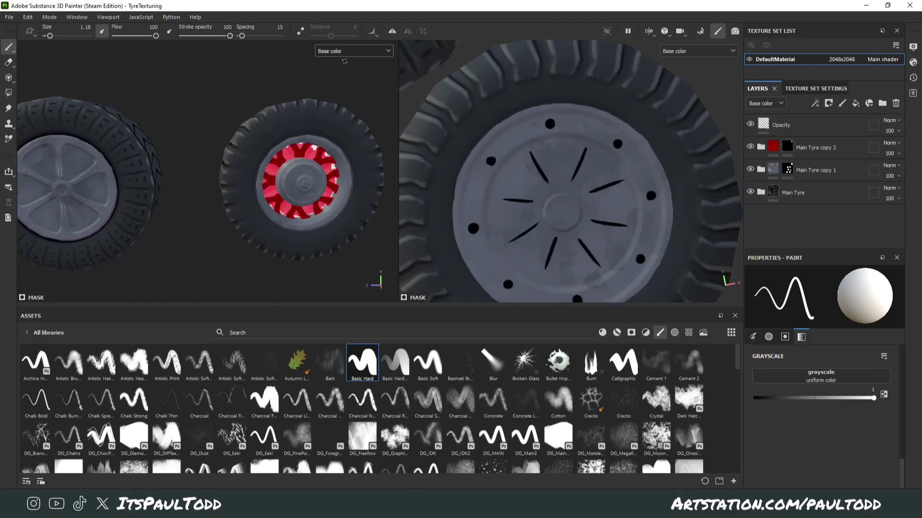
- Try blue and purple base colors on the Main Tyre copy 2 spoke layers and check the individual channels
{"action": "scroll", "coordinate": [355, 192], "scroll_direction": "down", "scroll_amount": 5}
{"action": "left_click", "coordinate": [761, 146]}
{"action": "left_click", "coordinate": [773, 221]}
{"action": "left_click", "coordinate": [816, 391]}
{"action": "left_click", "coordinate": [772, 176]}
{"action": "left_click", "coordinate": [469, 215]}
{"action": "key", "text": "c"}
{"action": "key", "text": "c"}
{"action": "key", "text": "c"}
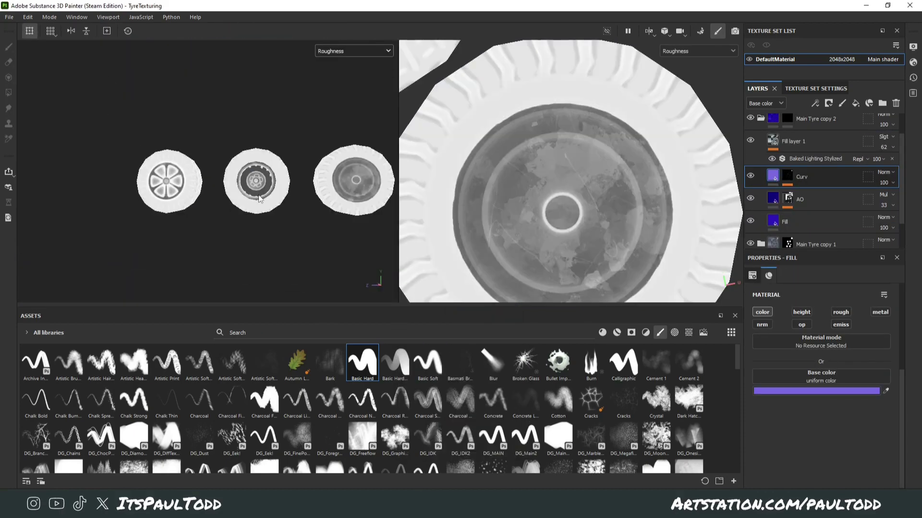
- Change the Main Tyre copy 2 spoke colors back to red in the material view and collapse the group
{"action": "key", "text": "m"}
{"action": "left_click_drag", "start_coordinate": [230, 211], "coordinate": [315, 213], "text": "alt"}
{"action": "left_click", "coordinate": [816, 392]}
{"action": "scroll", "coordinate": [202, 192], "scroll_direction": "up", "scroll_amount": 6}
{"action": "left_click", "coordinate": [761, 146]}
- Duplicate the Main Tyre copy 1 group, delete the extra Fill layer 3 grime layers from the duplicate and select its mask
{"action": "key", "text": "ctrl+d"}
{"action": "left_click", "coordinate": [896, 104]}
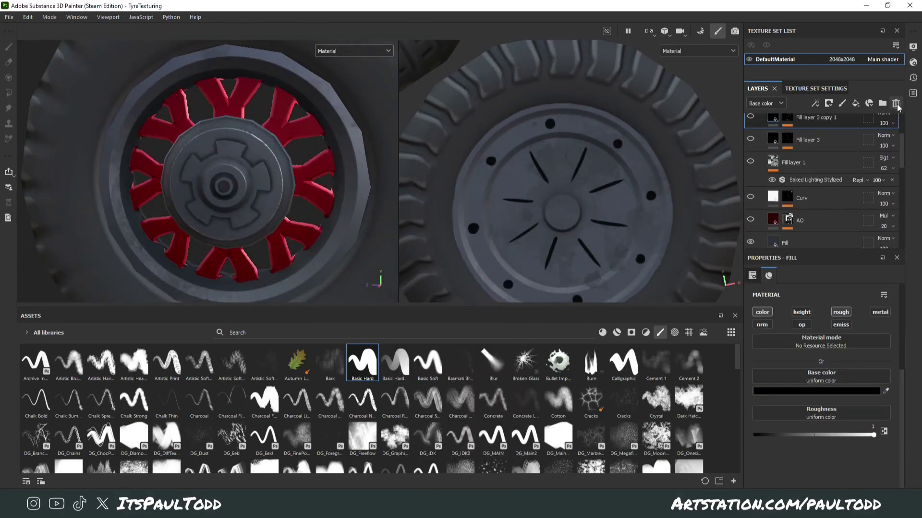
{"action": "left_click", "coordinate": [787, 150]}
- Paint the recessed areas of the red-spoked wheel's hub darker on the duplicated group's mask with the Basic Hard brush
{"action": "left_click_drag", "start_coordinate": [248, 179], "coordinate": [259, 166]}
{"action": "mouse_move", "coordinate": [240, 166]}
{"action": "left_mouse_down"}
{"action": "mouse_move", "coordinate": [202, 143]}
{"action": "mouse_move", "coordinate": [173, 160]}
{"action": "left_mouse_up"}
{"action": "scroll", "coordinate": [211, 192], "scroll_direction": "up", "scroll_amount": 3}
{"action": "middle_click_drag", "start_coordinate": [177, 169], "coordinate": [226, 116], "text": "alt"}
{"action": "left_click_drag", "start_coordinate": [144, 179], "coordinate": [129, 92]}
{"action": "middle_click_drag", "start_coordinate": [226, 115], "coordinate": [226, 191], "text": "alt"}
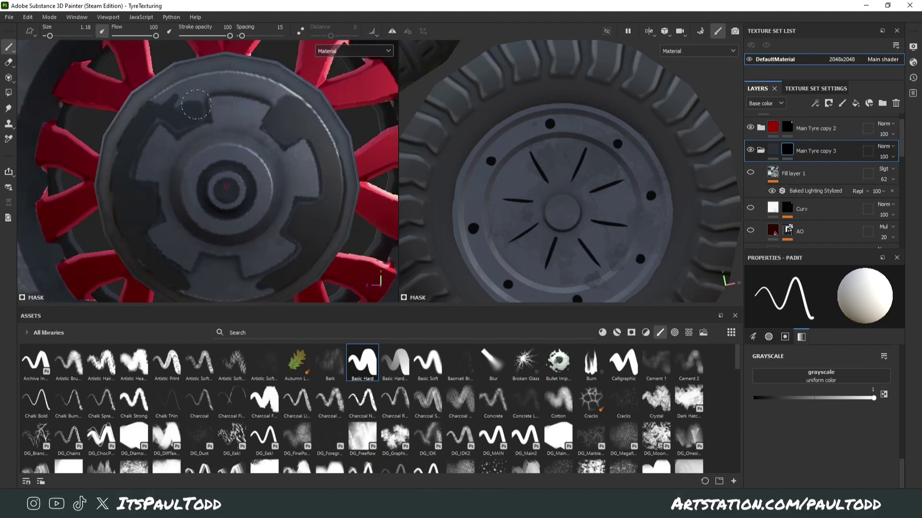
{"action": "left_click_drag", "start_coordinate": [281, 93], "coordinate": [331, 149]}
{"action": "middle_click_drag", "start_coordinate": [226, 191], "coordinate": [198, 100], "text": "alt"}
{"action": "mouse_move", "coordinate": [216, 209]}
{"action": "left_mouse_down"}
{"action": "mouse_move", "coordinate": [249, 194]}
{"action": "mouse_move", "coordinate": [179, 192]}
{"action": "mouse_move", "coordinate": [230, 188]}
{"action": "left_mouse_up"}
{"action": "scroll", "coordinate": [249, 194], "scroll_direction": "down", "scroll_amount": 4}
{"action": "scroll", "coordinate": [226, 187], "scroll_direction": "down", "scroll_amount": 3}
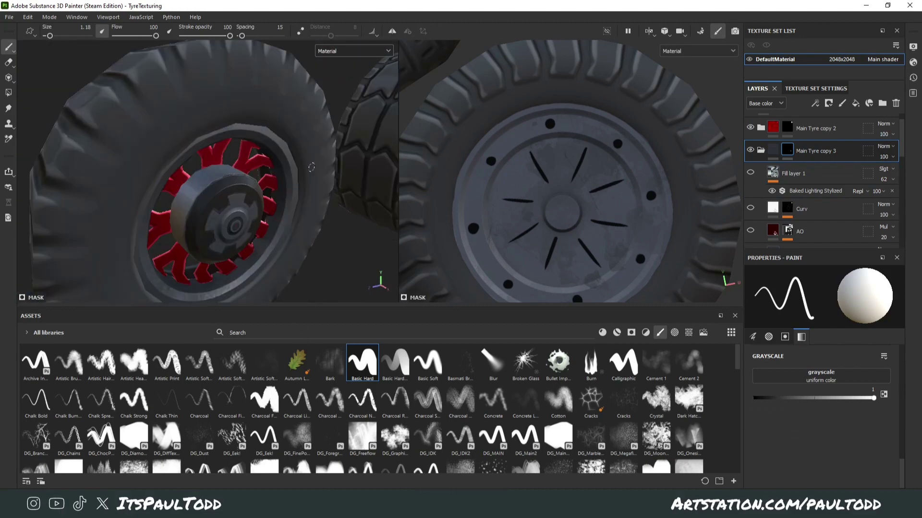
- Lower the Main Tyre copy 3 group's opacity to 31
{"action": "left_click", "coordinate": [892, 157]}
{"action": "left_click_drag", "start_coordinate": [892, 167], "coordinate": [859, 168]}
{"action": "scroll", "coordinate": [269, 168], "scroll_direction": "up", "scroll_amount": 2}
{"action": "left_click_drag", "start_coordinate": [269, 168], "coordinate": [113, 134], "text": "alt"}
{"action": "scroll", "coordinate": [202, 144], "scroll_direction": "down", "scroll_amount": 10}
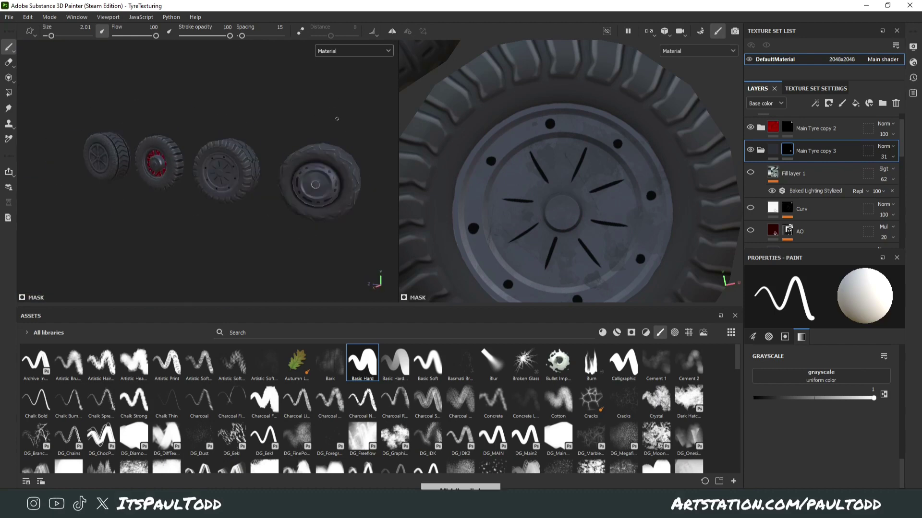
- Lighten the blue-grey base color of the Fill layer in the Main Tyre copy 1 group
{"action": "left_click_drag", "start_coordinate": [339, 120], "coordinate": [288, 123], "text": "alt"}
{"action": "scroll", "coordinate": [811, 209], "scroll_direction": "down", "scroll_amount": 5}
{"action": "left_click", "coordinate": [773, 208]}
{"action": "left_click", "coordinate": [816, 391]}
{"action": "left_click_drag", "start_coordinate": [417, 251], "coordinate": [418, 236]}
{"action": "left_click", "coordinate": [524, 171]}
- Examine the brightened metal hubs on the row of wheels from several angles
{"action": "key", "text": "f"}
{"action": "left_click_drag", "start_coordinate": [259, 206], "coordinate": [257, 240], "text": "alt"}
{"action": "scroll", "coordinate": [294, 230], "scroll_direction": "up", "scroll_amount": 4}
{"action": "scroll", "coordinate": [192, 207], "scroll_direction": "down", "scroll_amount": 4}
{"action": "middle_click_drag", "start_coordinate": [68, 177], "coordinate": [96, 176], "text": "alt"}
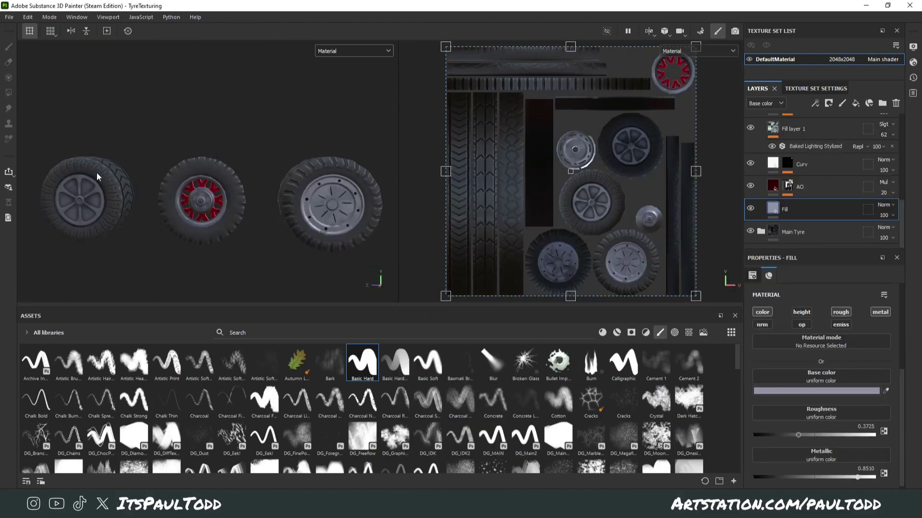
{"action": "left_click_drag", "start_coordinate": [332, 206], "coordinate": [282, 214], "text": "alt"}
{"action": "scroll", "coordinate": [287, 212], "scroll_direction": "down", "scroll_amount": 3}
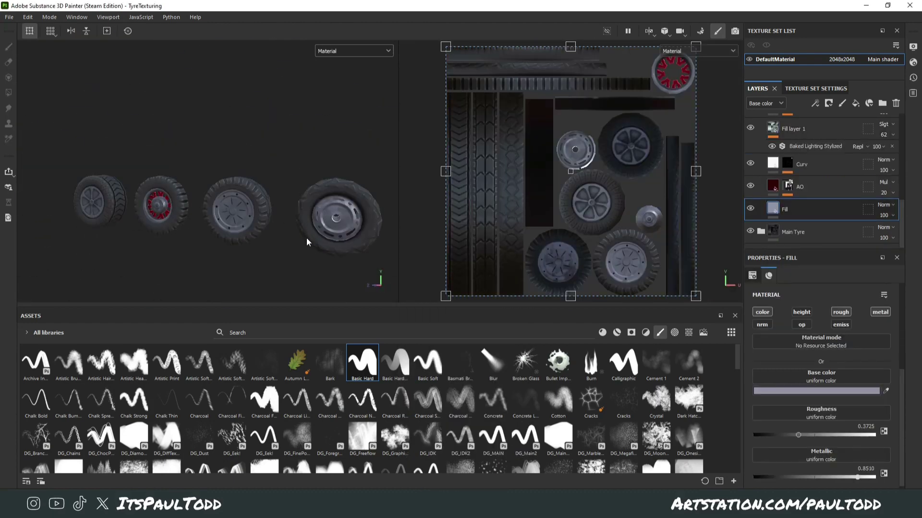
{"action": "middle_click_drag", "start_coordinate": [307, 238], "coordinate": [277, 218], "text": "alt"}
{"action": "mouse_move", "coordinate": [287, 250]}
{"action": "left_mouse_down", "text": "alt"}
{"action": "mouse_move", "coordinate": [210, 261]}
{"action": "mouse_move", "coordinate": [302, 248]}
{"action": "left_mouse_up", "text": "alt"}
{"action": "scroll", "coordinate": [269, 231], "scroll_direction": "up", "scroll_amount": 3}
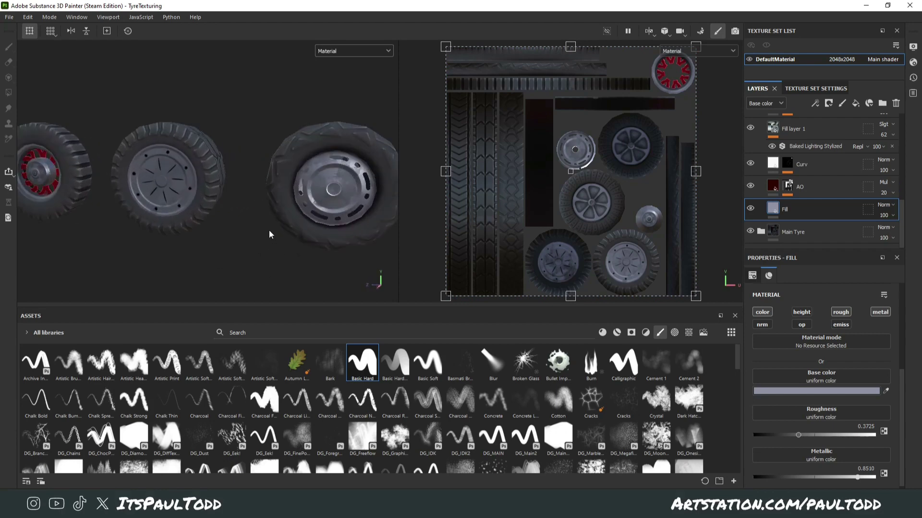
{"action": "left_click_drag", "start_coordinate": [189, 192], "coordinate": [236, 202], "text": "alt"}
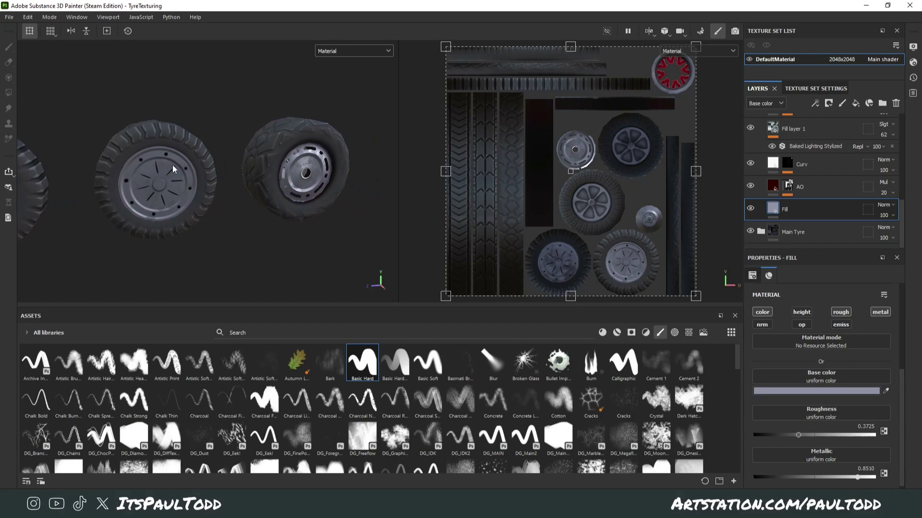
{"action": "left_click_drag", "start_coordinate": [171, 165], "coordinate": [229, 172], "text": "alt"}
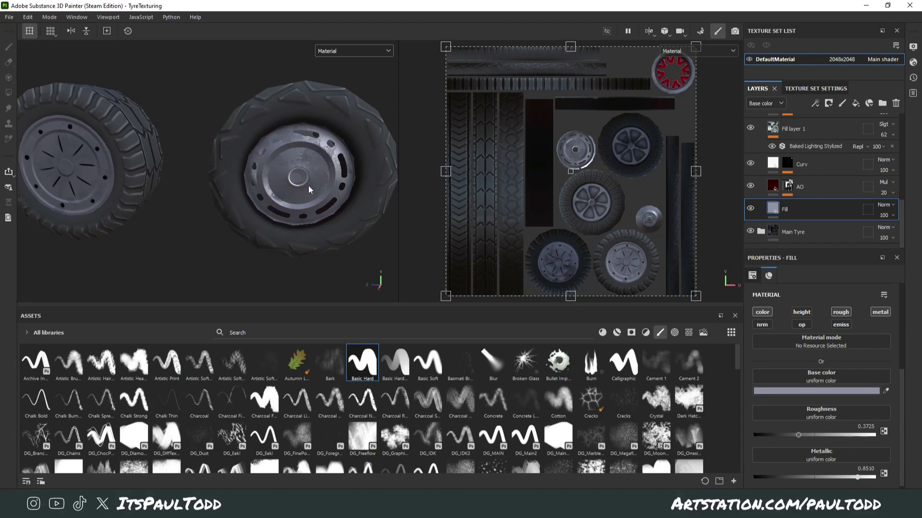
- Inspect the red-spoked wheel close up, checking its spokes, rim and dark hub details
{"action": "left_click_drag", "start_coordinate": [308, 185], "coordinate": [273, 237], "text": "alt"}
{"action": "scroll", "coordinate": [283, 222], "scroll_direction": "up", "scroll_amount": 3}
{"action": "middle_click_drag", "start_coordinate": [165, 229], "coordinate": [238, 247], "text": "alt"}
{"action": "scroll", "coordinate": [312, 252], "scroll_direction": "up", "scroll_amount": 3}
{"action": "left_click_drag", "start_coordinate": [238, 247], "coordinate": [323, 217], "text": "alt"}
{"action": "scroll", "coordinate": [312, 252], "scroll_direction": "up", "scroll_amount": 2}
{"action": "scroll", "coordinate": [252, 196], "scroll_direction": "up", "scroll_amount": 2}
{"action": "scroll", "coordinate": [293, 205], "scroll_direction": "up", "scroll_amount": 4}
{"action": "scroll", "coordinate": [261, 171], "scroll_direction": "down", "scroll_amount": 3}
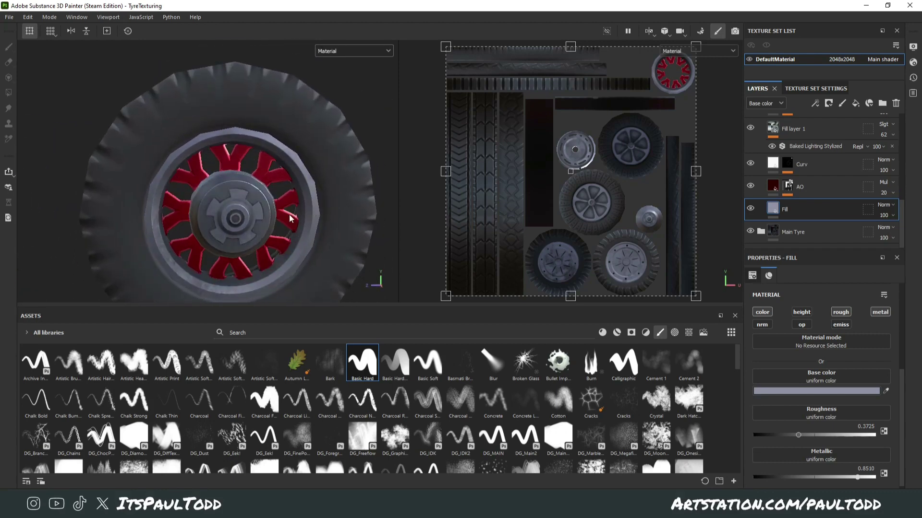
{"action": "scroll", "coordinate": [290, 219], "scroll_direction": "down", "scroll_amount": 3}
{"action": "middle_click_drag", "start_coordinate": [284, 234], "coordinate": [260, 219], "text": "alt"}
{"action": "middle_click_drag", "start_coordinate": [316, 219], "coordinate": [260, 214], "text": "alt"}
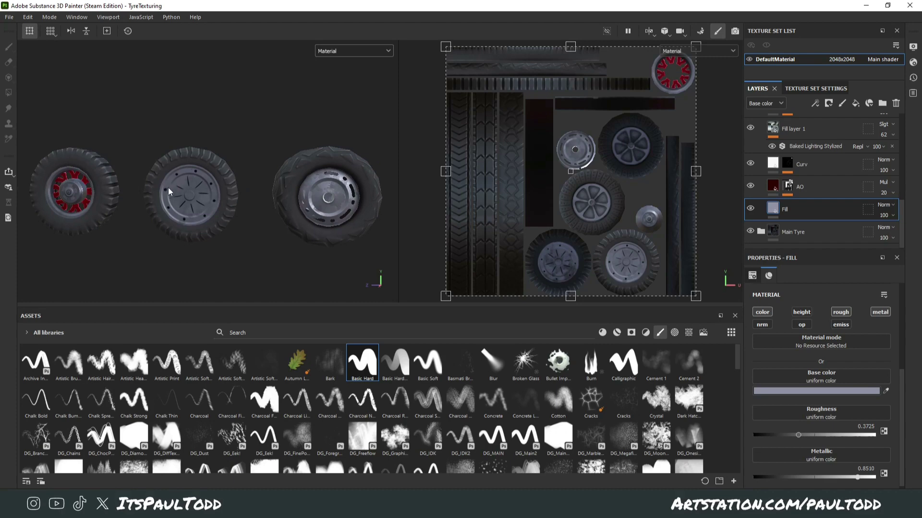
- Review all four finished wheels side by side and look over the layer groups
{"action": "middle_click_drag", "start_coordinate": [165, 196], "coordinate": [408, 223], "text": "alt"}
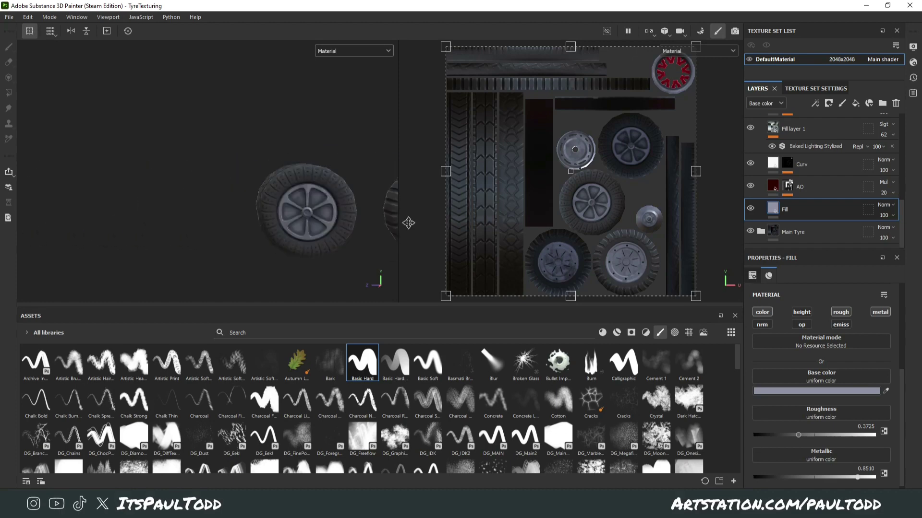
{"action": "left_click_drag", "start_coordinate": [408, 223], "coordinate": [215, 174], "text": "alt"}
{"action": "middle_click_drag", "start_coordinate": [215, 174], "coordinate": [169, 197], "text": "alt"}
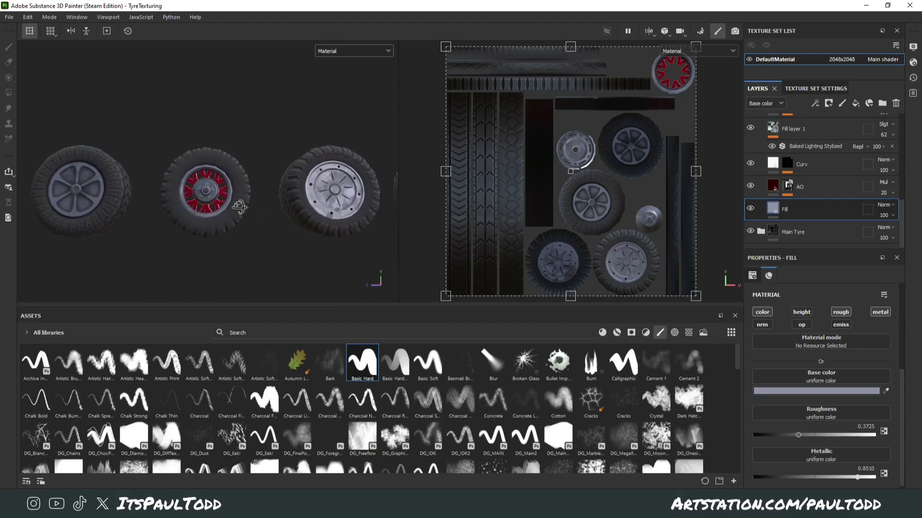
{"action": "left_click_drag", "start_coordinate": [240, 207], "coordinate": [204, 214], "text": "alt"}
{"action": "middle_click_drag", "start_coordinate": [269, 227], "coordinate": [204, 222], "text": "alt"}
{"action": "scroll", "coordinate": [263, 142], "scroll_direction": "up", "scroll_amount": 3}
{"action": "scroll", "coordinate": [258, 202], "scroll_direction": "up", "scroll_amount": 3}
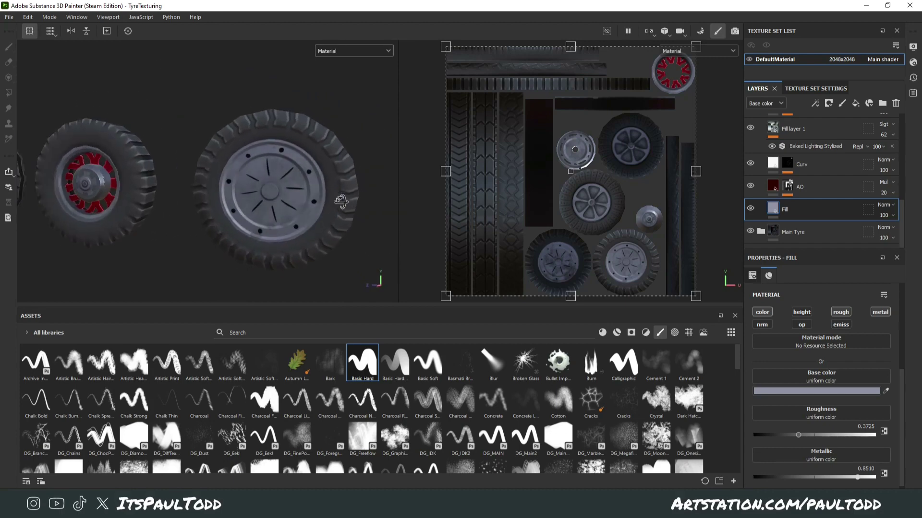
{"action": "scroll", "coordinate": [224, 221], "scroll_direction": "down", "scroll_amount": 5}
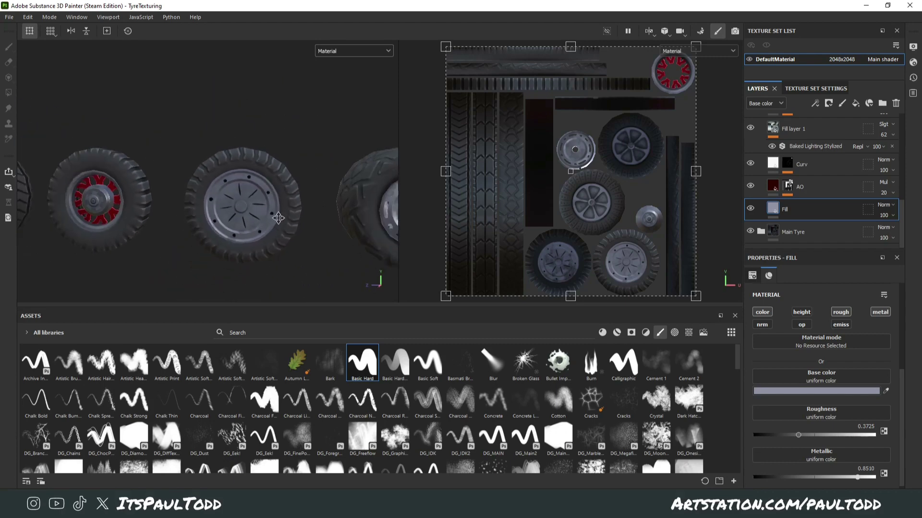
{"action": "left_click_drag", "start_coordinate": [268, 227], "coordinate": [287, 206], "text": "alt"}
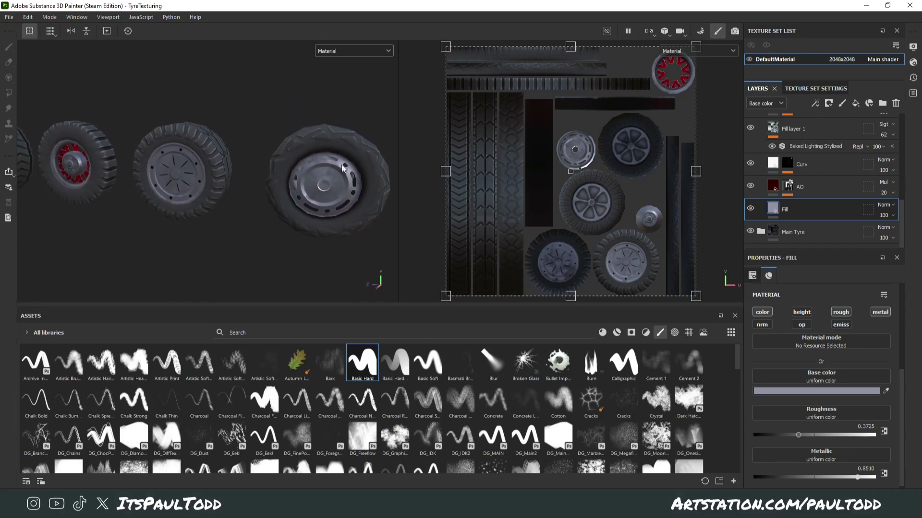
{"action": "left_click_drag", "start_coordinate": [341, 165], "coordinate": [191, 160], "text": "alt"}
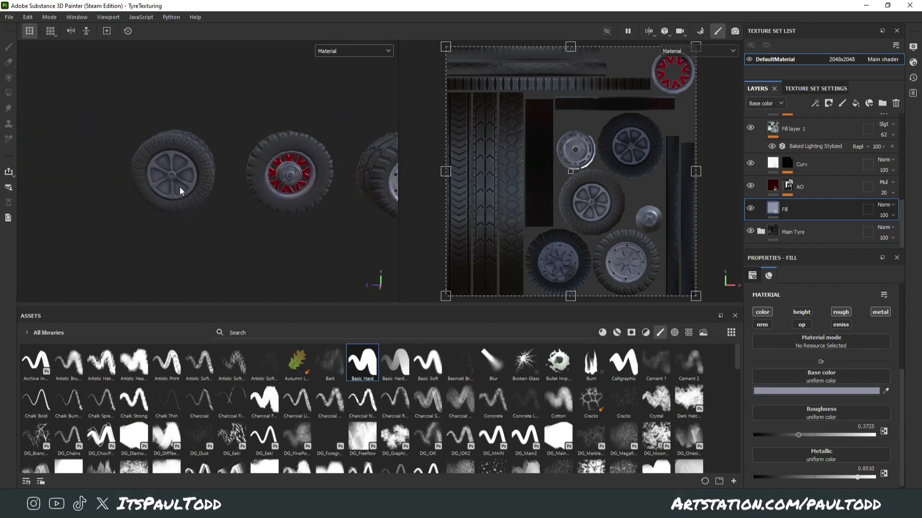
{"action": "left_click_drag", "start_coordinate": [179, 190], "coordinate": [208, 185], "text": "alt"}
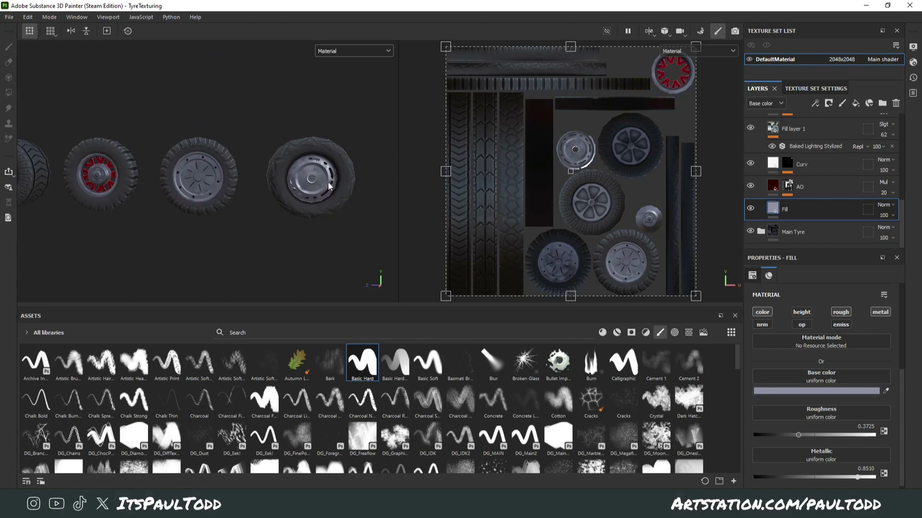
{"action": "scroll", "coordinate": [328, 182], "scroll_direction": "up", "scroll_amount": 3}
{"action": "scroll", "coordinate": [282, 169], "scroll_direction": "down", "scroll_amount": 2}
{"action": "middle_click_drag", "start_coordinate": [283, 173], "coordinate": [368, 181], "text": "alt"}
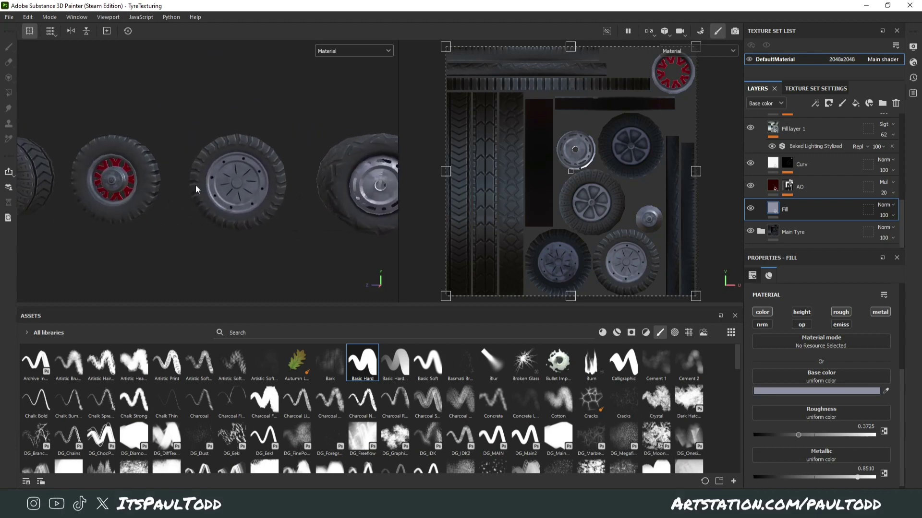
{"action": "scroll", "coordinate": [193, 187], "scroll_direction": "down", "scroll_amount": 2}
{"action": "middle_click_drag", "start_coordinate": [171, 209], "coordinate": [206, 200], "text": "alt"}
{"action": "left_click_drag", "start_coordinate": [206, 200], "coordinate": [234, 217], "text": "alt"}
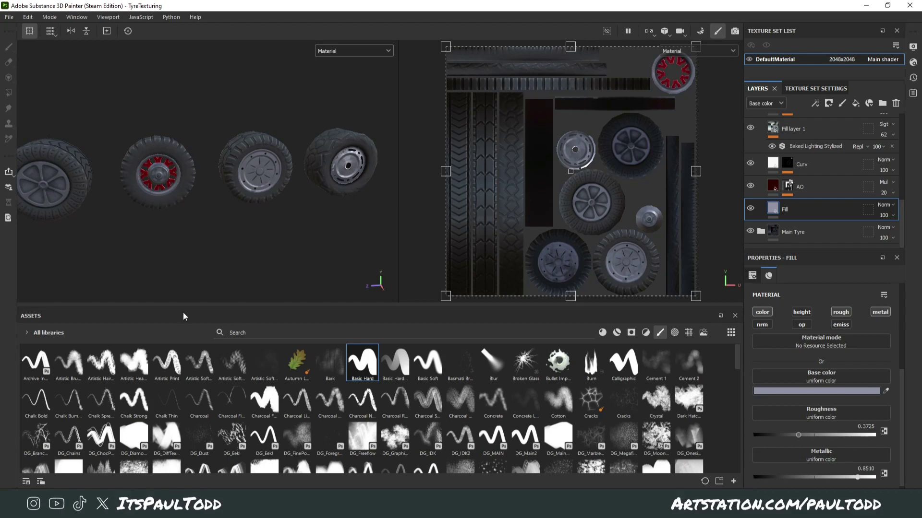
{"action": "left_click_drag", "start_coordinate": [307, 218], "coordinate": [221, 207], "text": "alt"}
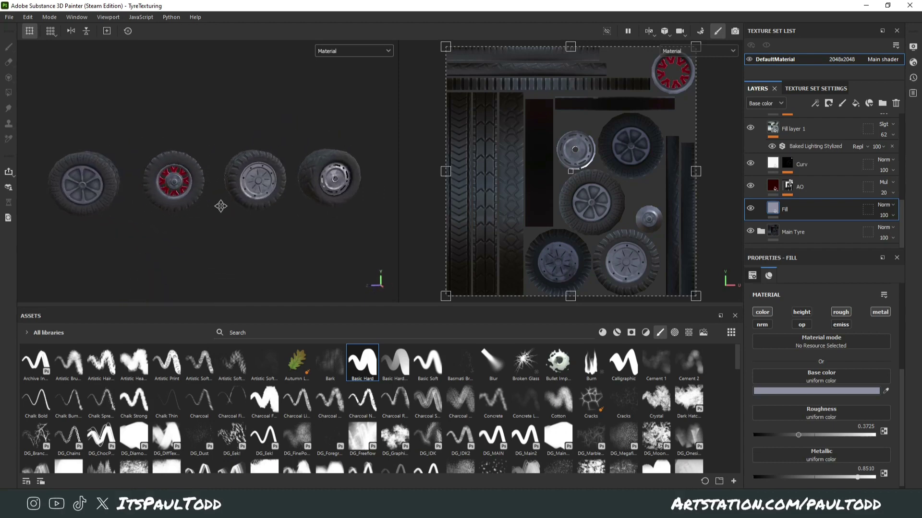
{"action": "scroll", "coordinate": [758, 144], "scroll_direction": "up", "scroll_amount": 5}
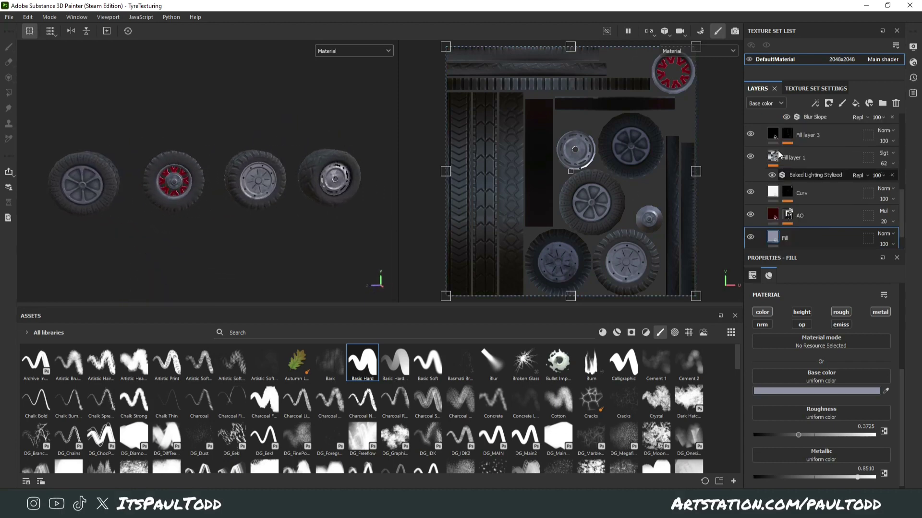
{"action": "scroll", "coordinate": [759, 144], "scroll_direction": "up", "scroll_amount": 4}
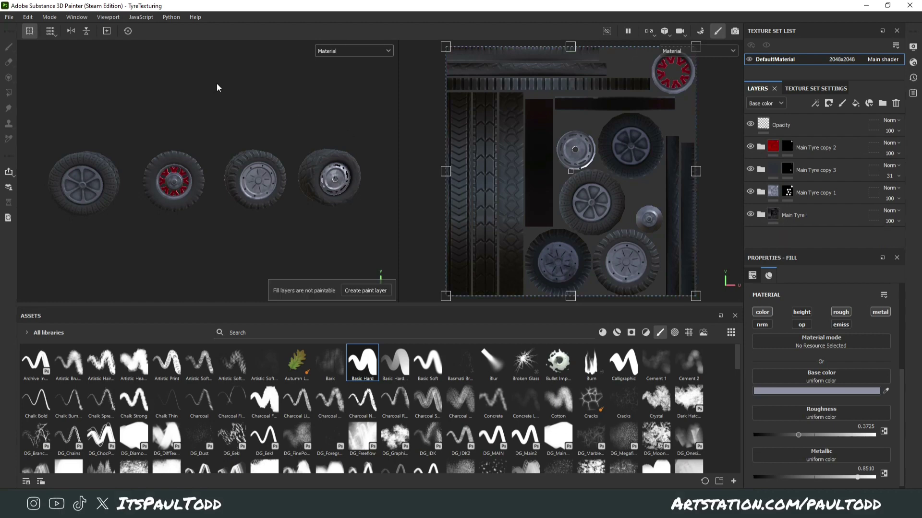
- View the texture export settings and close them without exporting
{"action": "left_click", "coordinate": [9, 17]}
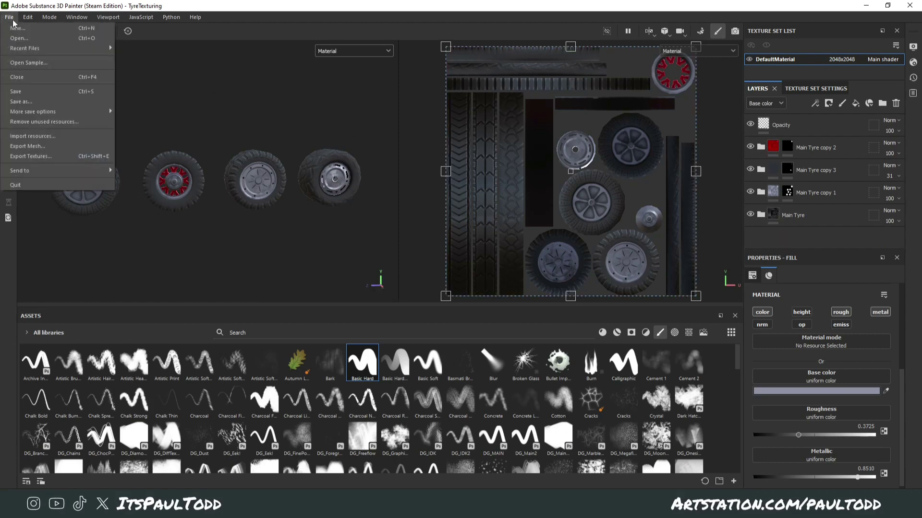
{"action": "left_click", "coordinate": [34, 158]}
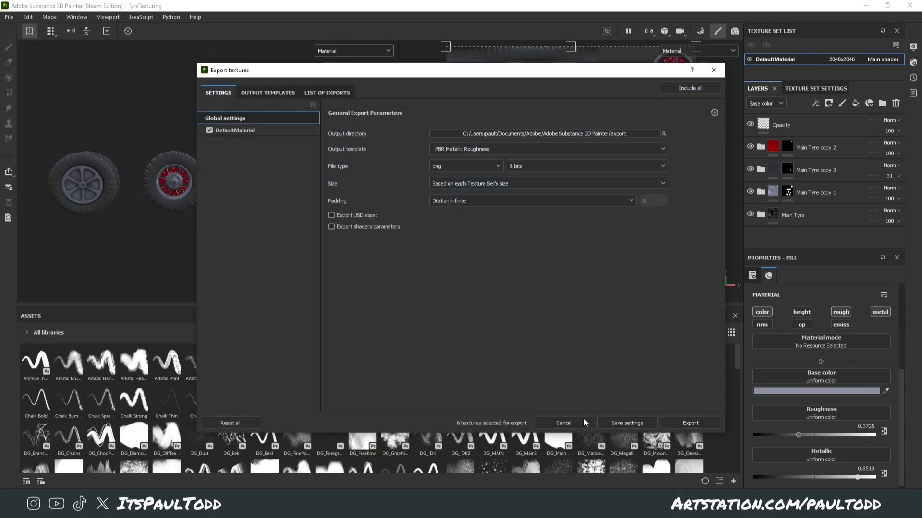
{"action": "left_click", "coordinate": [564, 423]}
- Save the project as TyreTexturing.spp in the Texturing folder, replacing the existing file
{"action": "left_click", "coordinate": [13, 17]}
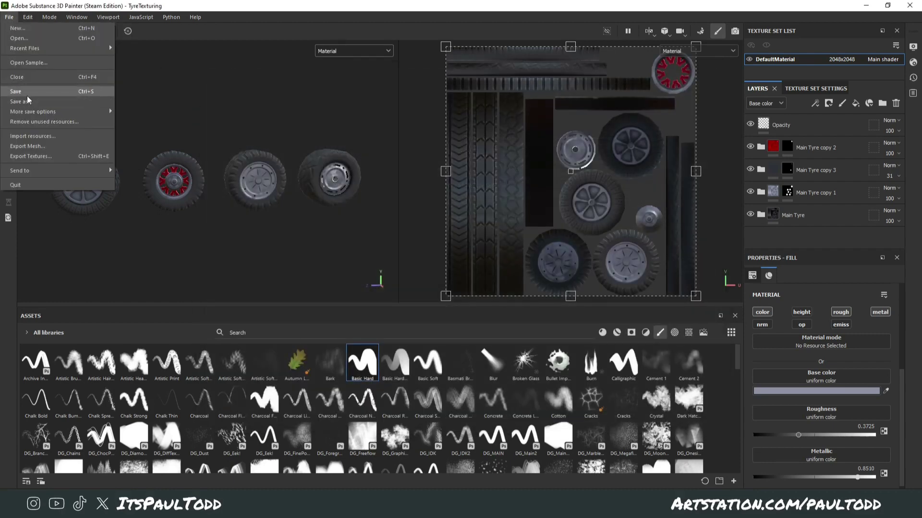
{"action": "left_click", "coordinate": [48, 99]}
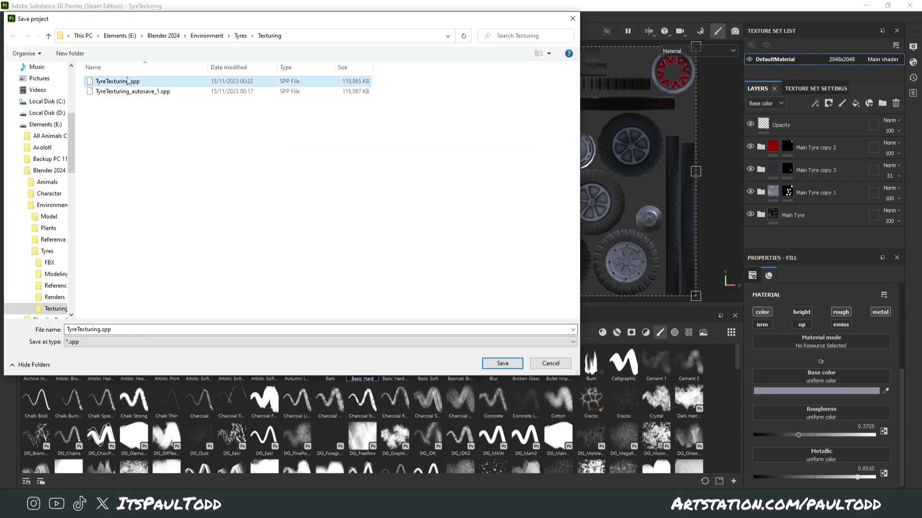
{"action": "left_click", "coordinate": [240, 36]}
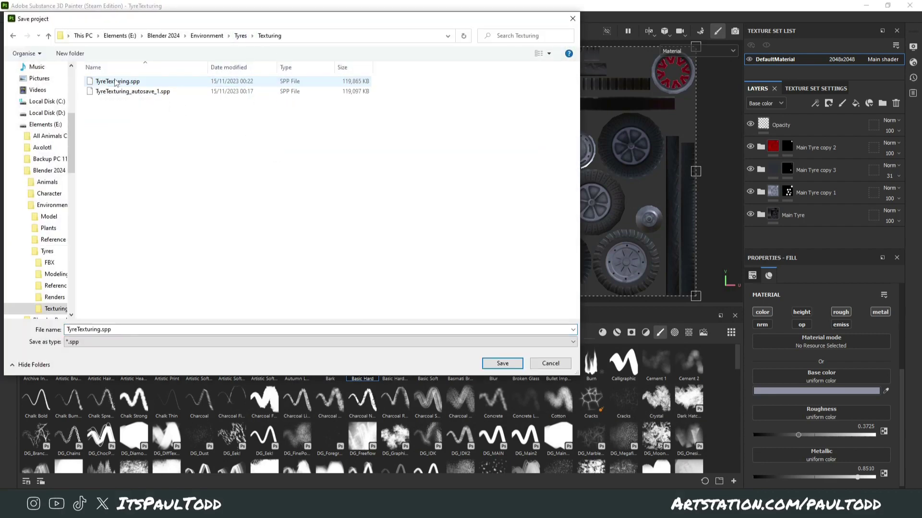
{"action": "left_click", "coordinate": [502, 363]}
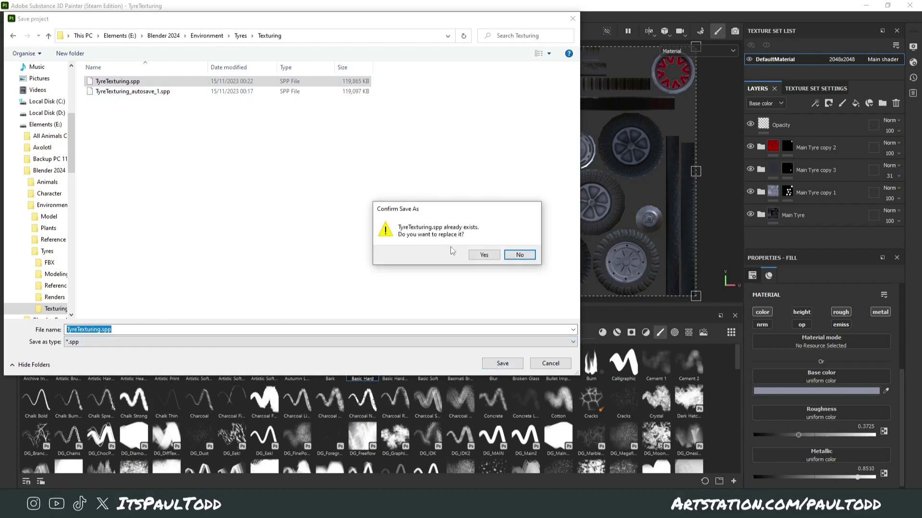
{"action": "left_click", "coordinate": [480, 253]}
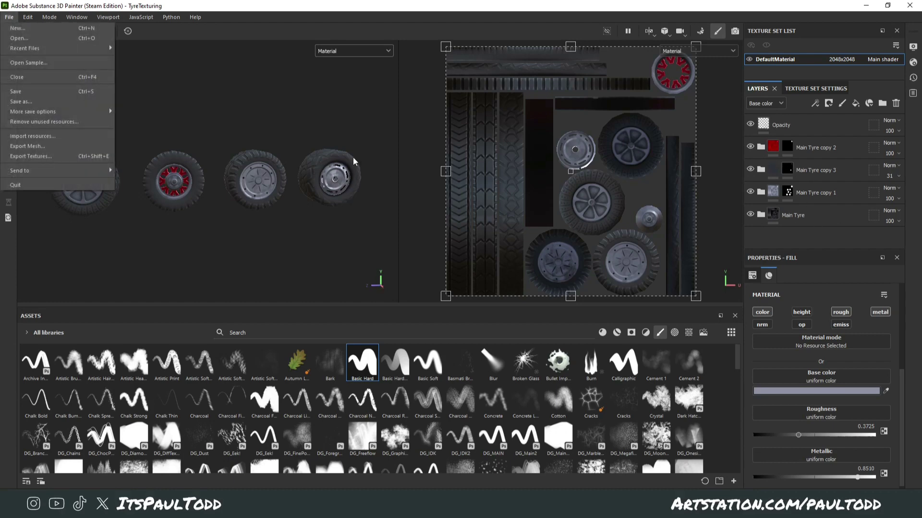
- Open the texture export settings and set the output directory to E:/Blender 2024/Environment/Tyres/Texturing
{"action": "left_click", "coordinate": [79, 156]}
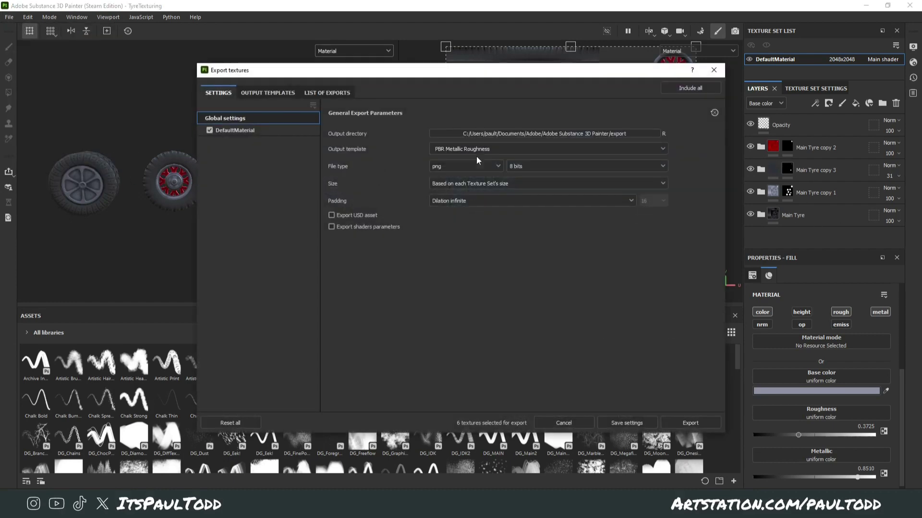
{"action": "left_click", "coordinate": [495, 133]}
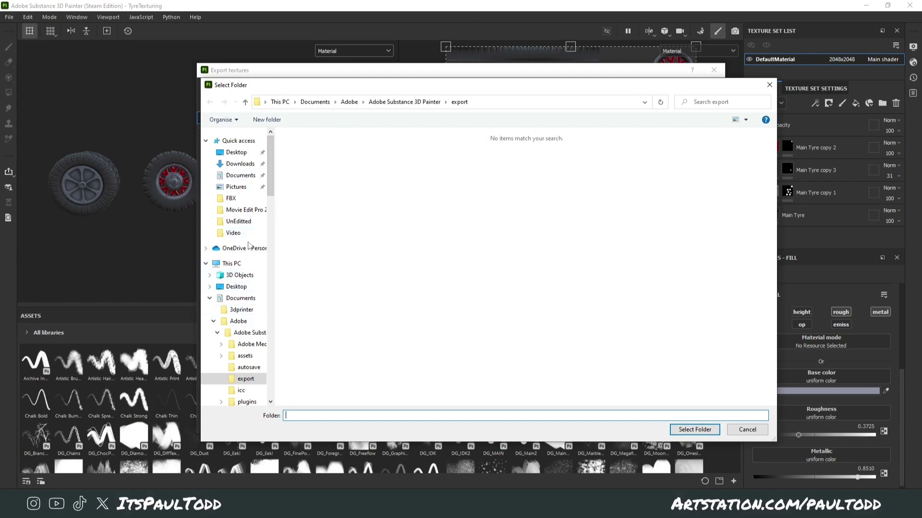
{"action": "left_click", "coordinate": [205, 263]}
{"action": "left_click", "coordinate": [238, 279]}
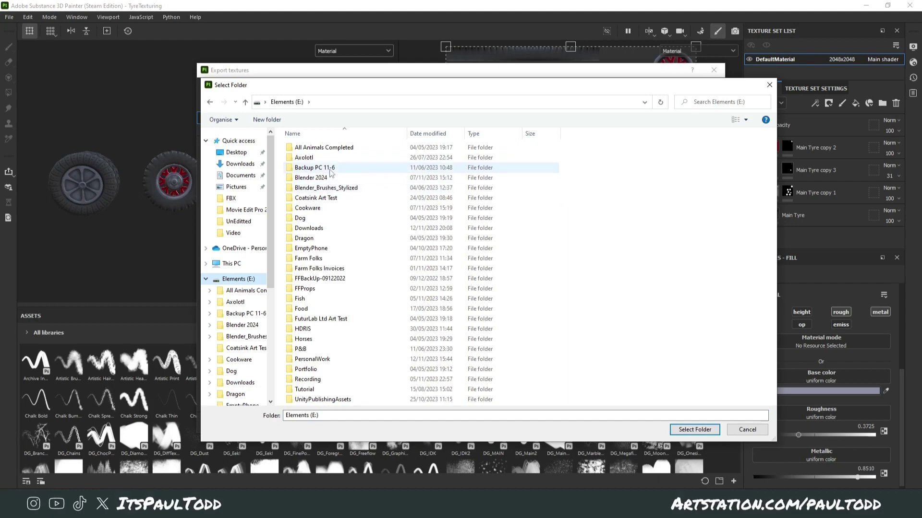
{"action": "double_click", "coordinate": [330, 178]}
{"action": "double_click", "coordinate": [331, 178]}
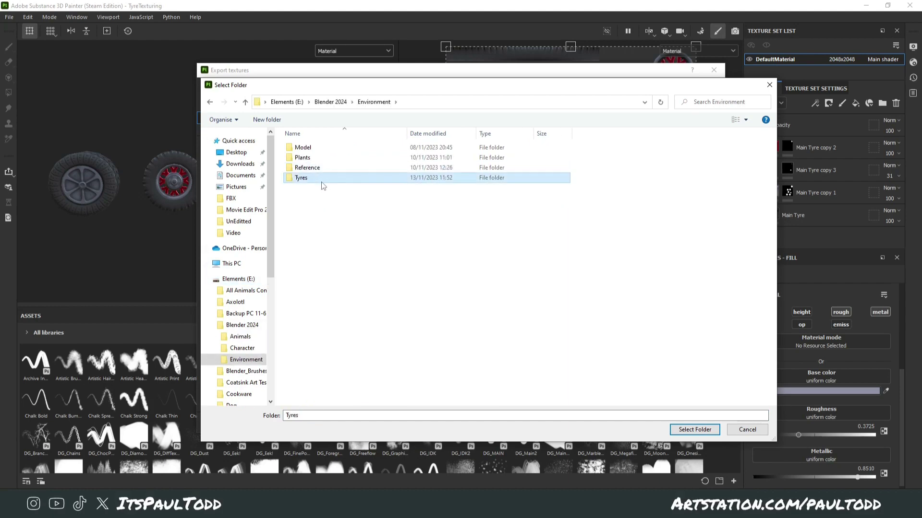
{"action": "double_click", "coordinate": [322, 182]}
{"action": "double_click", "coordinate": [326, 194]}
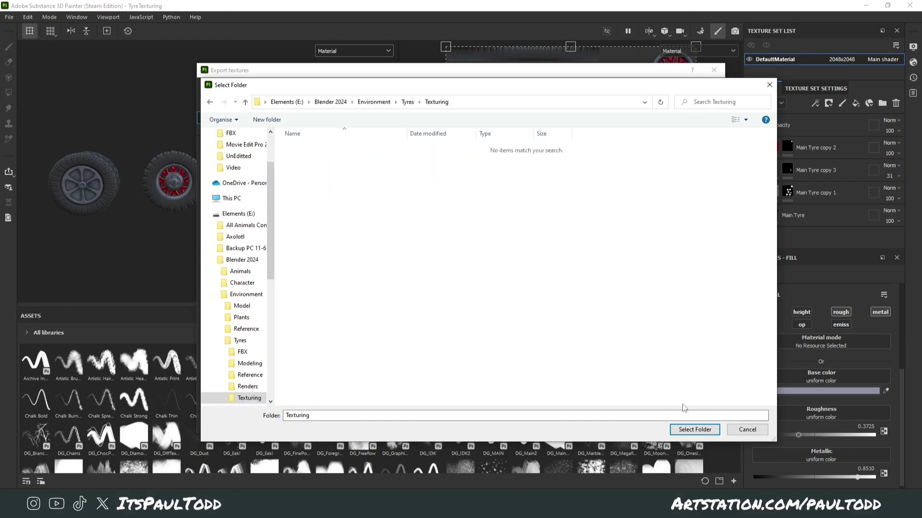
{"action": "left_click", "coordinate": [696, 431]}
- Set the export's output template to Unity Universal Render Pipeline (Metallic Standard)
{"action": "left_click", "coordinate": [476, 153]}
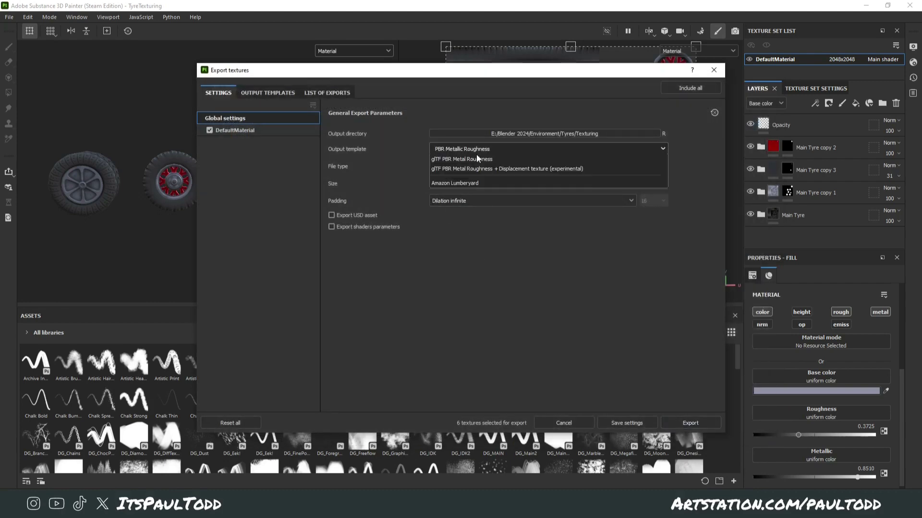
{"action": "scroll", "coordinate": [488, 203], "scroll_direction": "down", "scroll_amount": 5}
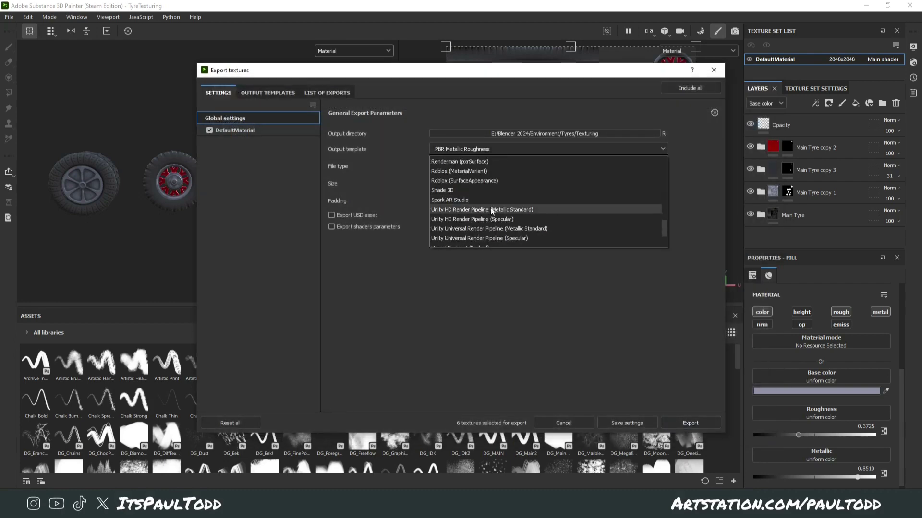
{"action": "scroll", "coordinate": [506, 204], "scroll_direction": "down", "scroll_amount": 1}
{"action": "left_click", "coordinate": [509, 209]}
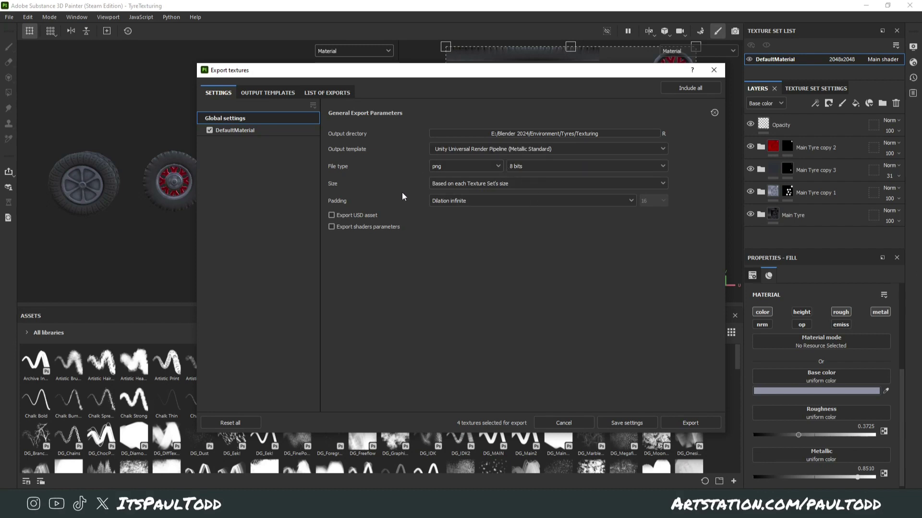
- Review the output maps, the export file list and the Unity HD and Universal Render Pipeline (Metallic Standard) presets
{"action": "left_click", "coordinate": [269, 130]}
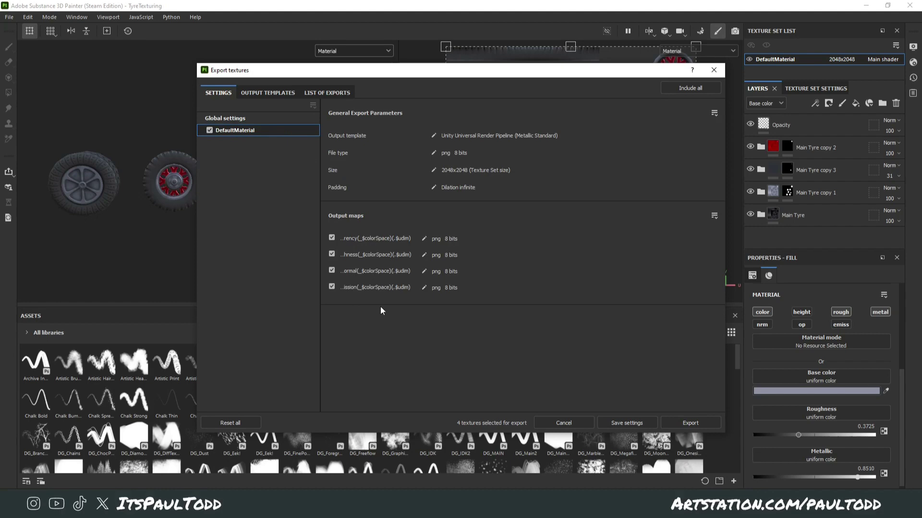
{"action": "left_click", "coordinate": [328, 94]}
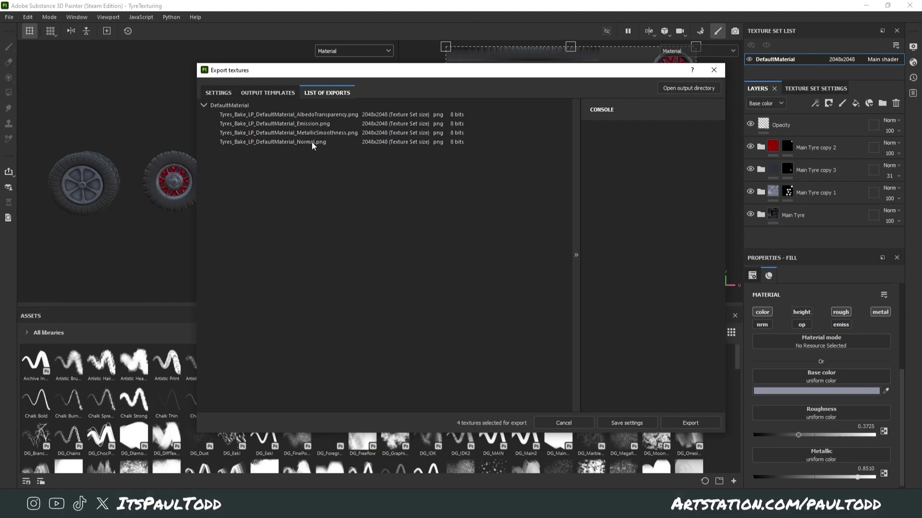
{"action": "left_click", "coordinate": [261, 94]}
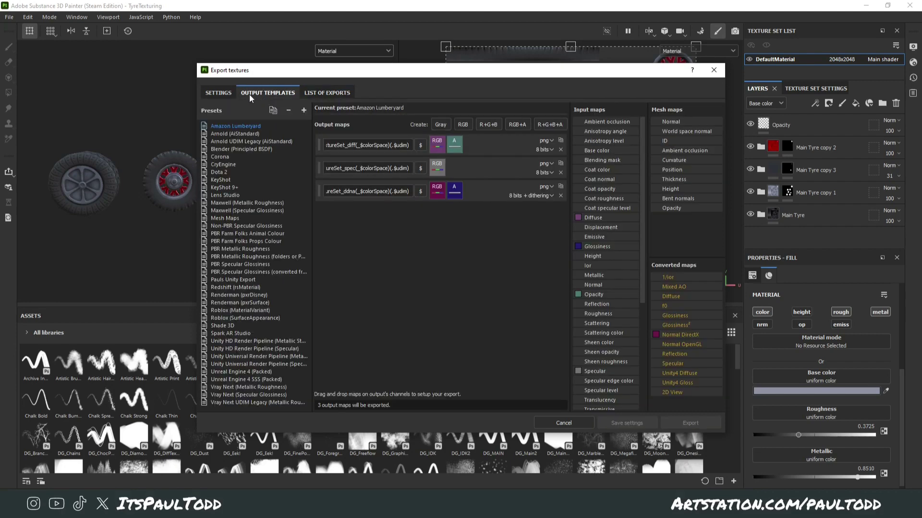
{"action": "left_click", "coordinate": [261, 340]}
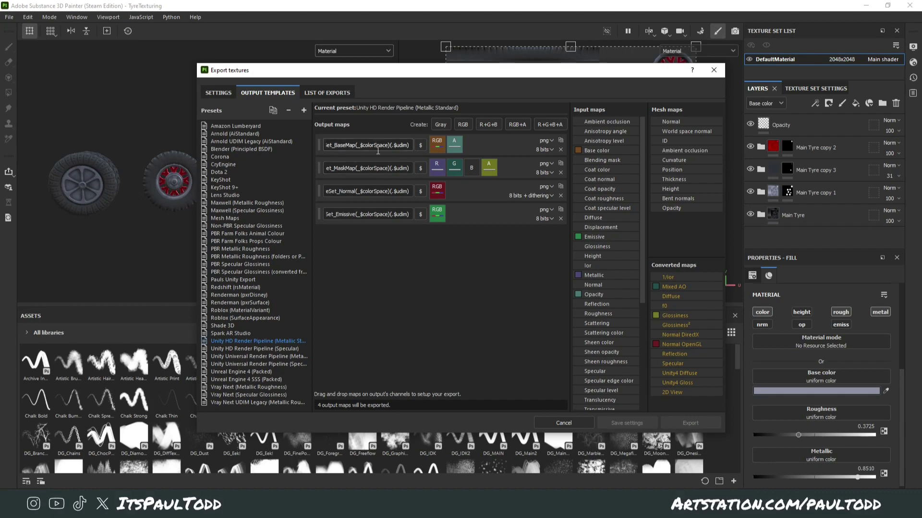
{"action": "left_click", "coordinate": [328, 94]}
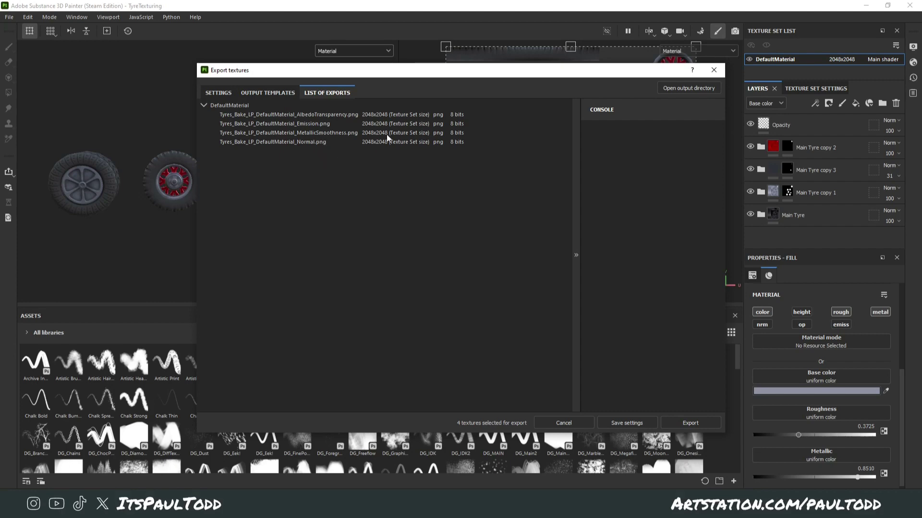
{"action": "left_click", "coordinate": [268, 93]}
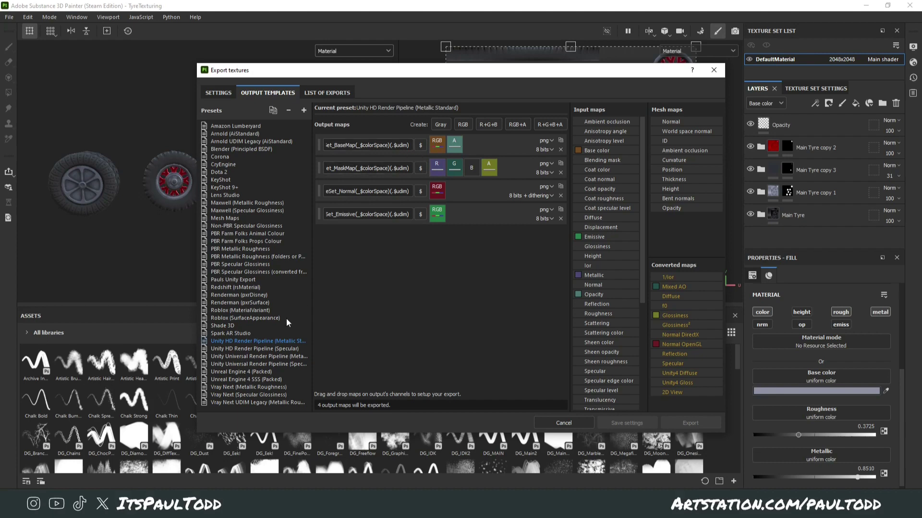
{"action": "left_click", "coordinate": [287, 356]}
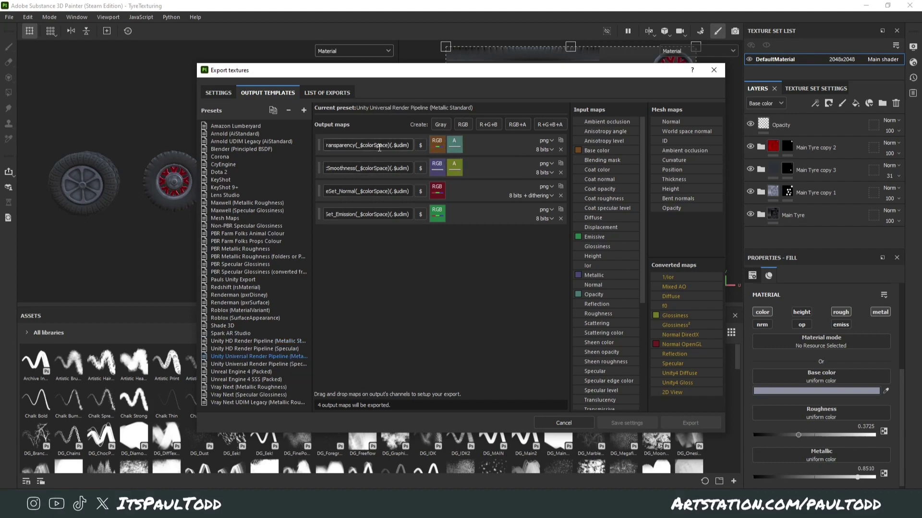
- Add a grayscale output map to the preset, copying the Emission map's naming pattern with AO in place of Emission
{"action": "left_click", "coordinate": [463, 124]}
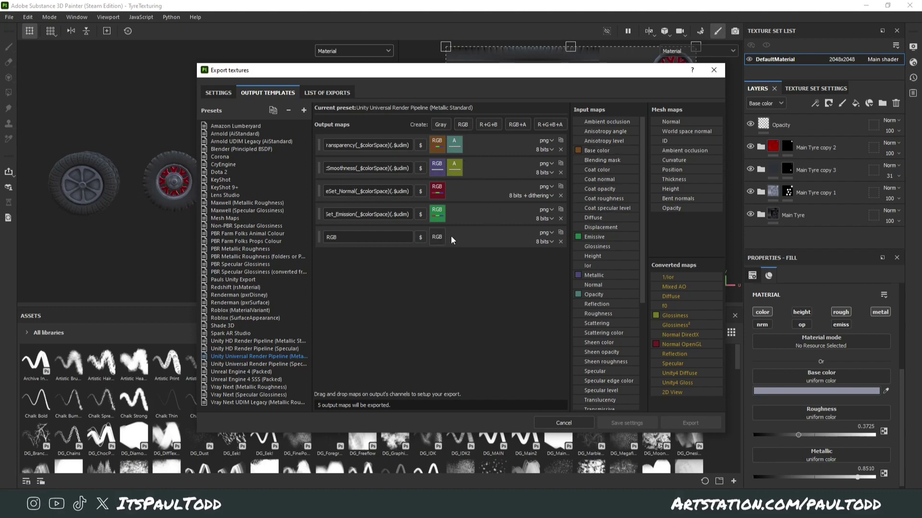
{"action": "left_click", "coordinate": [561, 241]}
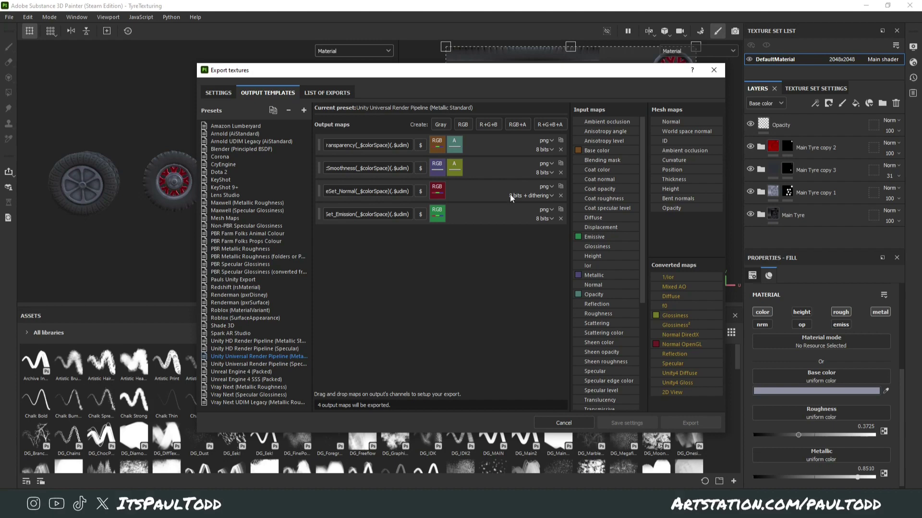
{"action": "left_click", "coordinate": [445, 125]}
{"action": "double_click", "coordinate": [387, 214]}
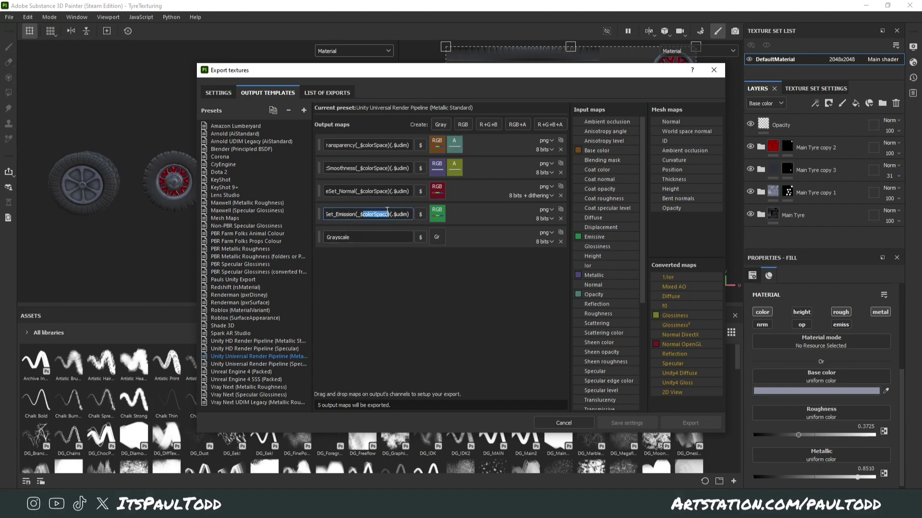
{"action": "key", "text": "ctrl+a"}
{"action": "key", "text": "ctrl+c"}
{"action": "double_click", "coordinate": [356, 237]}
{"action": "key", "text": "ctrl+v"}
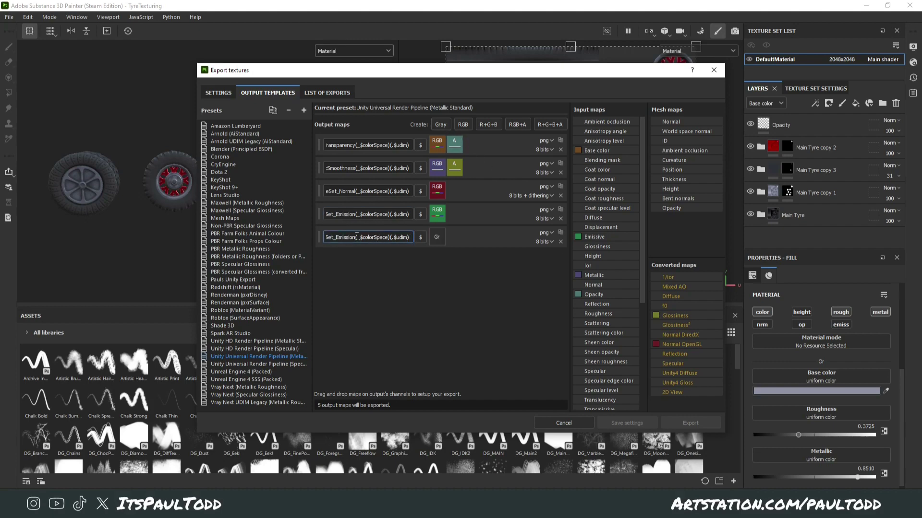
{"action": "left_click_drag", "start_coordinate": [357, 237], "coordinate": [338, 236]}
{"action": "type", "text": "AO"}
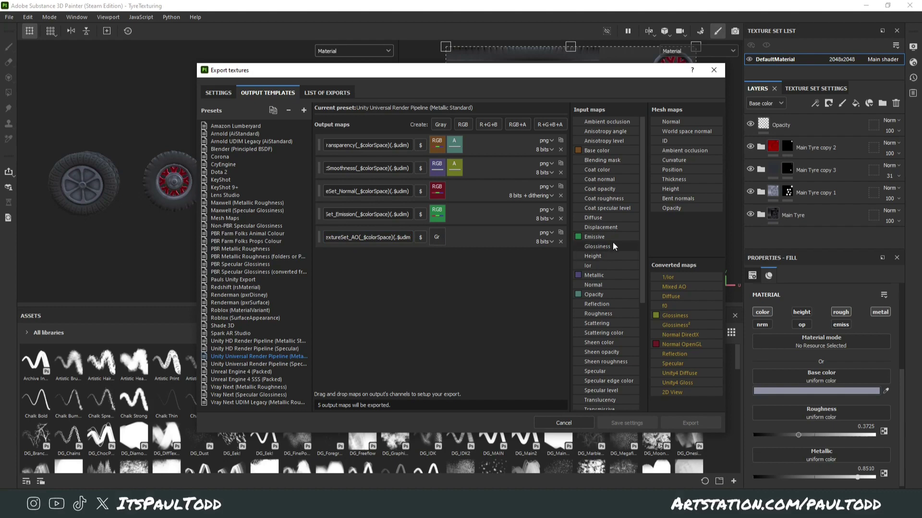
- Assign the mesh's Ambient occlusion map to the AO output's gray channel and check the export list
{"action": "scroll", "coordinate": [621, 214], "scroll_direction": "down", "scroll_amount": 5}
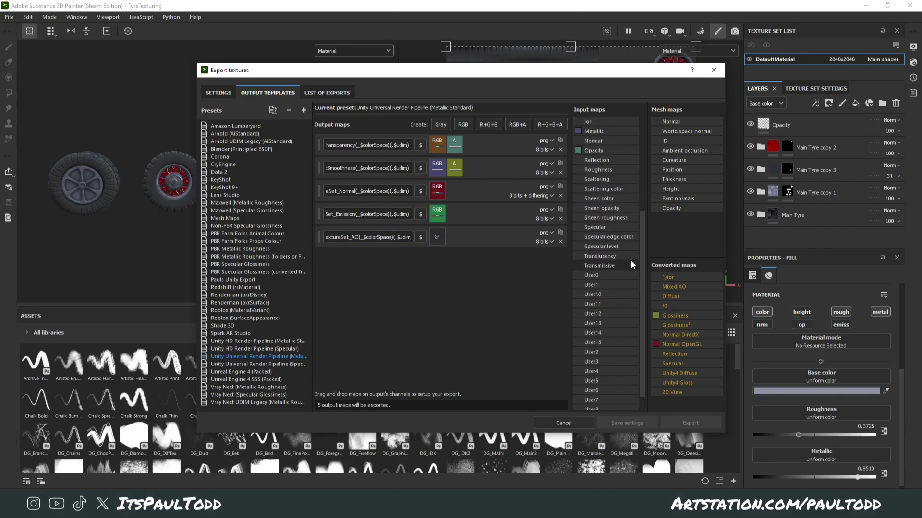
{"action": "left_click_drag", "start_coordinate": [678, 287], "coordinate": [441, 238]}
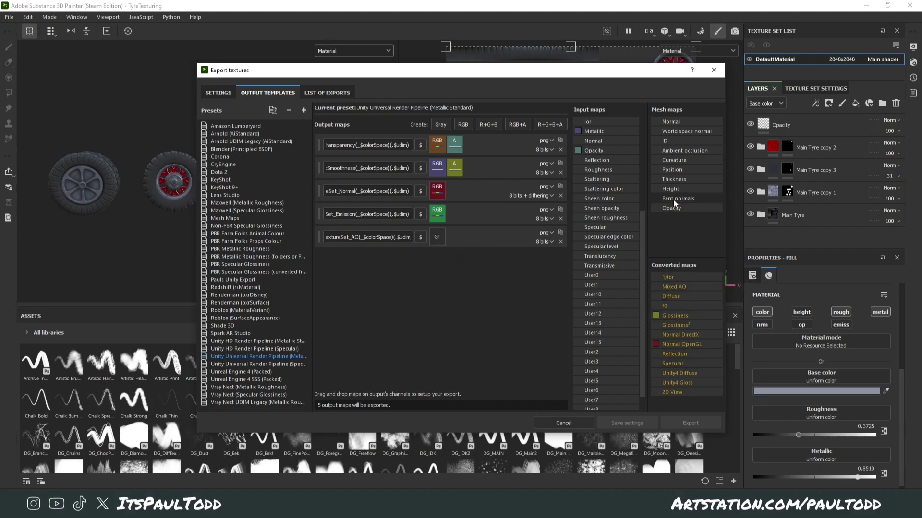
{"action": "left_click_drag", "start_coordinate": [670, 151], "coordinate": [440, 235]}
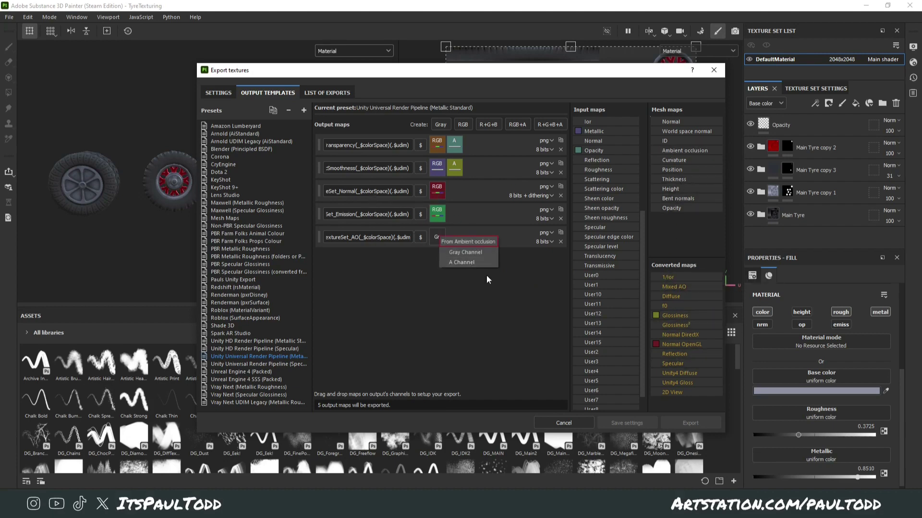
{"action": "left_click", "coordinate": [476, 252]}
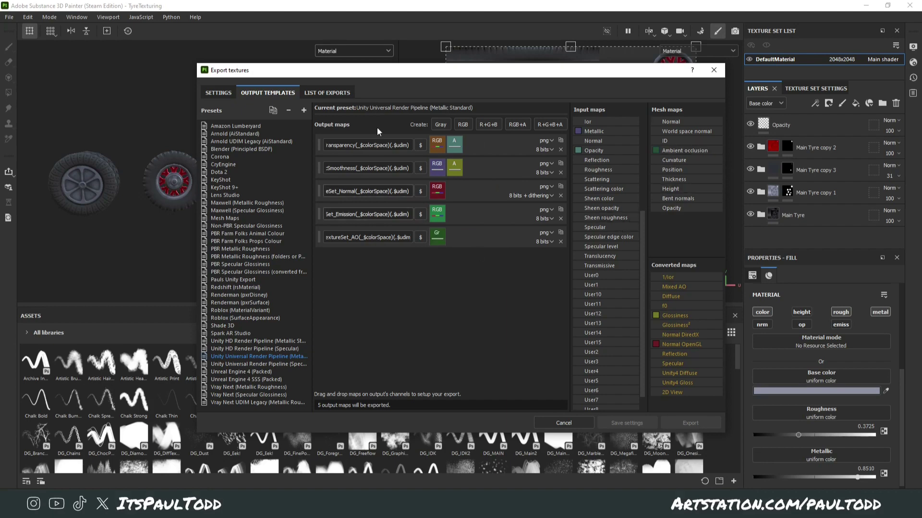
{"action": "left_click", "coordinate": [350, 93]}
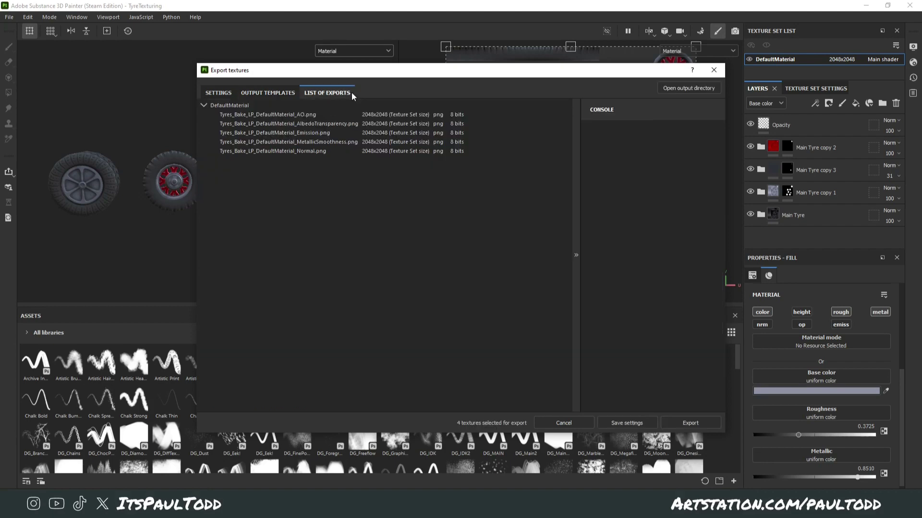
{"action": "left_click", "coordinate": [286, 94]}
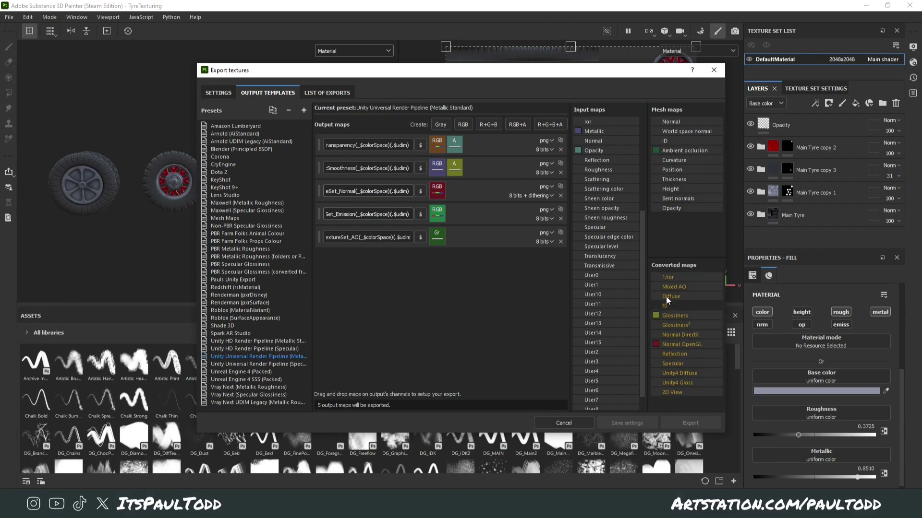
- Exclude the Emission map from DefaultMaterial's output maps and export the AO, AlbedoTransparency, MetallicSmoothness and Normal textures
{"action": "left_click", "coordinate": [215, 95]}
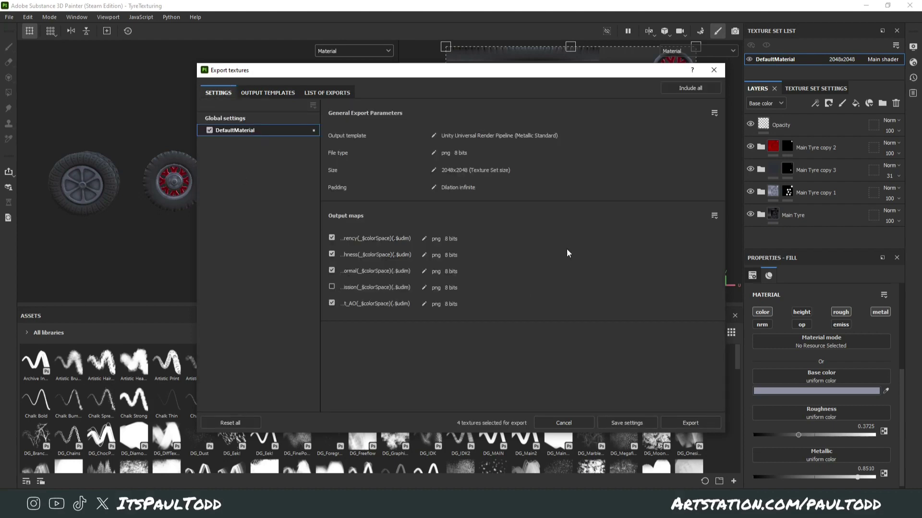
{"action": "left_click", "coordinate": [329, 95]}
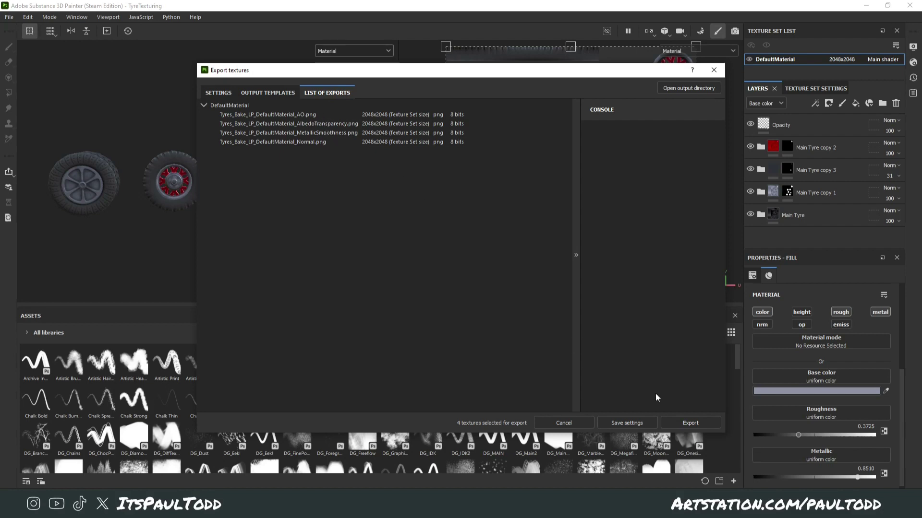
{"action": "left_click", "coordinate": [690, 422]}
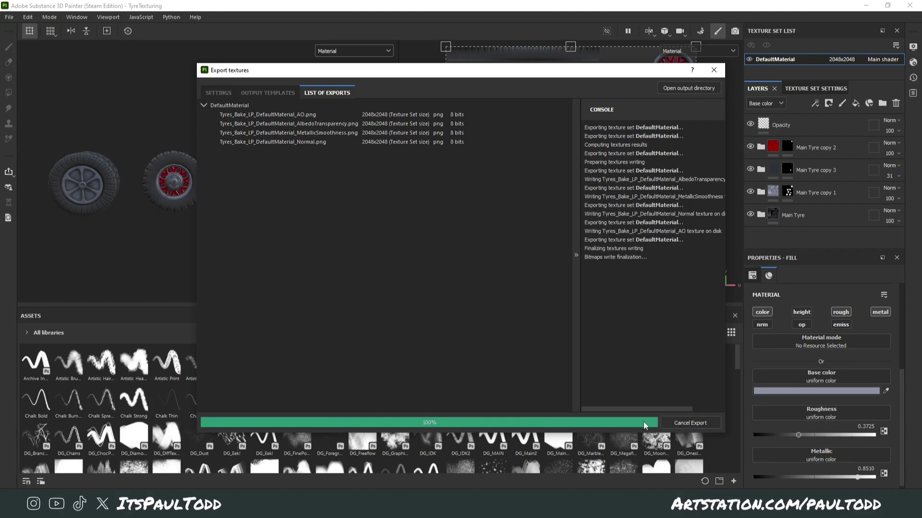
{"action": "left_click", "coordinate": [642, 425]}
- Switch to Blender, examine the four wheels in rendered, material preview and solid shading, and bring up the tyre reference images
{"action": "left_click_drag", "start_coordinate": [241, 229], "coordinate": [275, 227], "text": "alt"}
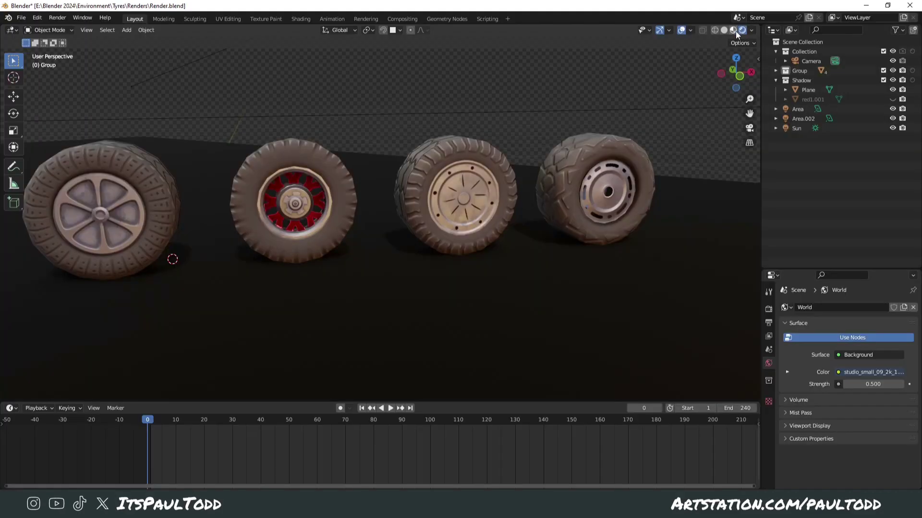
{"action": "middle_click_drag", "start_coordinate": [577, 197], "coordinate": [492, 200]}
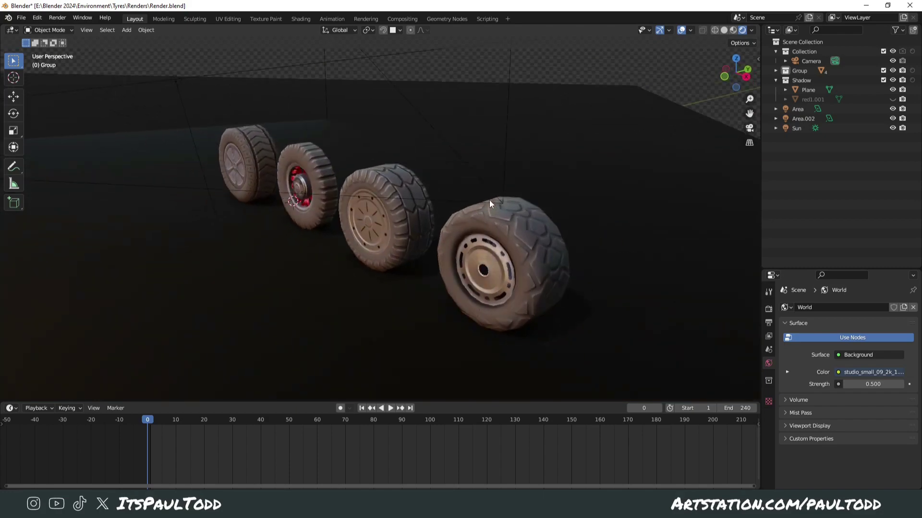
{"action": "left_click", "coordinate": [732, 31]}
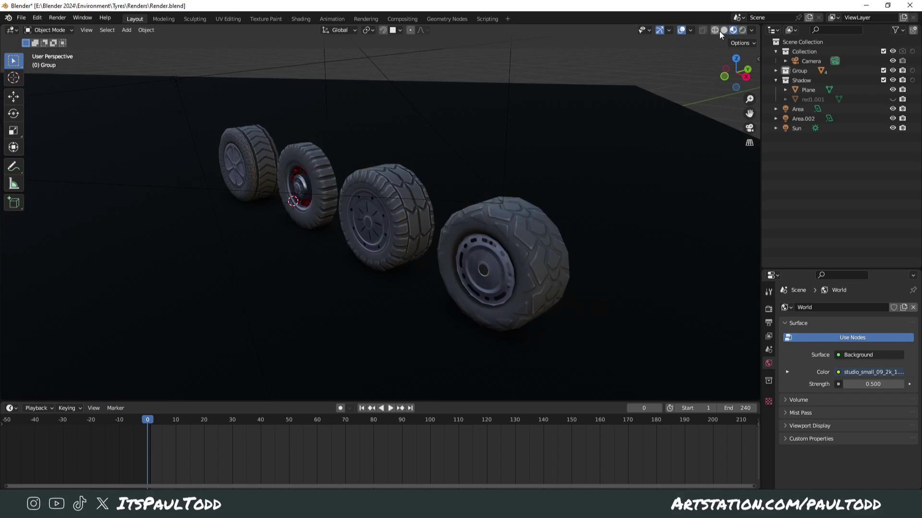
{"action": "left_click", "coordinate": [723, 30]}
{"action": "mouse_move", "coordinate": [711, 43]}
{"action": "middle_mouse_down"}
{"action": "mouse_move", "coordinate": [548, 165]}
{"action": "mouse_move", "coordinate": [618, 161]}
{"action": "mouse_move", "coordinate": [577, 156]}
{"action": "mouse_move", "coordinate": [488, 174]}
{"action": "mouse_move", "coordinate": [427, 170]}
{"action": "mouse_move", "coordinate": [434, 166]}
{"action": "middle_mouse_up"}
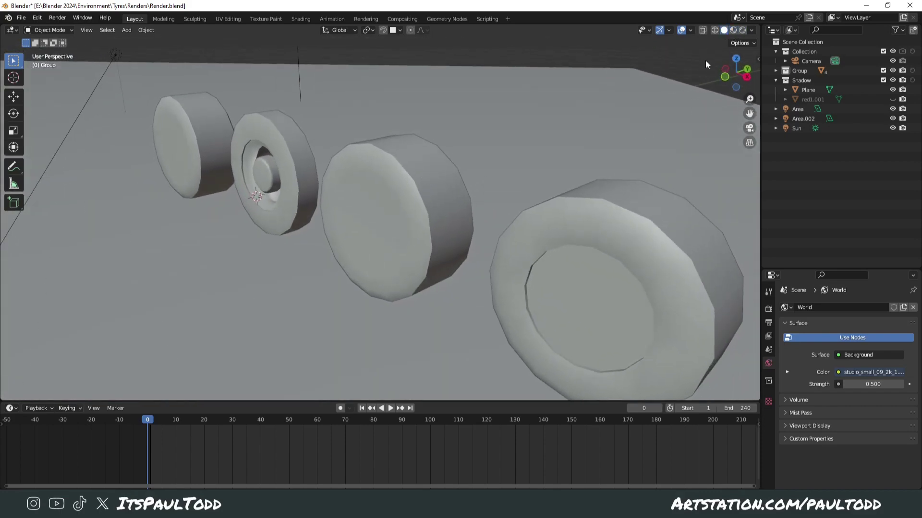
{"action": "left_click", "coordinate": [735, 32]}
{"action": "mouse_move", "coordinate": [696, 67]}
{"action": "middle_mouse_down"}
{"action": "mouse_move", "coordinate": [567, 149]}
{"action": "mouse_move", "coordinate": [675, 136]}
{"action": "mouse_move", "coordinate": [595, 173]}
{"action": "mouse_move", "coordinate": [610, 169]}
{"action": "mouse_move", "coordinate": [419, 165]}
{"action": "mouse_move", "coordinate": [412, 181]}
{"action": "mouse_move", "coordinate": [456, 160]}
{"action": "mouse_move", "coordinate": [501, 182]}
{"action": "mouse_move", "coordinate": [127, 227]}
{"action": "middle_mouse_up"}
{"action": "left_click", "coordinate": [418, 192]}
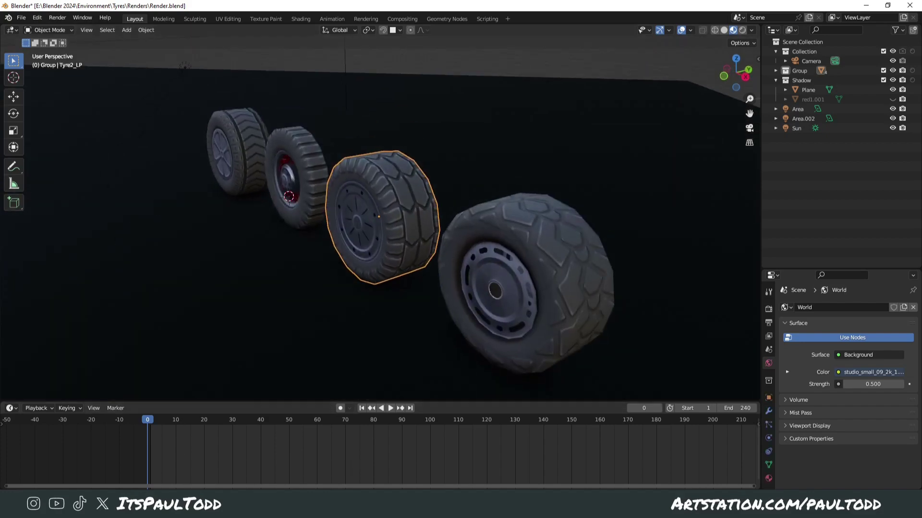
{"action": "key", "text": "alt+Tab"}
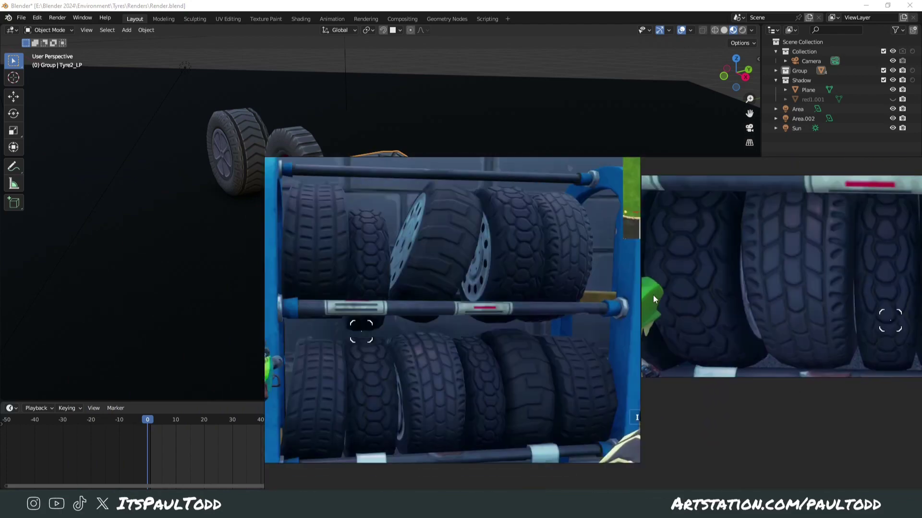
- Return to the Blender scene and examine the rims and treads of the four textured wheels from several angles
{"action": "key", "text": "alt+Tab"}
{"action": "middle_click_drag", "start_coordinate": [506, 244], "coordinate": [468, 220]}
{"action": "left_click", "coordinate": [170, 177]}
{"action": "middle_click_drag", "start_coordinate": [170, 178], "coordinate": [142, 226]}
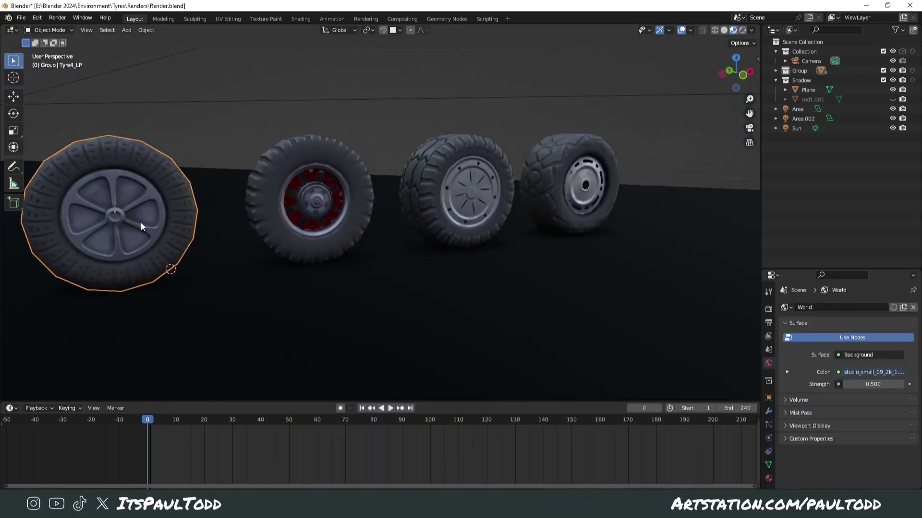
{"action": "left_click", "coordinate": [468, 215]}
{"action": "key", "text": "ctrl+z"}
{"action": "left_click", "coordinate": [491, 211]}
{"action": "middle_click_drag", "start_coordinate": [491, 212], "coordinate": [528, 242]}
{"action": "left_click", "coordinate": [617, 223]}
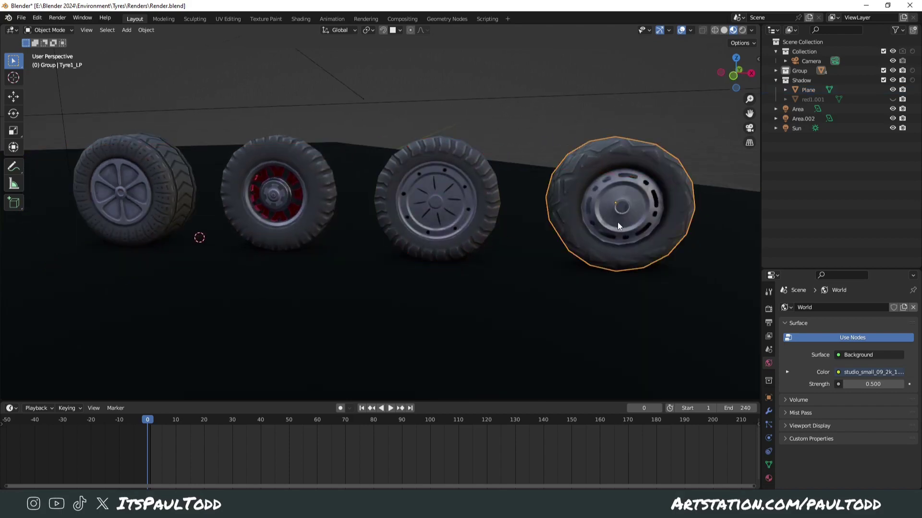
{"action": "middle_click_drag", "start_coordinate": [617, 223], "coordinate": [353, 126]}
{"action": "left_click", "coordinate": [324, 163]}
{"action": "scroll", "coordinate": [253, 163], "scroll_direction": "down", "scroll_amount": 3}
{"action": "left_click", "coordinate": [384, 114]}
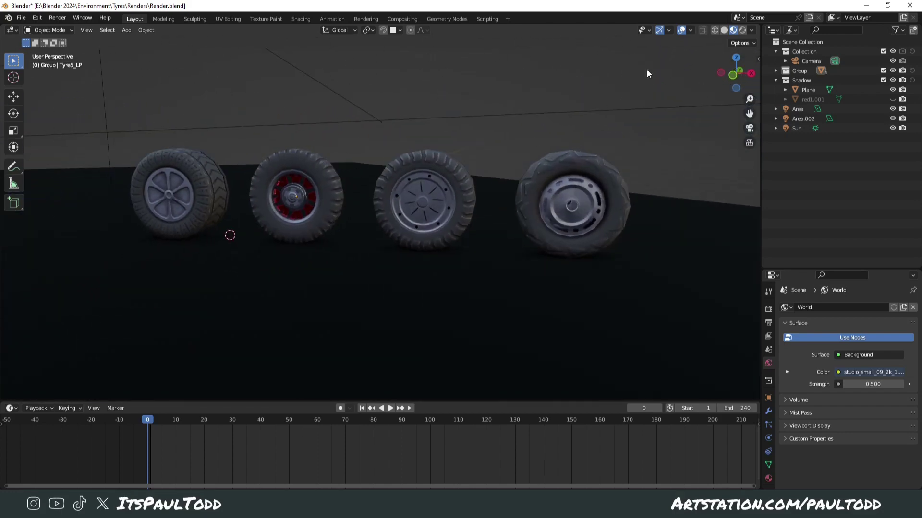
- Examine the low-poly wheels in solid shading and inspect the mesh of the wheel with the recessed hub
{"action": "left_click", "coordinate": [724, 30]}
{"action": "middle_click_drag", "start_coordinate": [458, 187], "coordinate": [557, 180]}
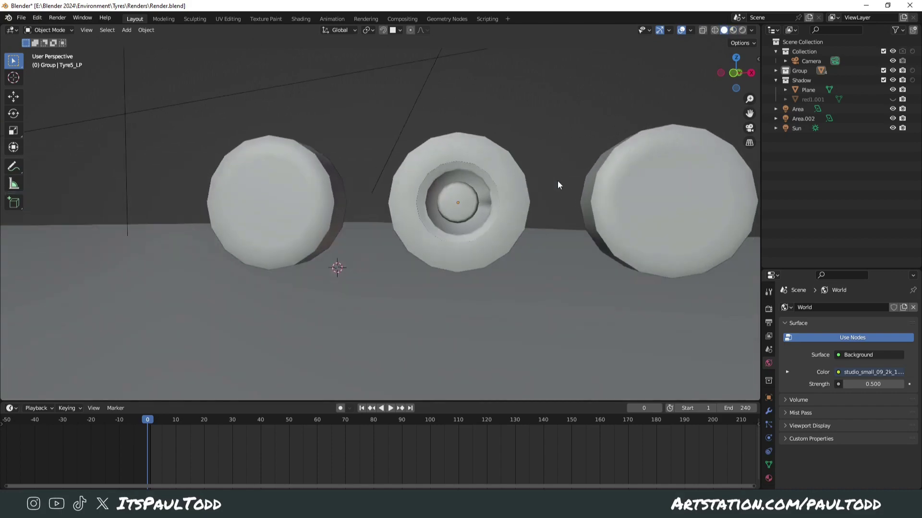
{"action": "scroll", "coordinate": [554, 178], "scroll_direction": "up", "scroll_amount": 3}
{"action": "left_click", "coordinate": [467, 217]}
{"action": "mouse_move", "coordinate": [467, 217]}
{"action": "middle_mouse_down"}
{"action": "mouse_move", "coordinate": [408, 227]}
{"action": "mouse_move", "coordinate": [442, 303]}
{"action": "mouse_move", "coordinate": [254, 213]}
{"action": "mouse_move", "coordinate": [348, 220]}
{"action": "mouse_move", "coordinate": [332, 232]}
{"action": "mouse_move", "coordinate": [341, 209]}
{"action": "mouse_move", "coordinate": [491, 222]}
{"action": "mouse_move", "coordinate": [465, 202]}
{"action": "mouse_move", "coordinate": [349, 203]}
{"action": "mouse_move", "coordinate": [484, 208]}
{"action": "mouse_move", "coordinate": [588, 158]}
{"action": "middle_mouse_up"}
{"action": "key", "text": "Tab"}
{"action": "key", "text": "Tab"}
{"action": "key", "text": "Tab"}
{"action": "key", "text": "Tab"}
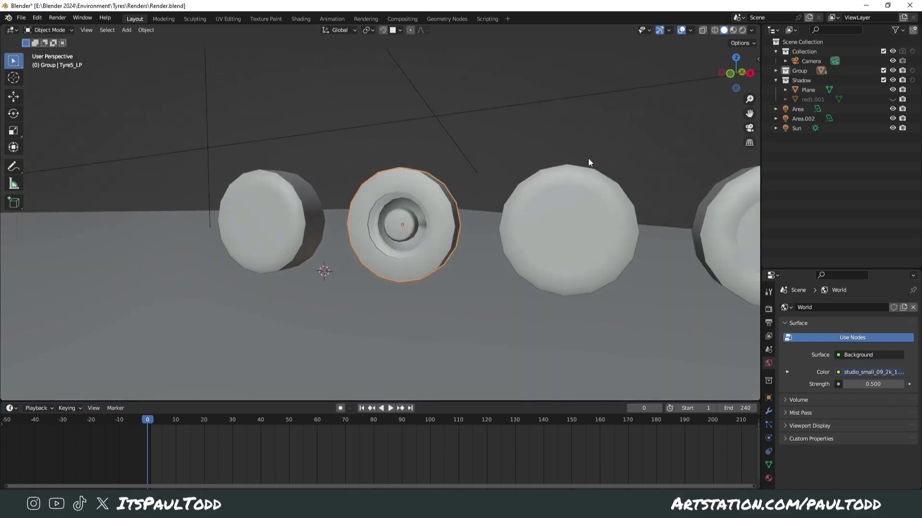
- In material preview shading, delete the red-spoked rim's linked geometry from its wheel, keeping only the tyre
{"action": "left_click", "coordinate": [733, 30]}
{"action": "middle_click_drag", "start_coordinate": [398, 219], "coordinate": [360, 212], "text": "shift"}
{"action": "left_click", "coordinate": [452, 159]}
{"action": "left_click", "coordinate": [403, 176]}
{"action": "key", "text": "Tab"}
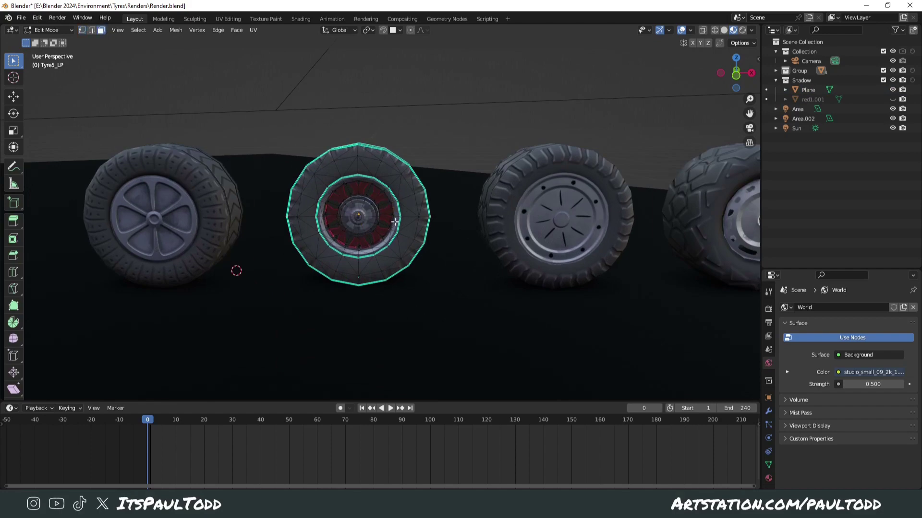
{"action": "key", "text": "l"}
{"action": "scroll", "coordinate": [384, 210], "scroll_direction": "up", "scroll_amount": 2}
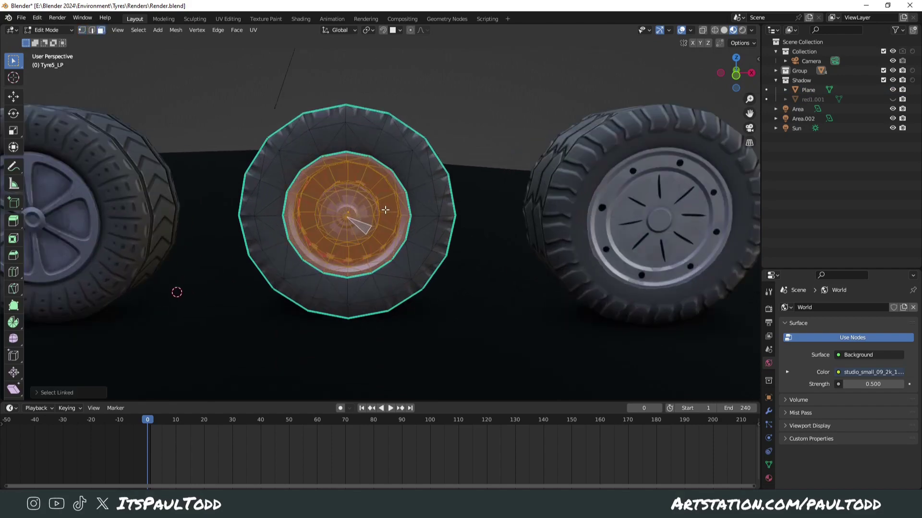
{"action": "key", "text": "x"}
{"action": "left_click", "coordinate": [388, 211]}
{"action": "middle_click_drag", "start_coordinate": [511, 263], "coordinate": [263, 243], "text": "shift"}
{"action": "scroll", "coordinate": [627, 217], "scroll_direction": "down", "scroll_amount": 3}
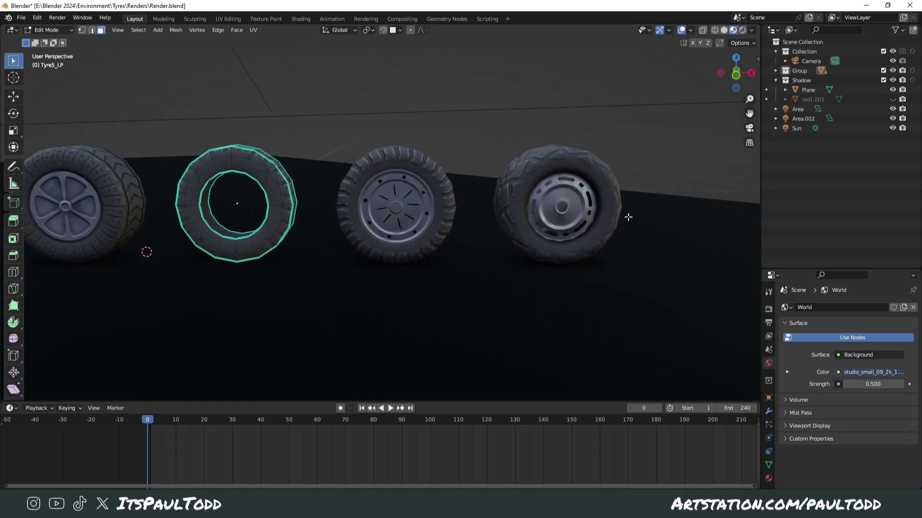
- Delete the slotted steel rim's linked geometry from the wheel at the end of the row, keeping only the tyre
{"action": "key", "text": "Tab"}
{"action": "left_click", "coordinate": [566, 205]}
{"action": "key", "text": "Tab"}
{"action": "middle_click_drag", "start_coordinate": [566, 204], "coordinate": [554, 201]}
{"action": "left_click", "coordinate": [554, 200]}
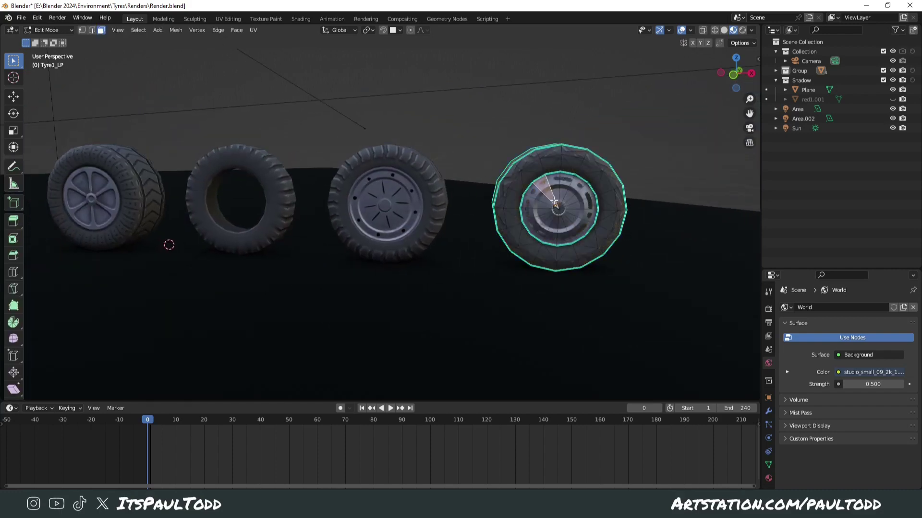
{"action": "key", "text": "l"}
{"action": "key", "text": "x"}
{"action": "left_click", "coordinate": [556, 201]}
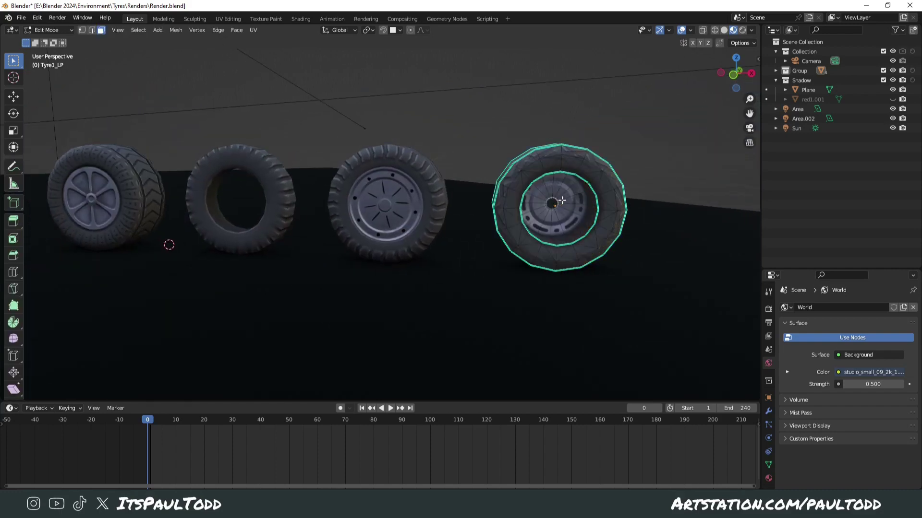
{"action": "key", "text": "ctrl+z"}
{"action": "key", "text": "x"}
{"action": "left_click", "coordinate": [562, 202]}
{"action": "key", "text": "Tab"}
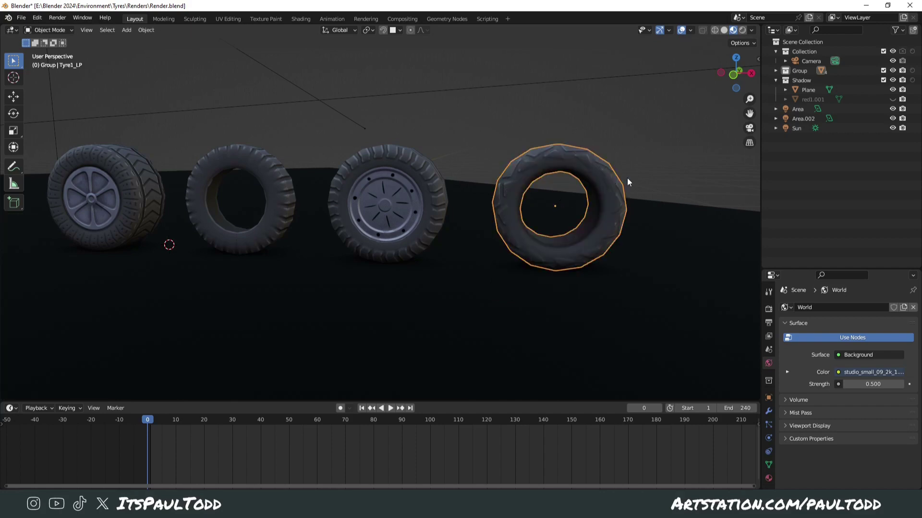
- Inspect the row of two complete wheels and two rimless tyres from several angles
{"action": "middle_click_drag", "start_coordinate": [627, 182], "coordinate": [499, 187]}
{"action": "scroll", "coordinate": [532, 205], "scroll_direction": "up", "scroll_amount": 3}
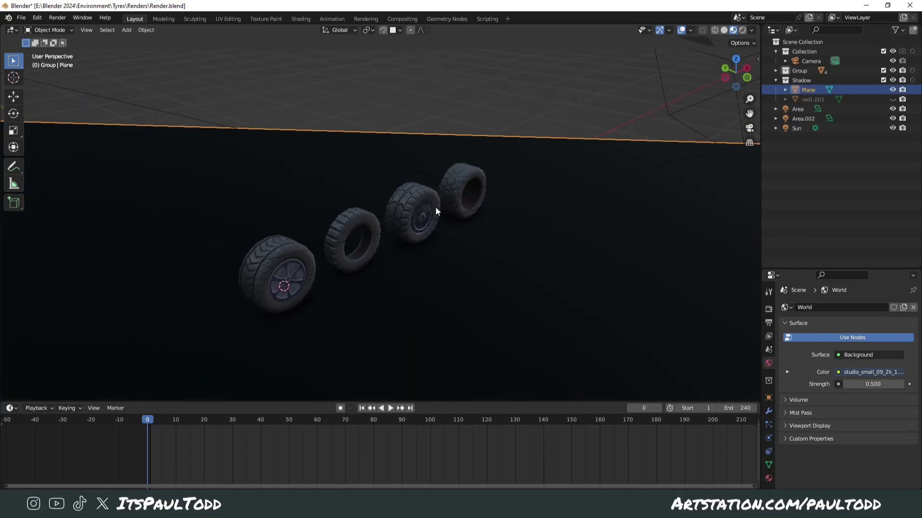
{"action": "middle_click_drag", "start_coordinate": [436, 211], "coordinate": [566, 270]}
{"action": "left_click", "coordinate": [480, 194]}
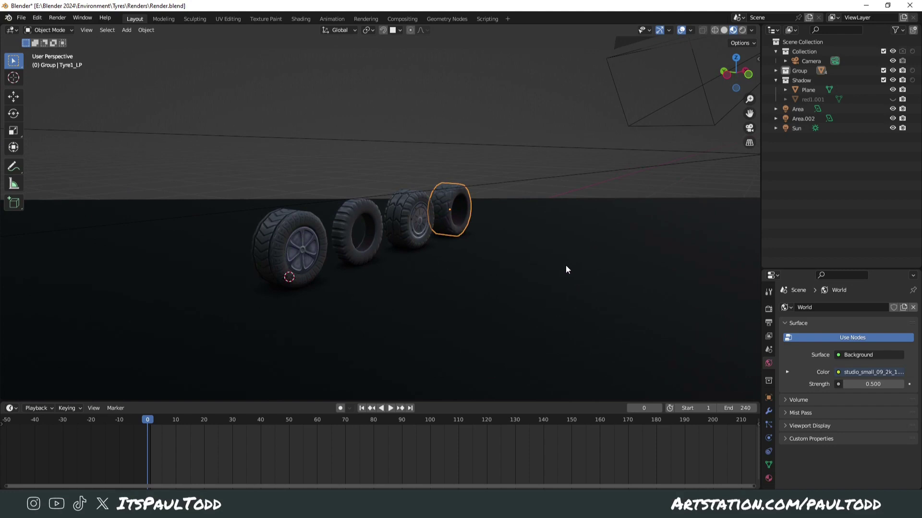
{"action": "middle_click_drag", "start_coordinate": [565, 269], "coordinate": [434, 243]}
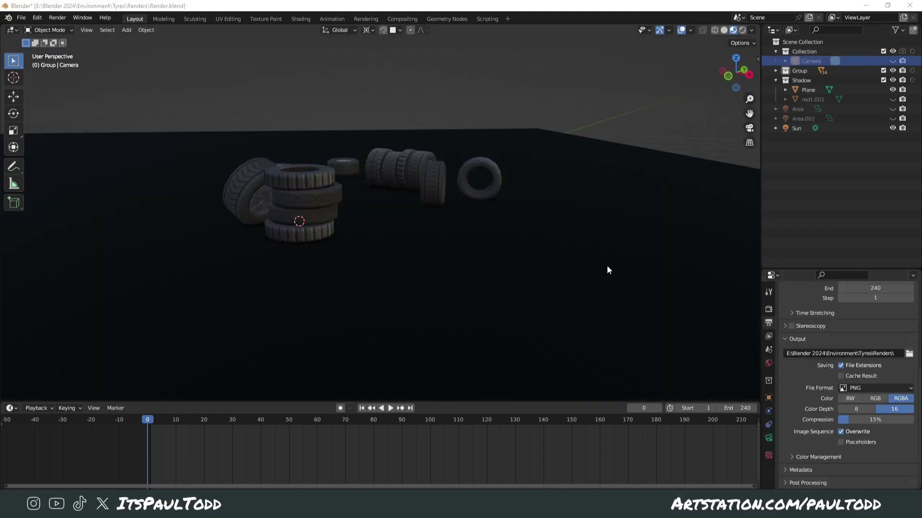
- Examine the scene of stacked and scattered tyres in material preview and solid shading
{"action": "middle_click_drag", "start_coordinate": [608, 270], "coordinate": [315, 236]}
{"action": "scroll", "coordinate": [577, 249], "scroll_direction": "up", "scroll_amount": 3}
{"action": "scroll", "coordinate": [317, 235], "scroll_direction": "up", "scroll_amount": 4}
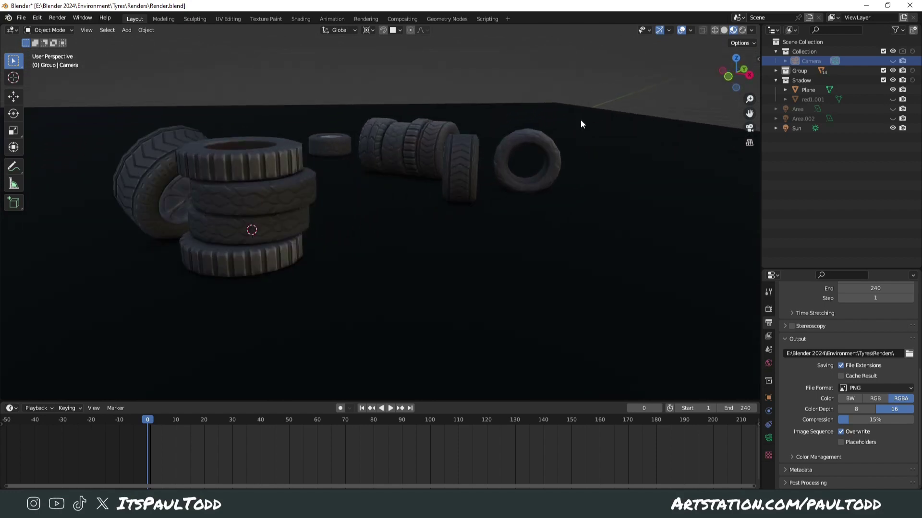
{"action": "left_click", "coordinate": [724, 30]}
{"action": "middle_click_drag", "start_coordinate": [570, 172], "coordinate": [671, 96]}
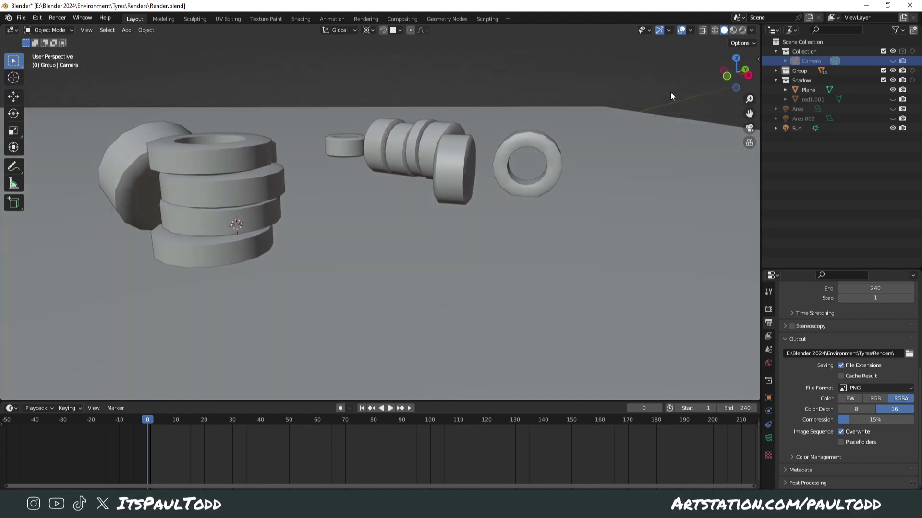
{"action": "left_click", "coordinate": [733, 31]}
{"action": "mouse_move", "coordinate": [580, 194]}
{"action": "middle_mouse_down"}
{"action": "mouse_move", "coordinate": [556, 198]}
{"action": "mouse_move", "coordinate": [605, 160]}
{"action": "middle_mouse_up"}
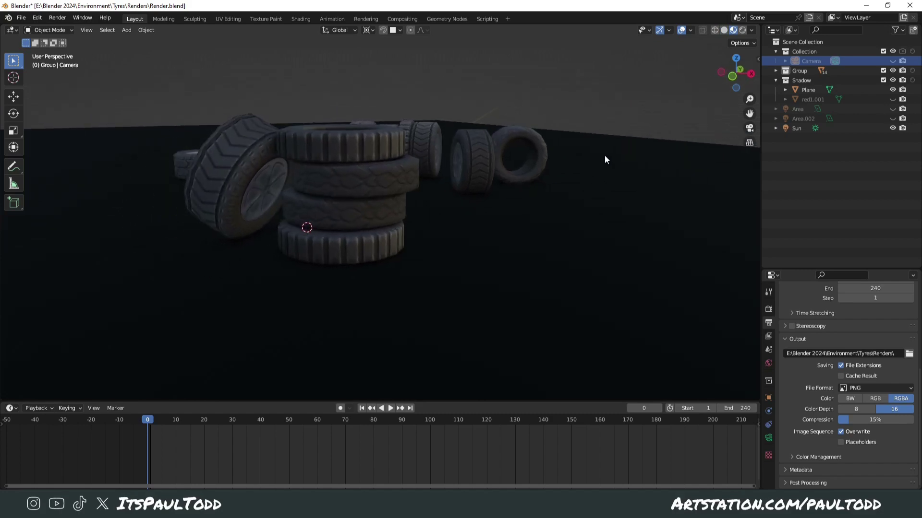
- Show the tyre arrangement in rendered shading, inspect it from several angles, and view it through the scene camera
{"action": "left_click", "coordinate": [742, 30]}
{"action": "scroll", "coordinate": [600, 161], "scroll_direction": "down", "scroll_amount": 1}
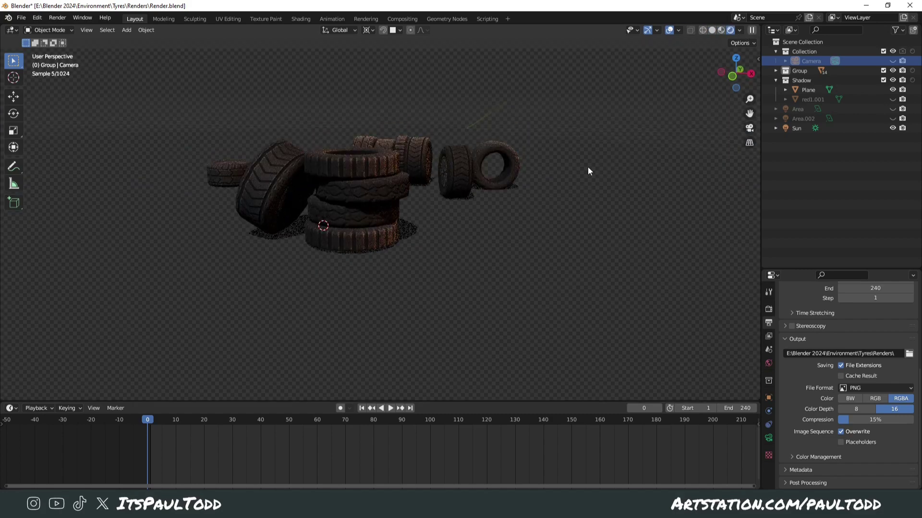
{"action": "middle_click_drag", "start_coordinate": [589, 167], "coordinate": [529, 177]}
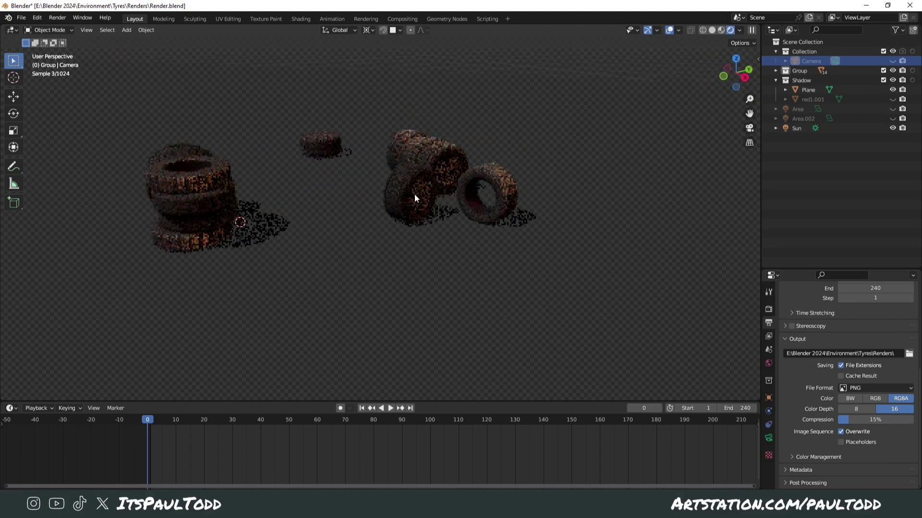
{"action": "middle_click_drag", "start_coordinate": [415, 198], "coordinate": [493, 199]}
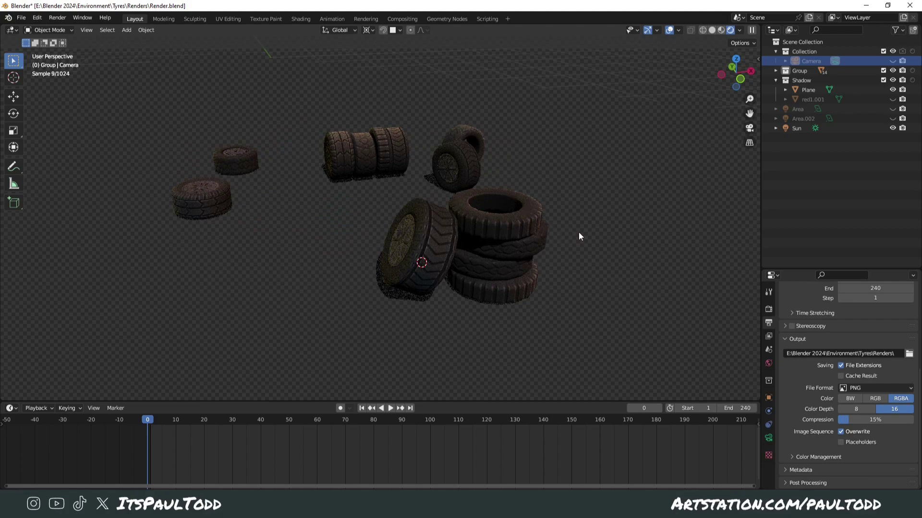
{"action": "middle_click_drag", "start_coordinate": [579, 236], "coordinate": [517, 222]}
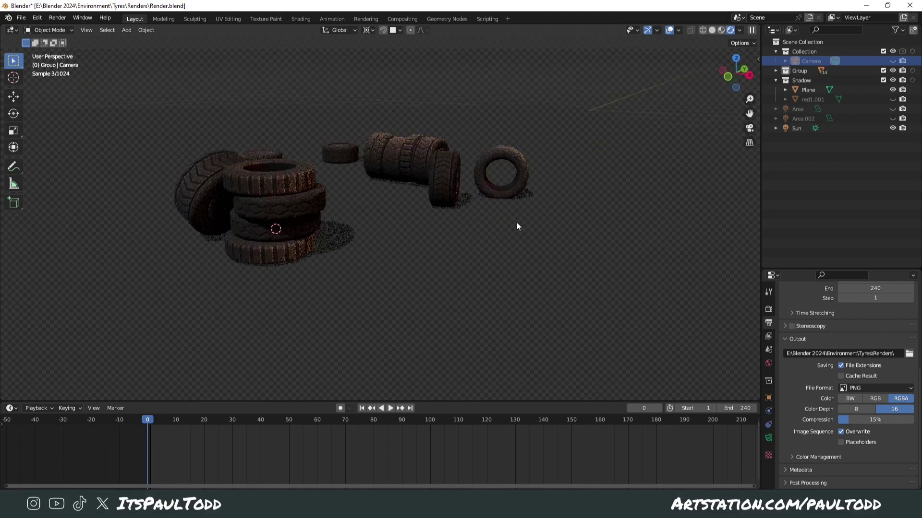
{"action": "key", "text": "KP_0"}
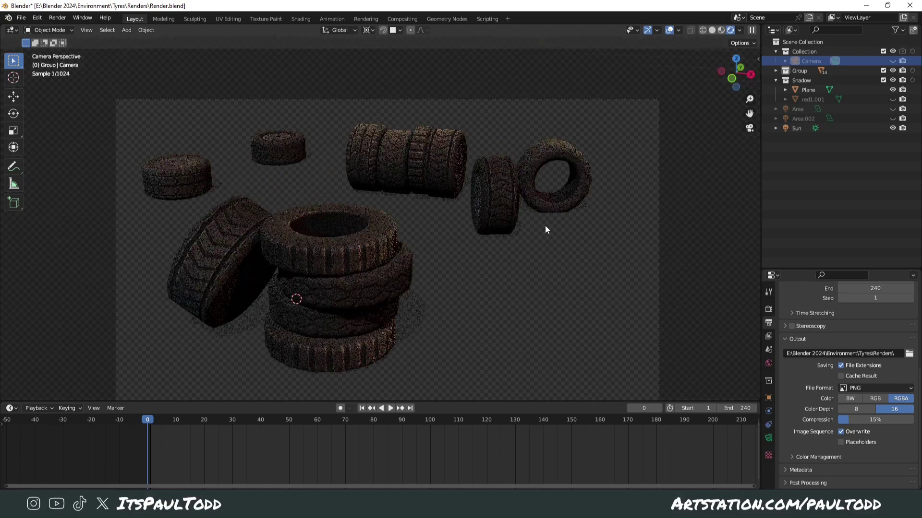
{"action": "scroll", "coordinate": [526, 224], "scroll_direction": "down", "scroll_amount": 1}
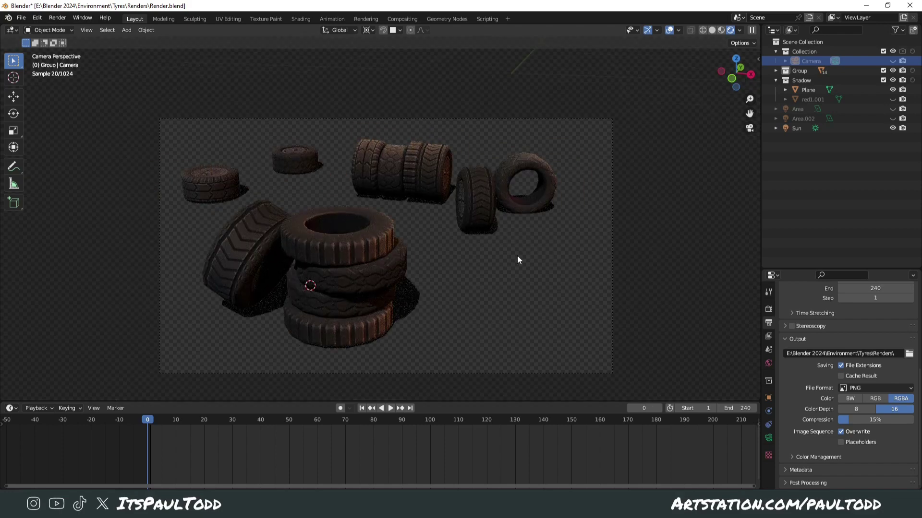
- Hide the viewport overlays and compare the camera view in material preview, wireframe and solid shading, finishing in solid
{"action": "left_click", "coordinate": [668, 31]}
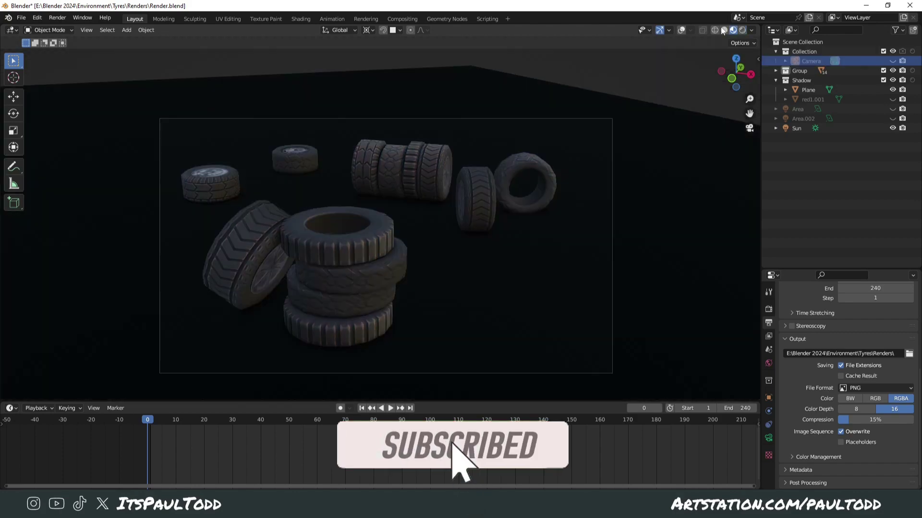
{"action": "left_click", "coordinate": [721, 30]}
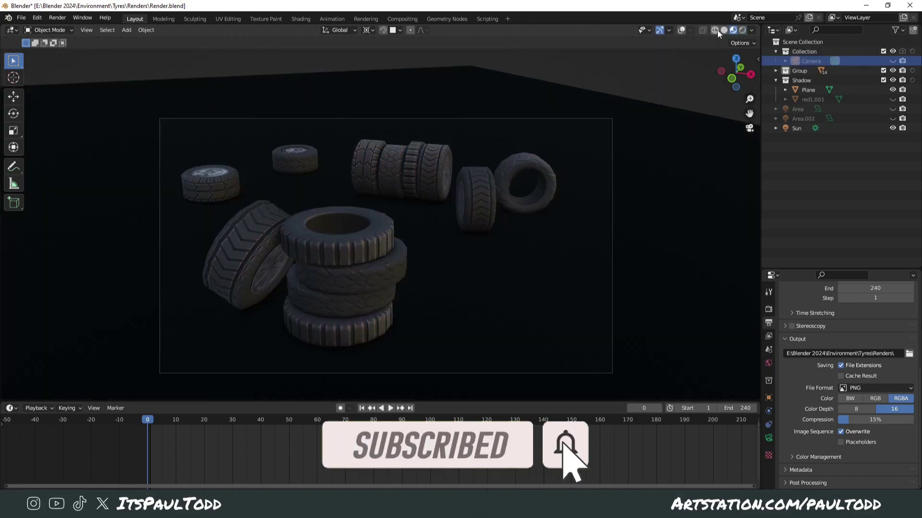
{"action": "left_click", "coordinate": [723, 31]}
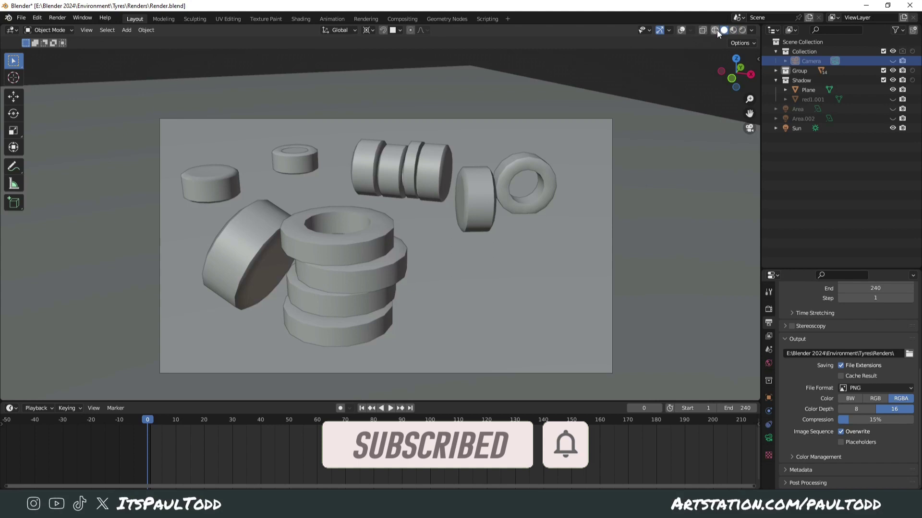
{"action": "left_click", "coordinate": [715, 30]}
{"action": "left_click", "coordinate": [724, 31]}
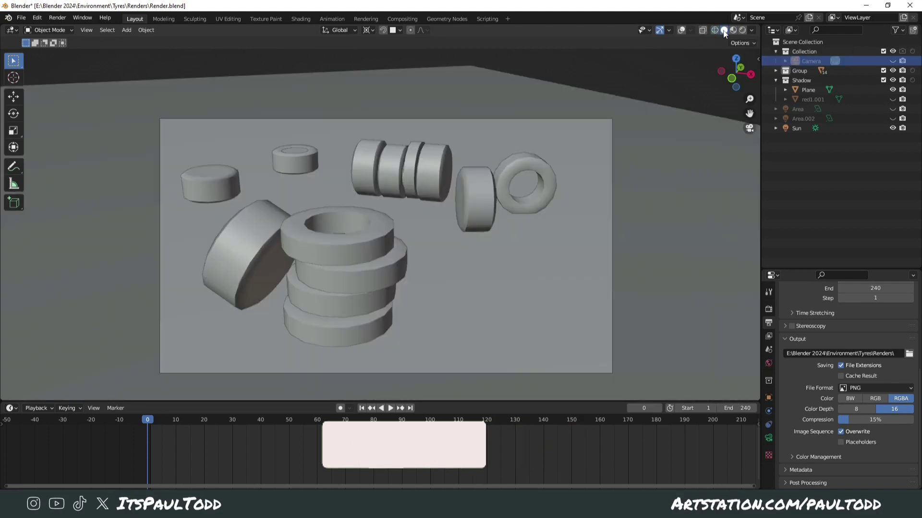